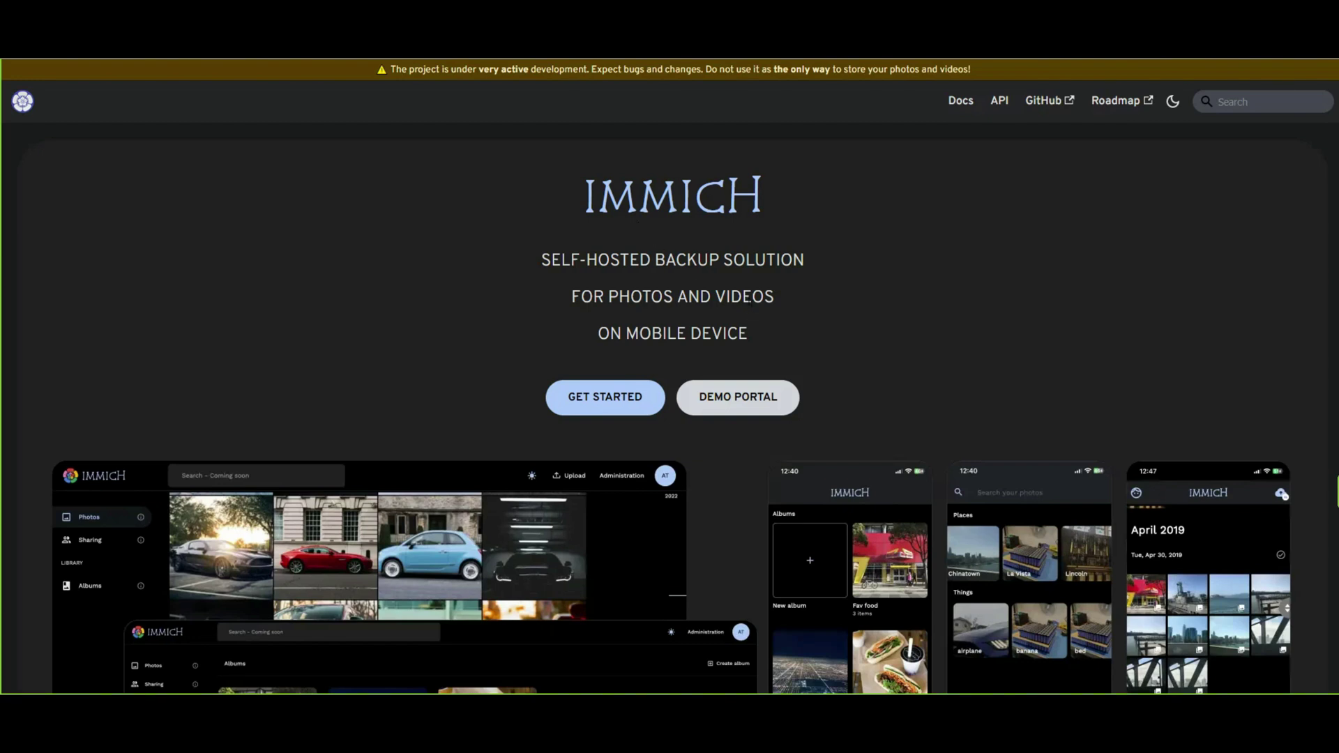
pyautogui.scroll(-1, 748, 298)
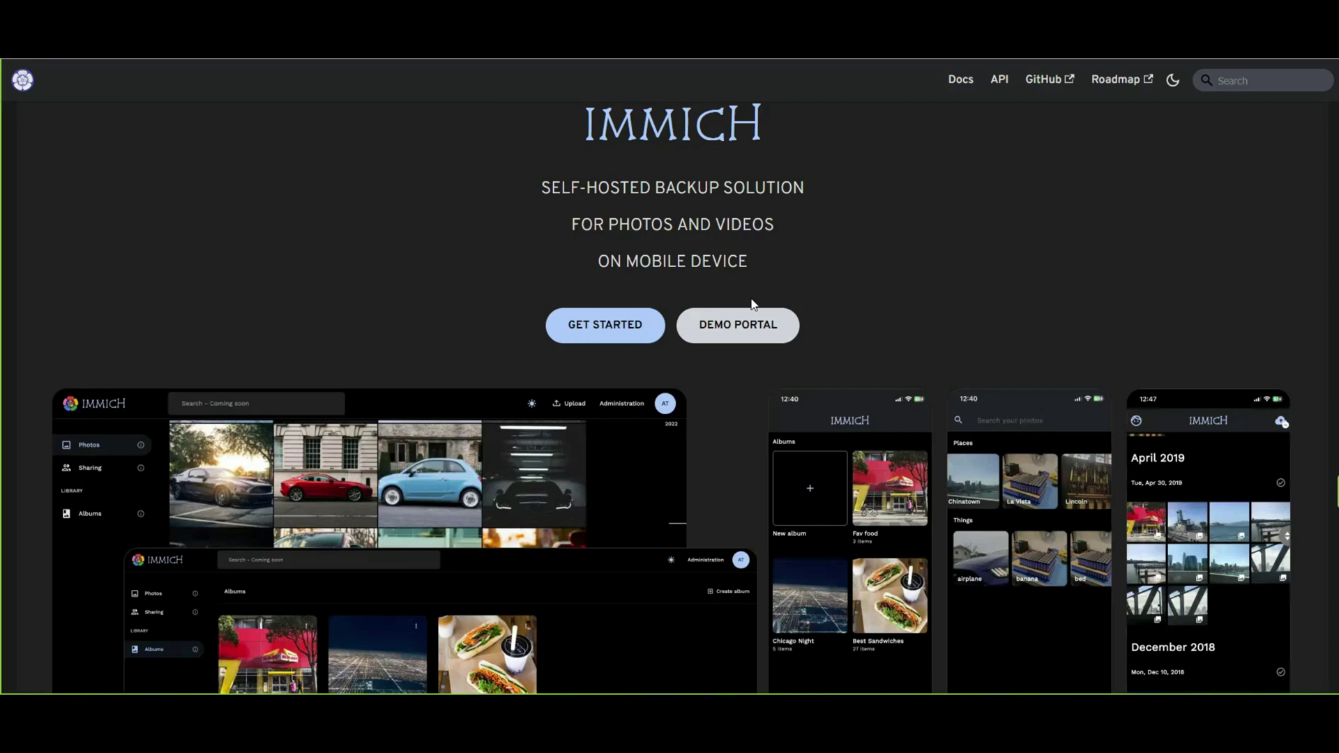
pyautogui.scroll(-3, 751, 303)
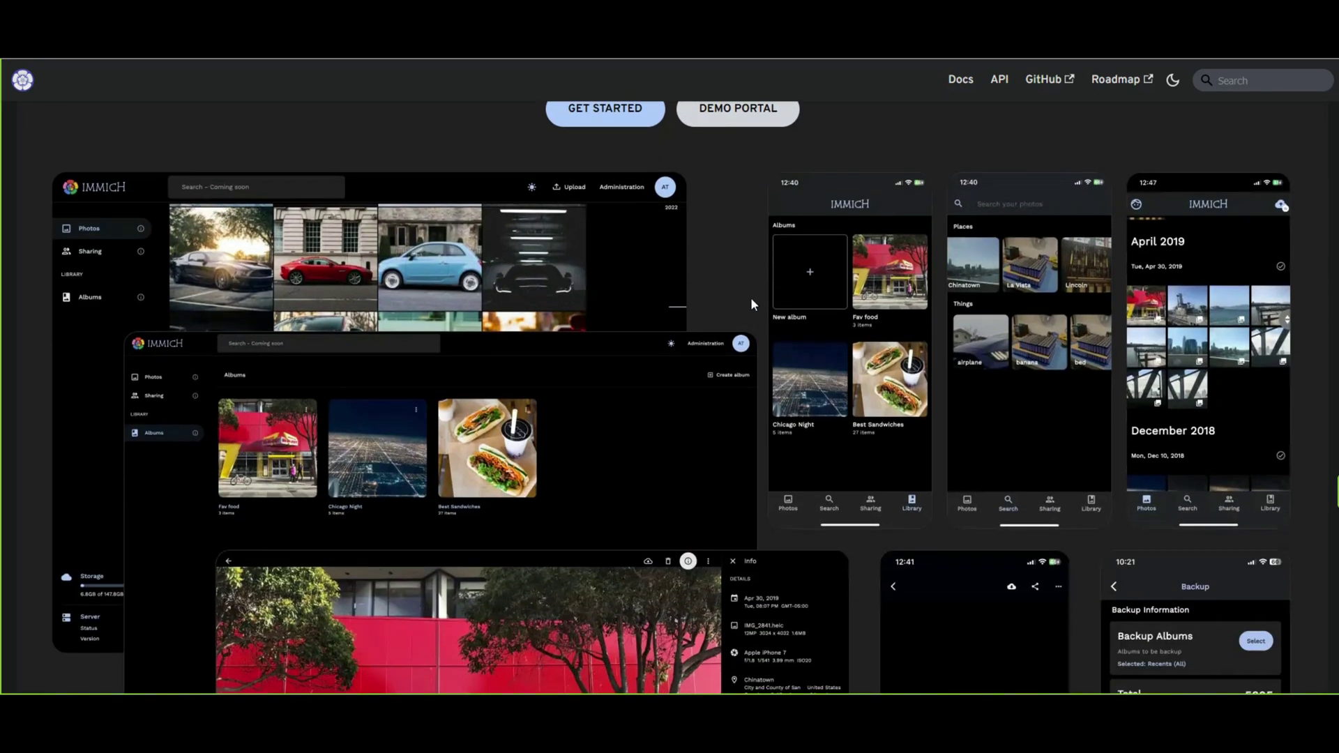
pyautogui.scroll(-3, 751, 297)
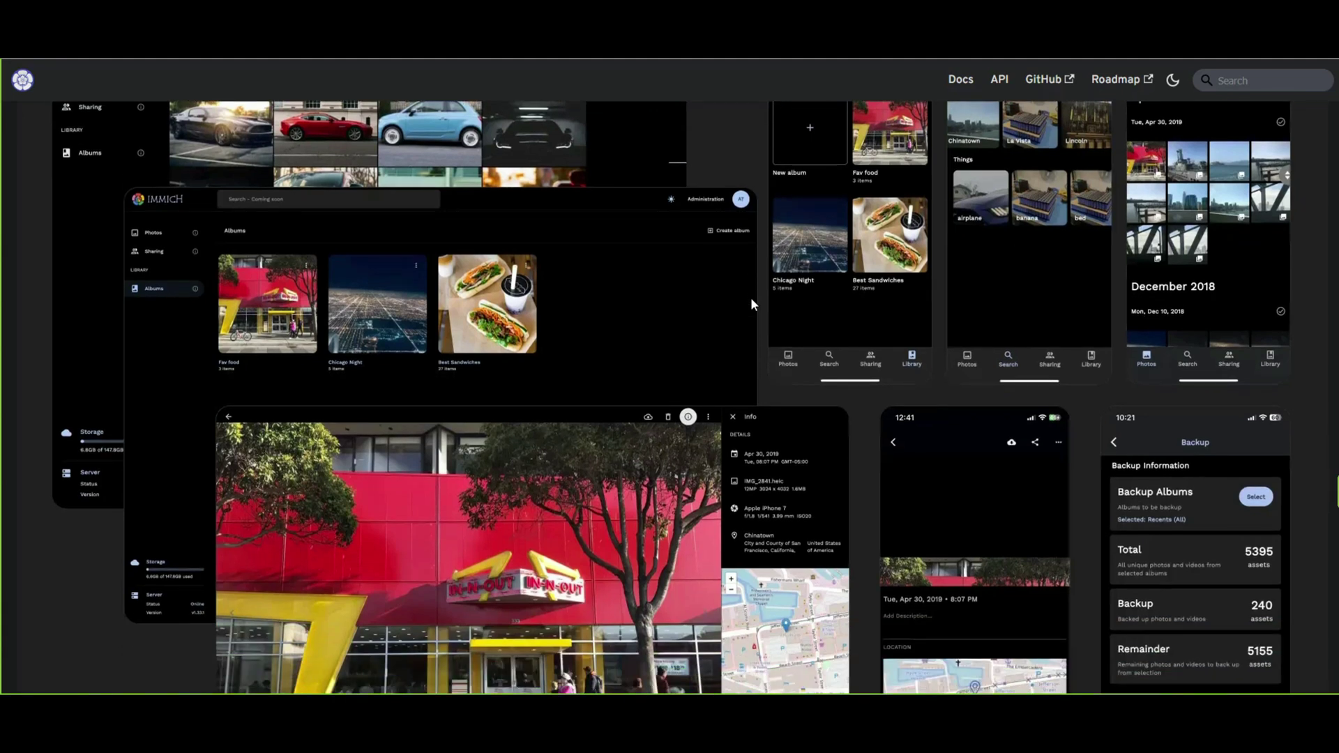
pyautogui.scroll(-3, 751, 298)
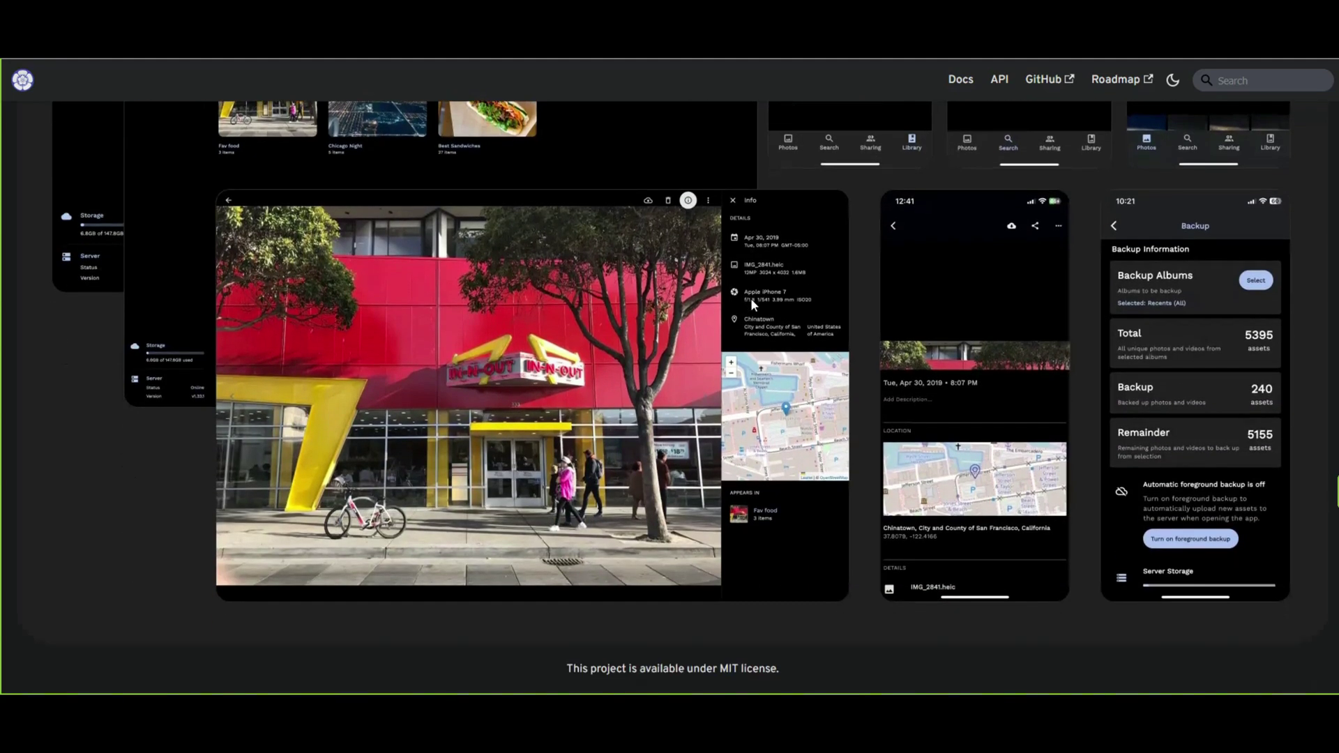
pyautogui.scroll(-1, 751, 298)
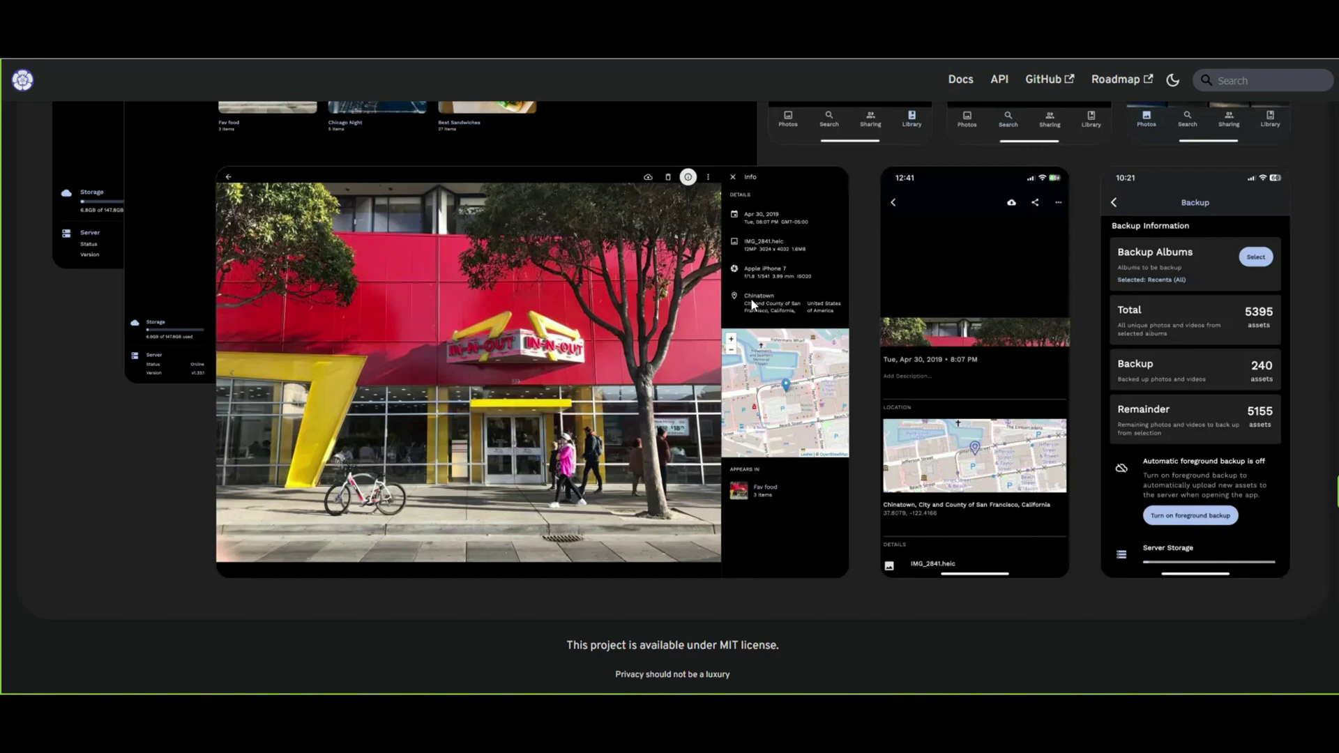
pyautogui.scroll(3, 750, 298)
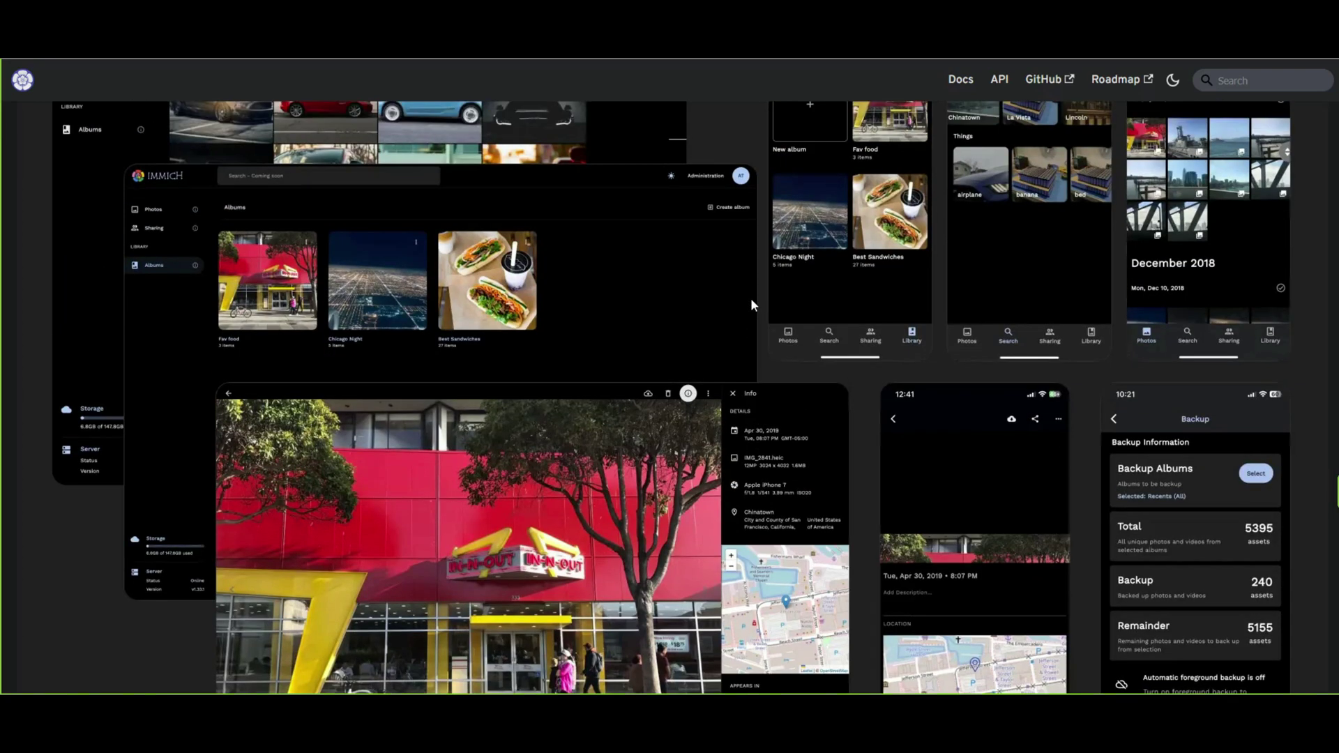
pyautogui.scroll(1, 750, 299)
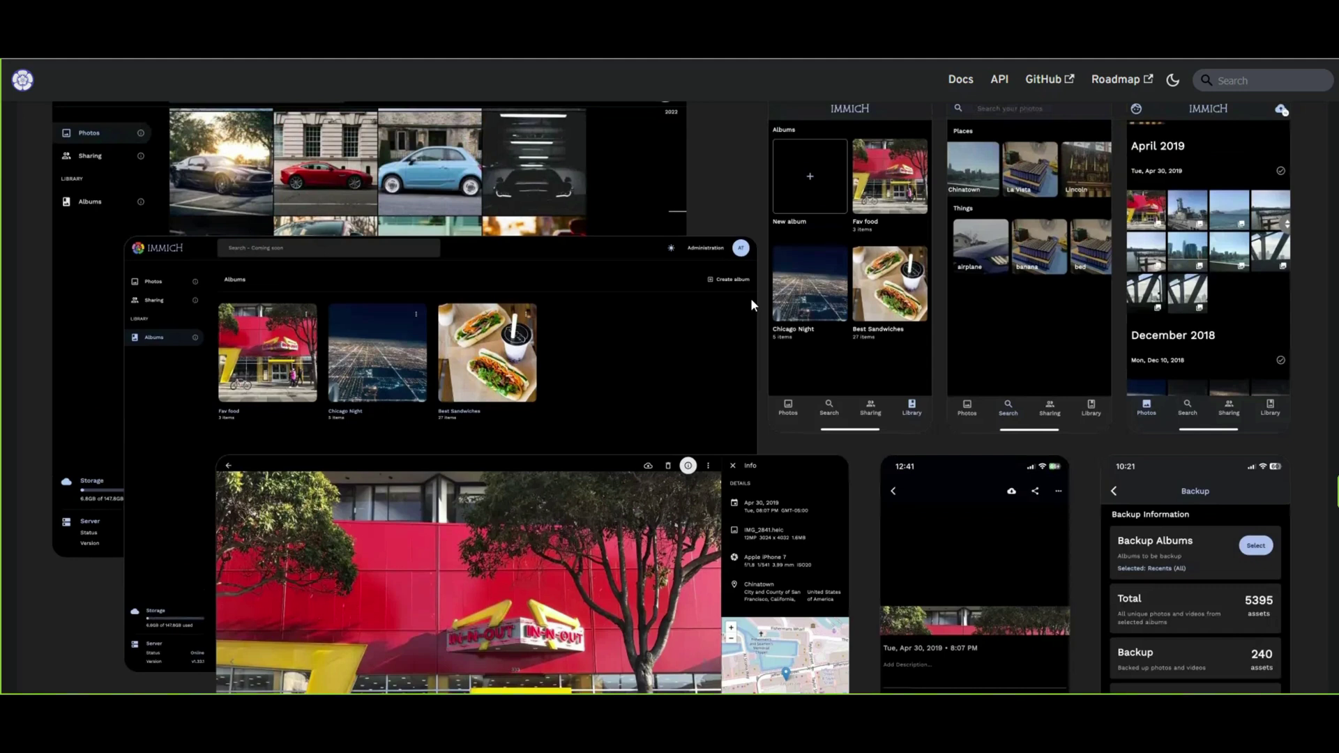
pyautogui.scroll(4, 751, 298)
pyautogui.scroll(1, 751, 306)
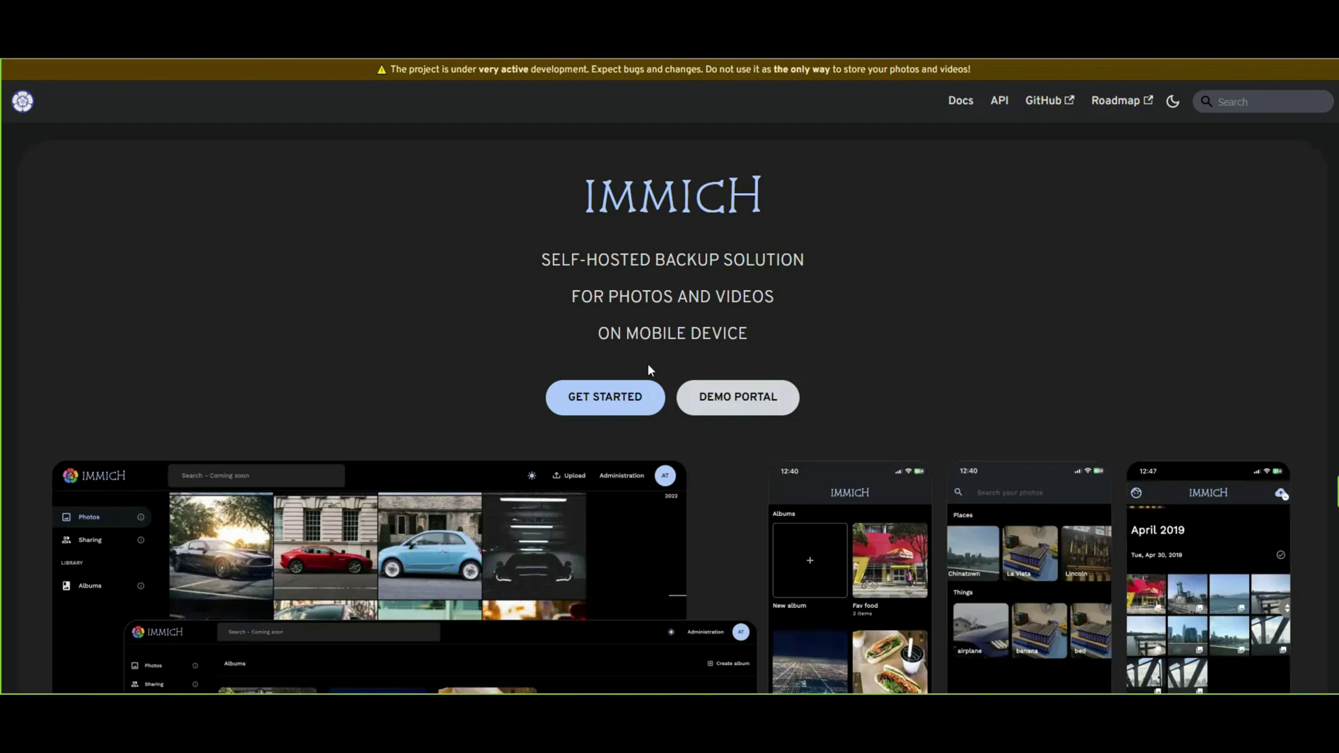
# Log into the Immich demo portal with the demo credentials, declining the browser's password save.
pyautogui.click(701, 398)
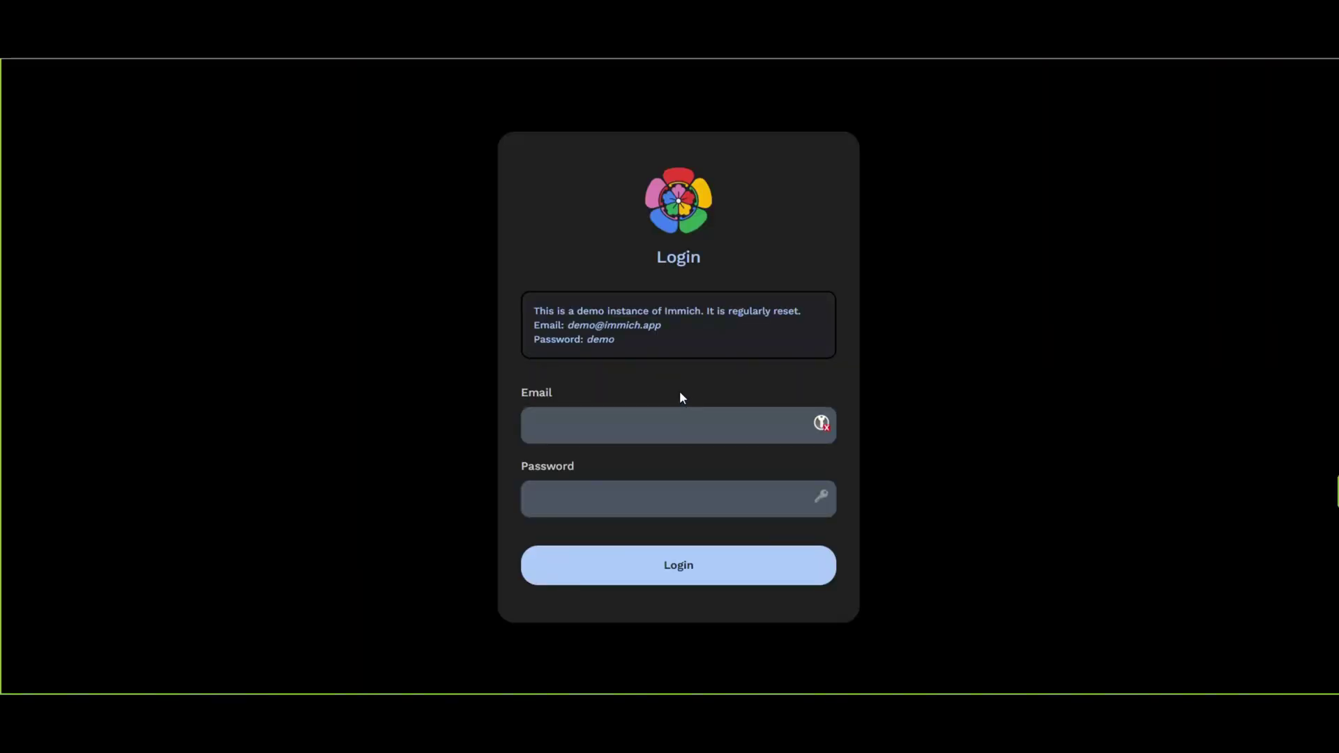
pyautogui.moveTo(569, 325); pyautogui.dragTo(645, 427)
pyautogui.moveTo(617, 349); pyautogui.dragTo(586, 496)
pyautogui.click(673, 580)
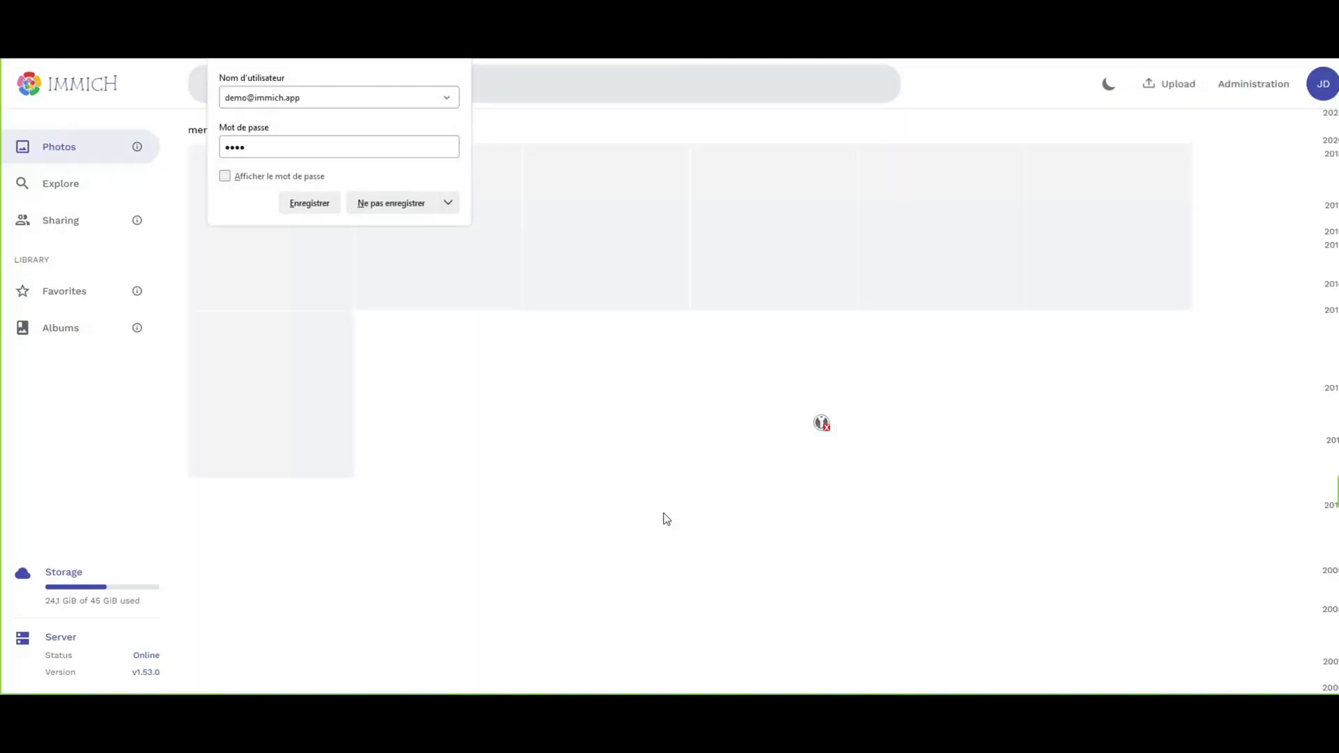
pyautogui.click(401, 201)
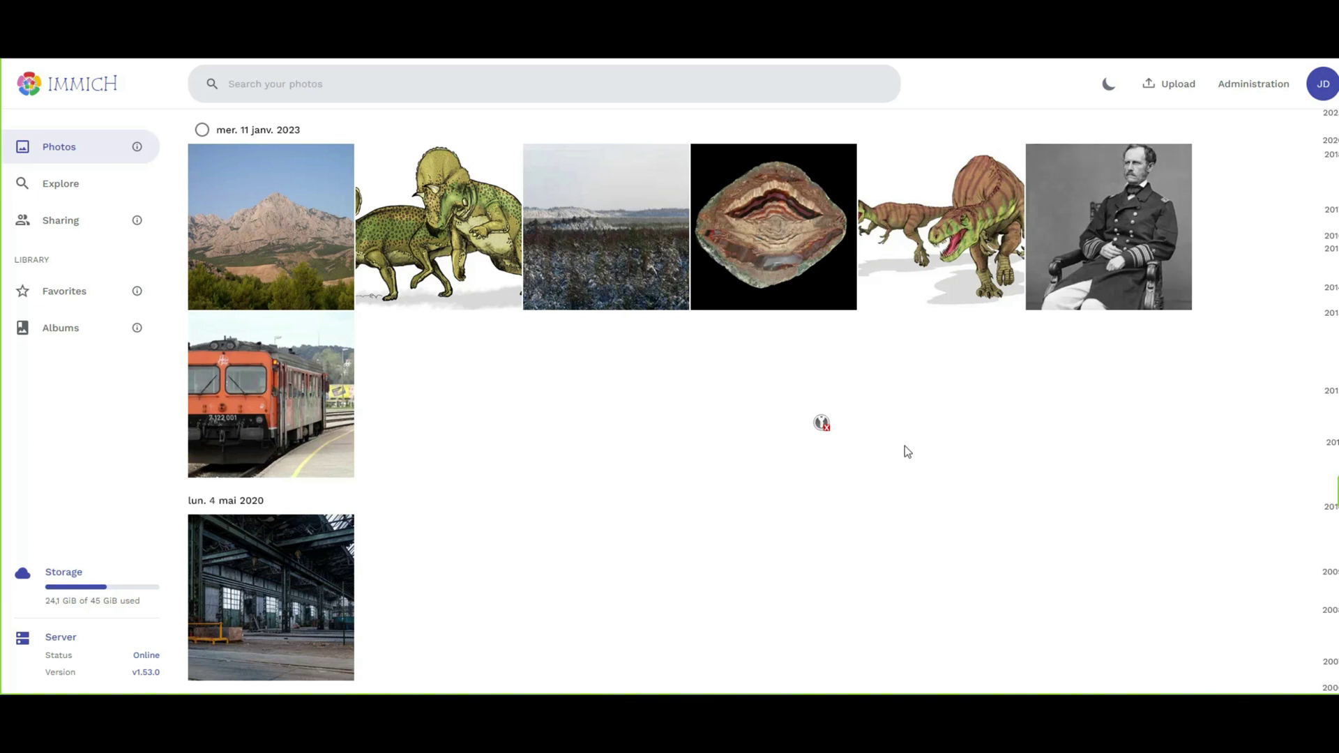
pyautogui.scroll(-5, 1121, 398)
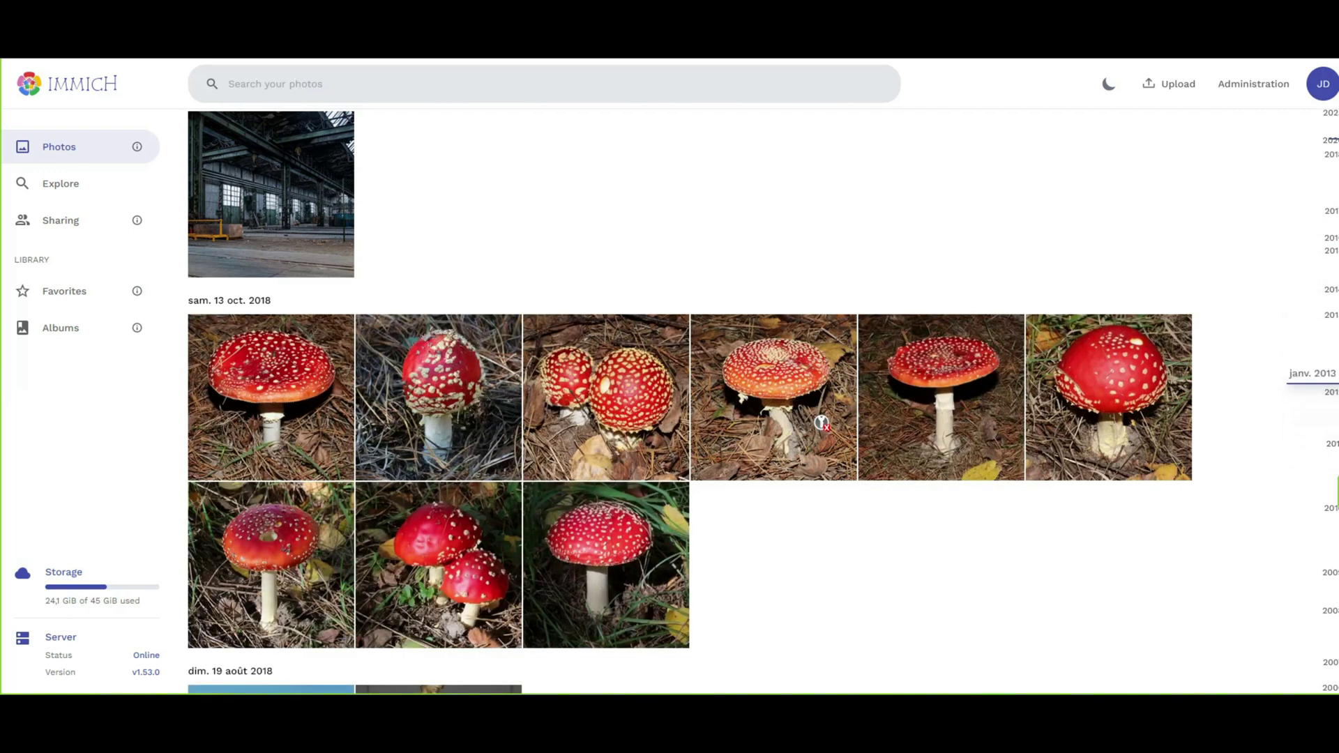
pyautogui.click(1334, 394)
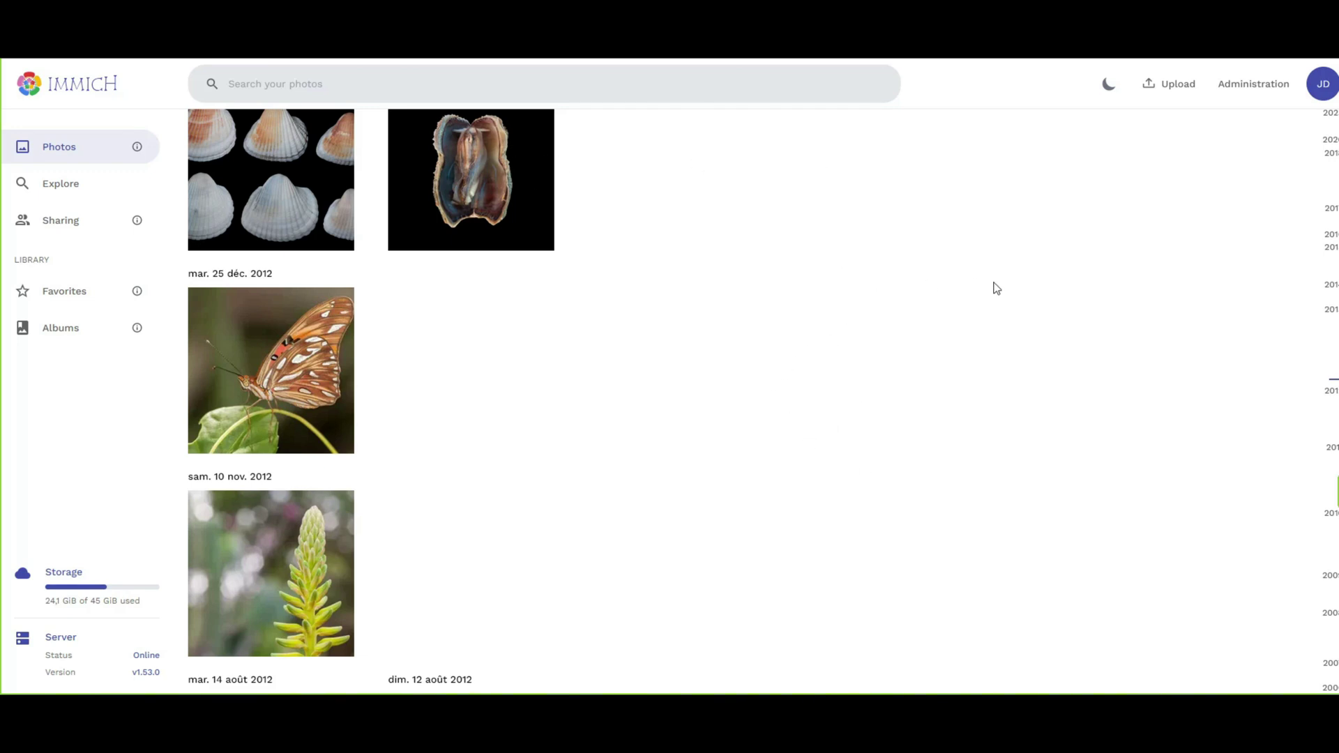
pyautogui.scroll(10, 1258, 346)
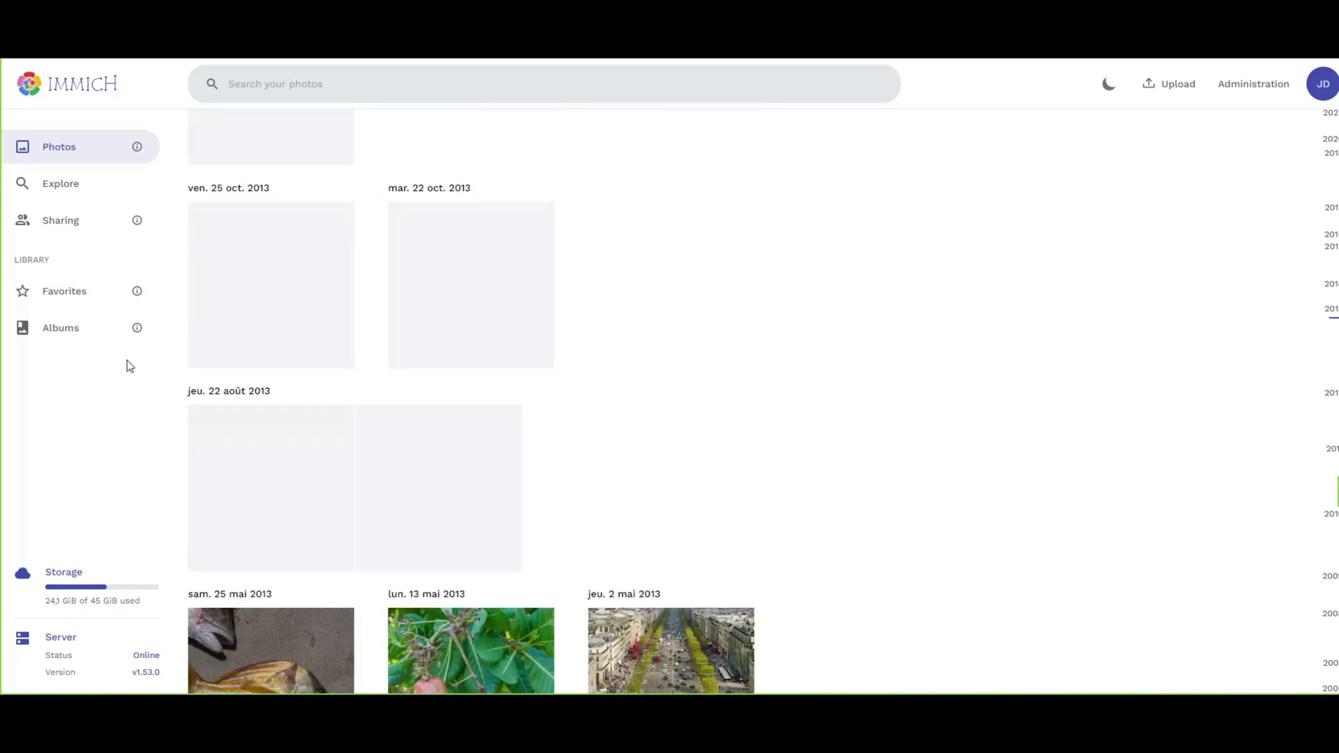
pyautogui.scroll(5, 206, 422)
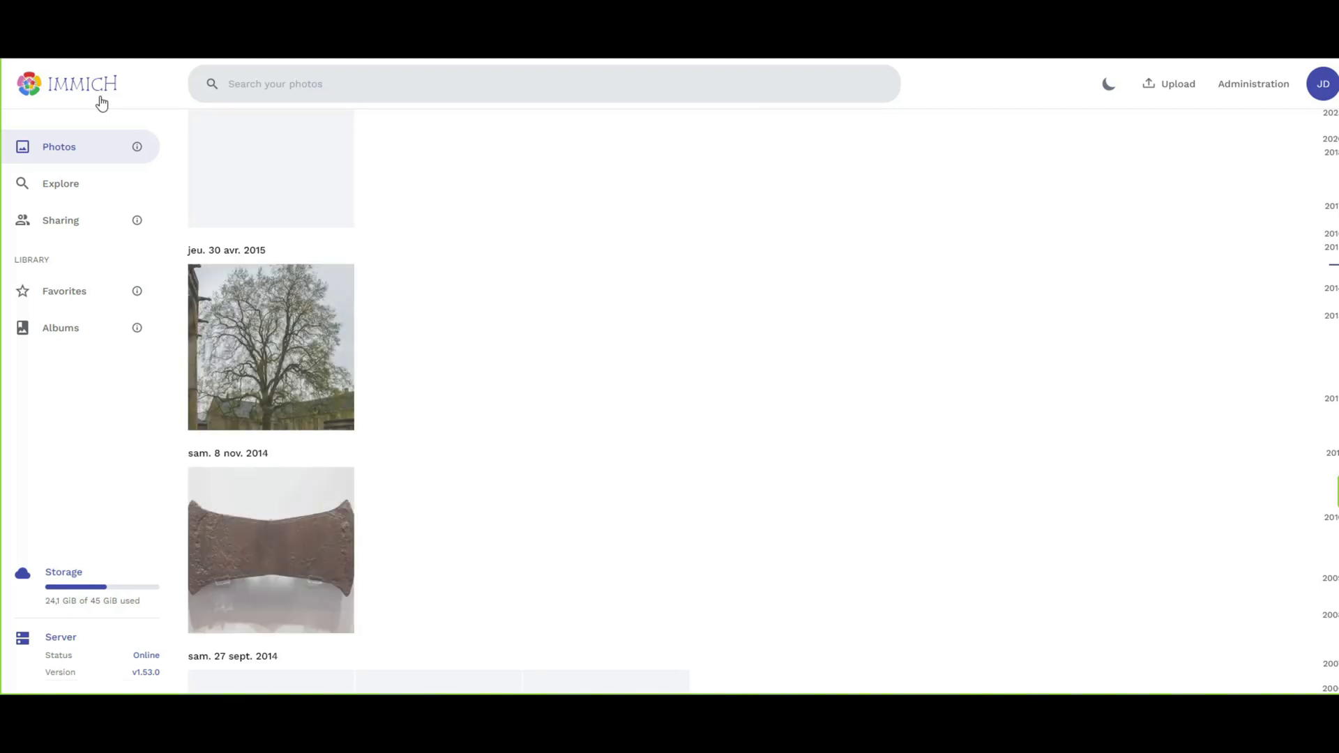
# Create a new album from Explore > Albums and title it 'test du prof'.
pyautogui.click(55, 184)
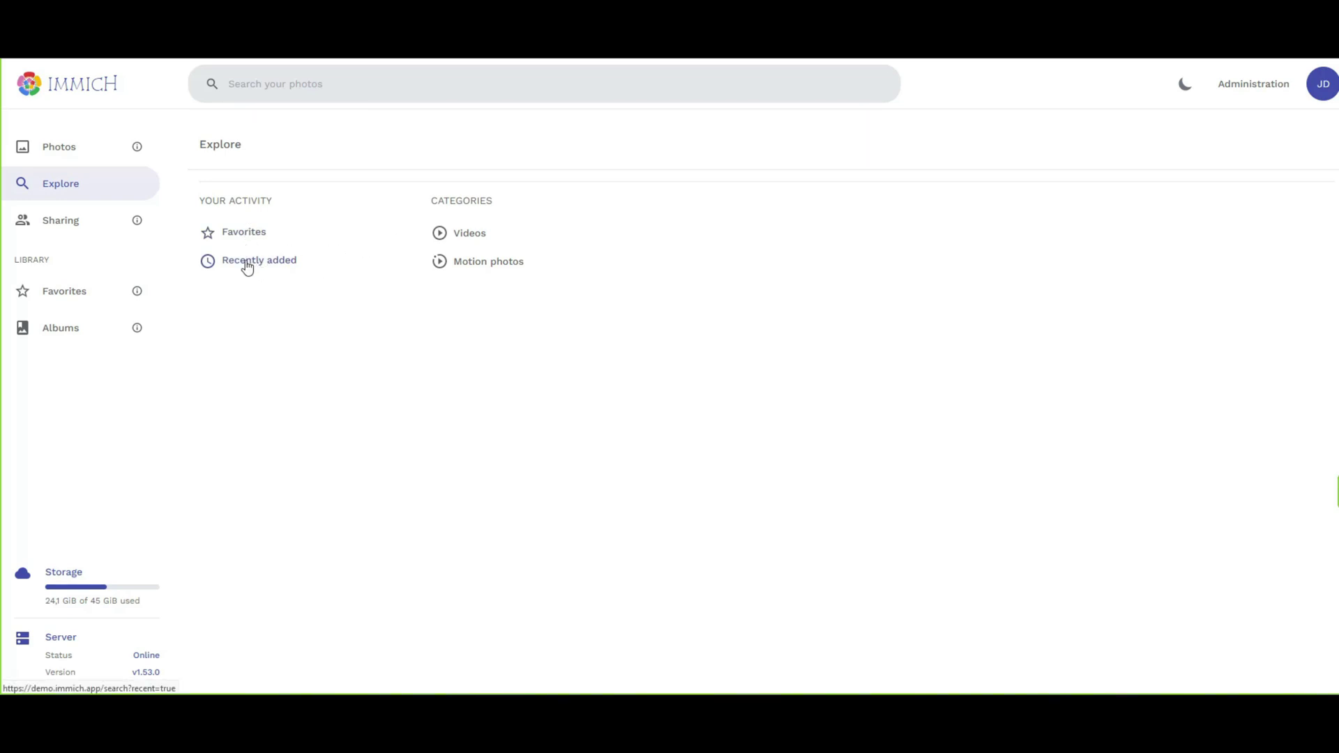
pyautogui.click(69, 331)
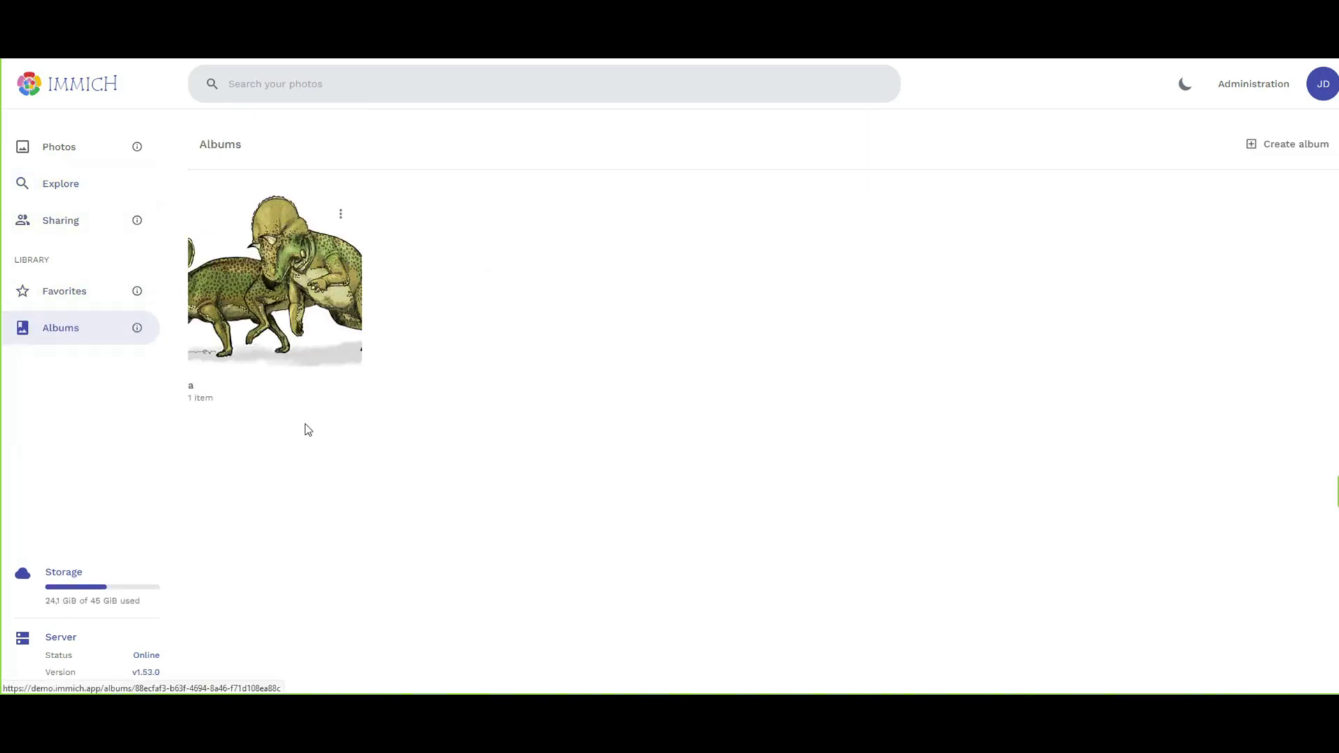
pyautogui.click(1248, 147)
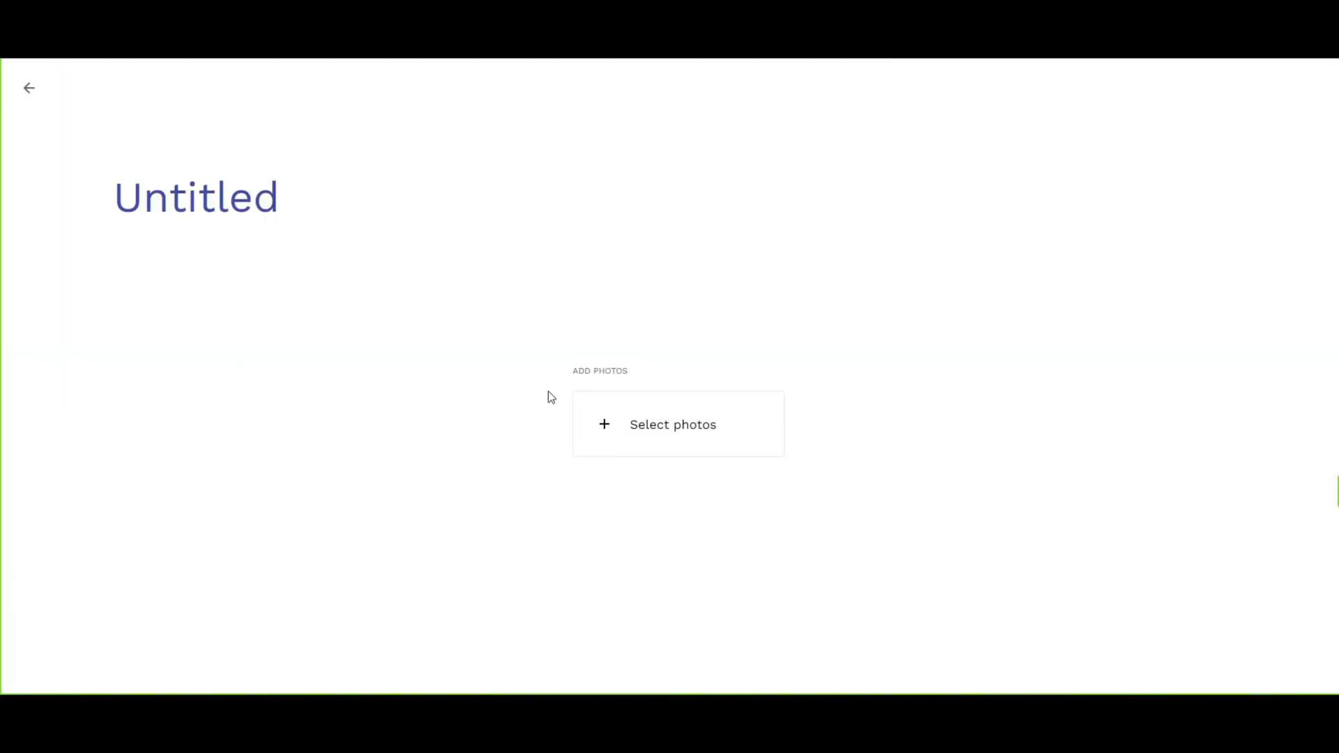
pyautogui.doubleClick(275, 183)
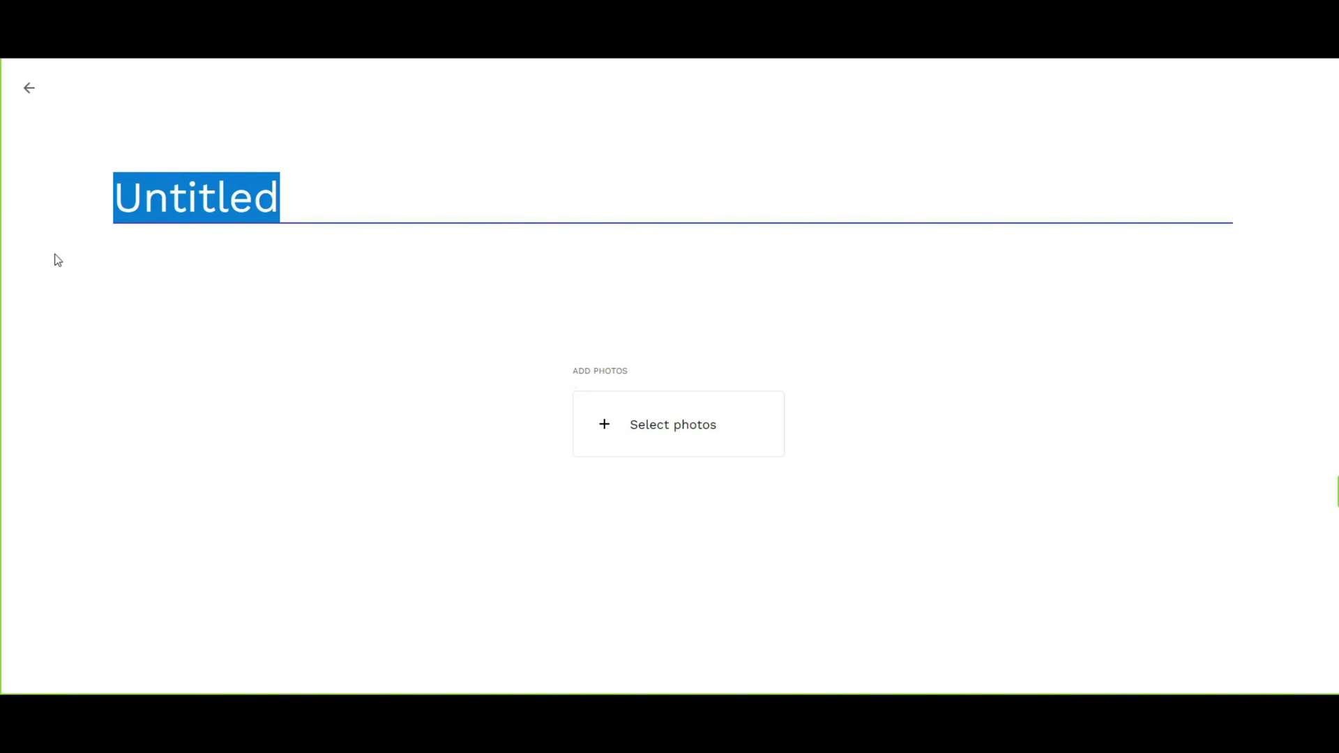
pyautogui.write('test du prof')
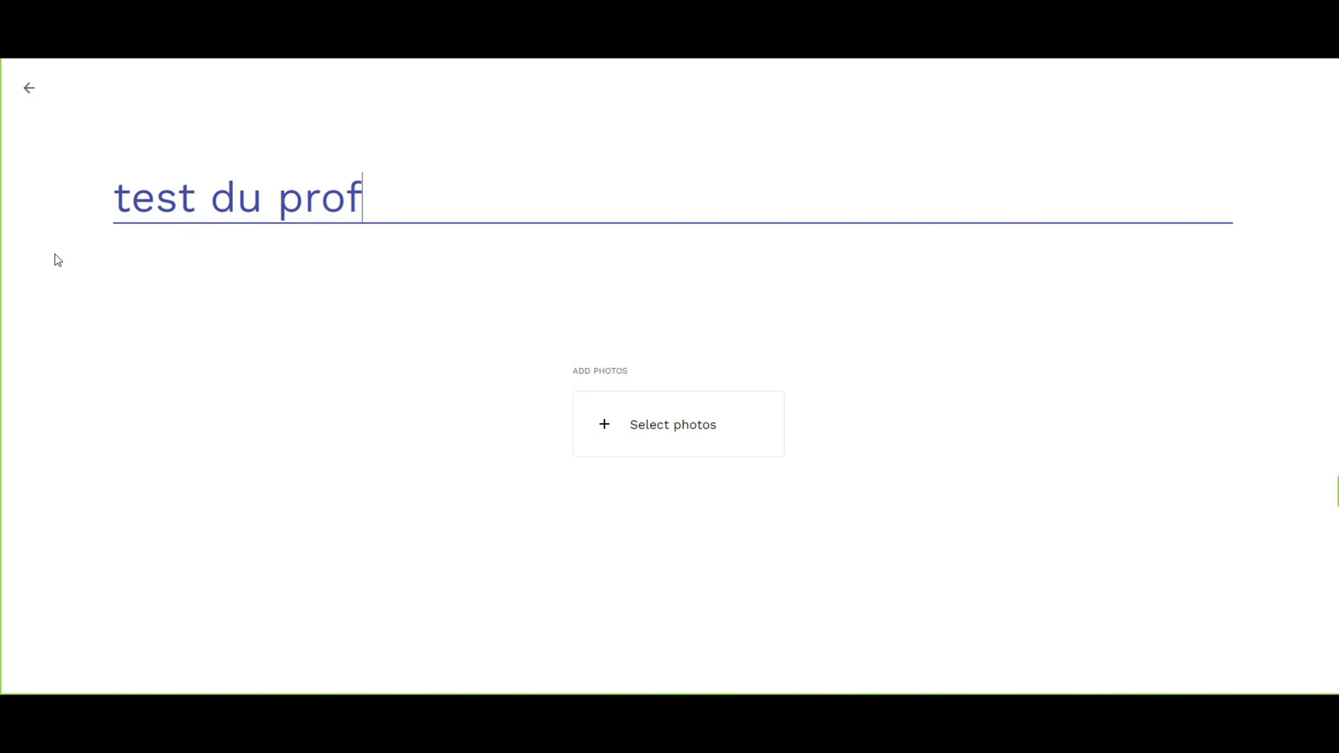
pyautogui.press('Return')
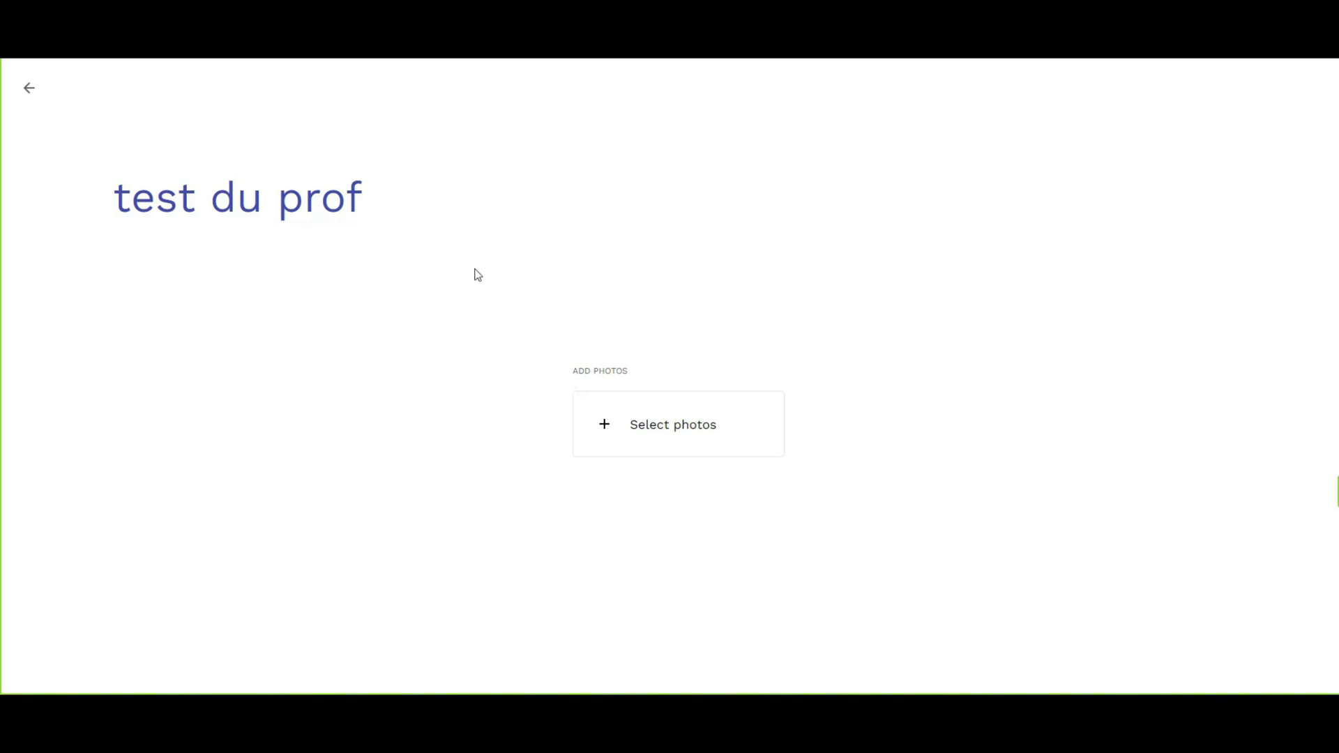
# Drag the first image from the xixchan folder in File Explorer into the 'test du prof' album.
pyautogui.hotkey('alt', 'Tab')
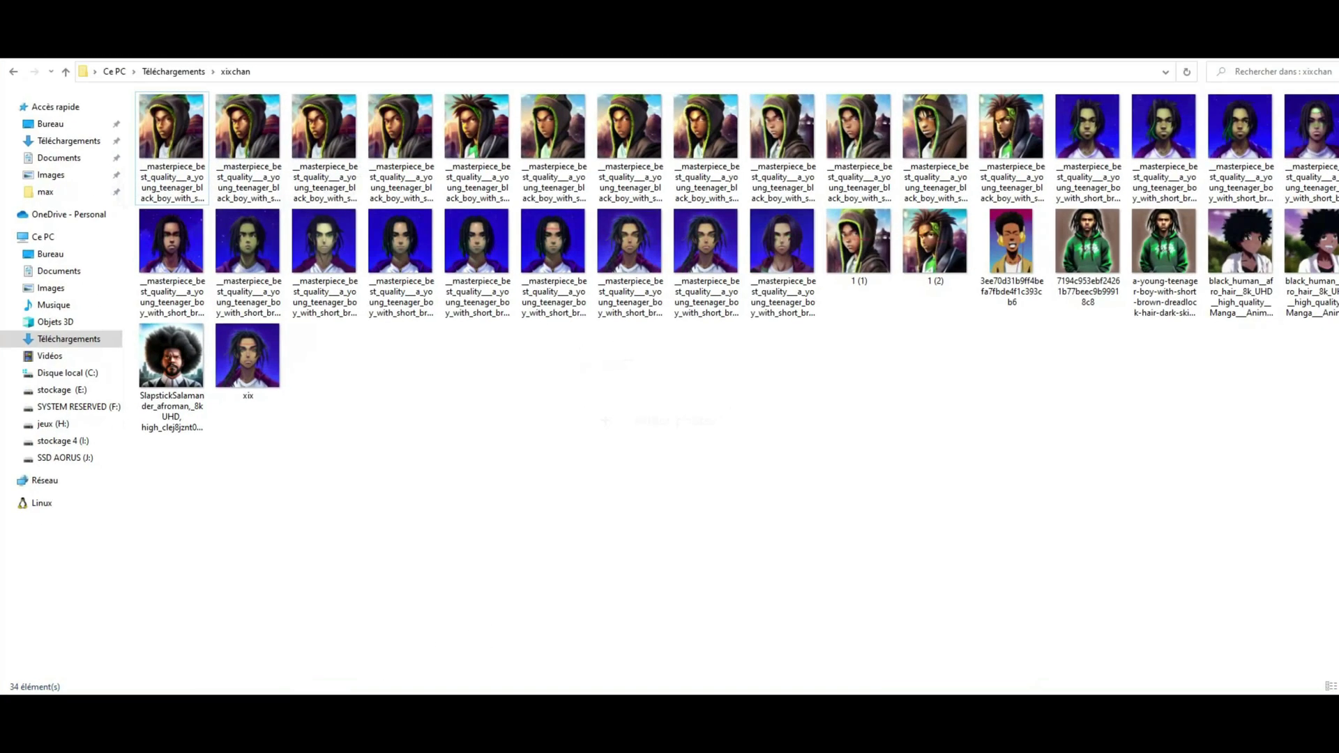
pyautogui.press('super+Down')
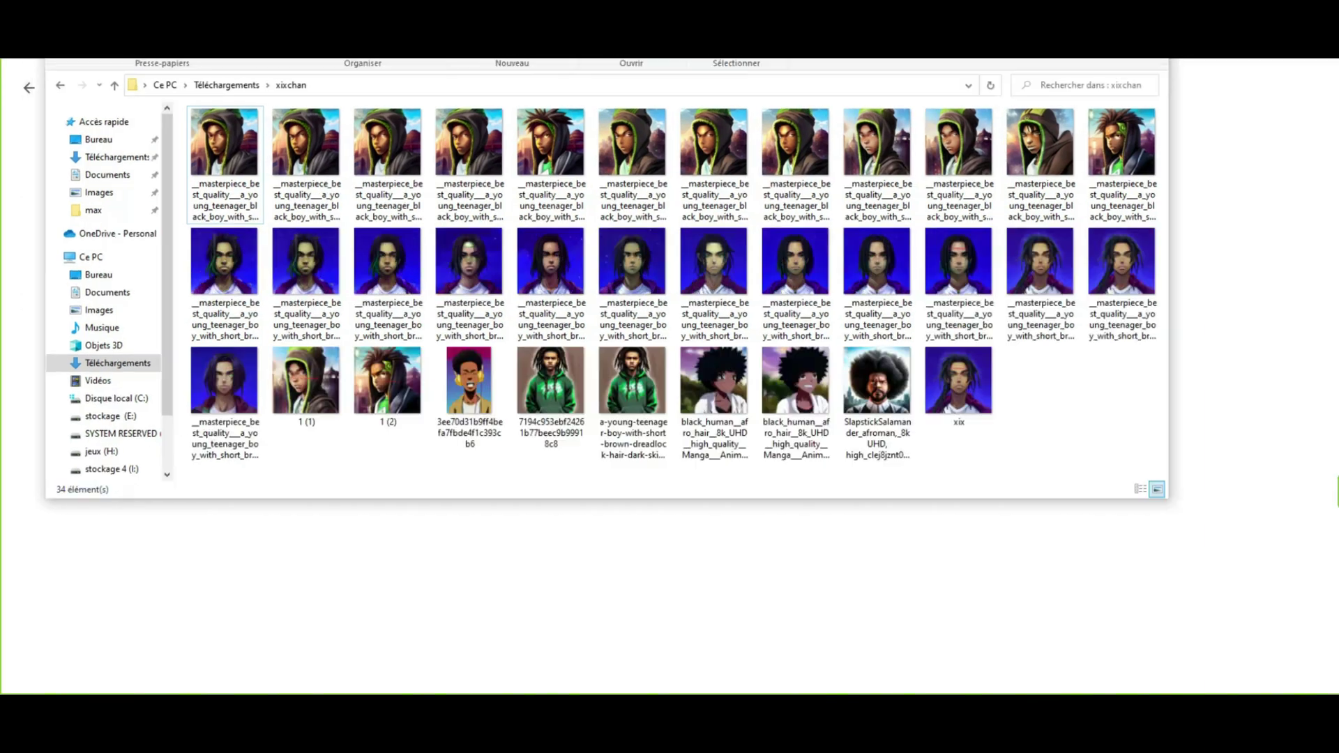
pyautogui.moveTo(599, 9); pyautogui.dragTo(995, 179)
pyautogui.click(675, 351)
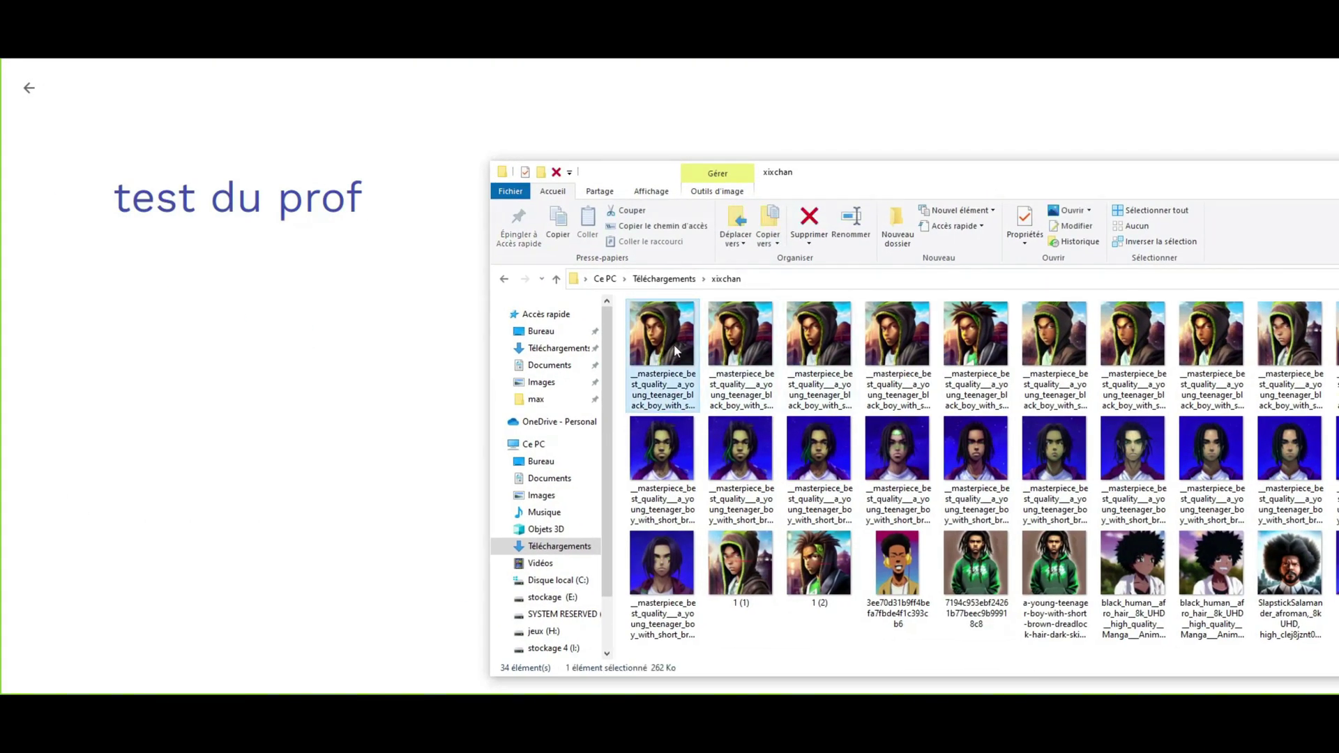
pyautogui.moveTo(675, 351); pyautogui.dragTo(434, 459)
pyautogui.click(259, 454)
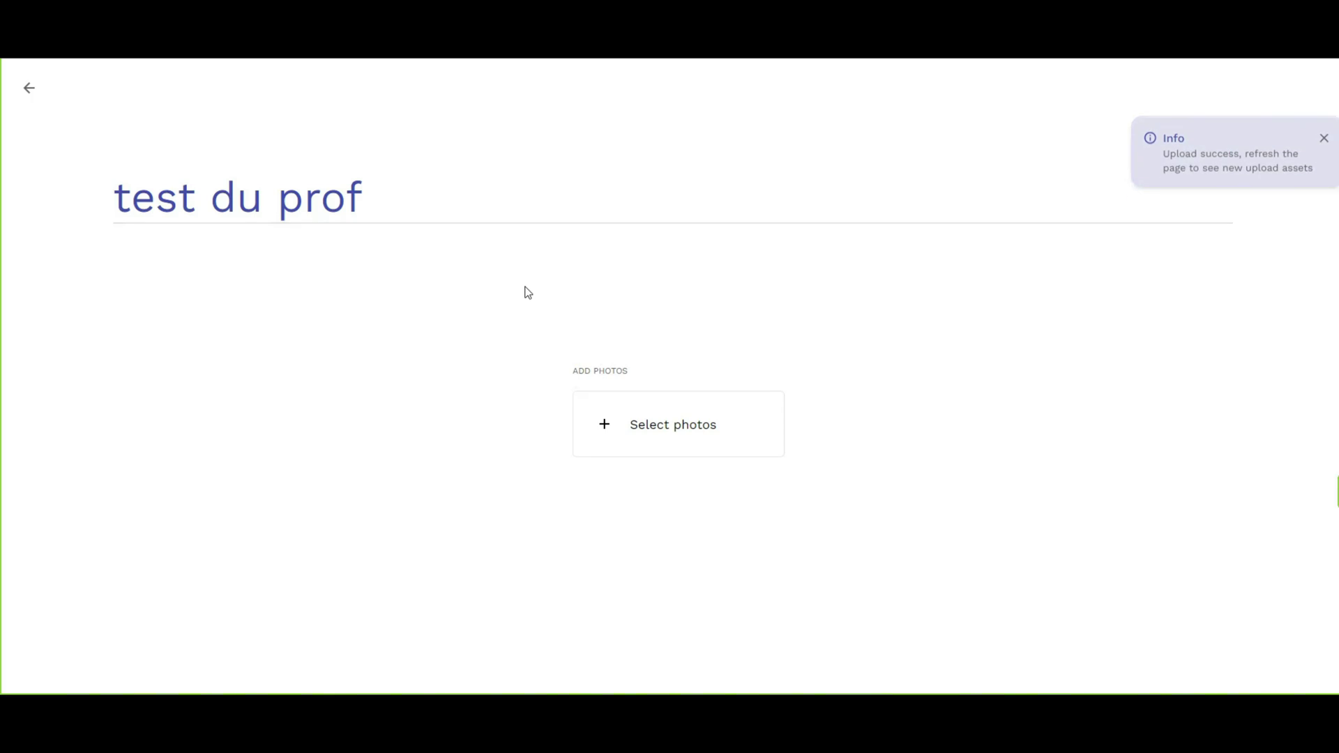
# Reload the album to show the uploaded photo, view it, and return to Albums.
pyautogui.press('F5')
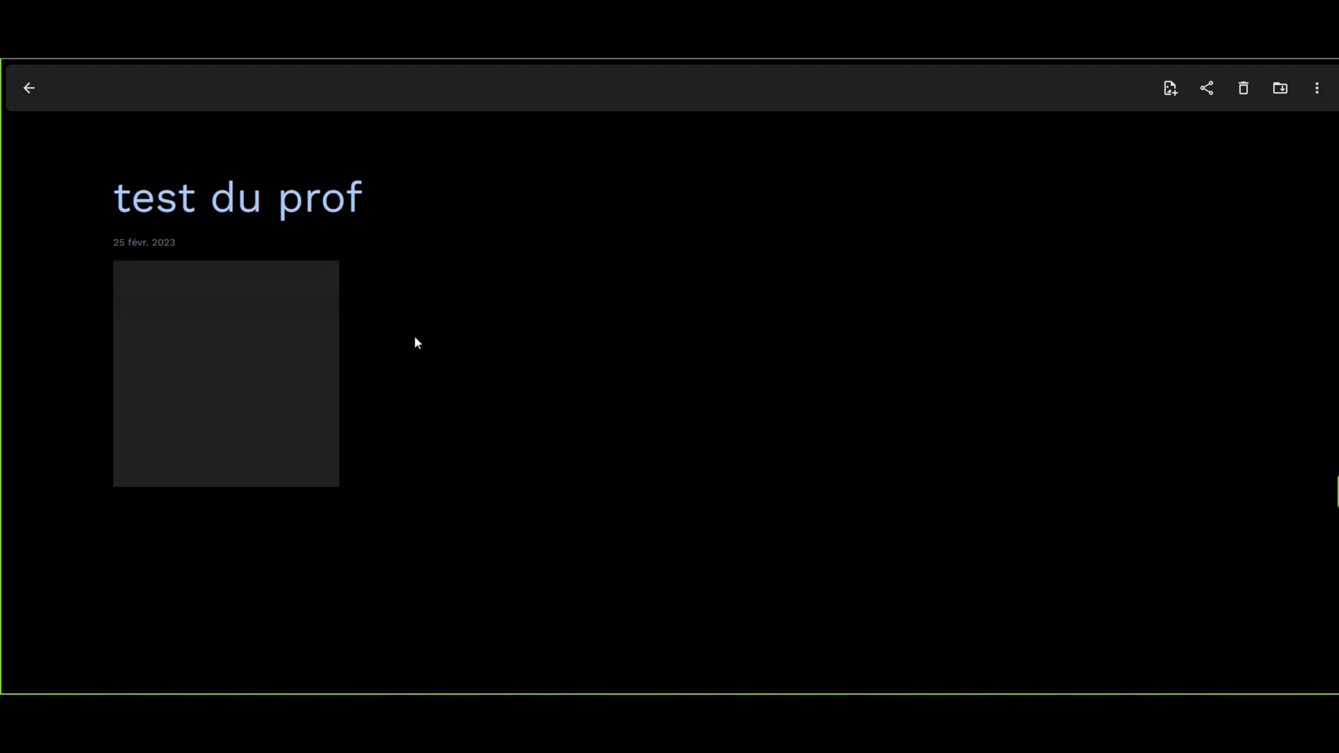
pyautogui.click(257, 326)
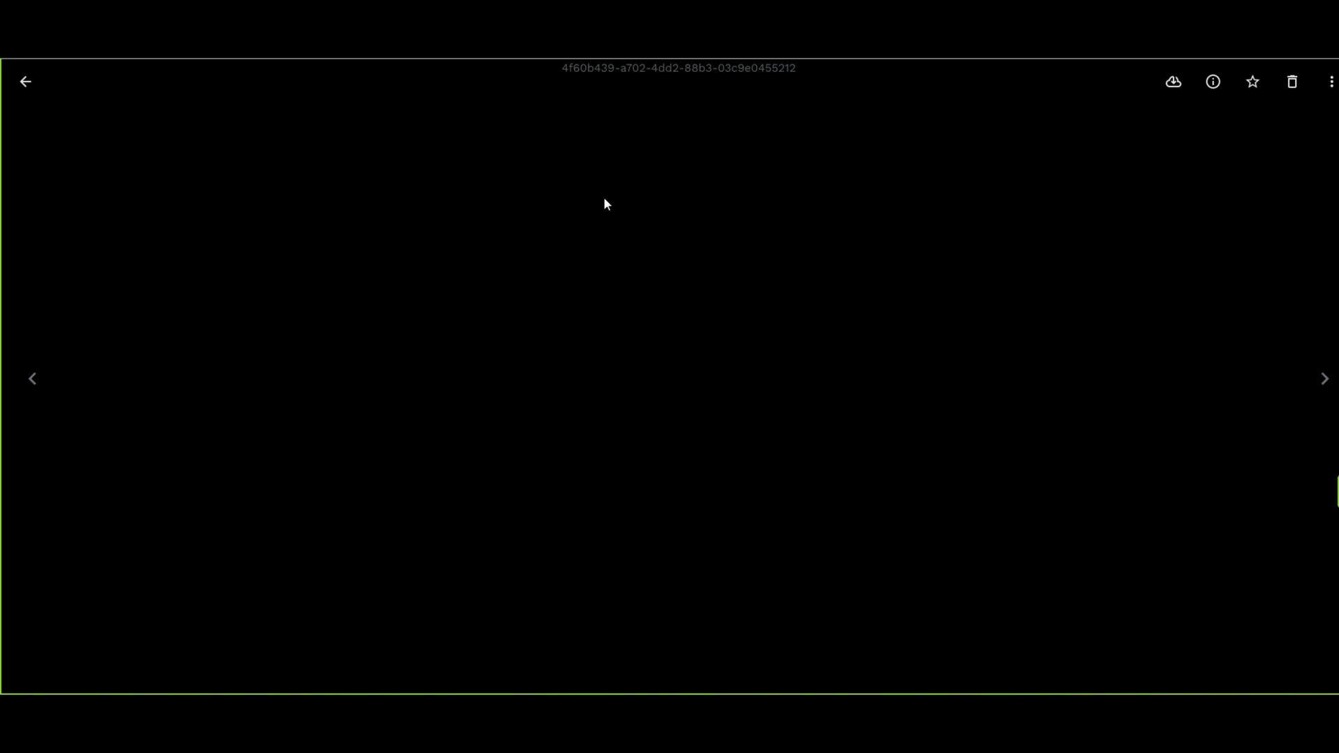
pyautogui.click(25, 81)
pyautogui.click(25, 83)
pyautogui.click(29, 88)
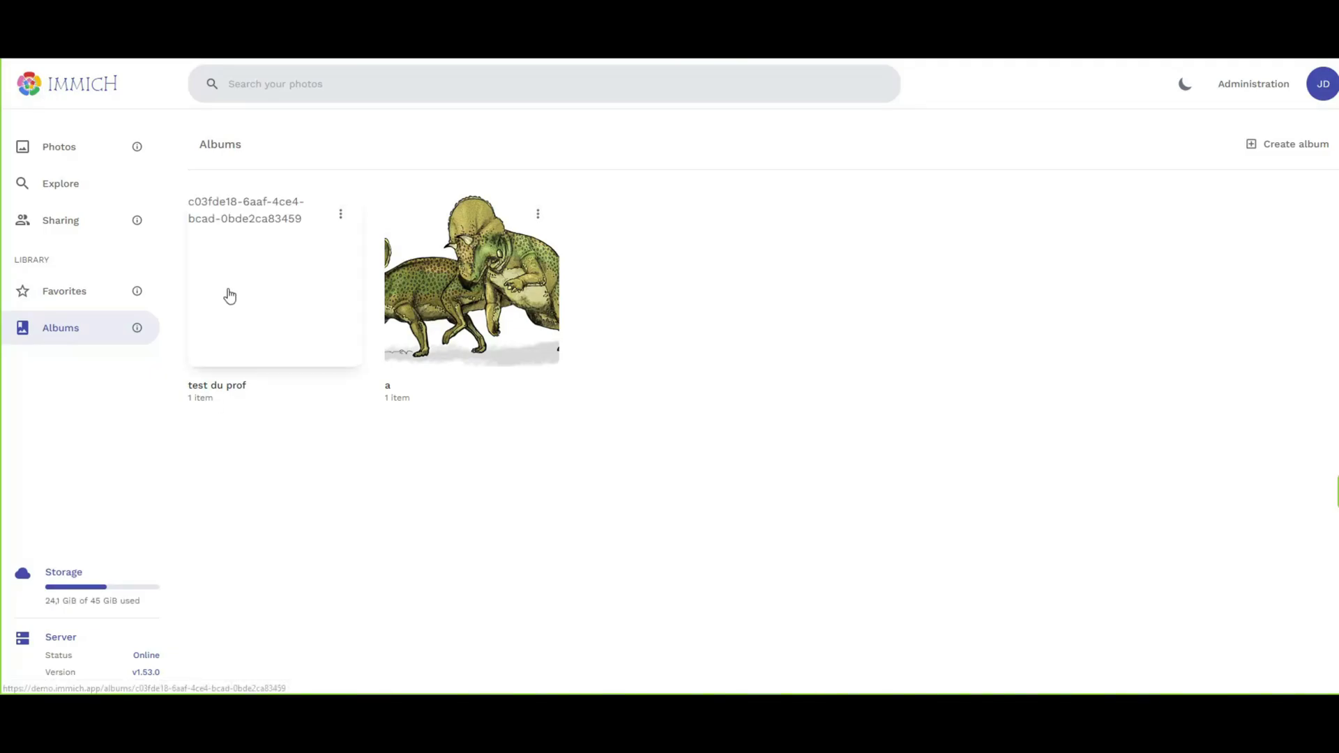
# Favourite and download the photo in 'test du prof', check album-adding options, then return to Albums.
pyautogui.click(244, 332)
pyautogui.click(168, 315)
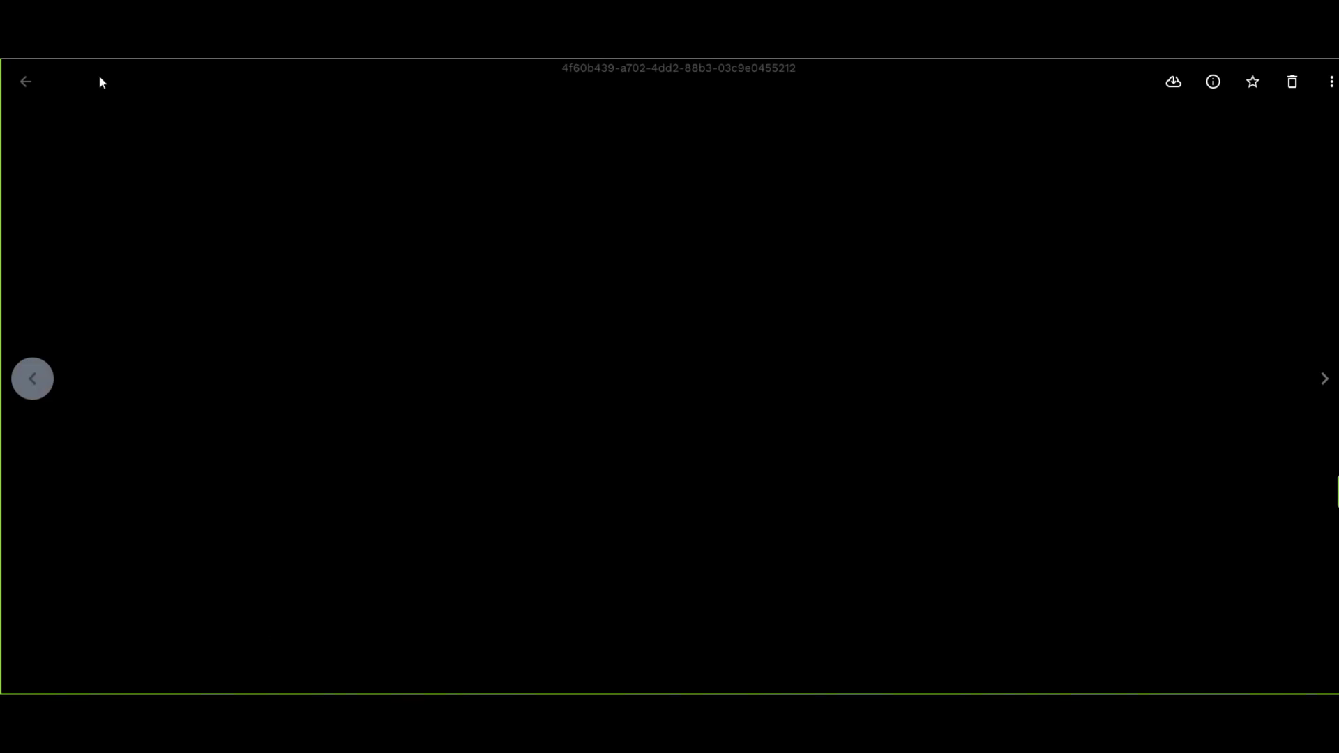
pyautogui.click(1252, 82)
pyautogui.click(1174, 81)
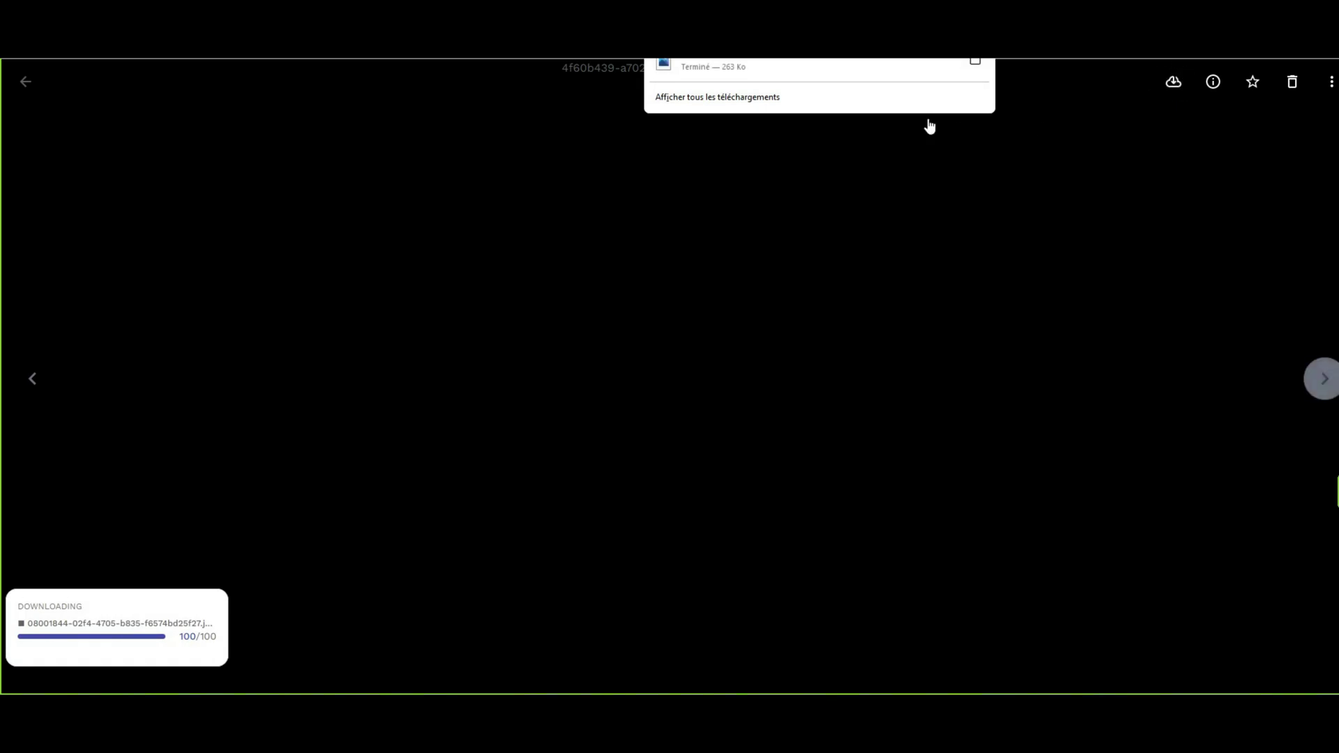
pyautogui.click(1331, 82)
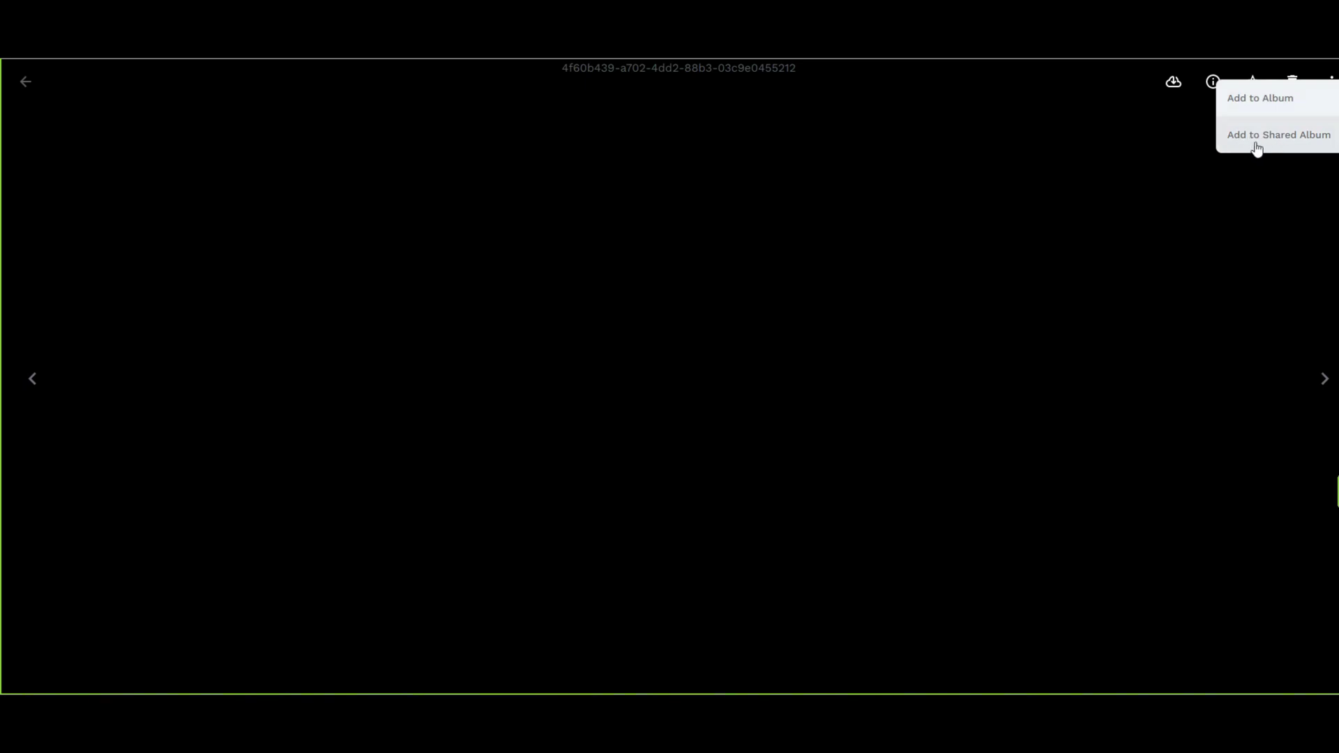
pyautogui.click(26, 84)
pyautogui.click(27, 87)
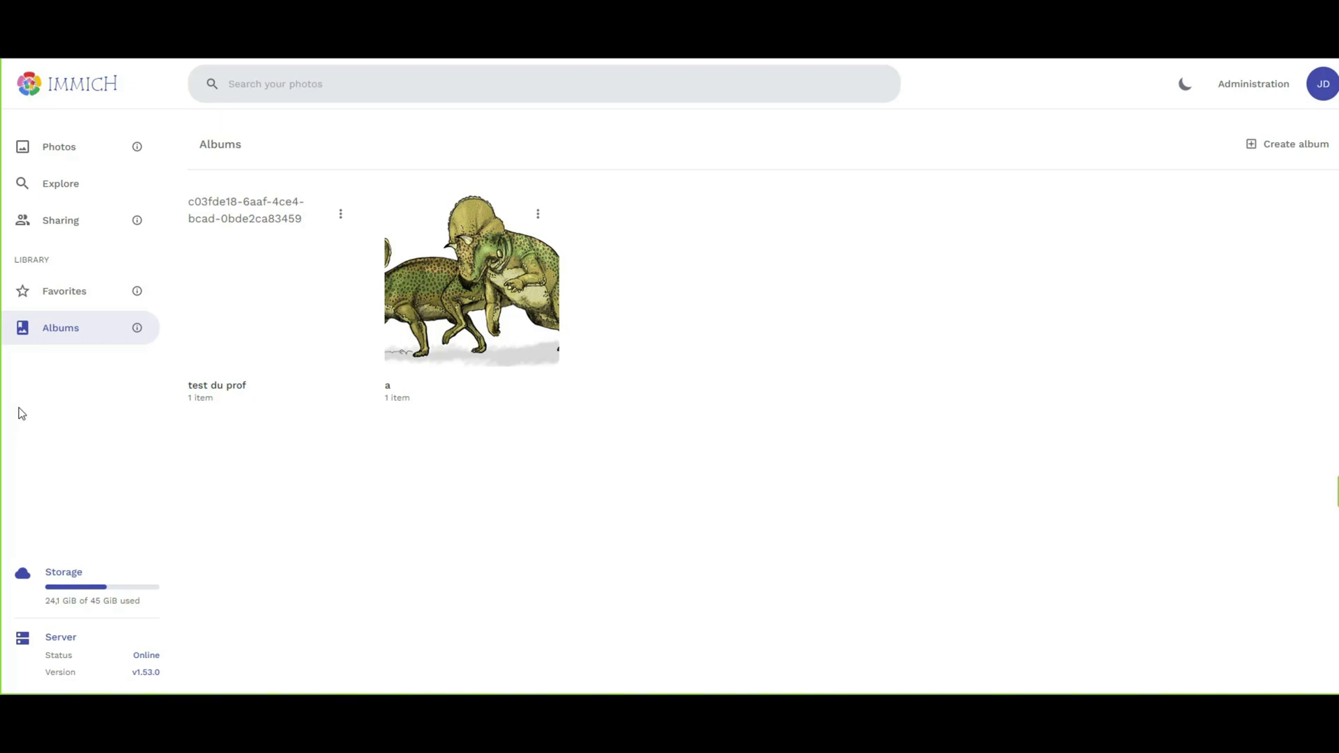
# Check the Sharing page and its Shared links list, both still empty.
pyautogui.click(60, 220)
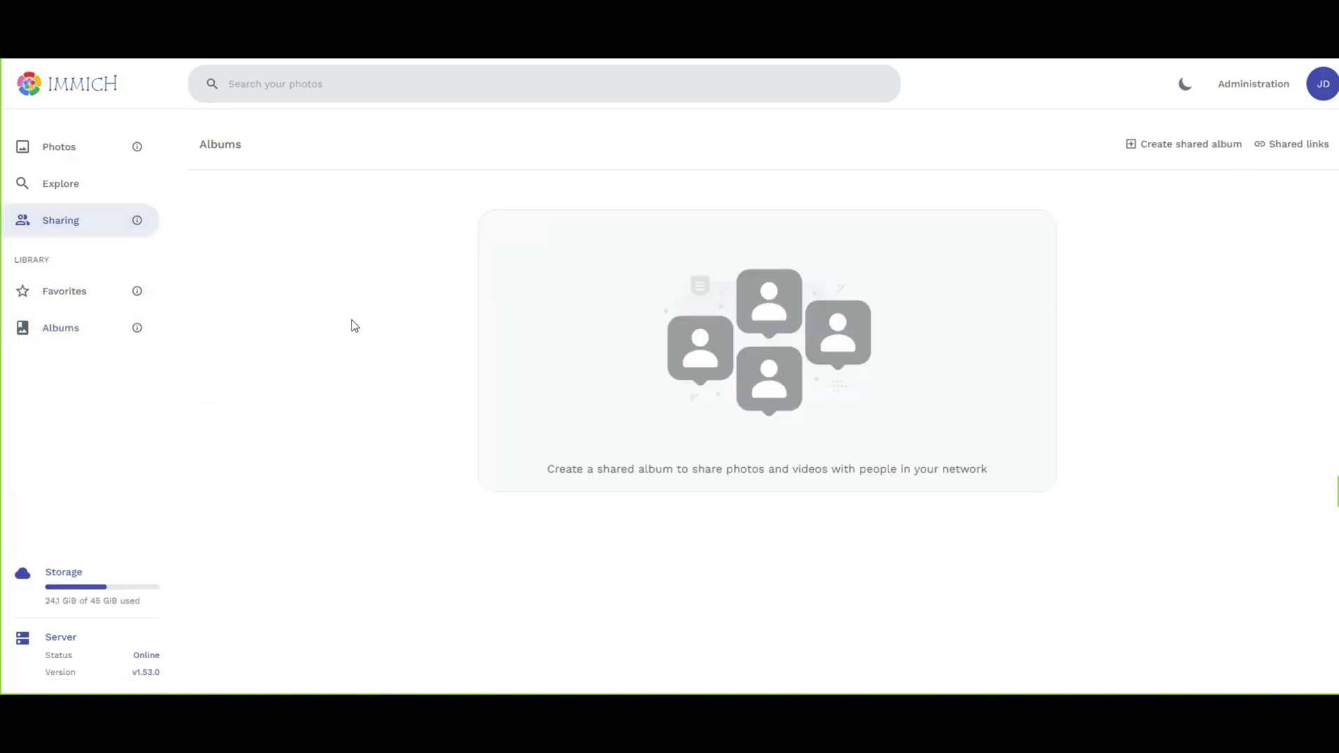
pyautogui.click(1297, 143)
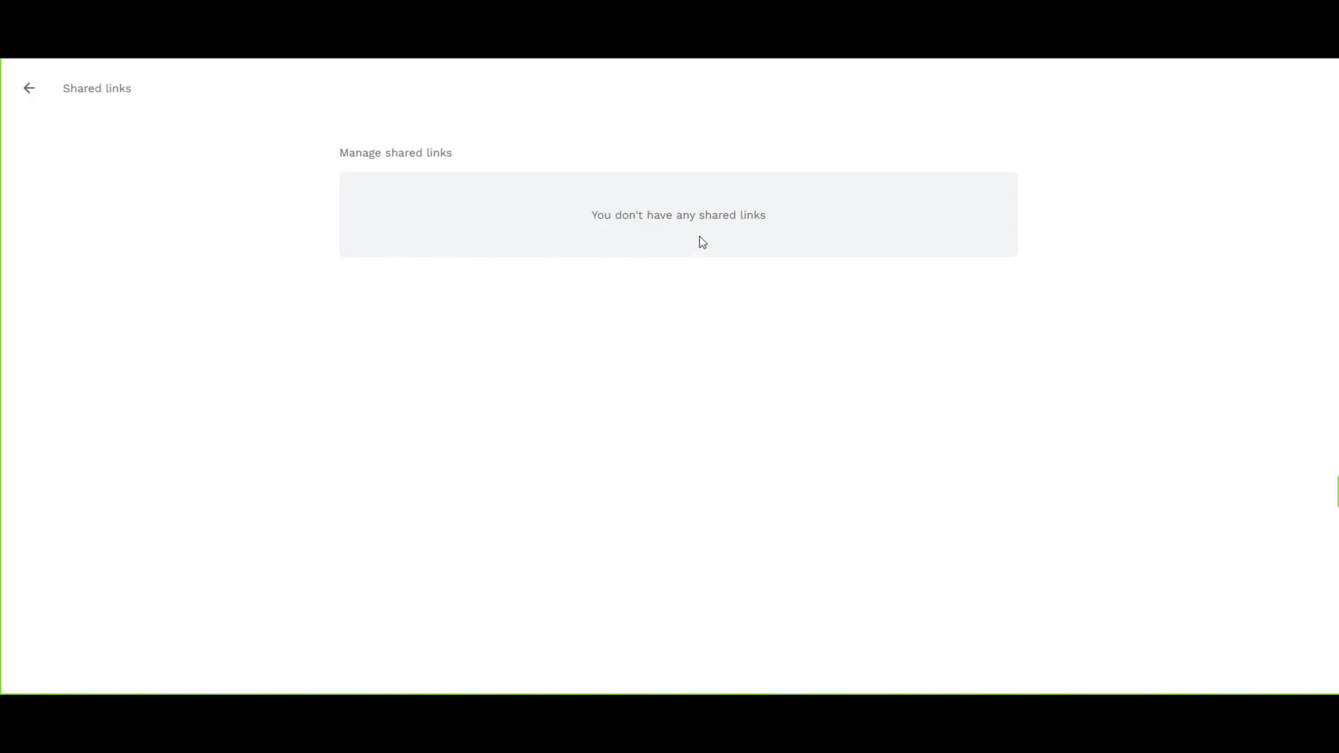
pyautogui.click(28, 89)
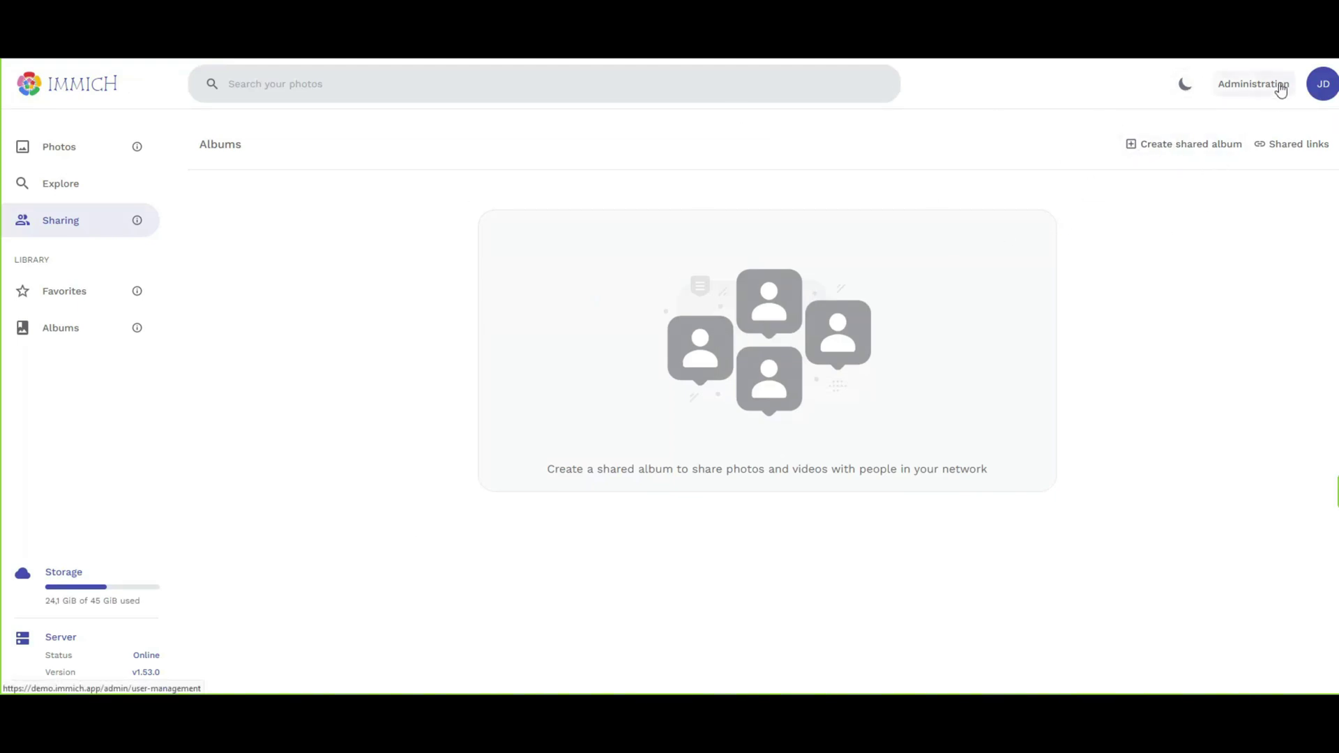
# Switch Immich to dark mode and go to the Administration user management page.
pyautogui.click(1186, 84)
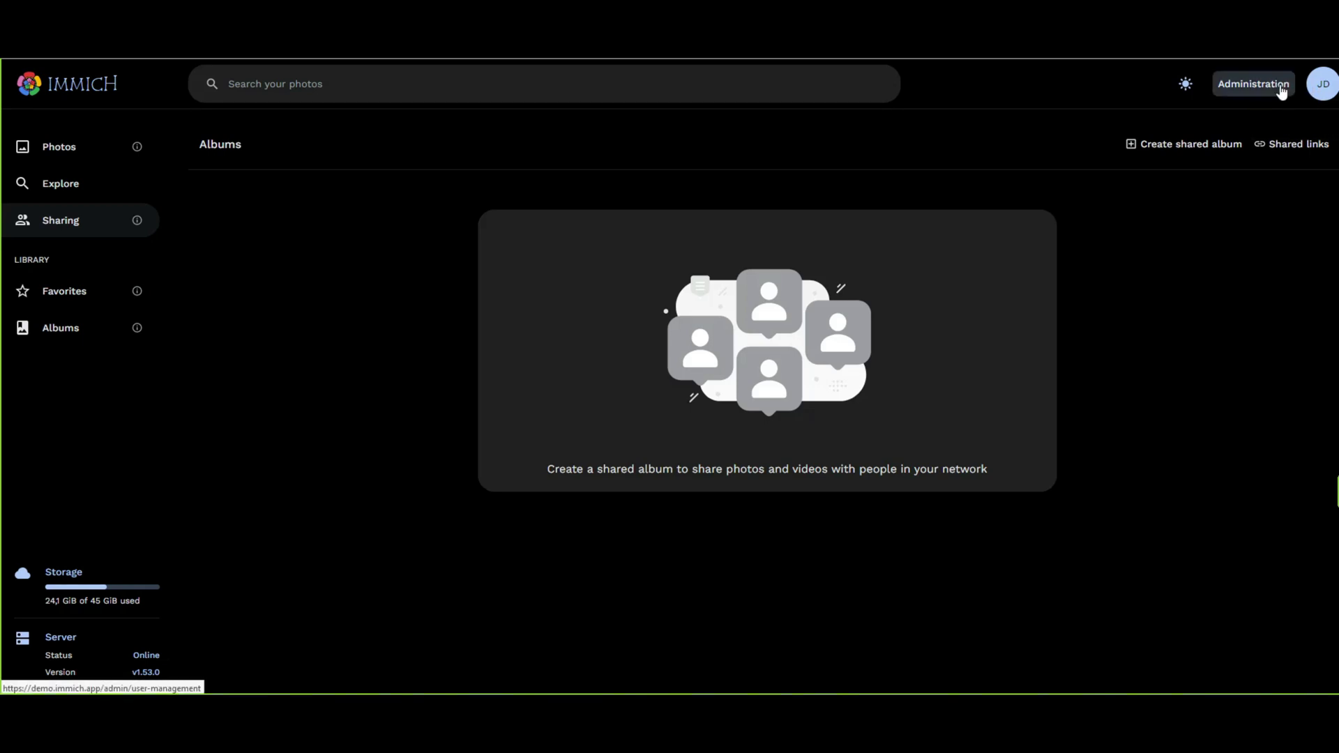
pyautogui.click(1277, 85)
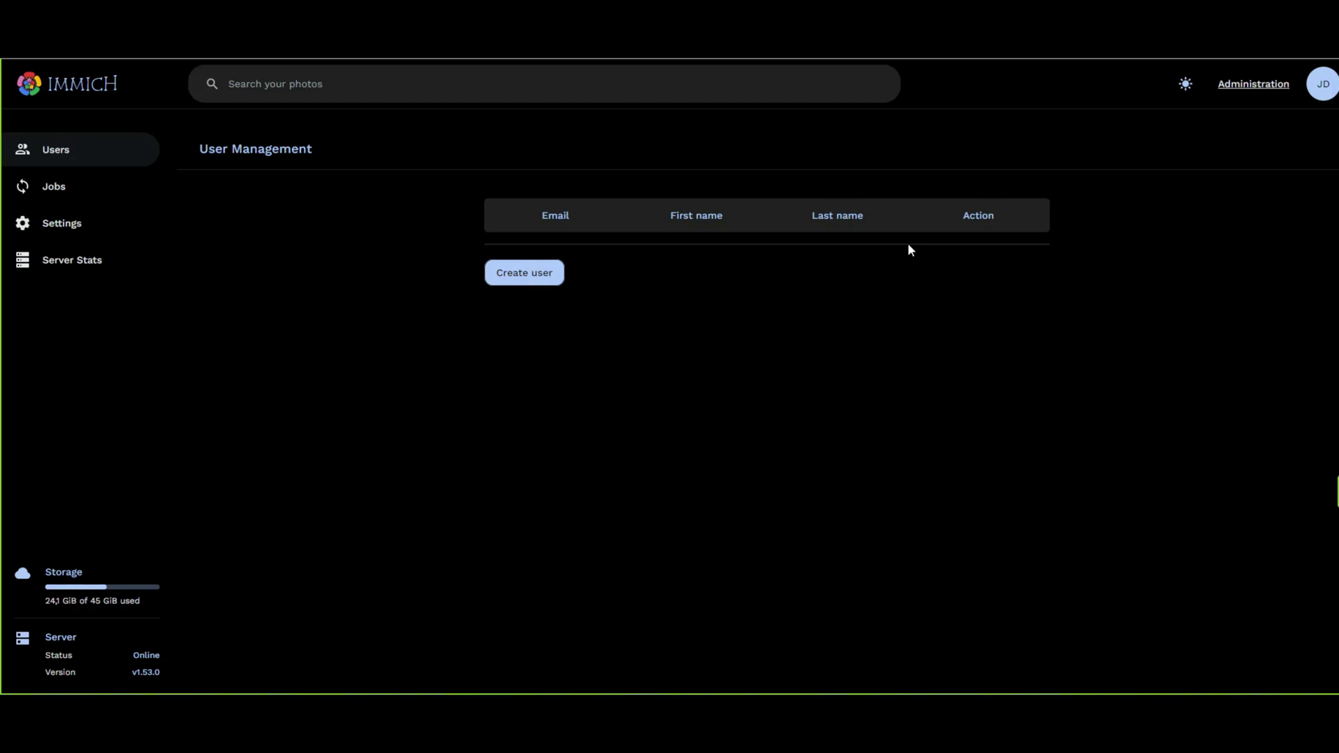
pyautogui.click(509, 273)
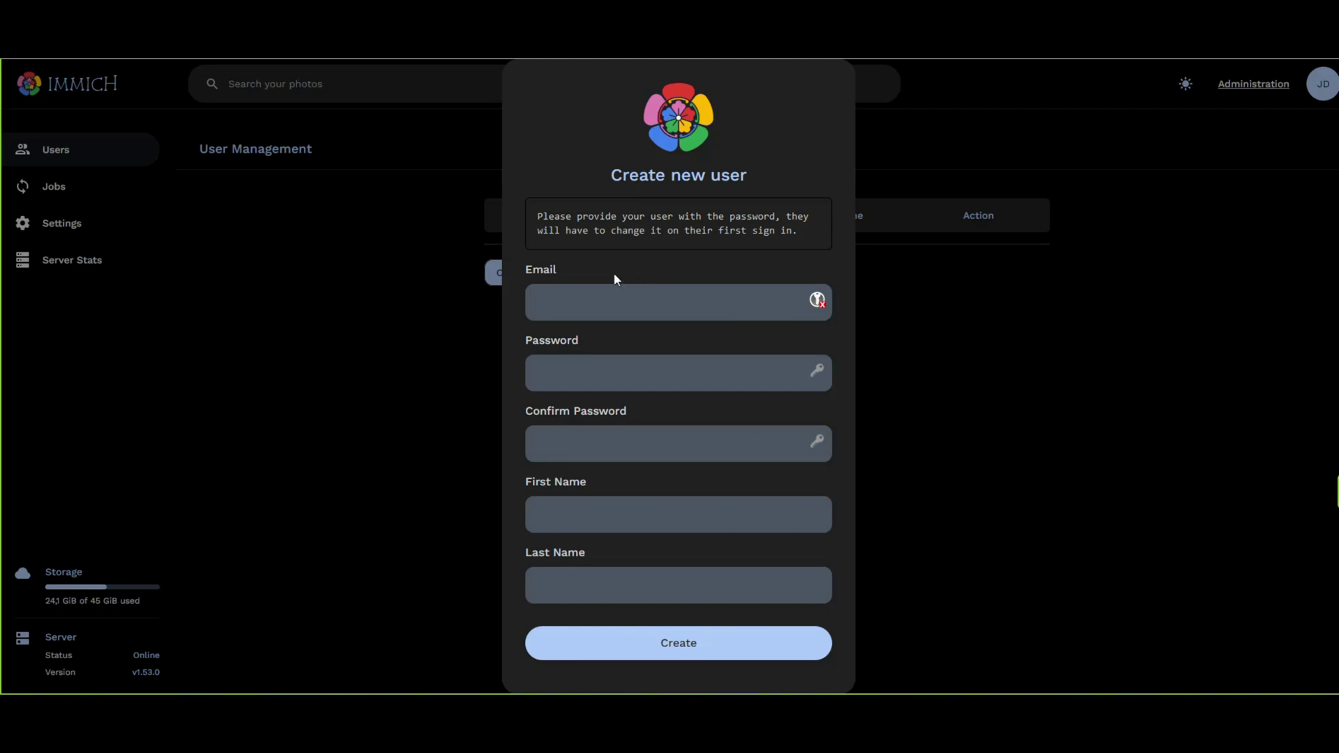
pyautogui.click(389, 243)
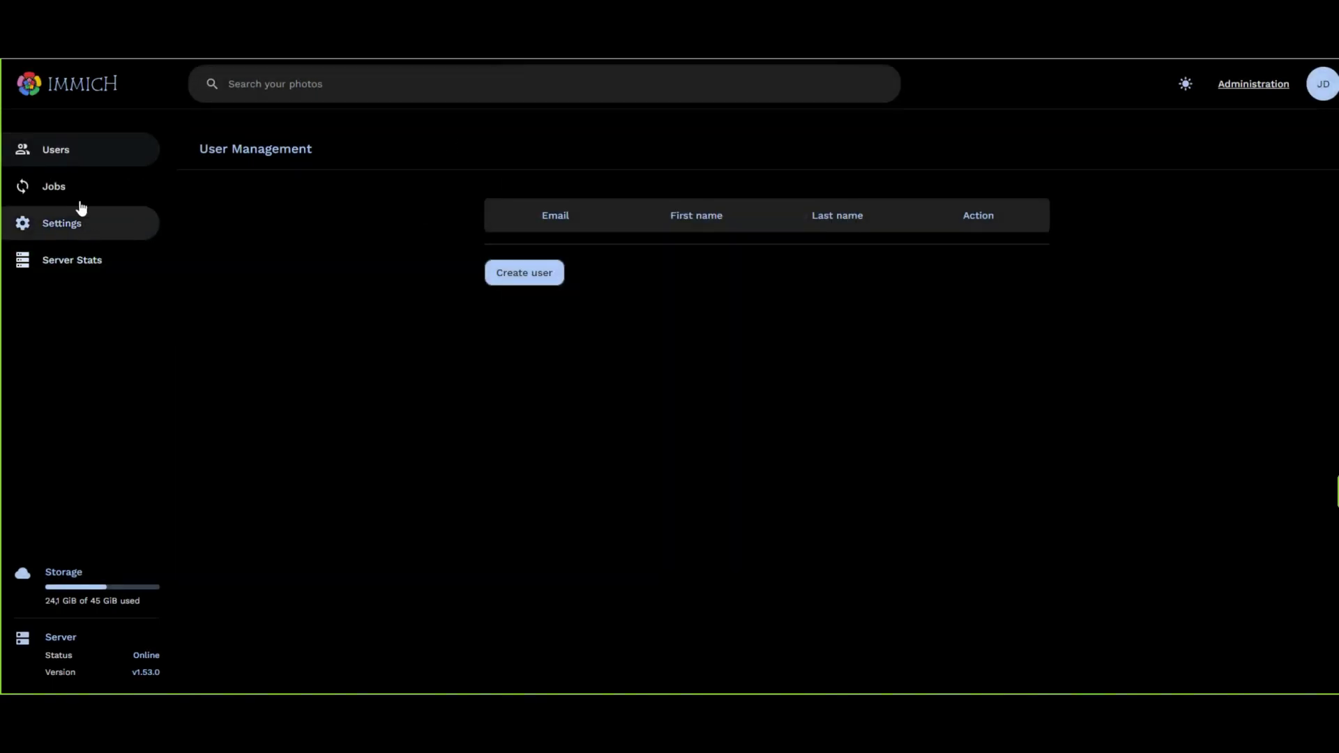
# Review the background job queues on the Jobs page, scrolling down to Storage Template Migration.
pyautogui.click(56, 186)
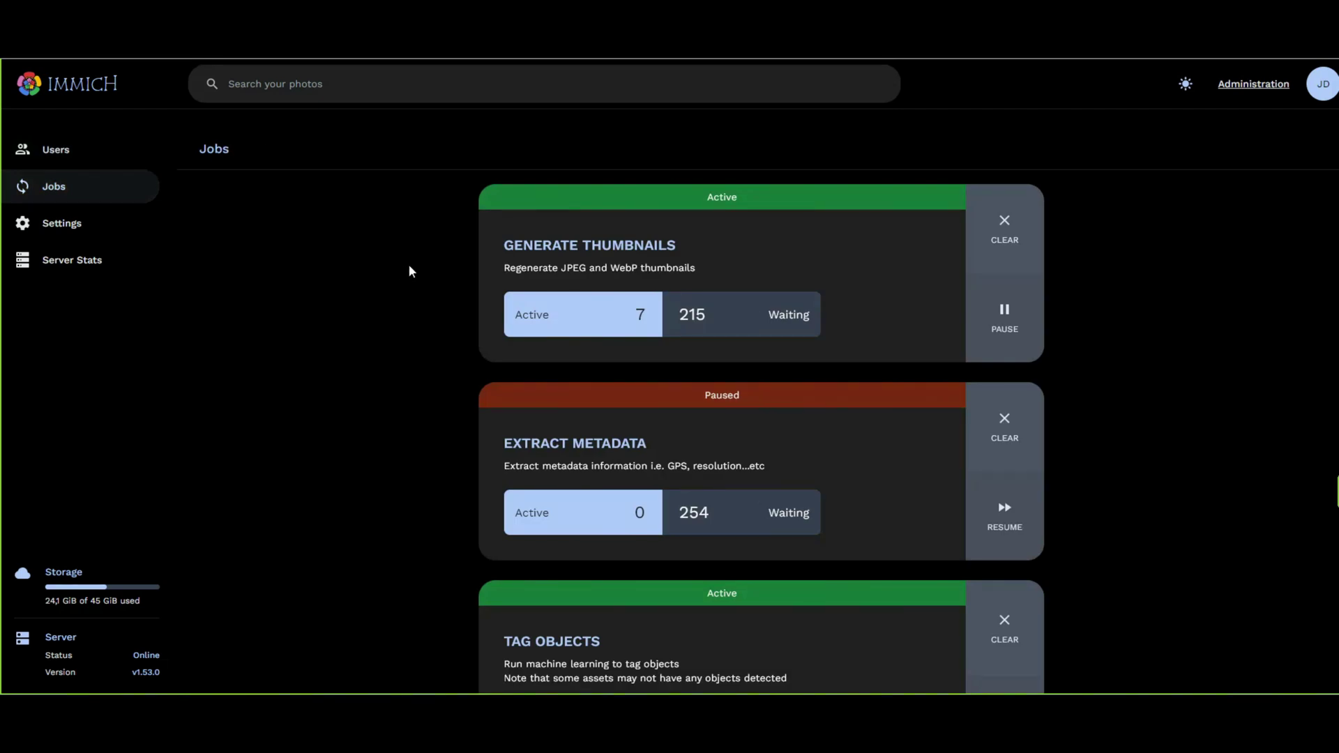
pyautogui.scroll(-2, 409, 266)
pyautogui.scroll(1, 409, 272)
pyautogui.scroll(1, 409, 277)
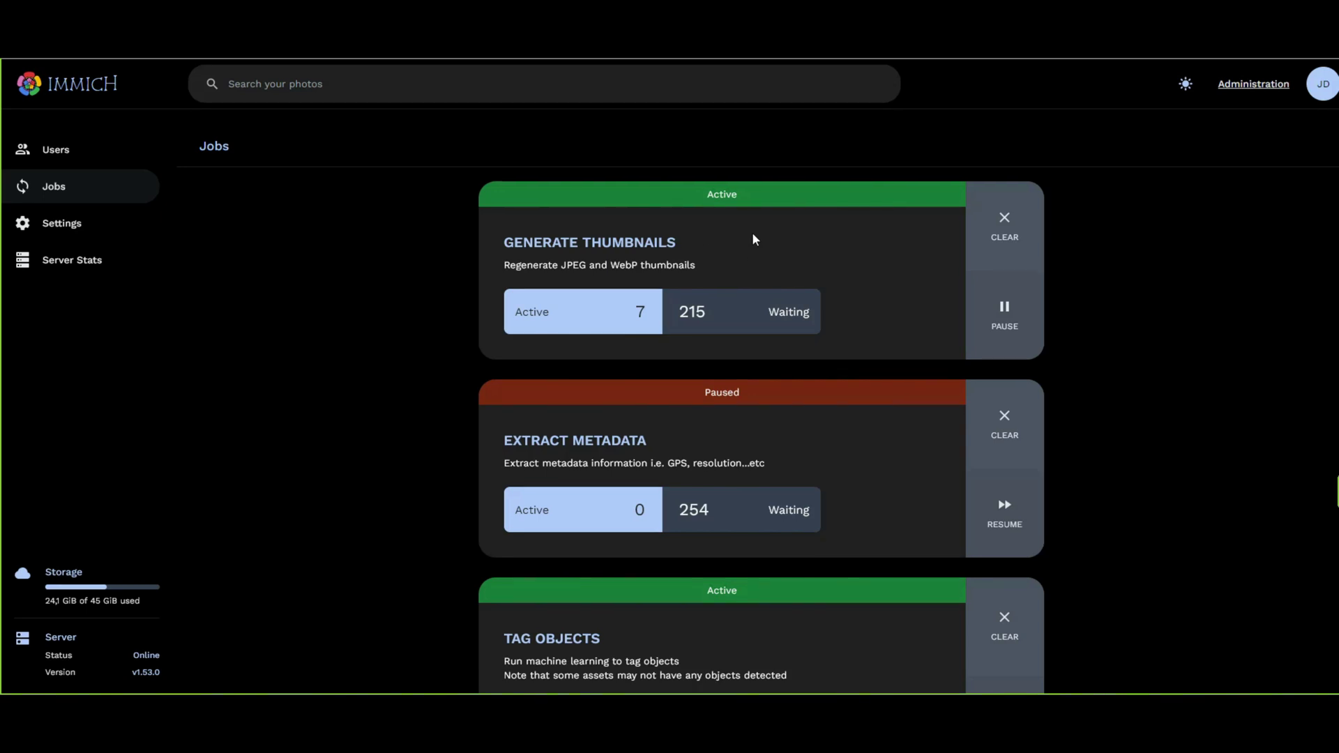
pyautogui.scroll(-2, 752, 237)
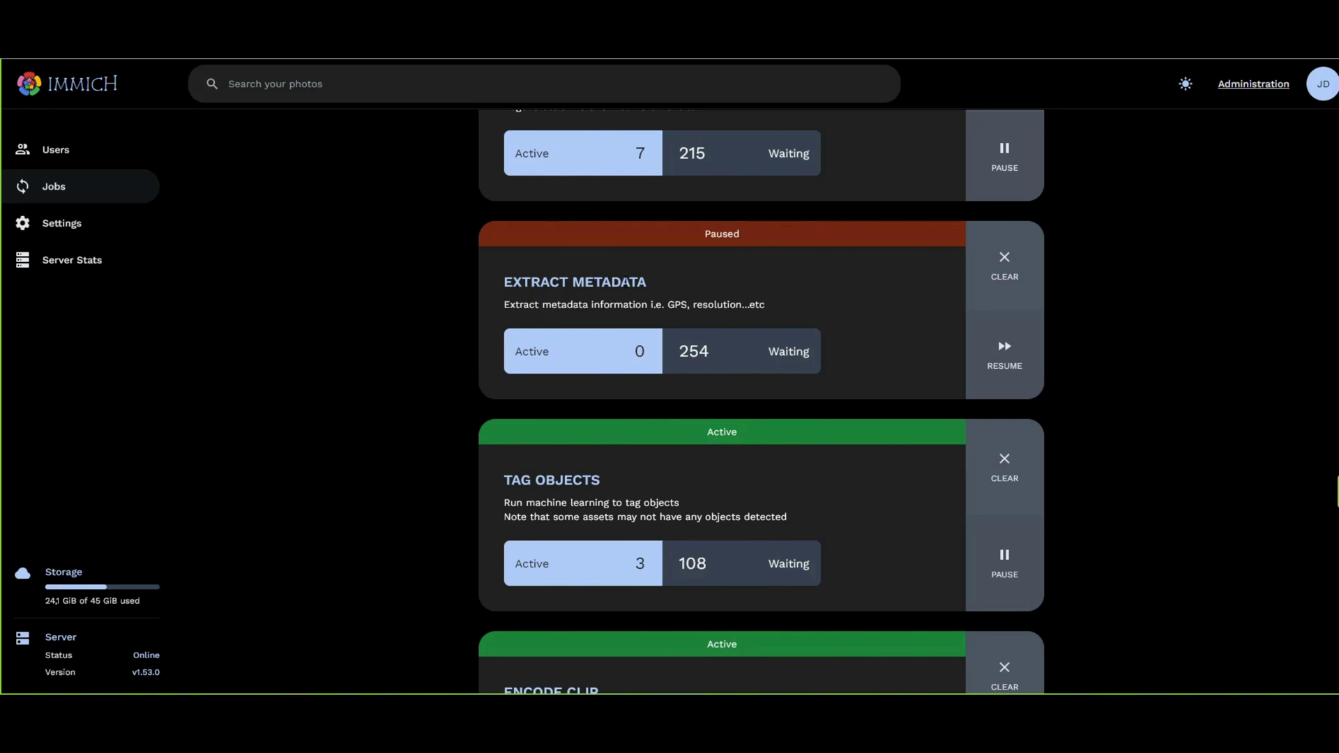
pyautogui.scroll(-1, 613, 269)
pyautogui.scroll(-3, 593, 262)
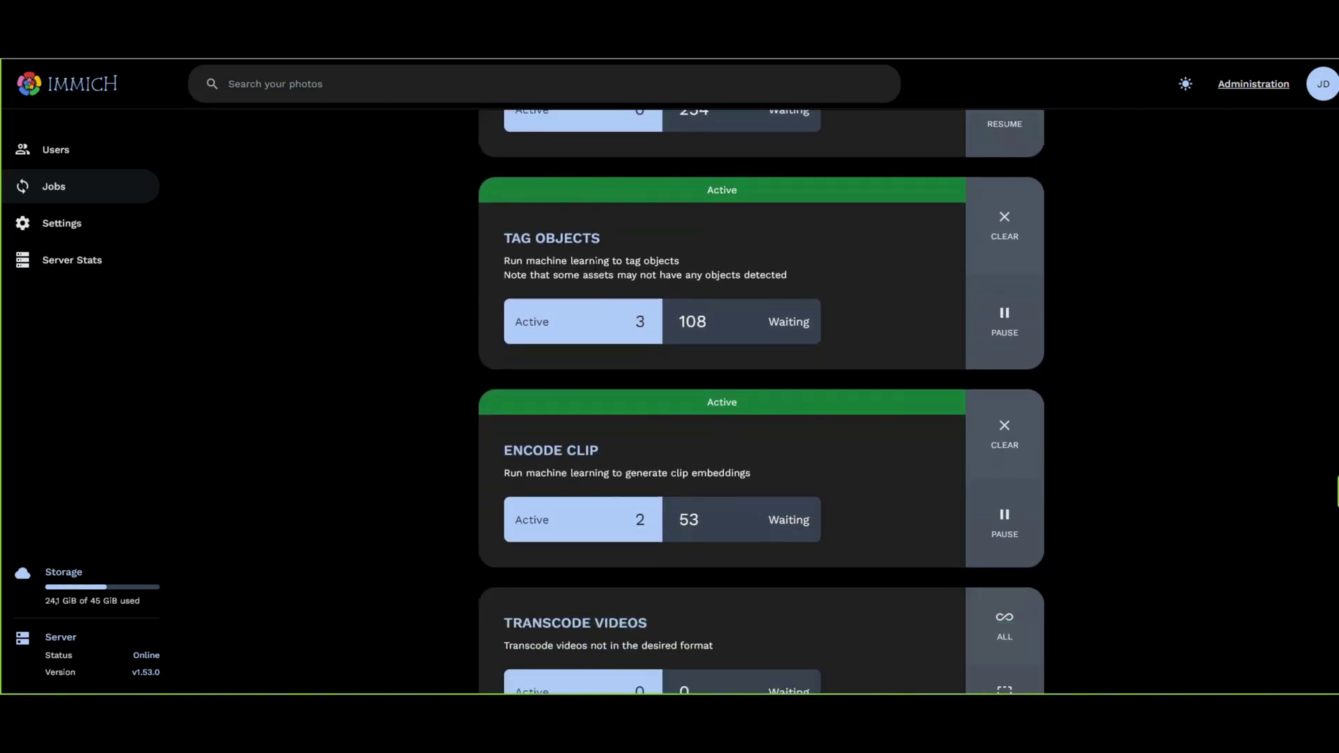
pyautogui.scroll(-3, 669, 314)
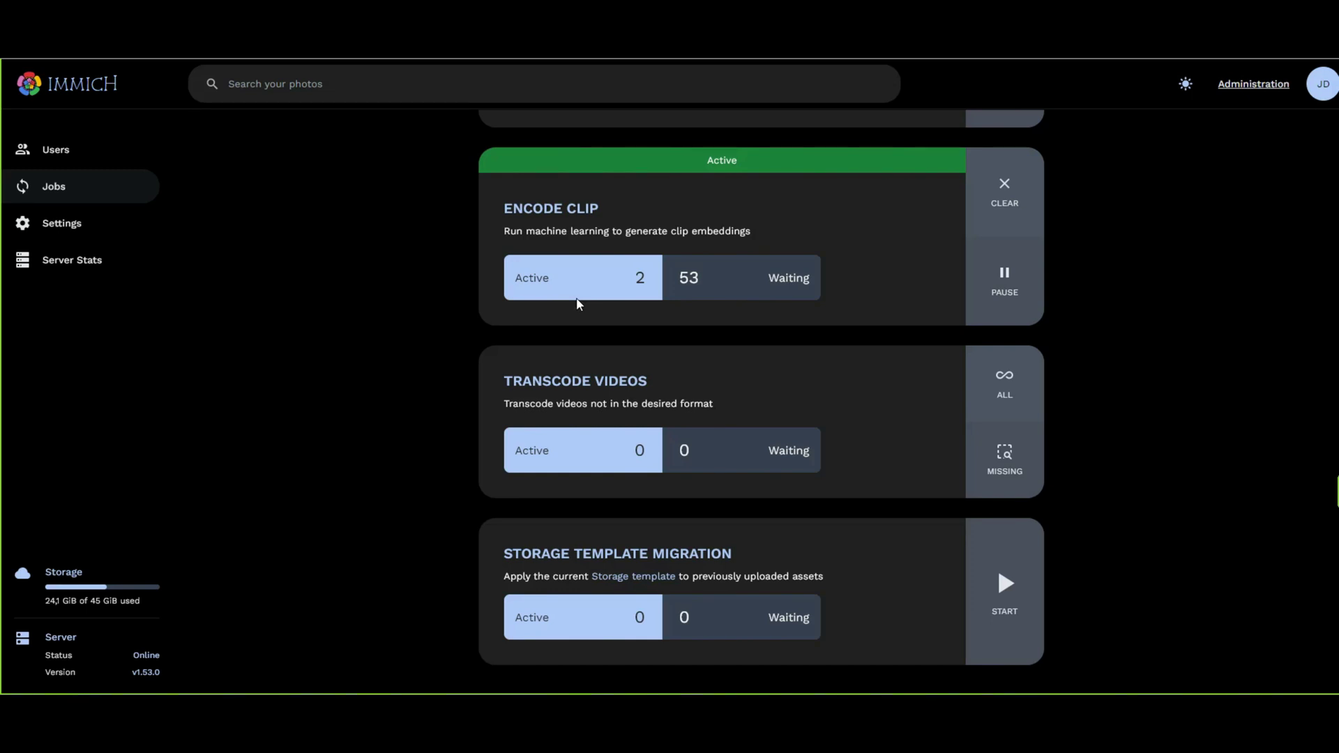
pyautogui.scroll(-1, 577, 303)
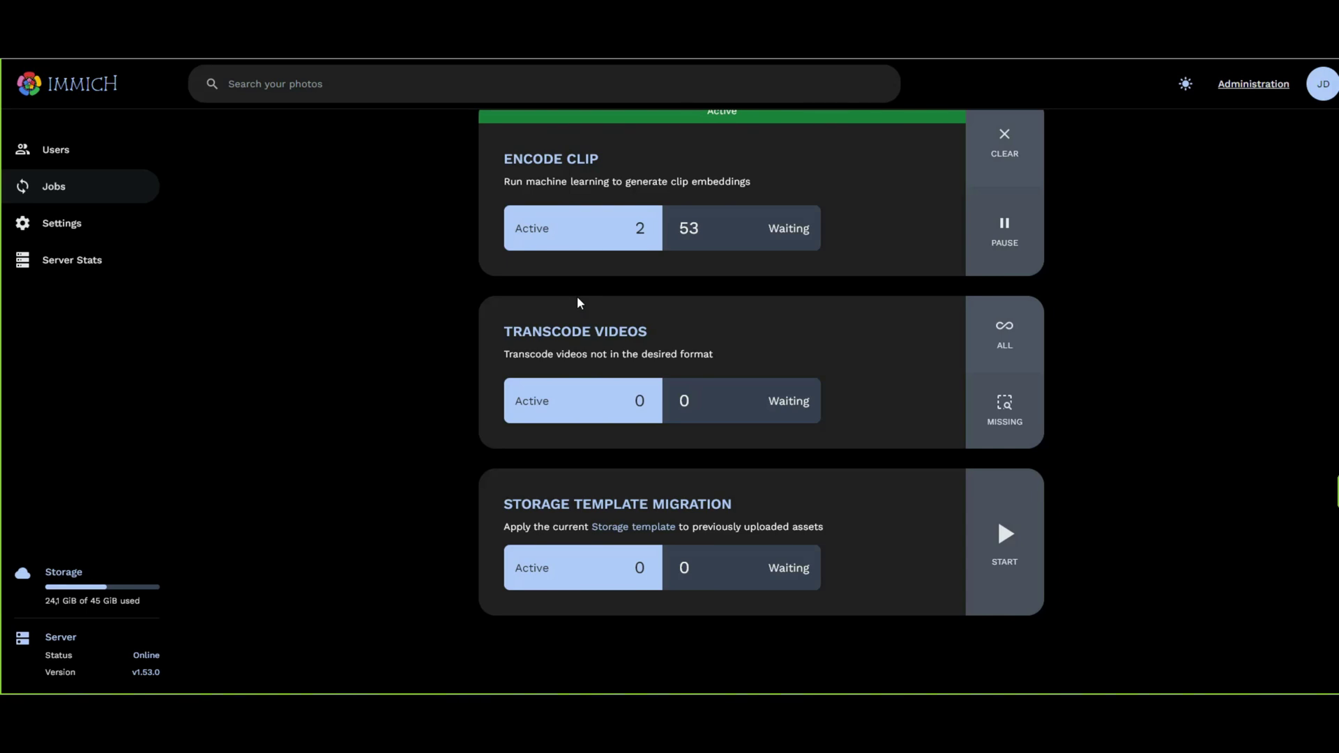
# Review the FFmpeg codec, resolution and transcode options, keeping h264 and 720p unchanged.
pyautogui.click(63, 239)
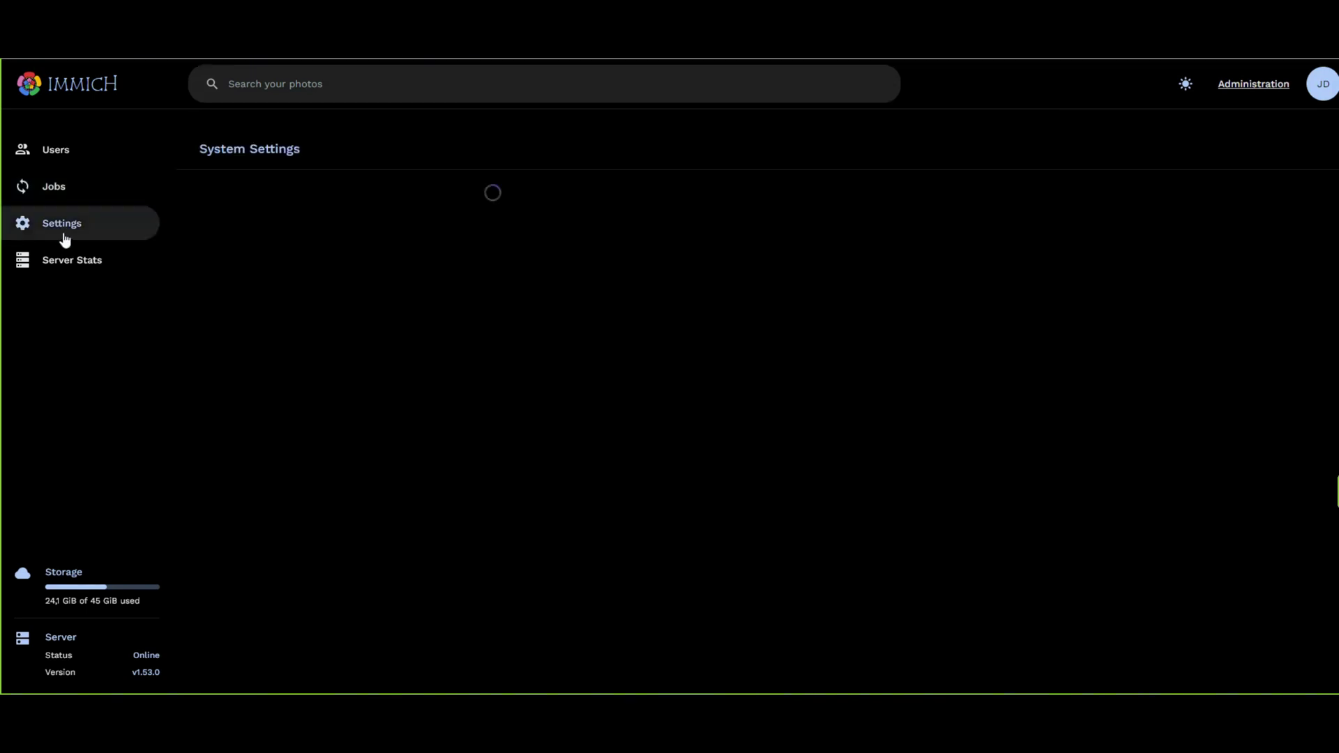
pyautogui.click(1035, 213)
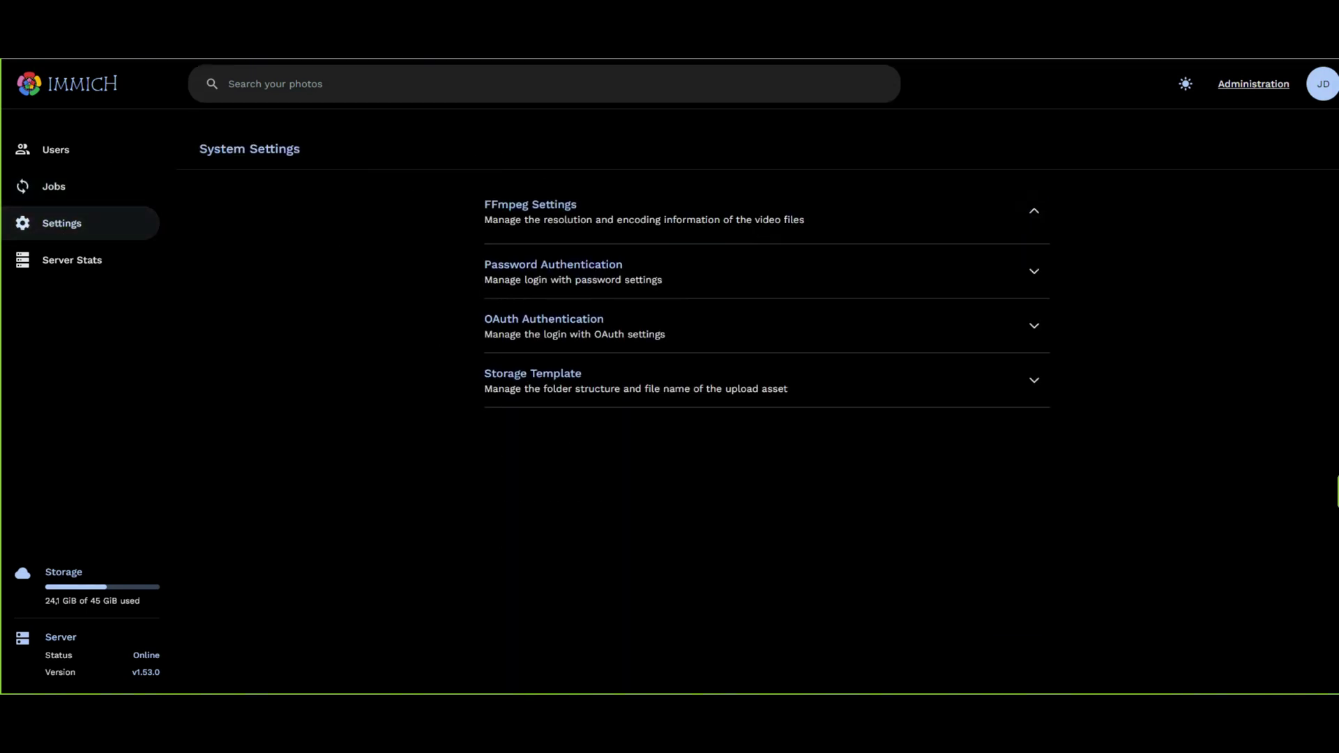
pyautogui.scroll(-2, 730, 233)
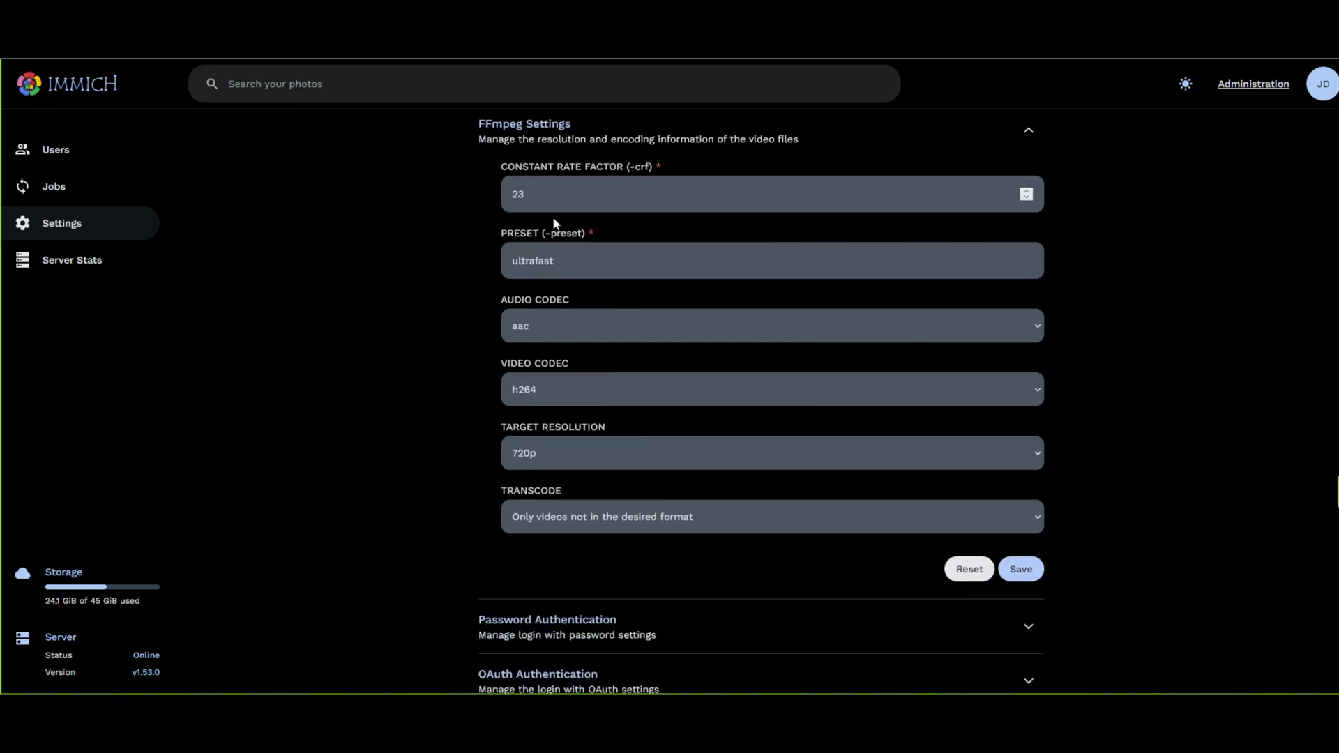
pyautogui.click(950, 388)
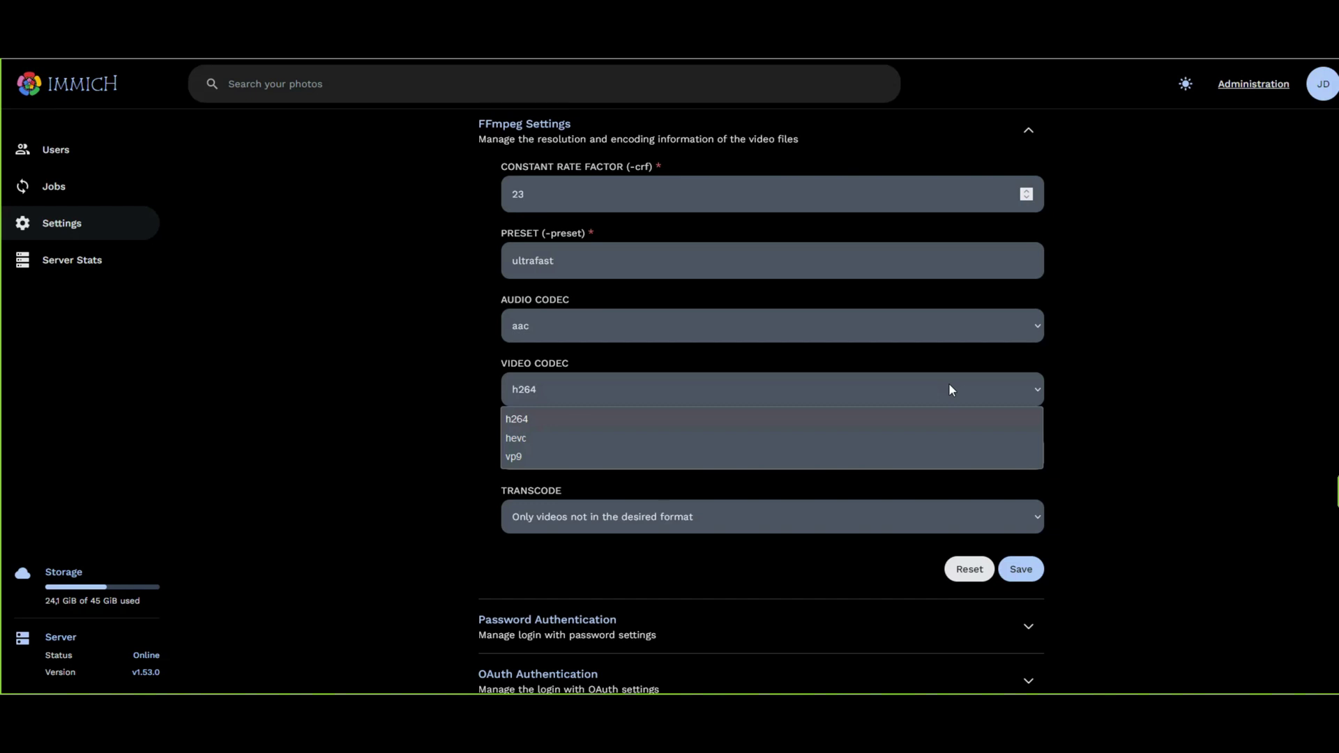
pyautogui.click(525, 421)
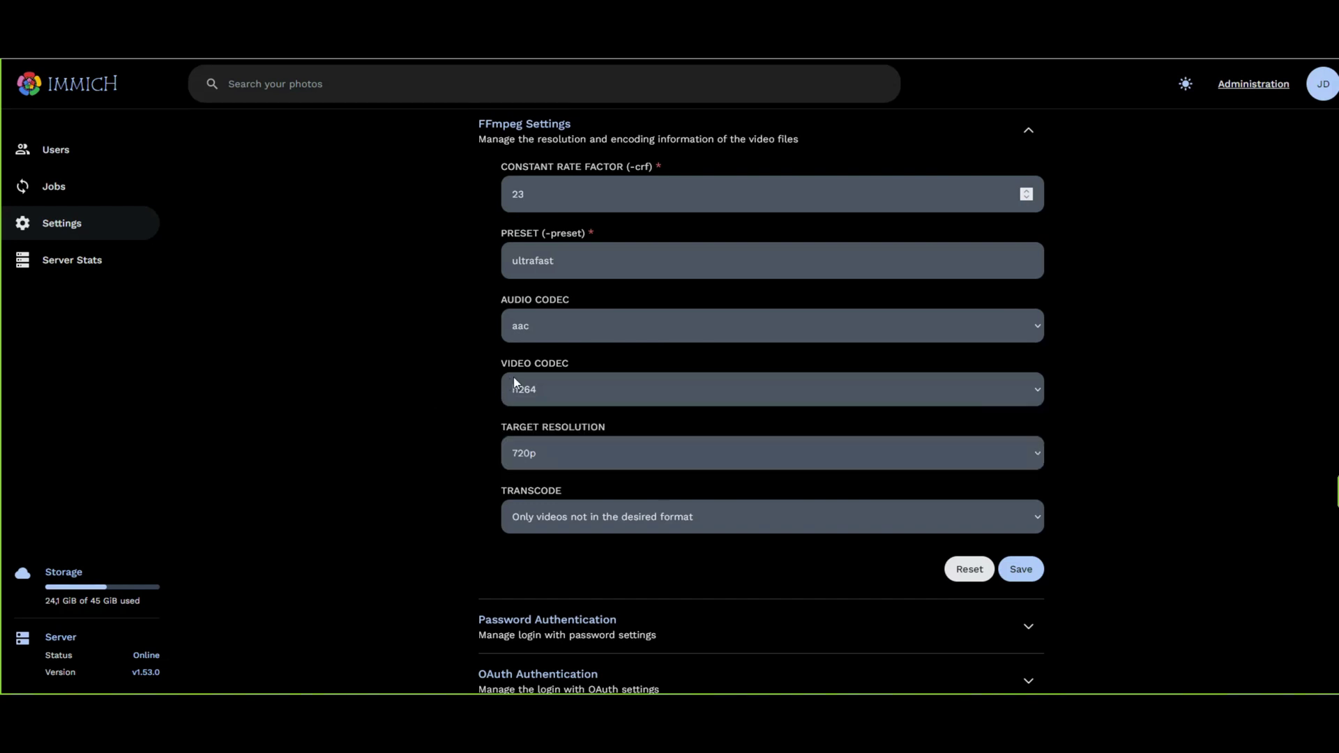
pyautogui.click(1019, 451)
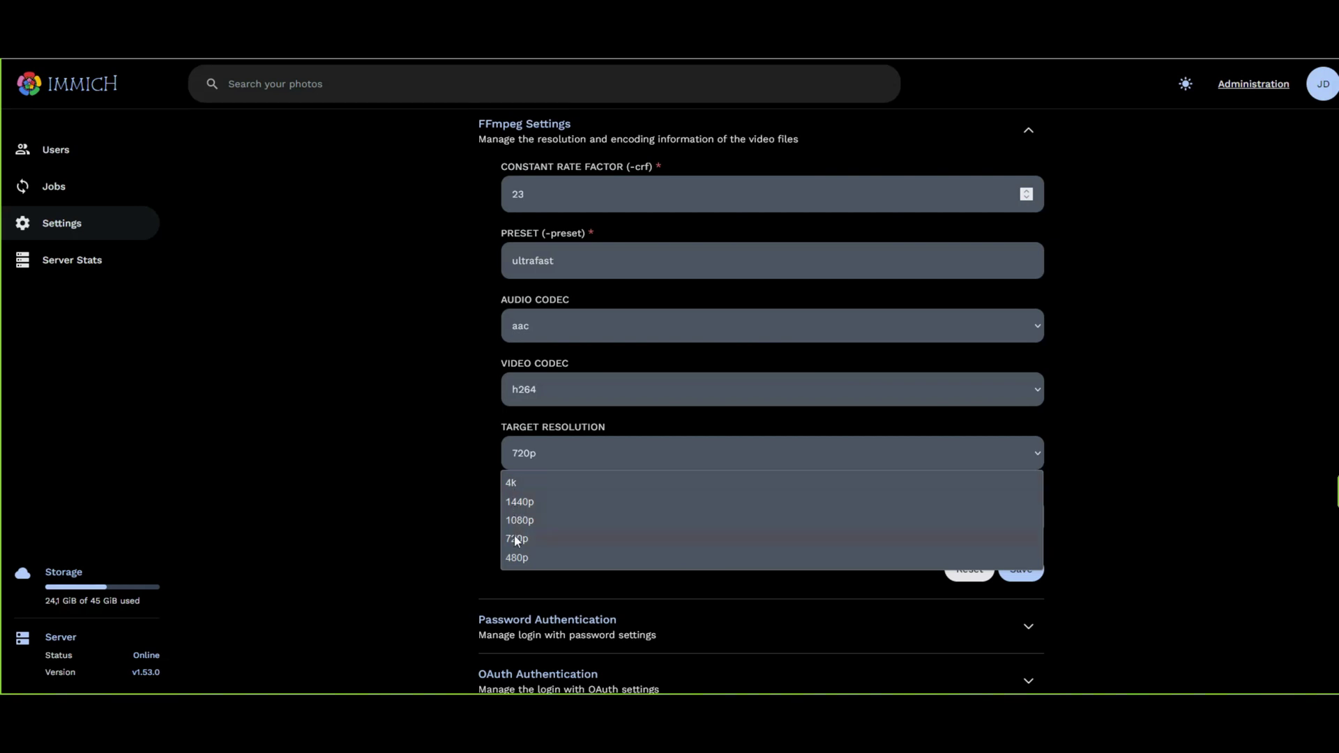
pyautogui.click(409, 453)
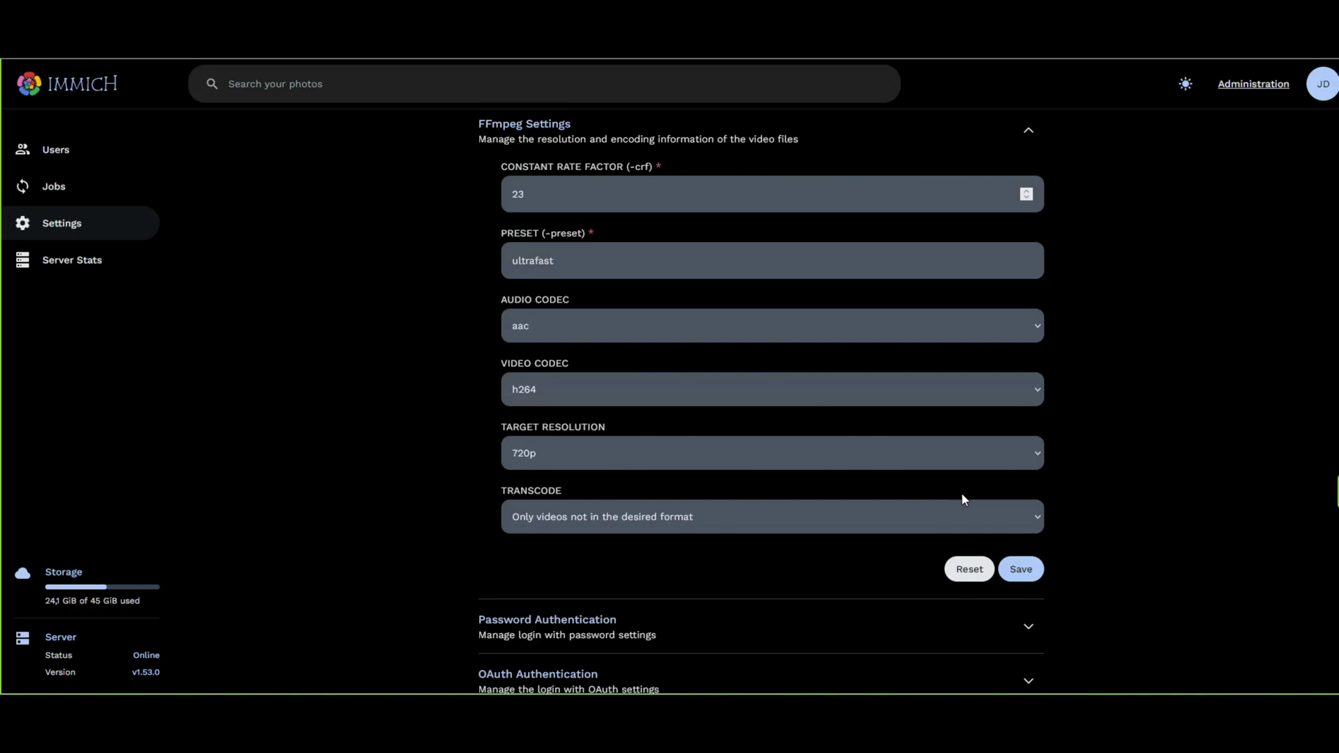
pyautogui.click(1024, 519)
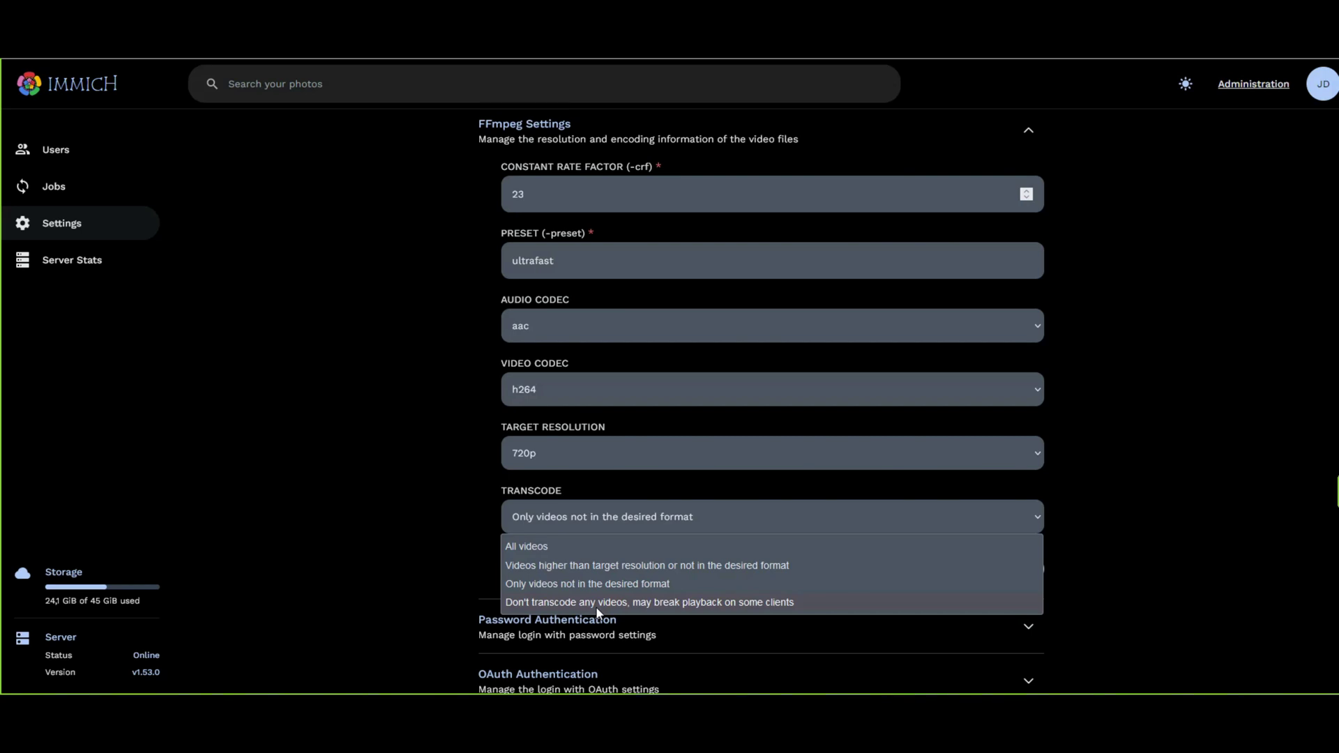
pyautogui.click(341, 438)
pyautogui.scroll(-2, 395, 438)
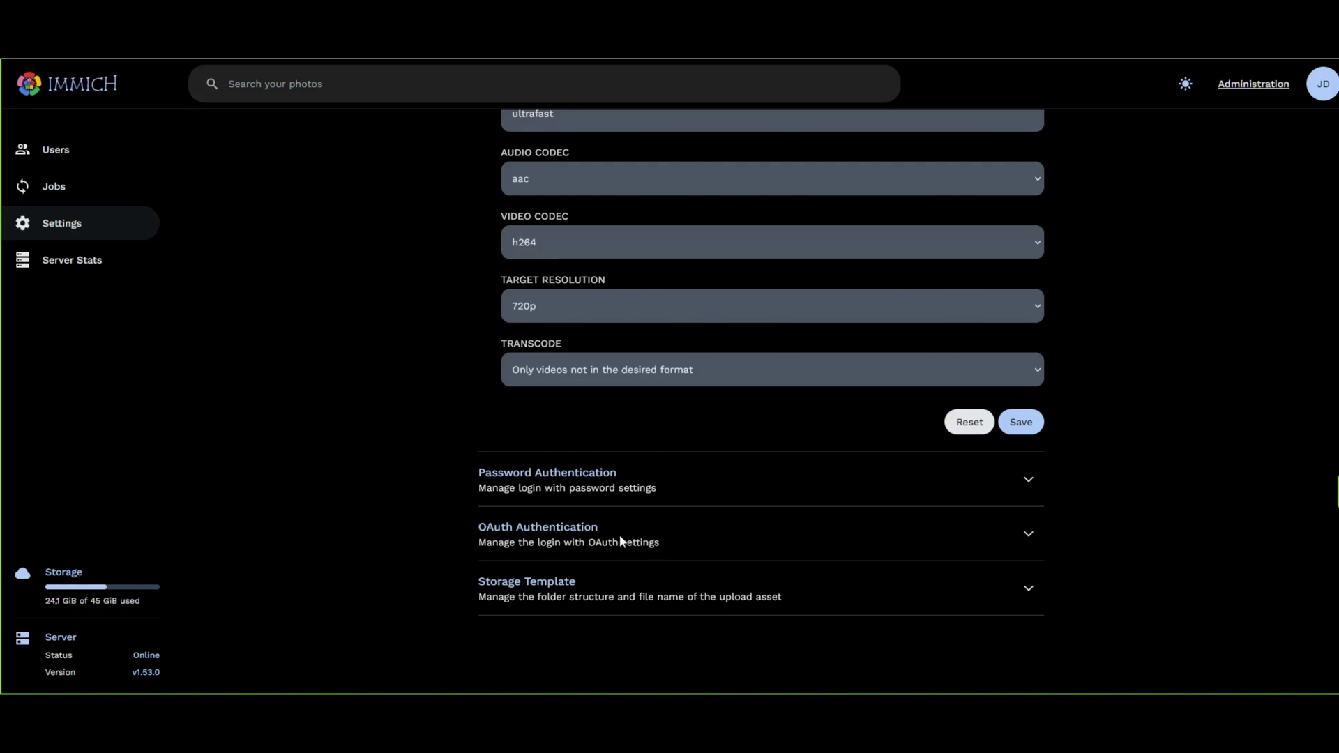
# Expand Storage Template and review it, keeping the 2022/2022-09-04/IMAGE_56437 preset and .jpg extension.
pyautogui.click(1028, 590)
pyautogui.scroll(-7, 860, 585)
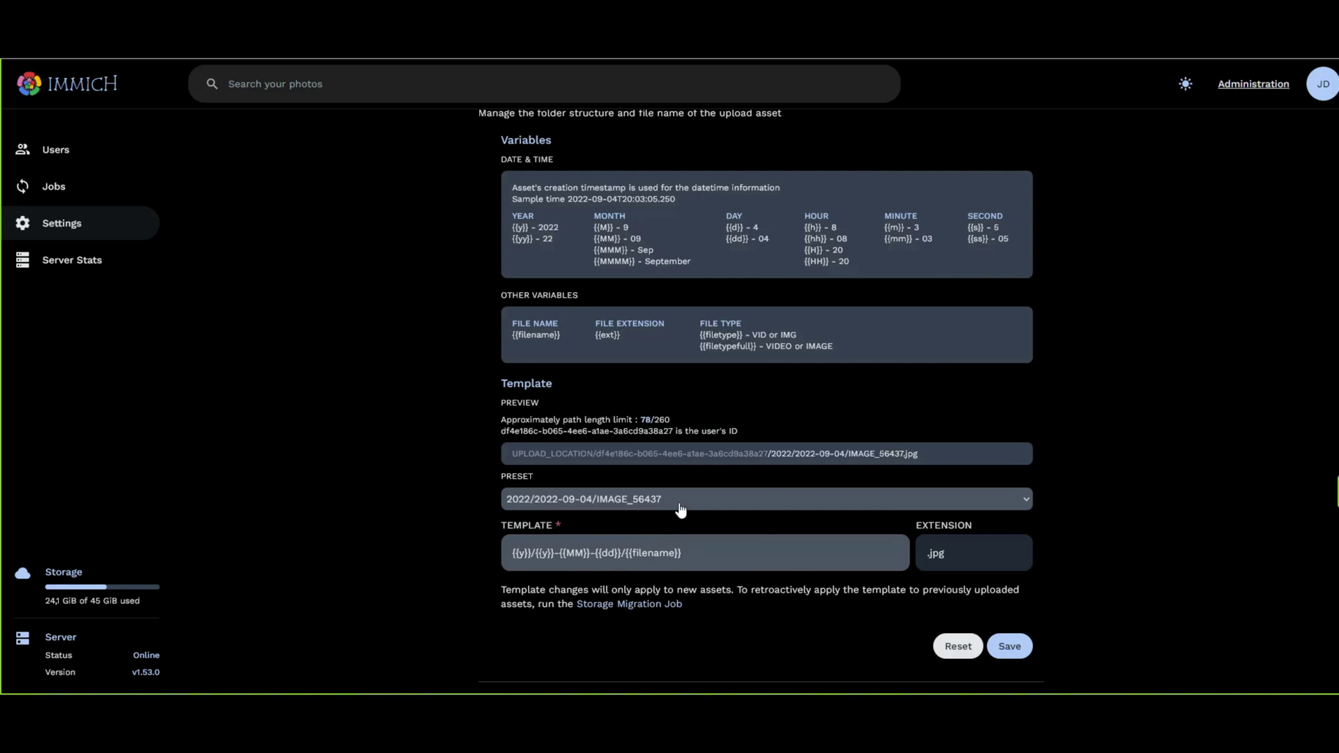
pyautogui.click(660, 501)
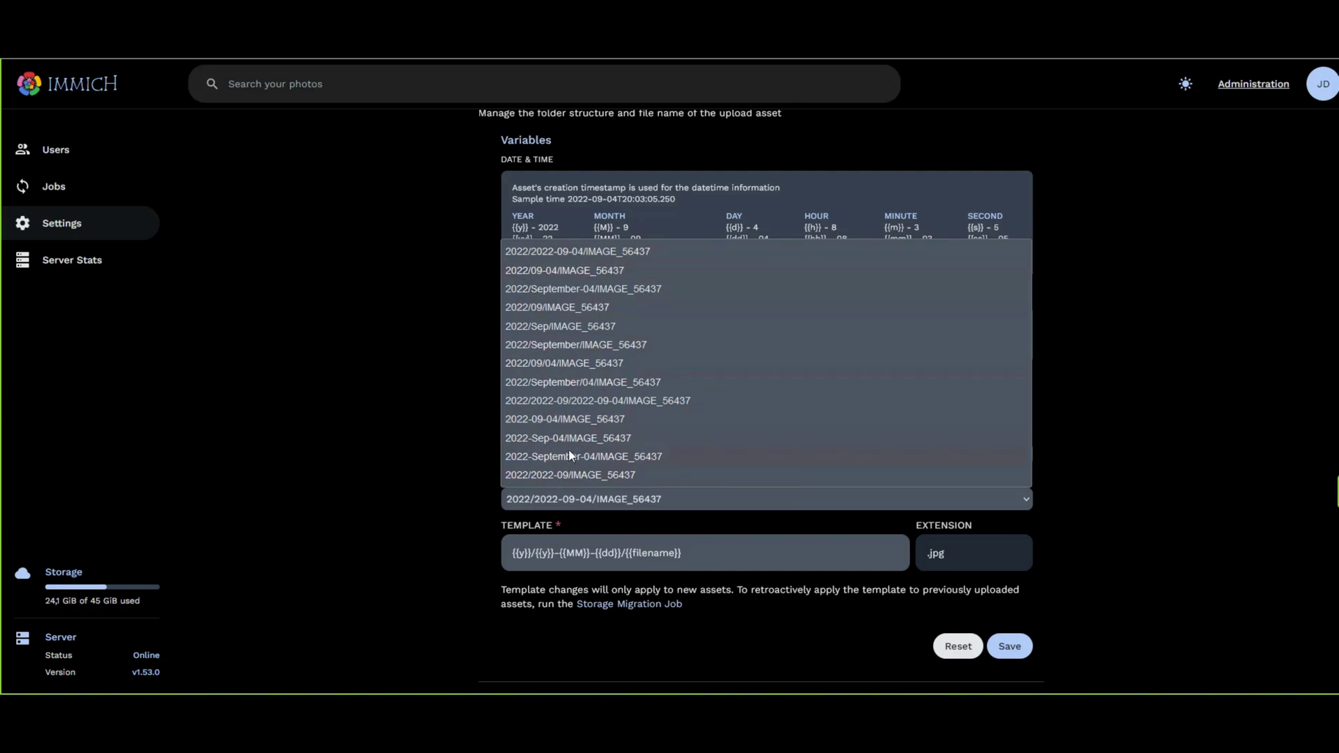
pyautogui.click(397, 374)
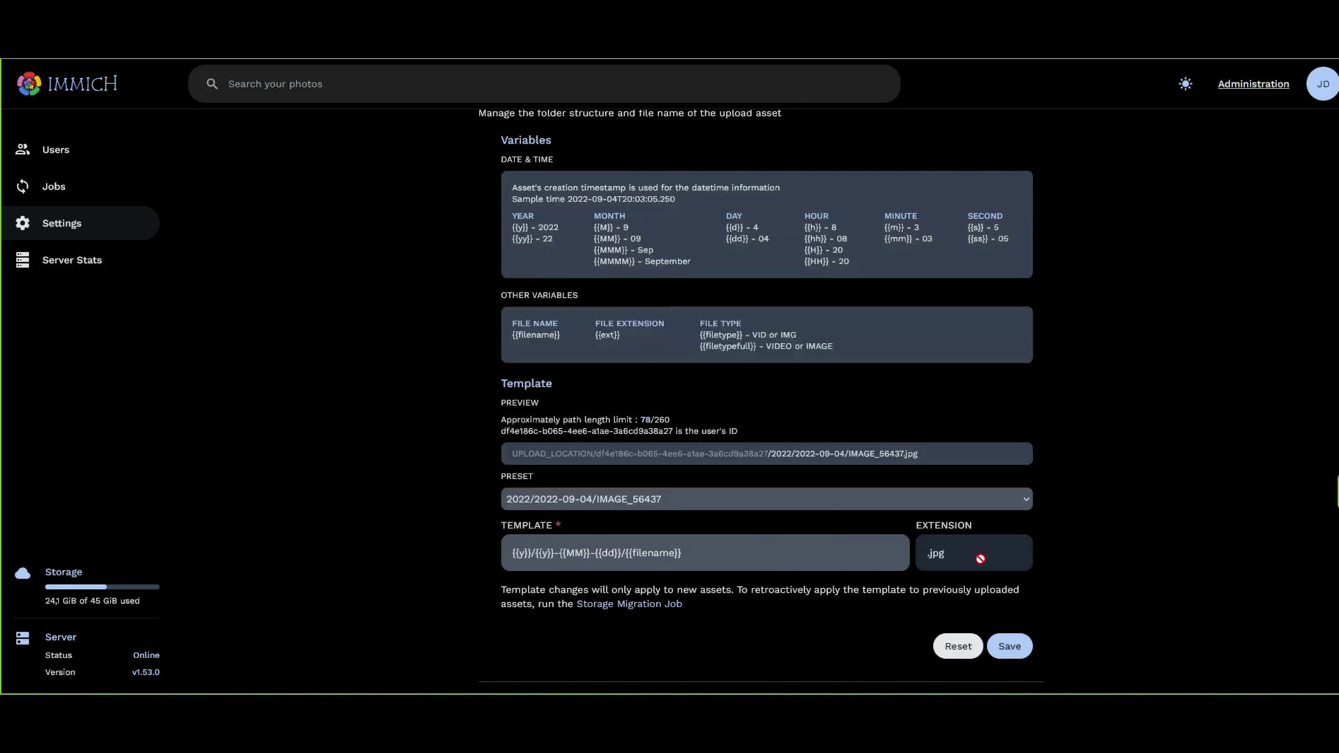
pyautogui.doubleClick(1001, 551)
pyautogui.scroll(8, 342, 460)
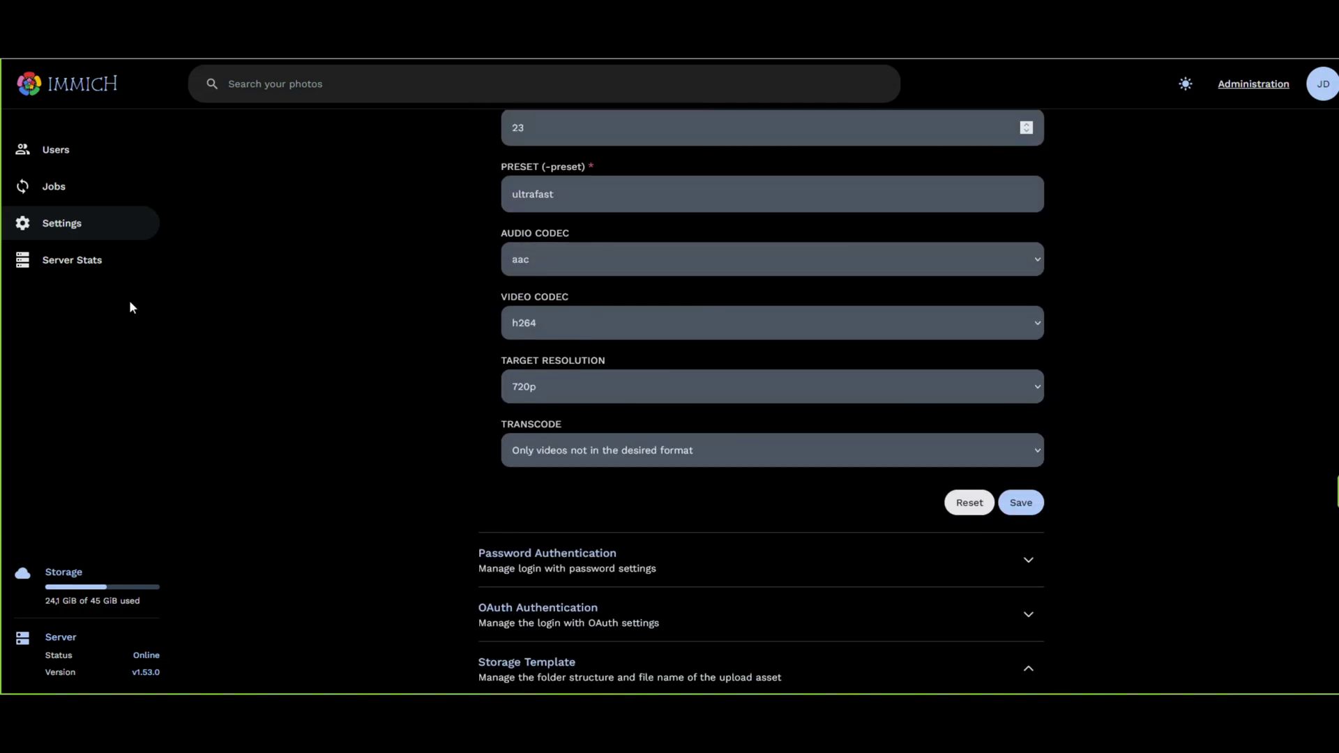
pyautogui.click(72, 259)
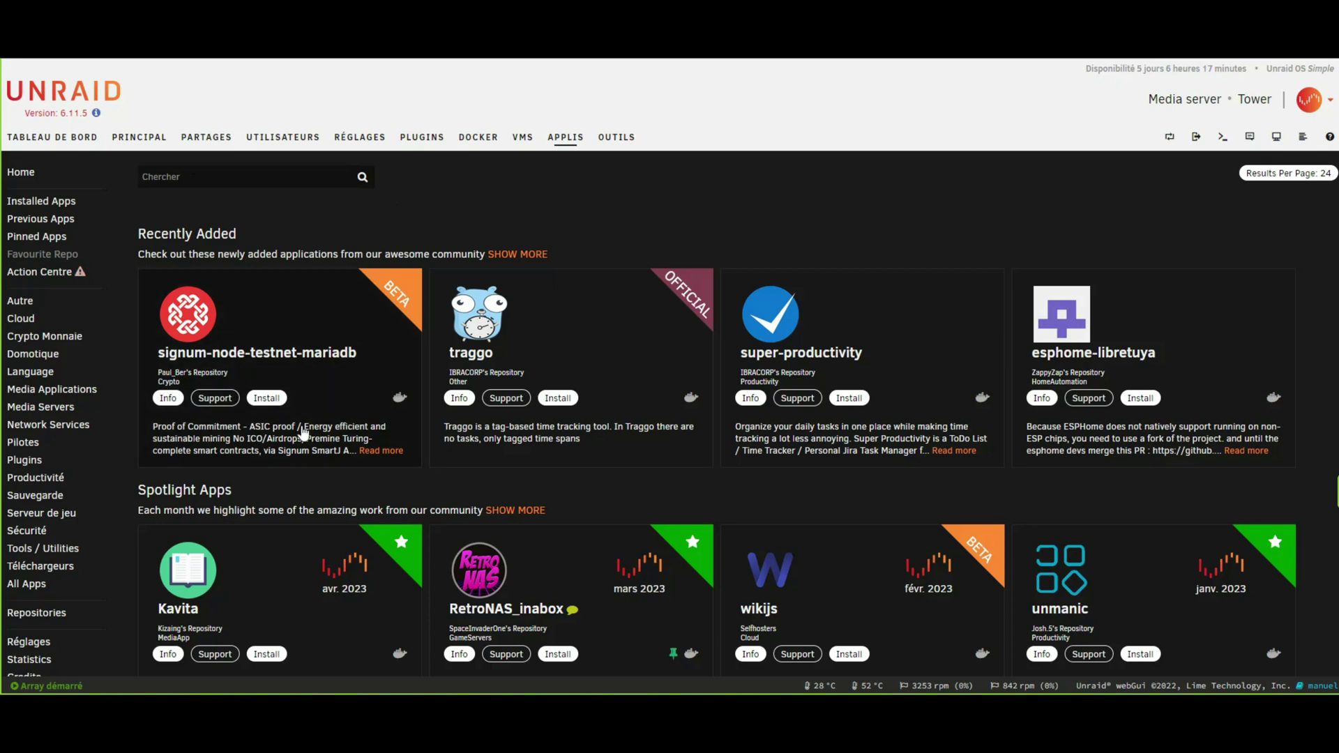
# Search the Unraid Apps store for 'immich'.
pyautogui.write('imm')
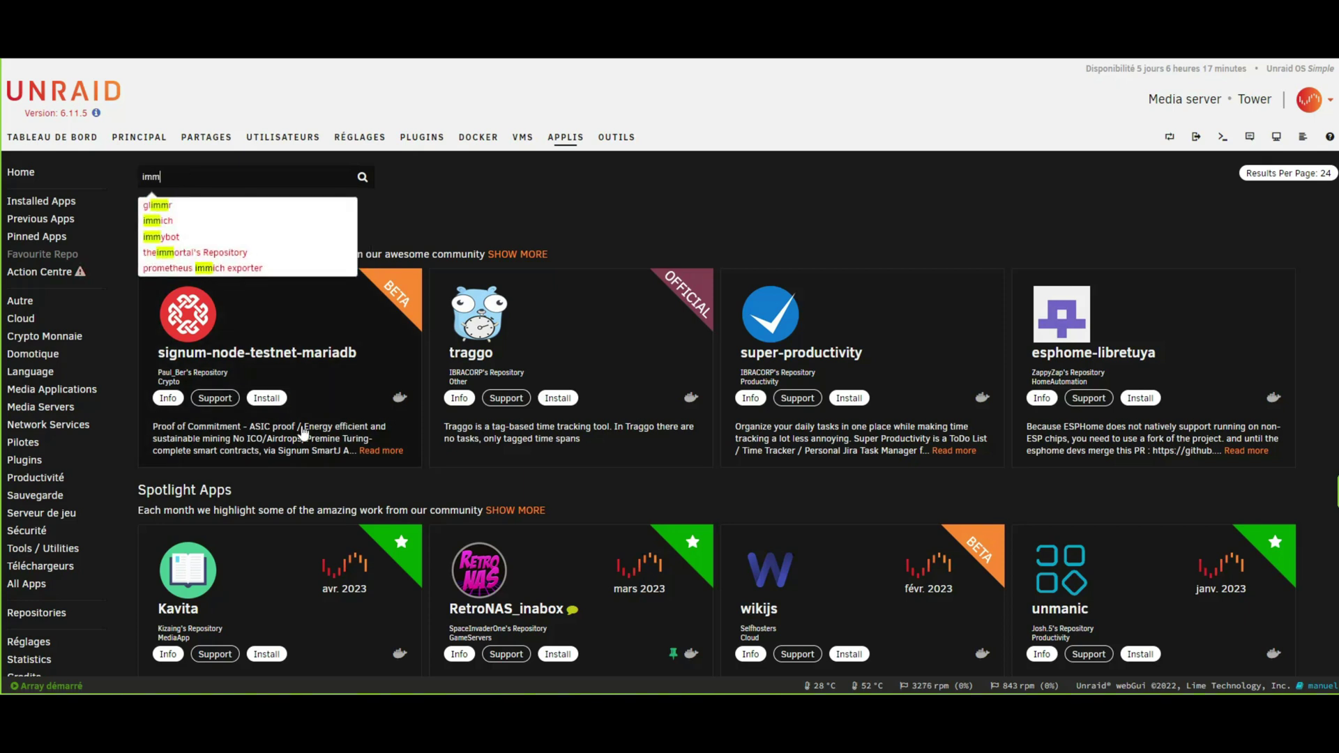
pyautogui.write('ich')
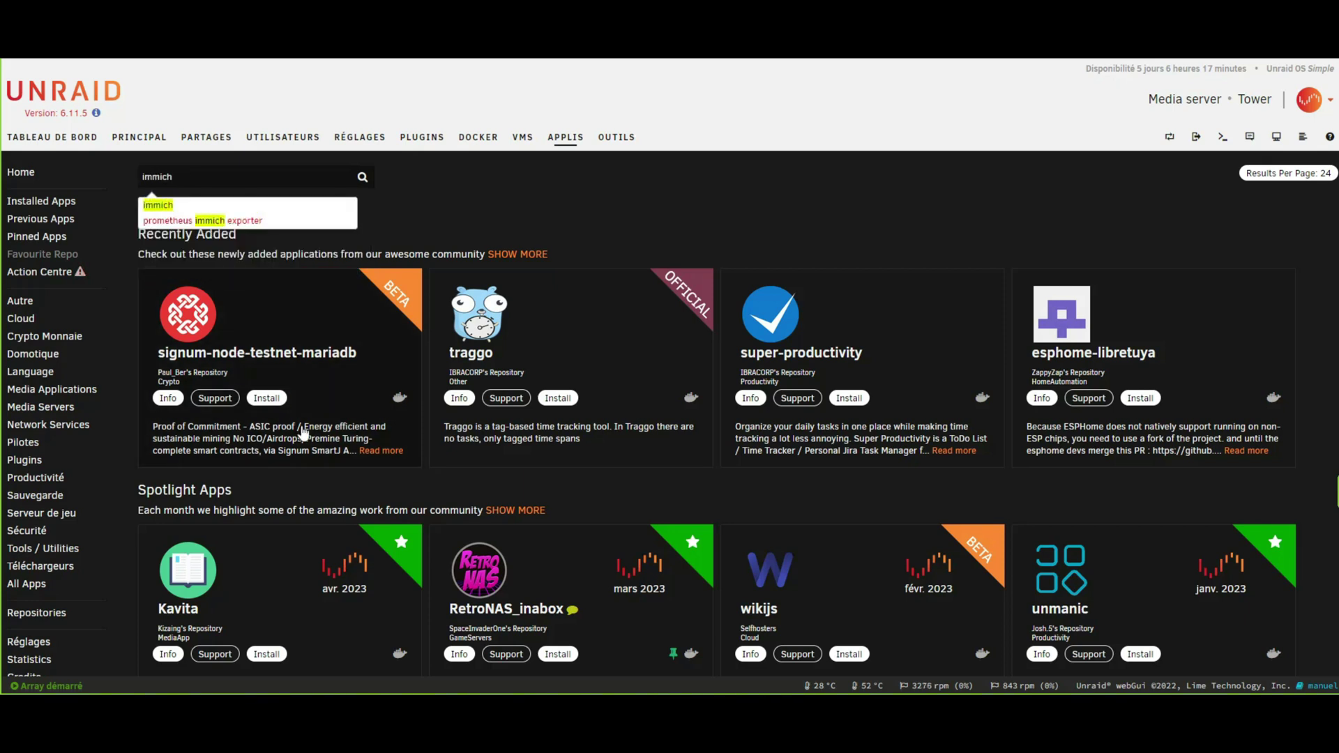
pyautogui.press('Return')
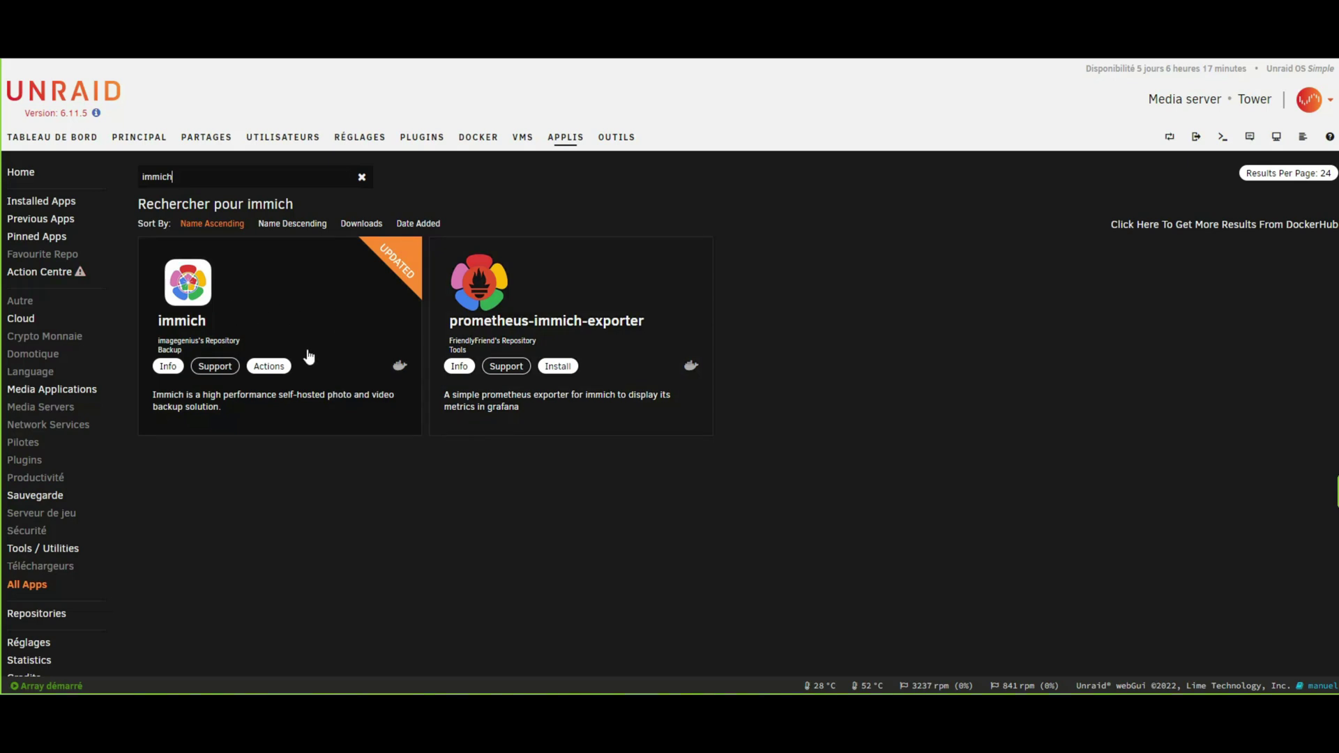
# From the immich app's Actions menu, choose 'Install second instance'.
pyautogui.click(196, 299)
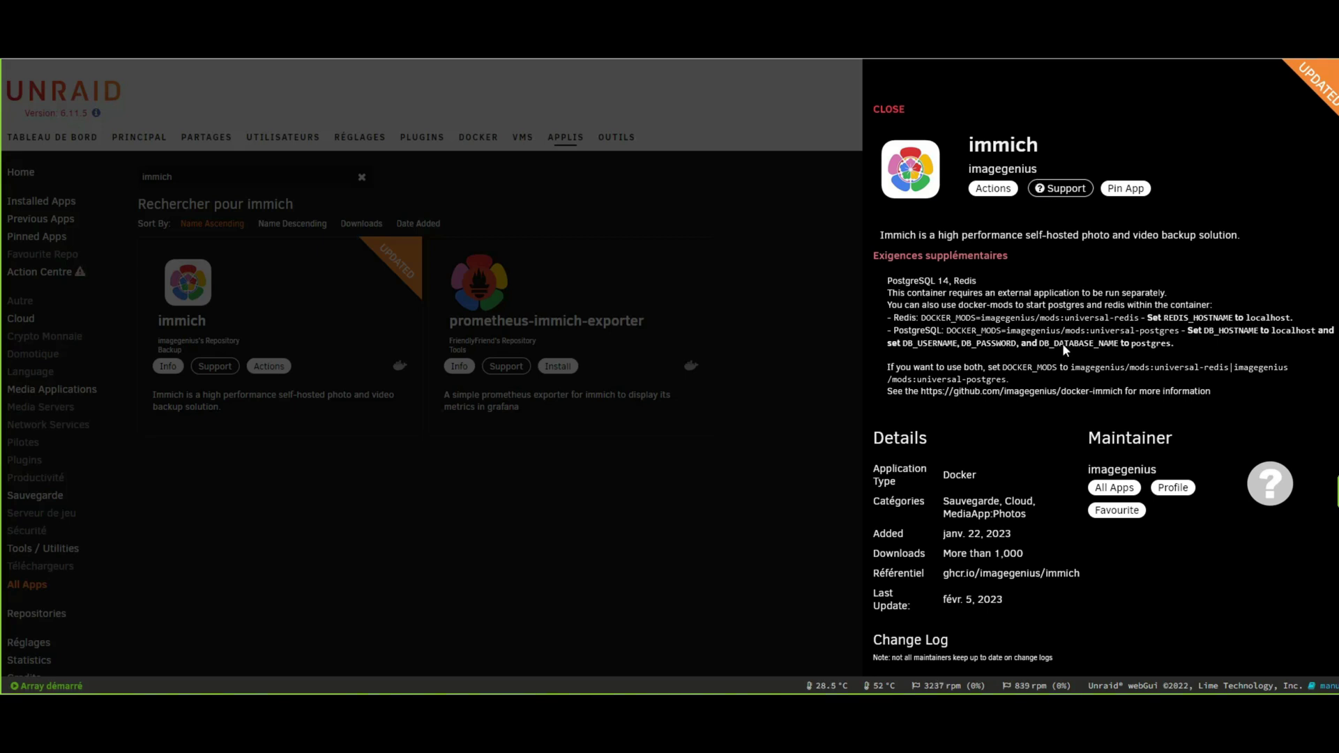
pyautogui.scroll(-3, 1064, 346)
pyautogui.scroll(3, 1060, 343)
pyautogui.click(1008, 194)
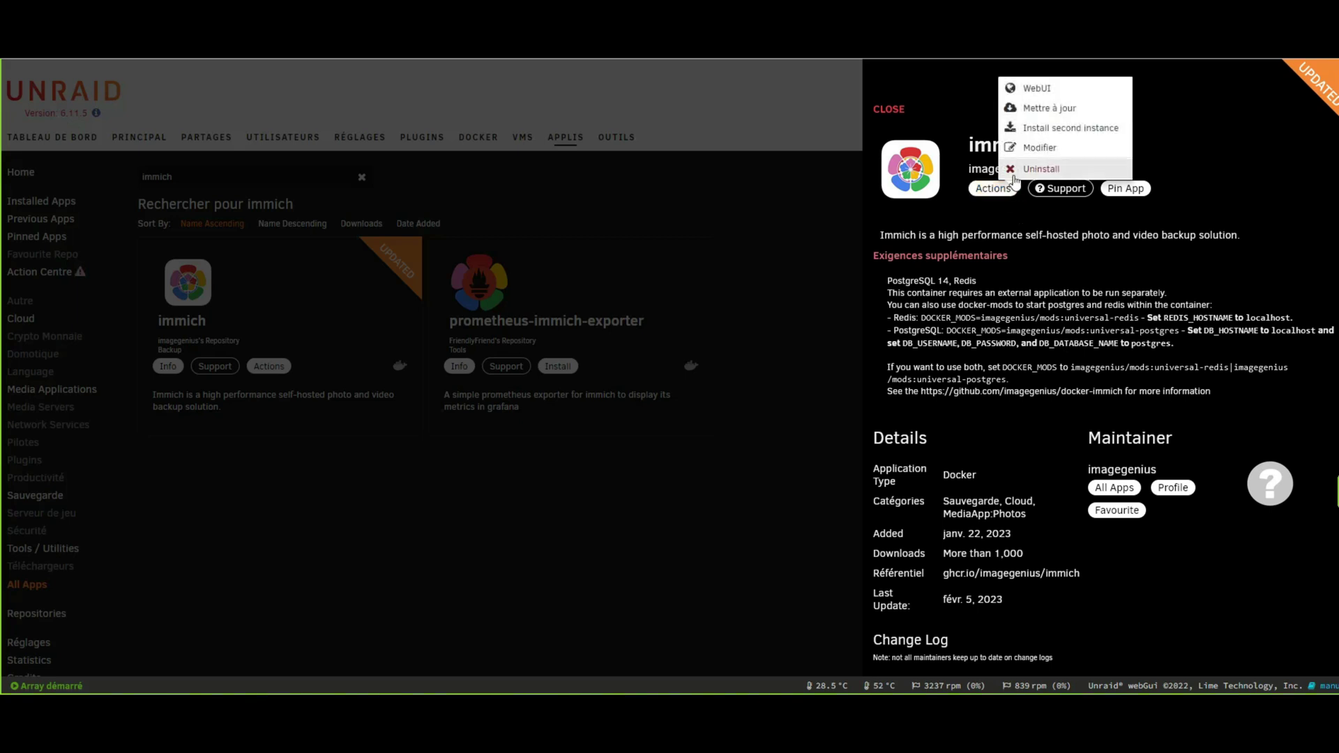
pyautogui.click(1060, 131)
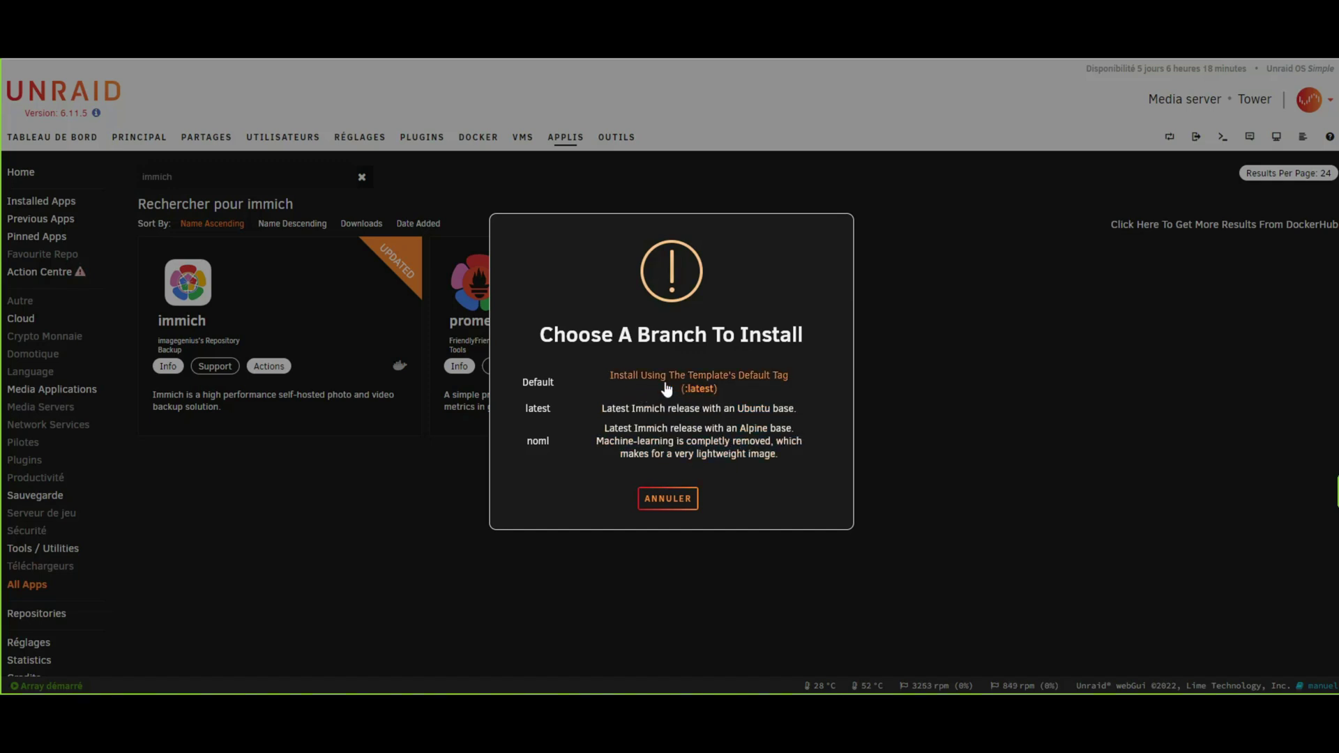
# Install with the default :latest tag and review the prefilled immich-1 container form.
pyautogui.click(709, 386)
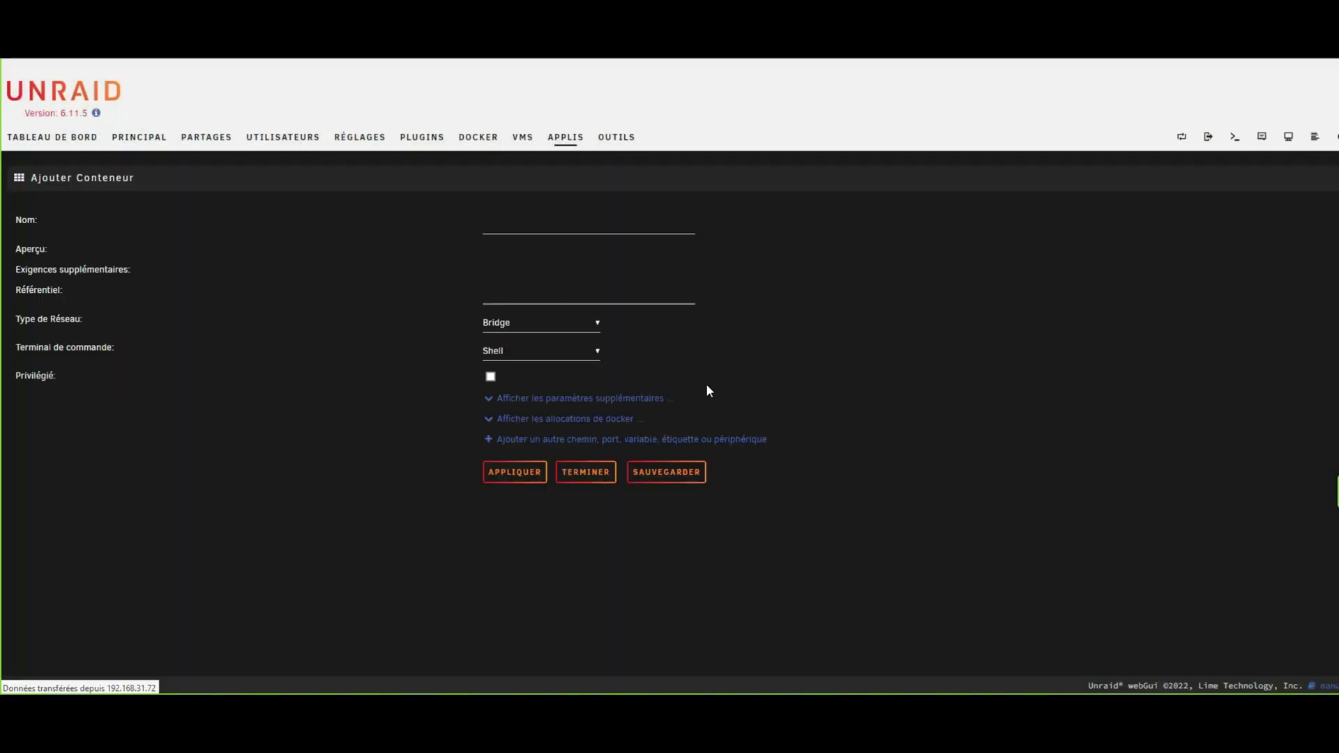
pyautogui.scroll(-1, 559, 433)
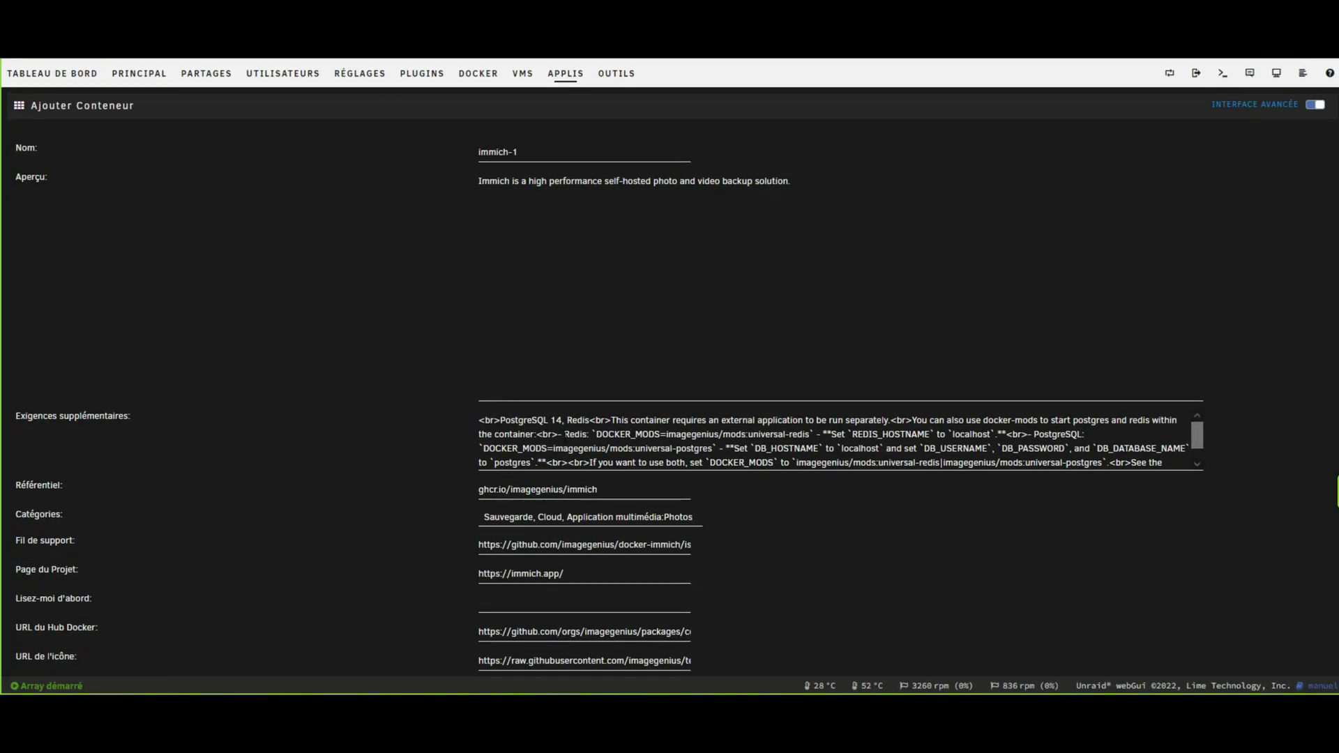
pyautogui.scroll(-1, 565, 433)
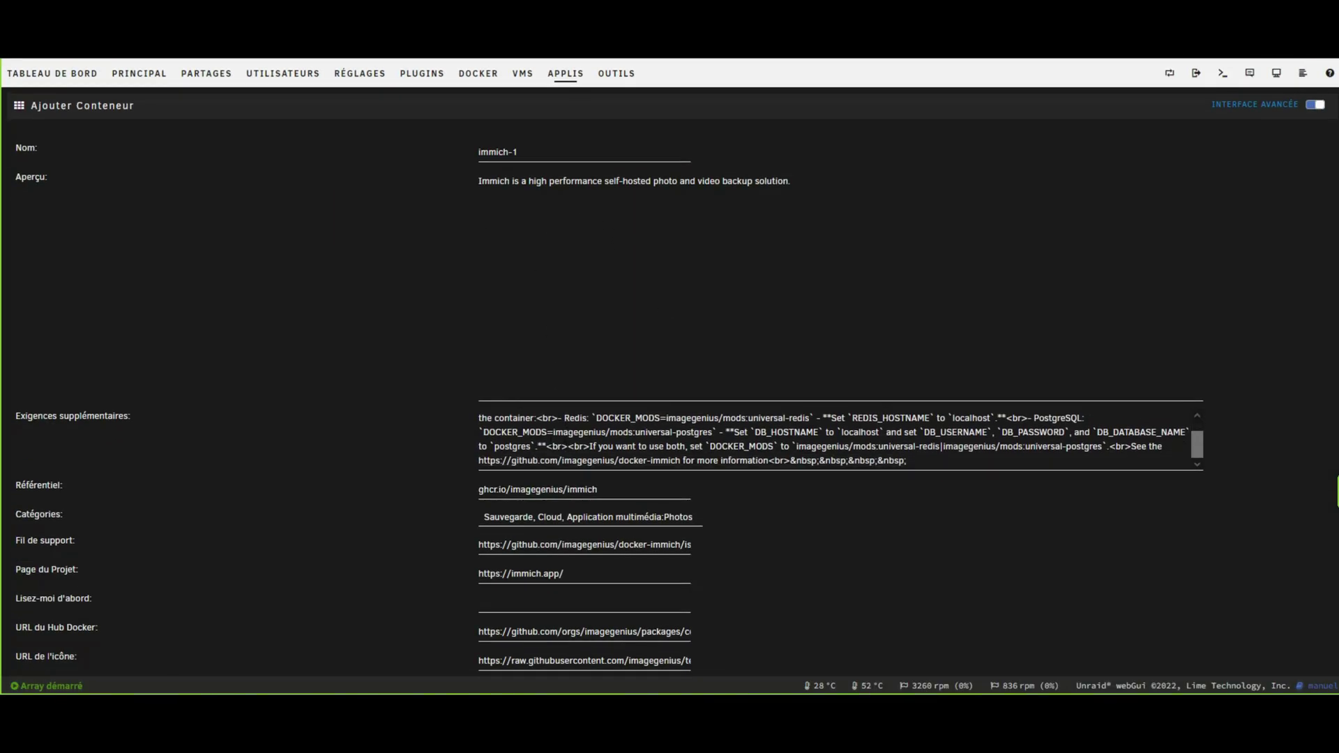
pyautogui.scroll(1, 837, 441)
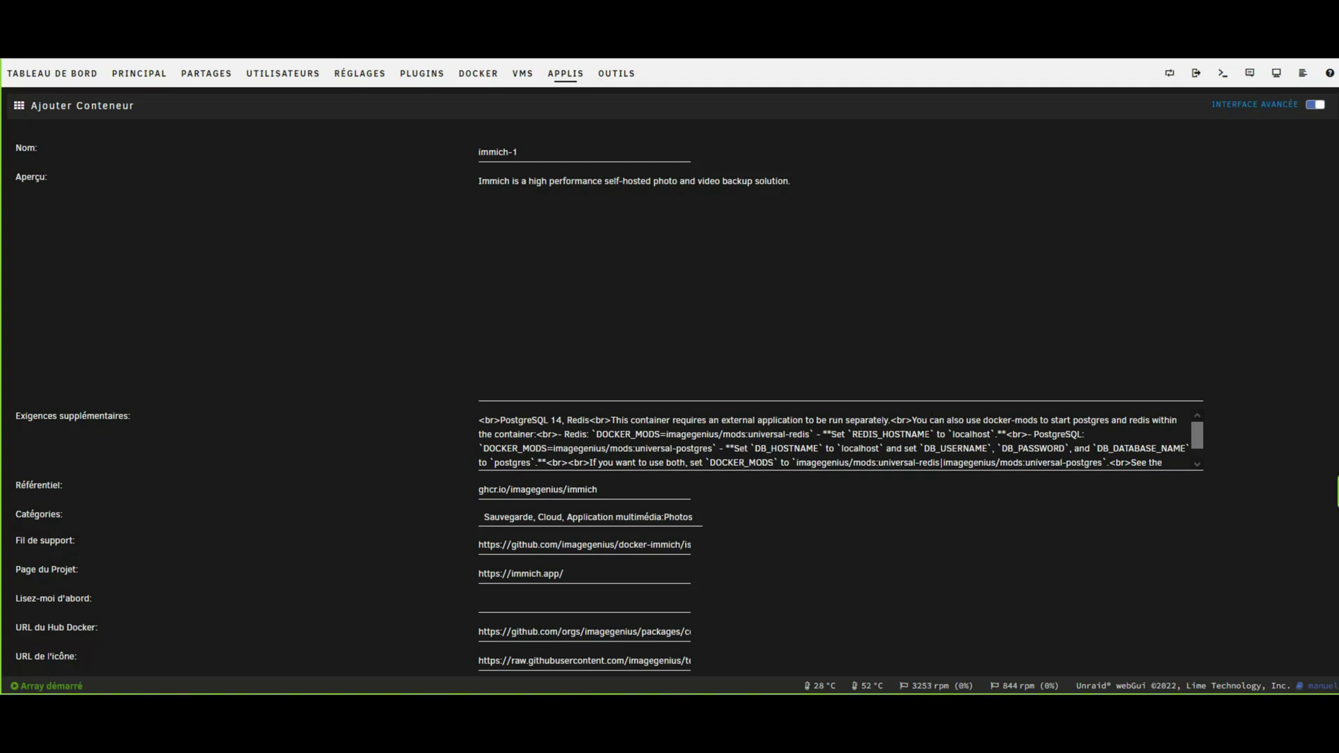
pyautogui.scroll(-1, 837, 441)
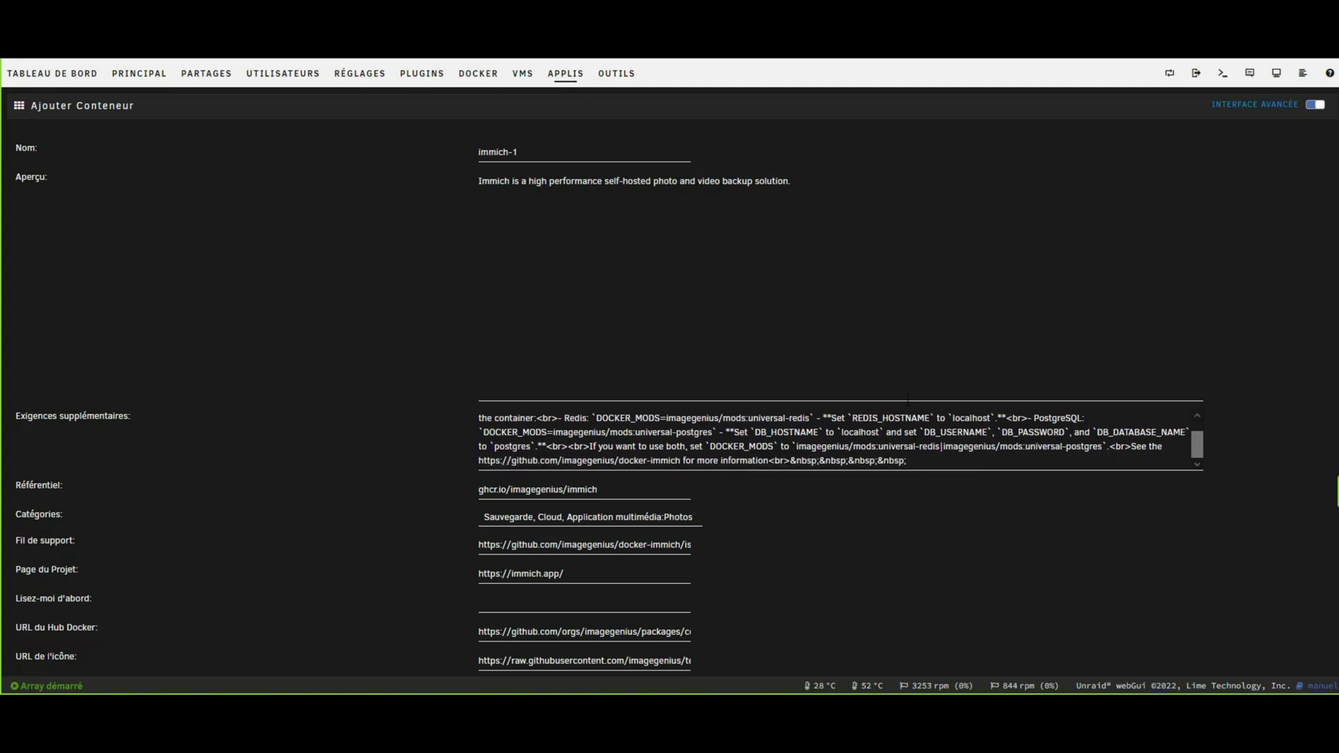
pyautogui.scroll(-4, 781, 532)
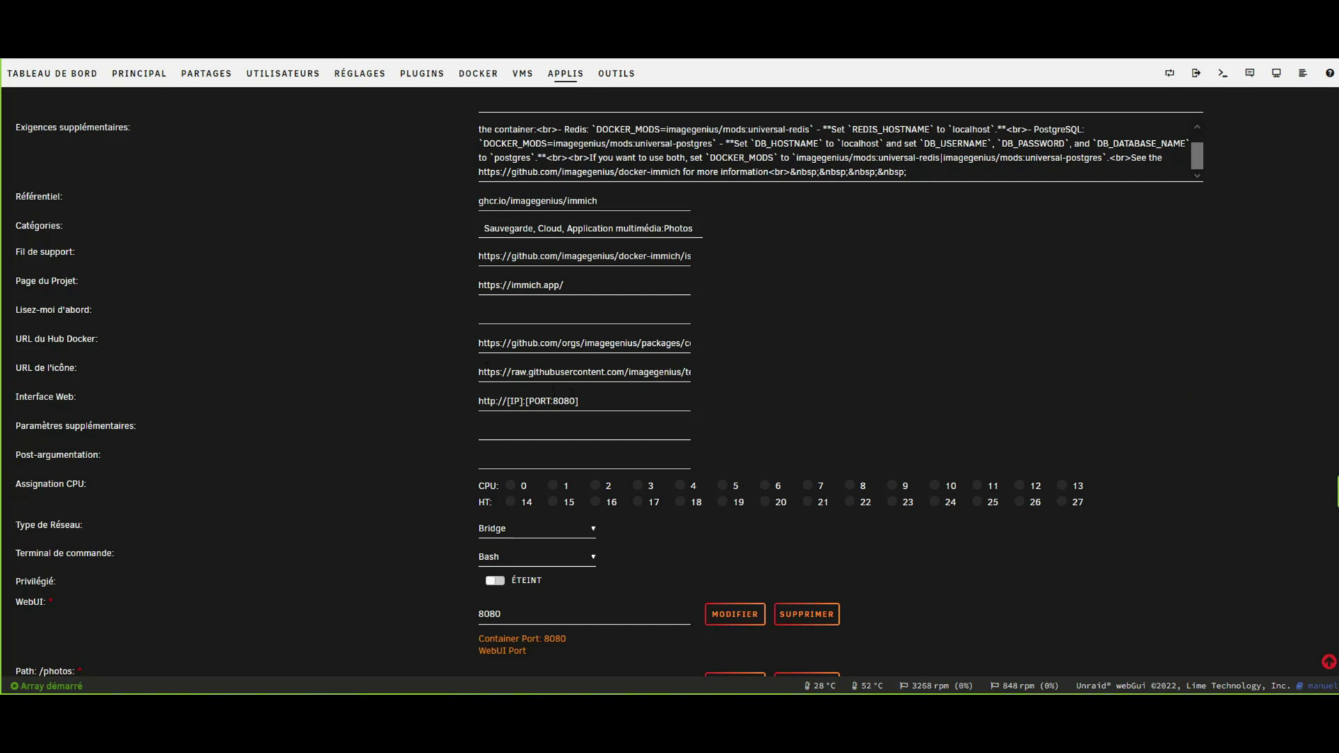
# Change port 8080 to 7536 in the web interface address and WebUI port, keeping Bridge networking.
pyautogui.moveTo(552, 401); pyautogui.dragTo(575, 403)
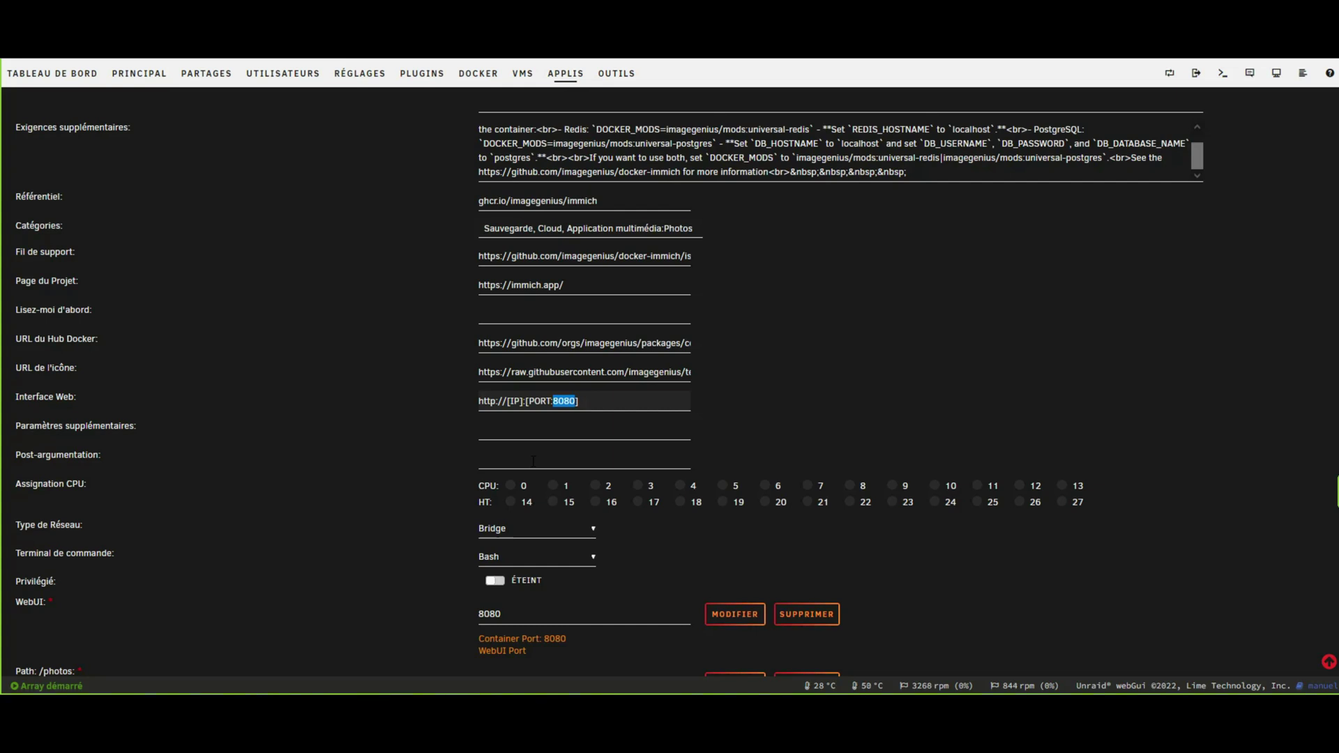
pyautogui.write('7536')
pyautogui.scroll(-1, 526, 388)
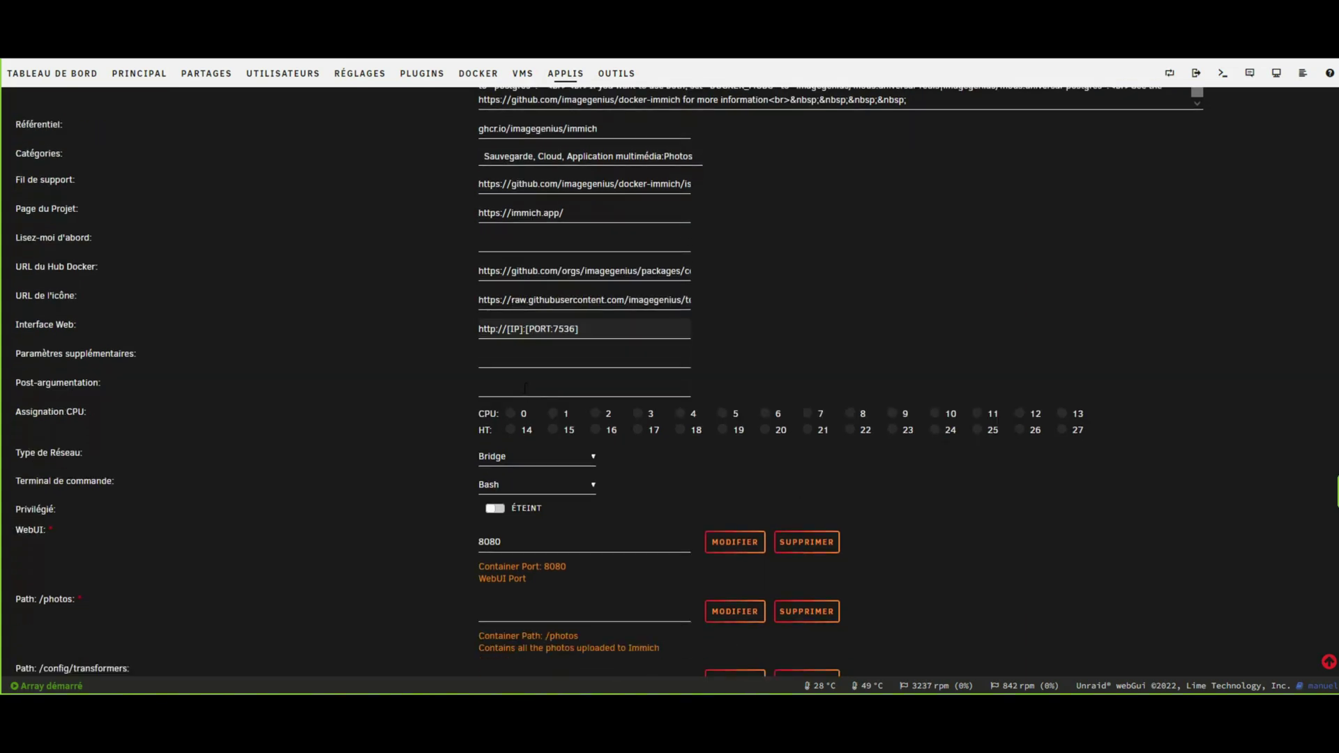
pyautogui.click(522, 461)
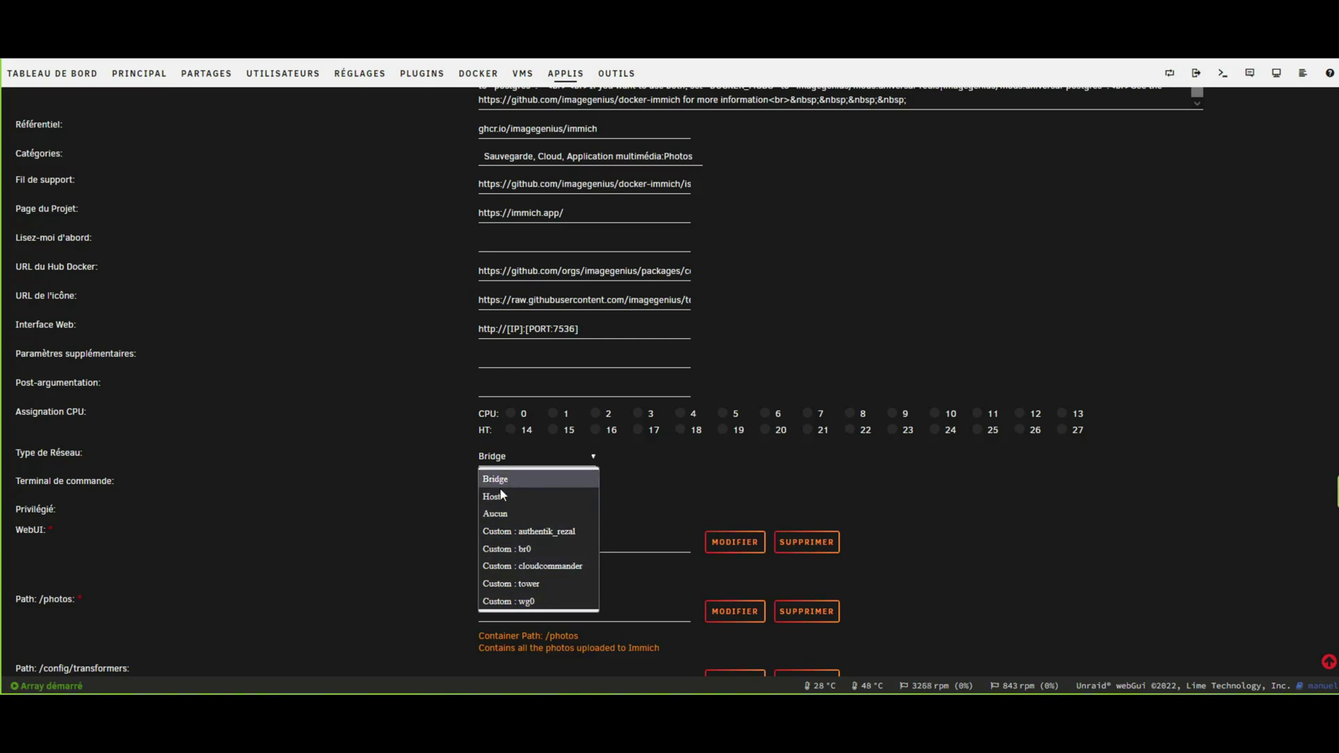
pyautogui.click(410, 491)
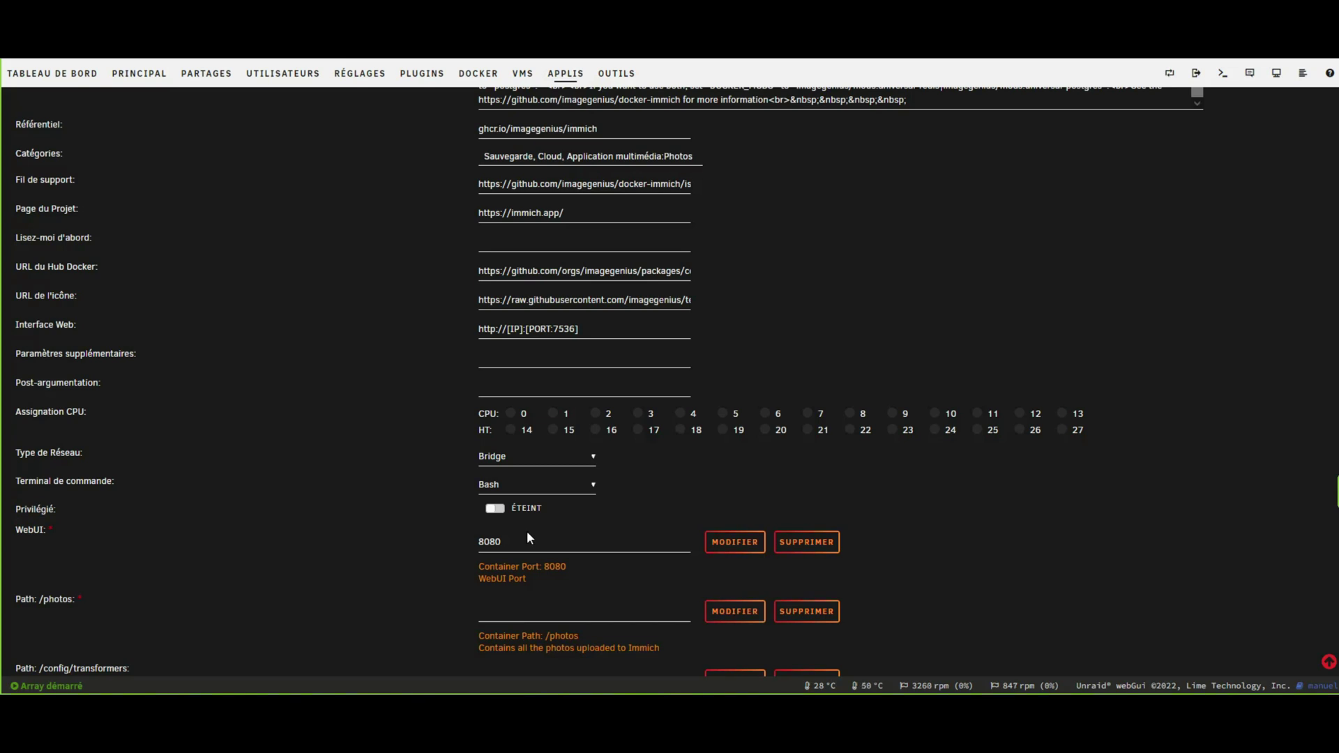
pyautogui.moveTo(529, 538); pyautogui.dragTo(239, 536)
pyautogui.write('7536')
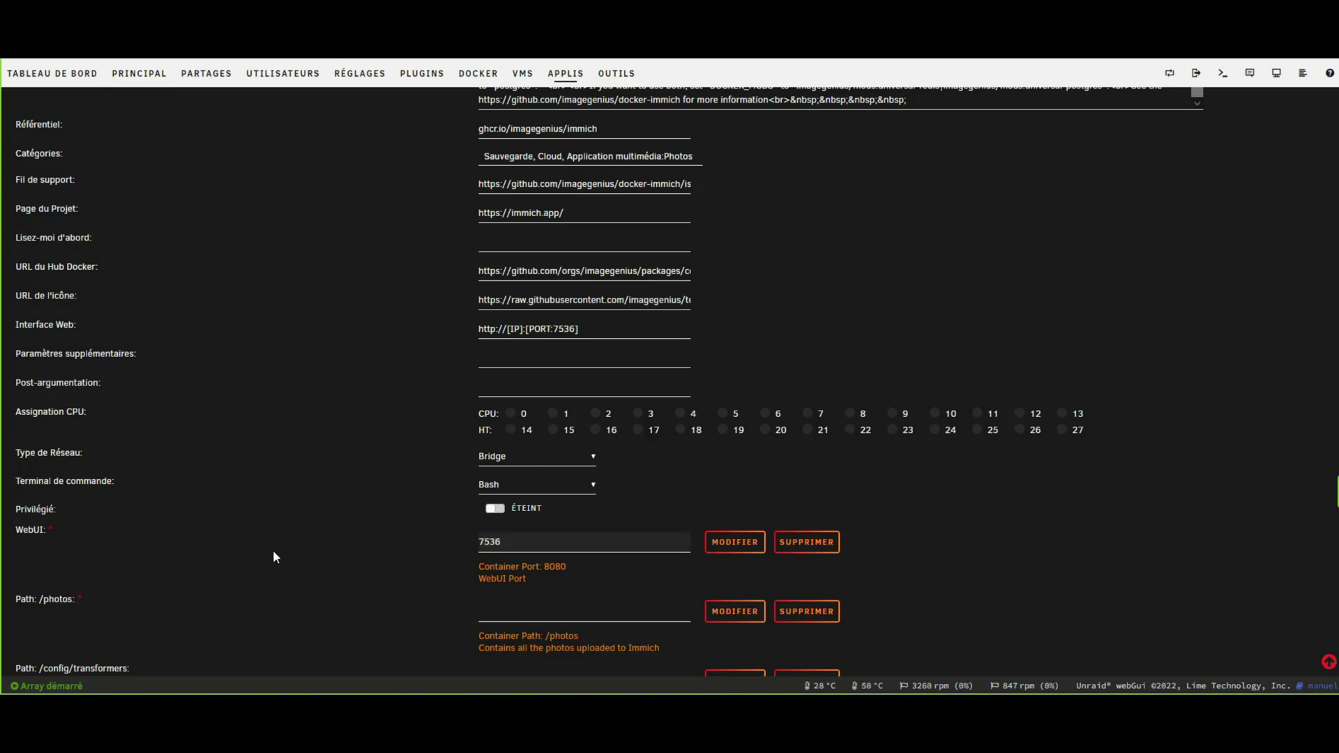
pyautogui.scroll(-3, 282, 557)
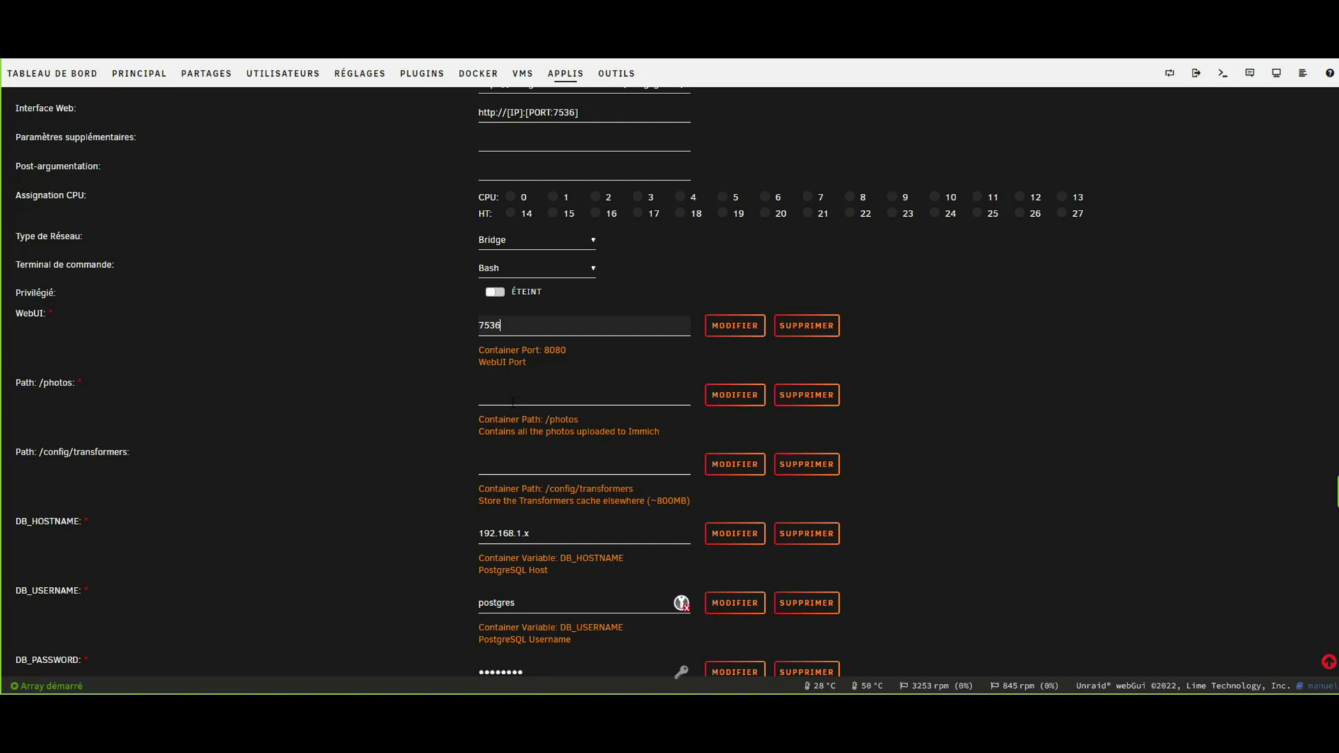
# Browse the /photos path to /mnt/cache/appdata/ and append immich-1.
pyautogui.click(513, 403)
pyautogui.scroll(1, 520, 432)
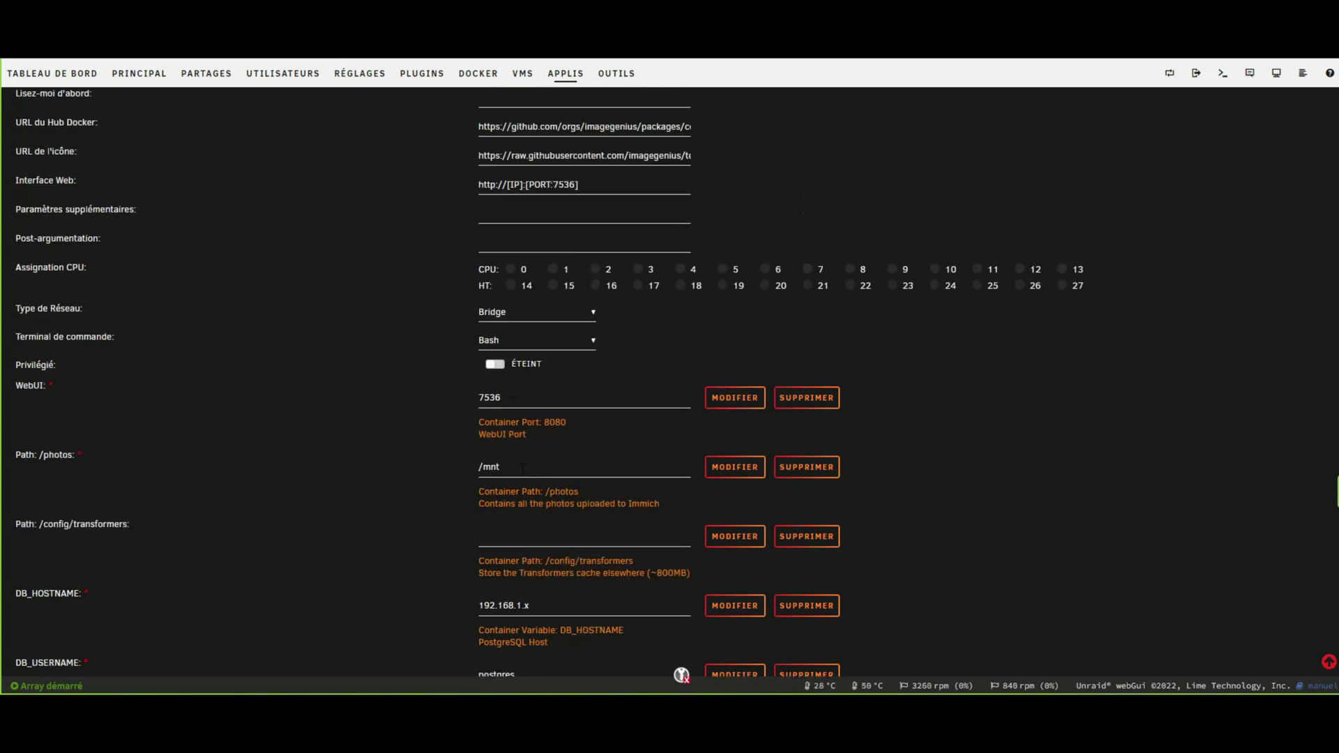
pyautogui.click(522, 468)
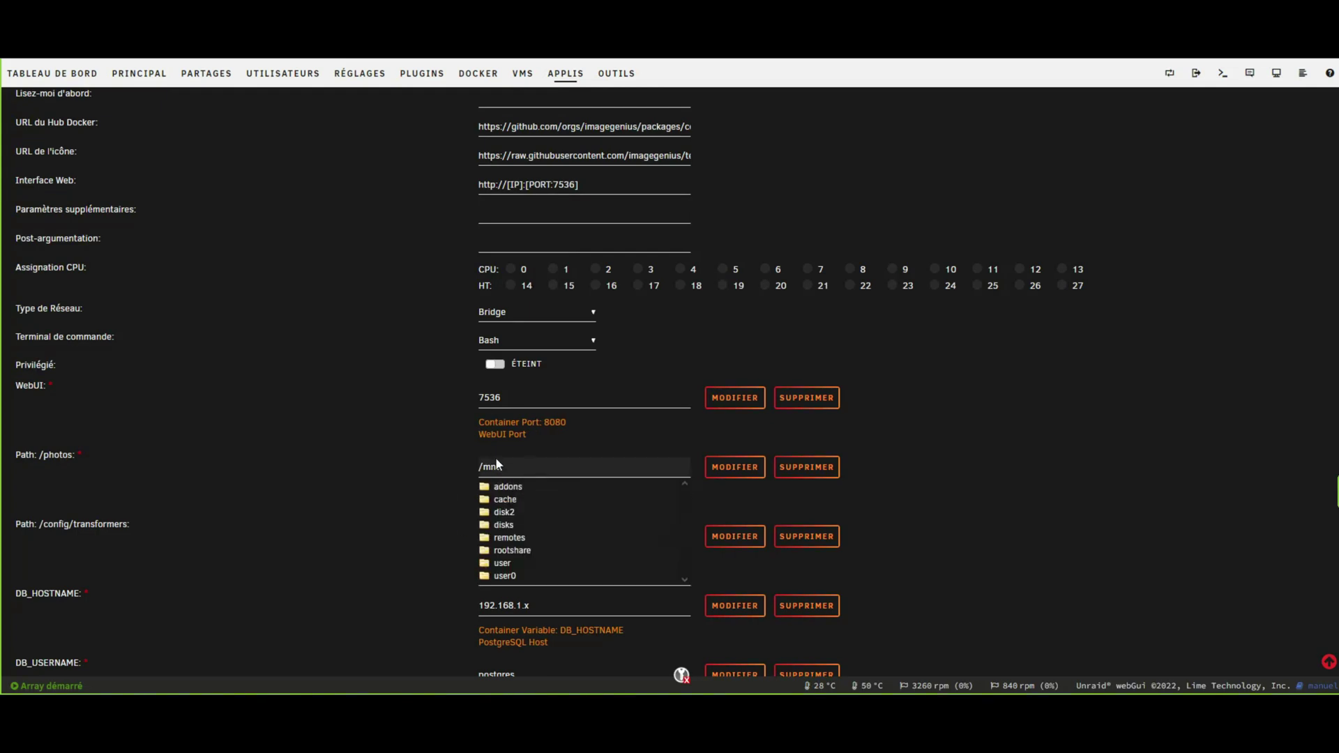
pyautogui.click(511, 501)
pyautogui.click(524, 514)
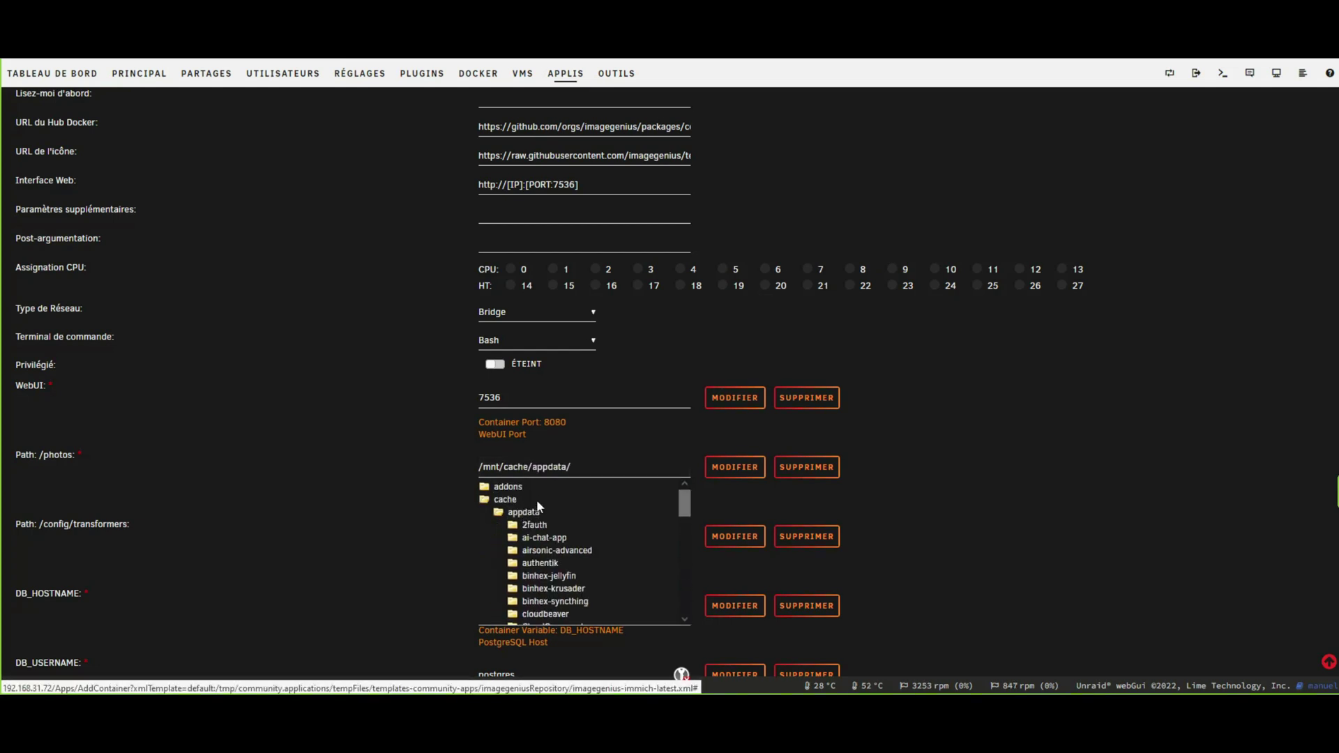
pyautogui.click(601, 468)
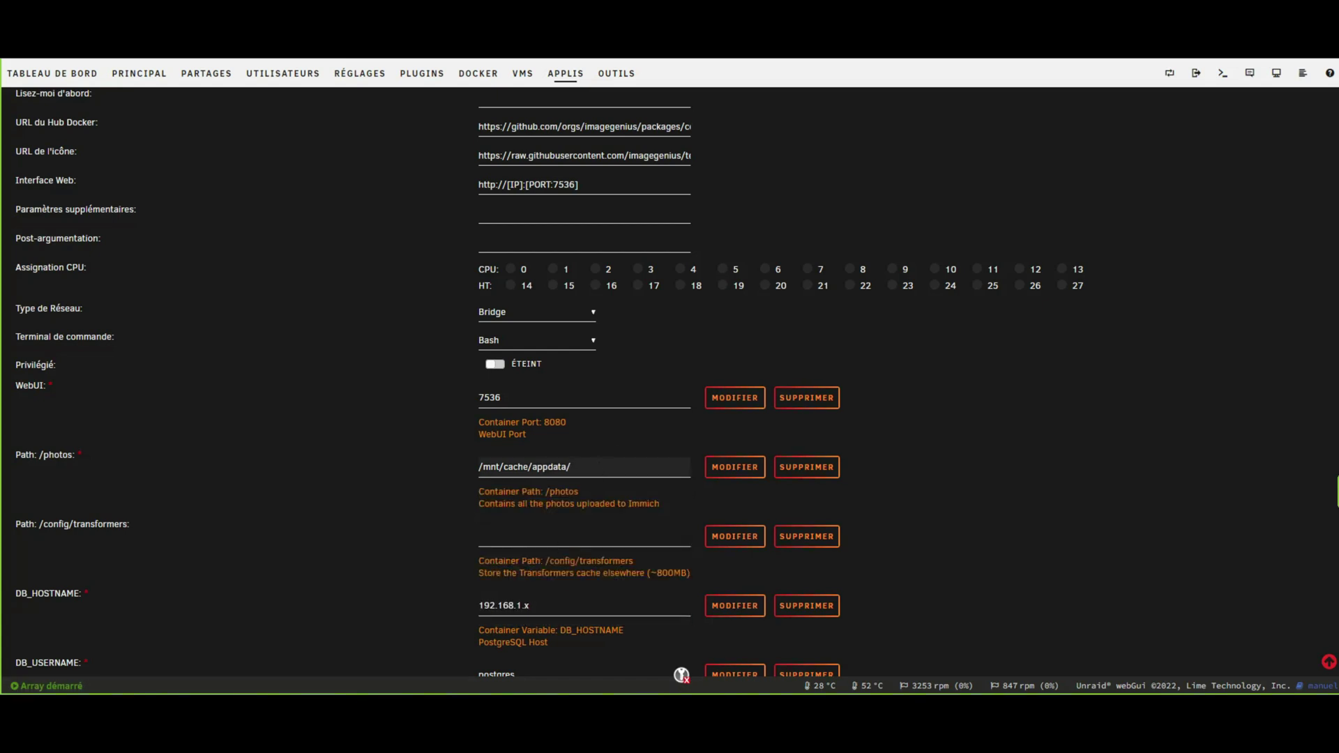
pyautogui.write('immich-1')
# Finish the photos path with /photos and set transformers to /mnt/cache/appdata/immich-1/transformers.
pyautogui.click(505, 535)
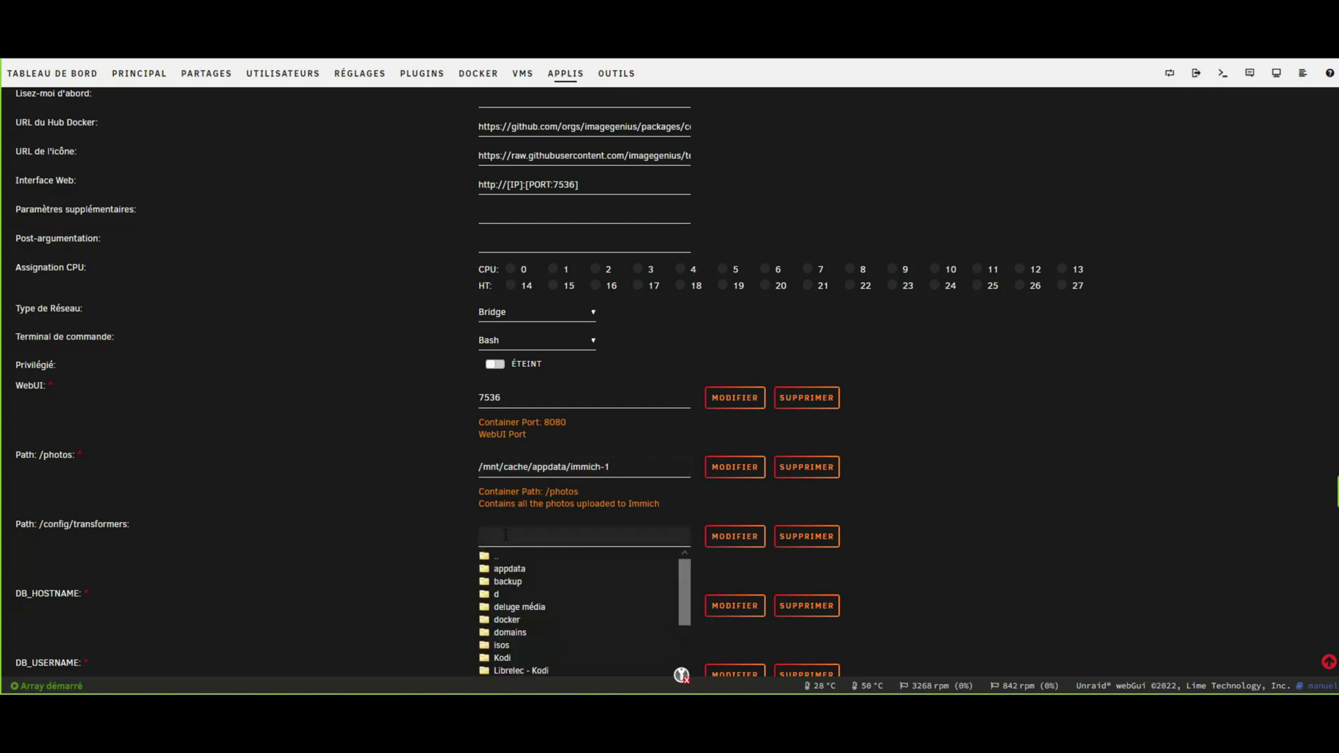
pyautogui.click(613, 469)
pyautogui.tripleClick(623, 470)
pyautogui.hotkey('ctrl', 'c')
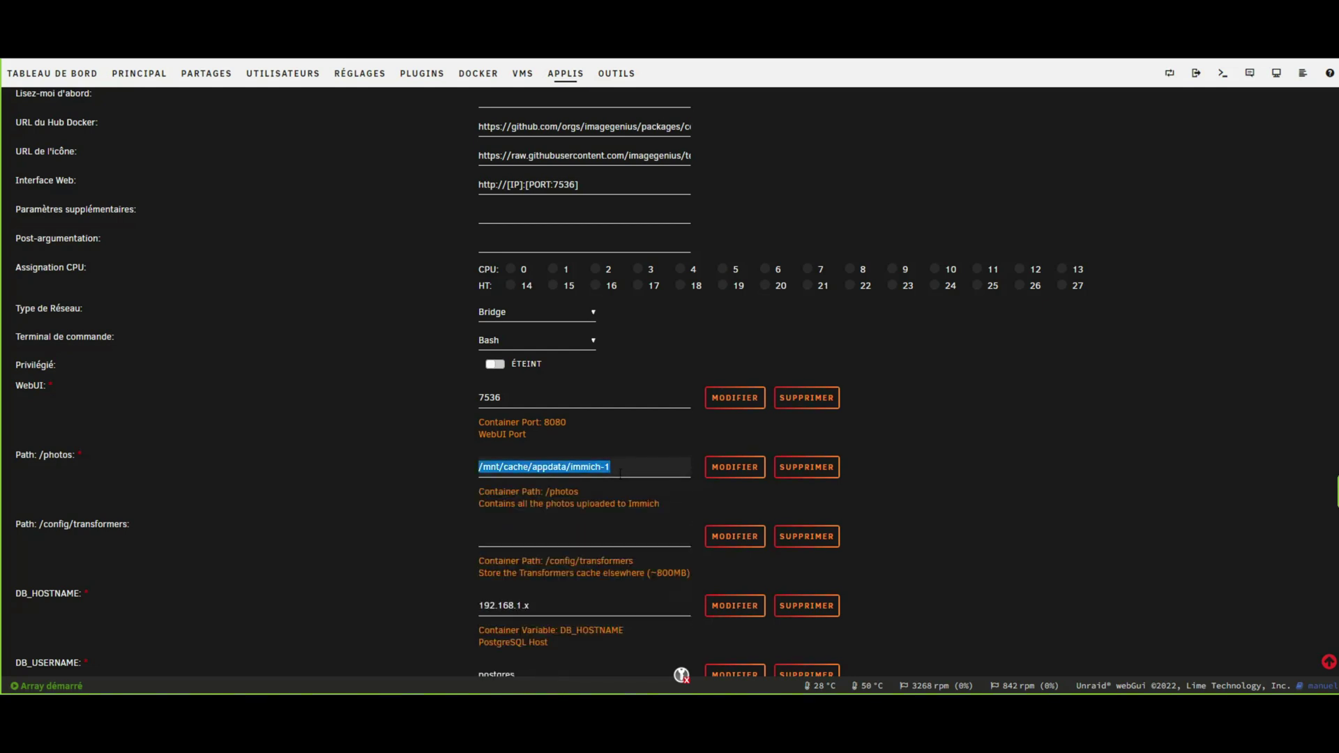
pyautogui.click(528, 535)
pyautogui.click(528, 534)
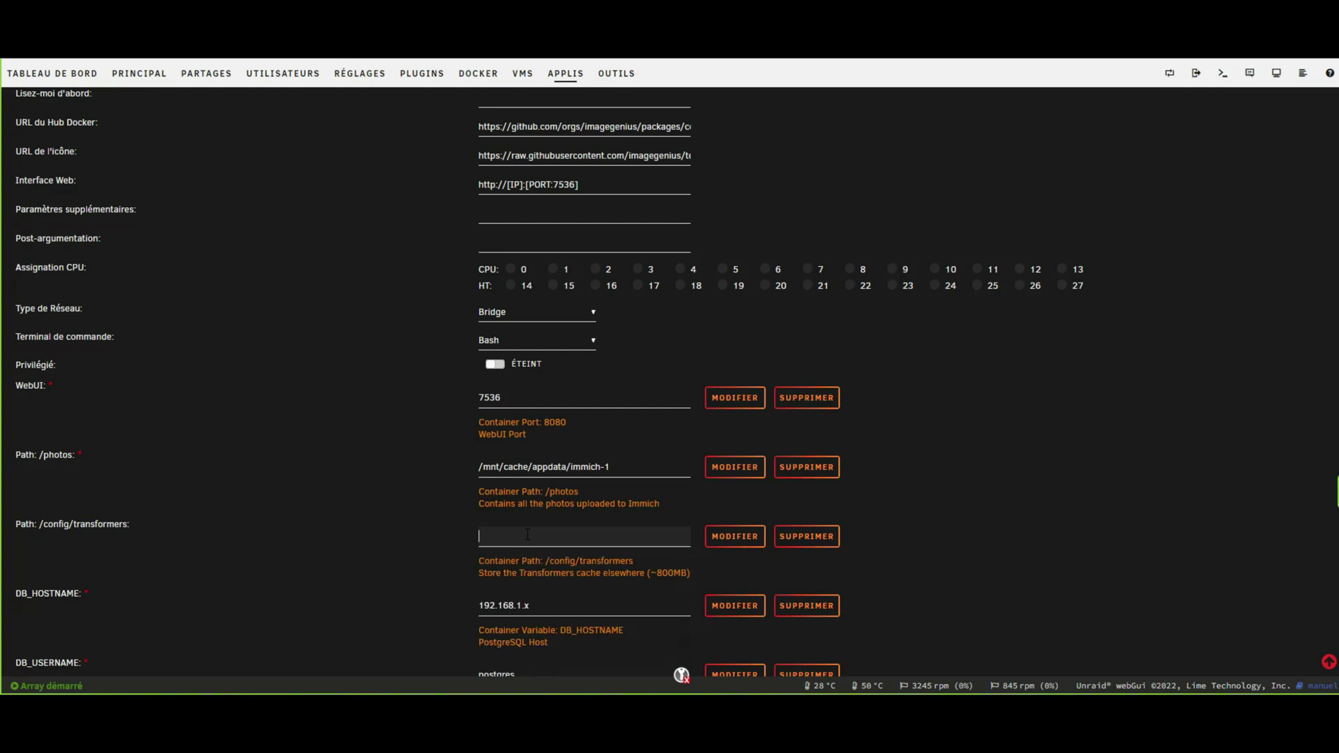
pyautogui.click(633, 471)
pyautogui.write('/photos')
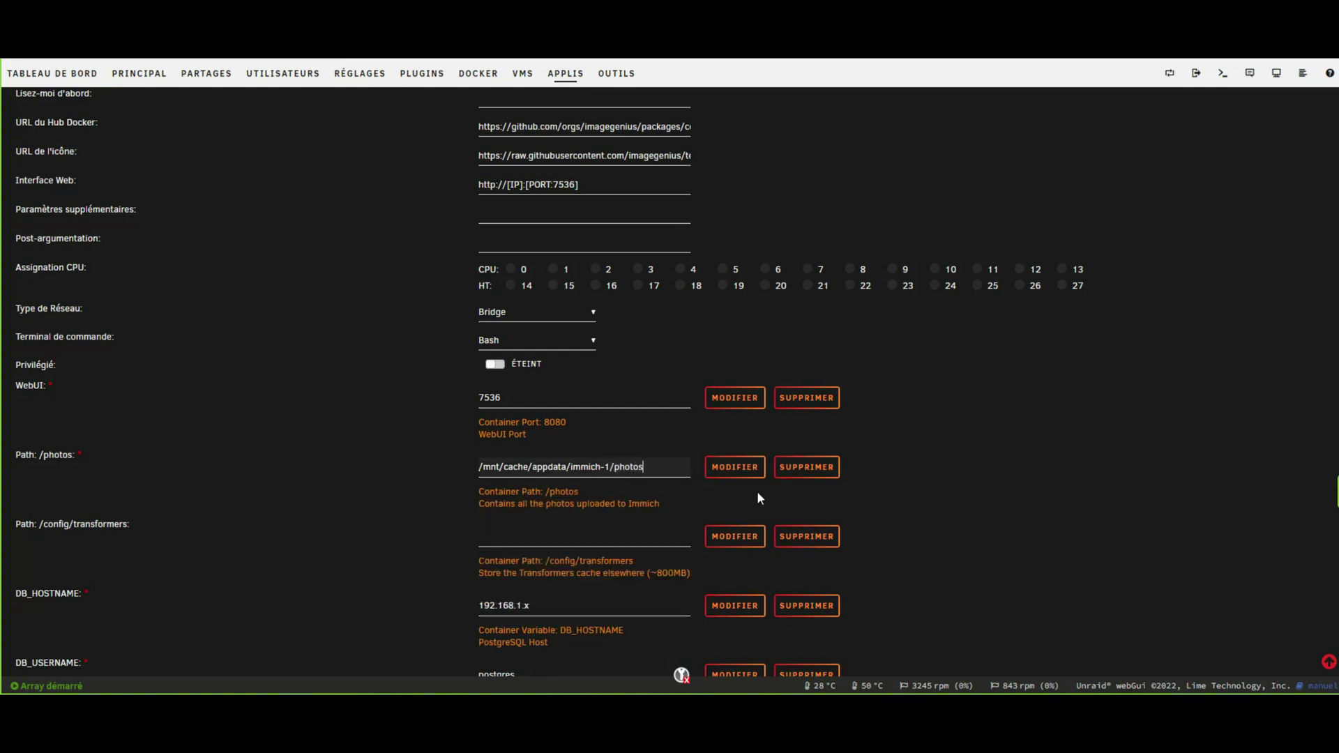
pyautogui.click(590, 534)
pyautogui.hotkey('ctrl', 'v')
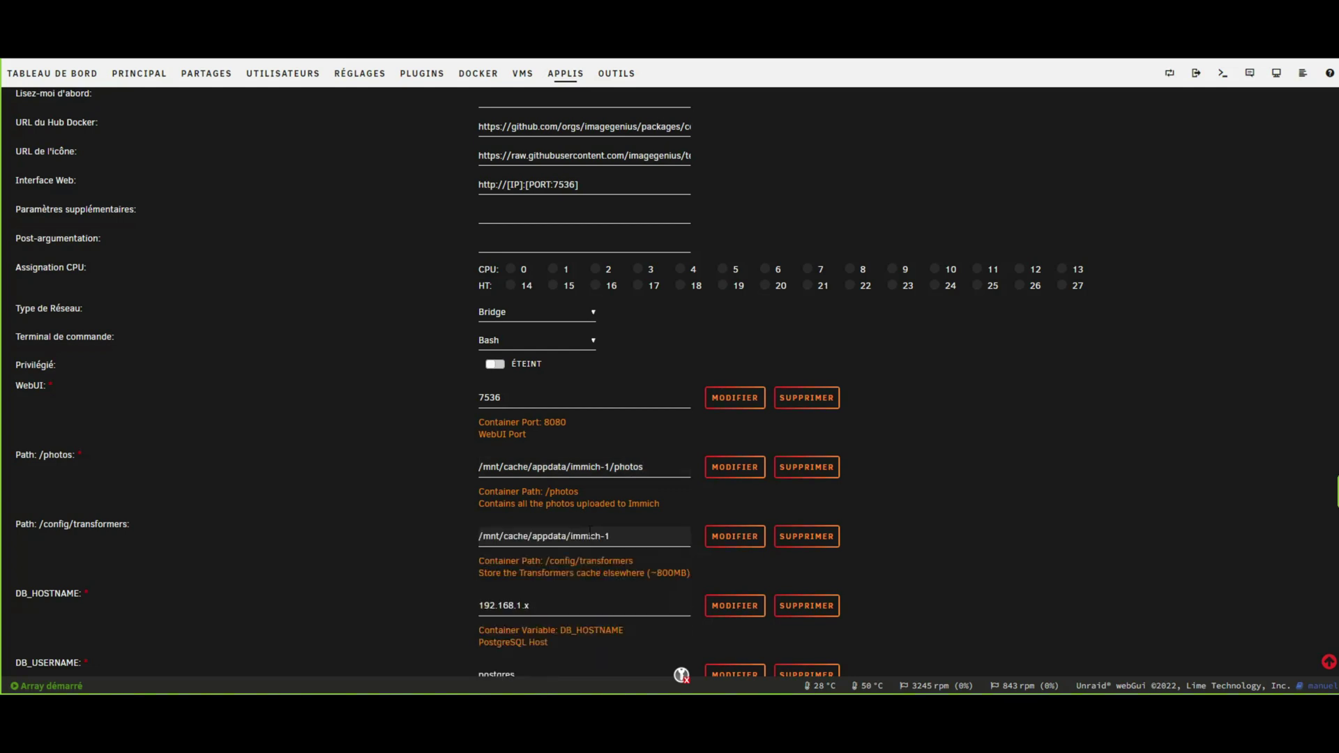
pyautogui.write('/transformers')
# Replace the x placeholder in DB_HOSTNAME with 31.72, giving 192.168.1.31.72.
pyautogui.scroll(-2, 372, 517)
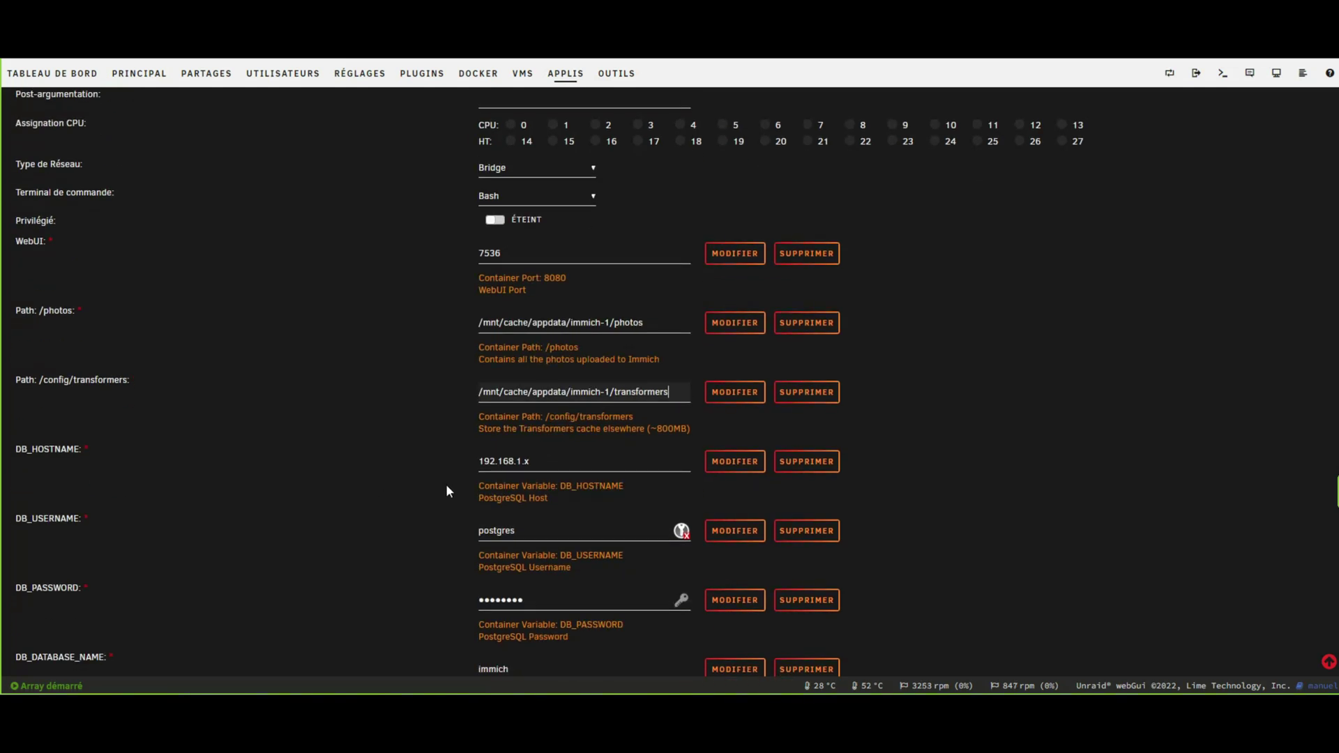
pyautogui.doubleClick(527, 461)
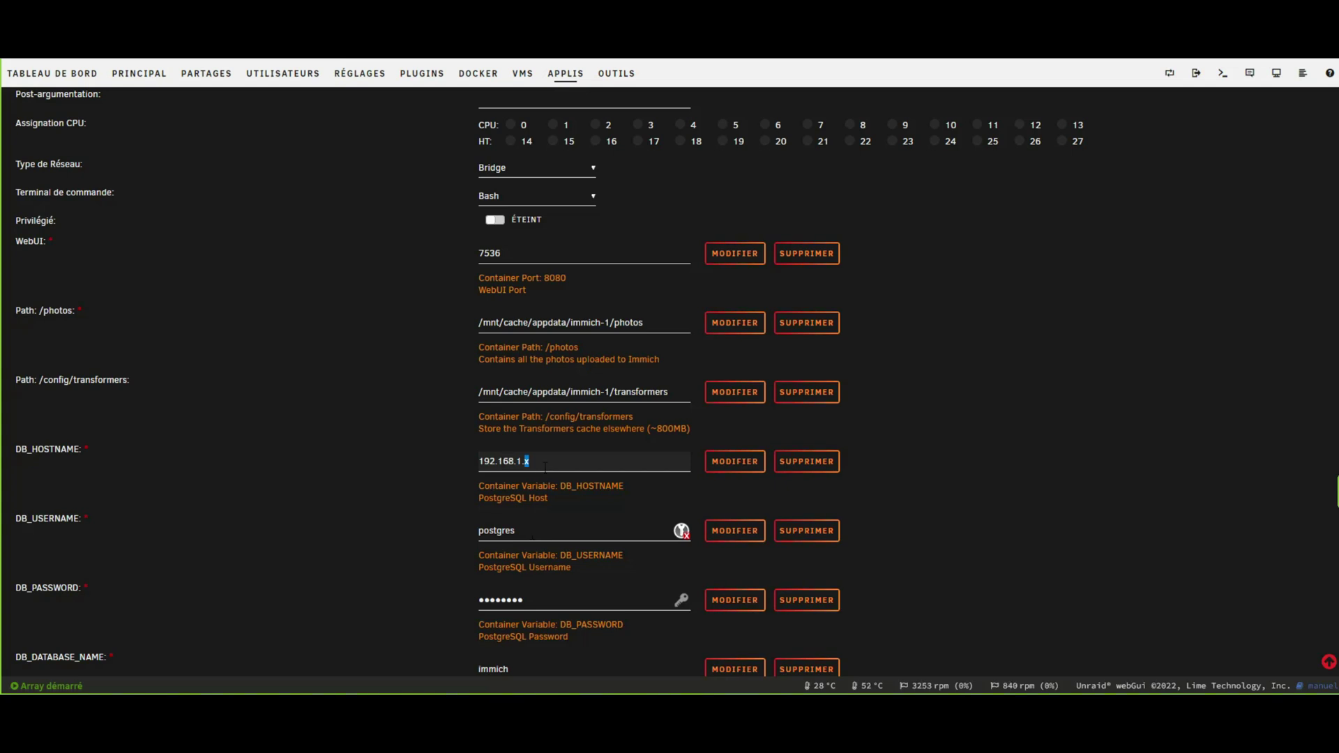
pyautogui.write('31.72')
pyautogui.scroll(-2, 428, 499)
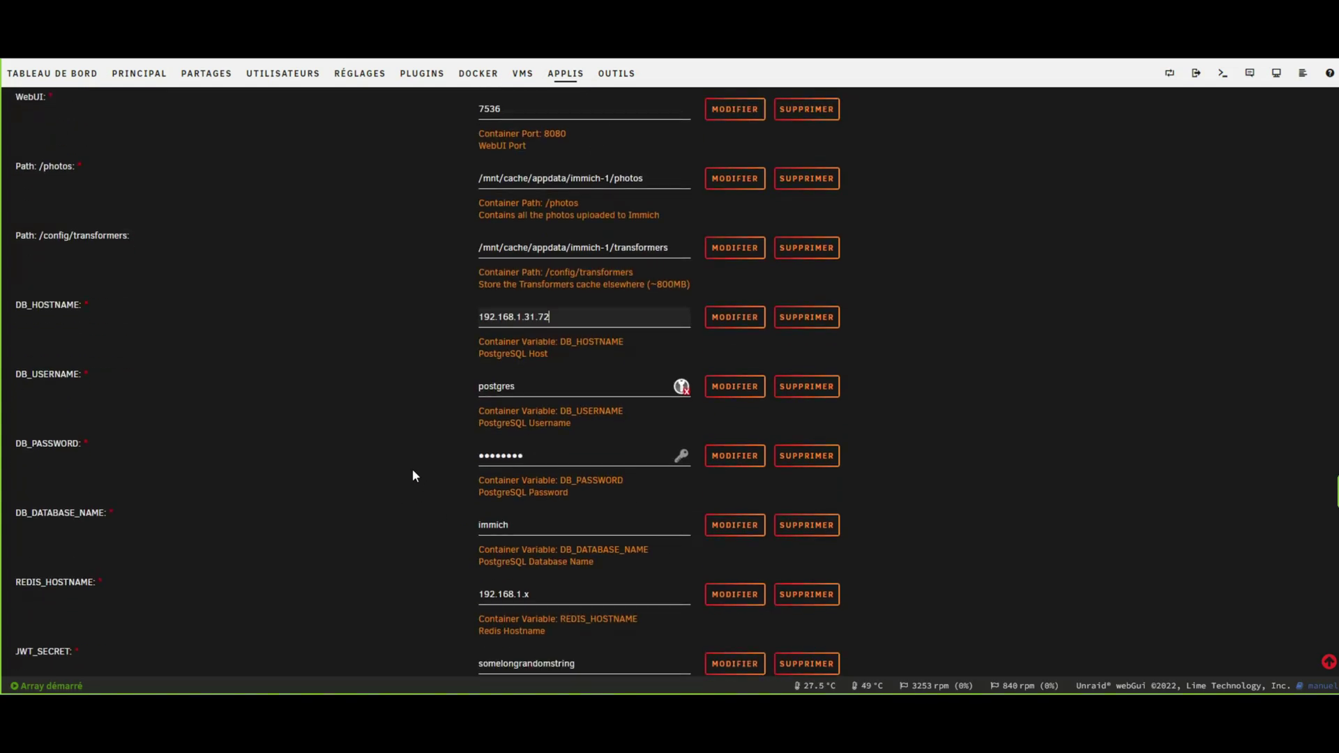
# Overwrite DB_USERNAME and DB_PASSWORD with the new database username and password.
pyautogui.doubleClick(549, 390)
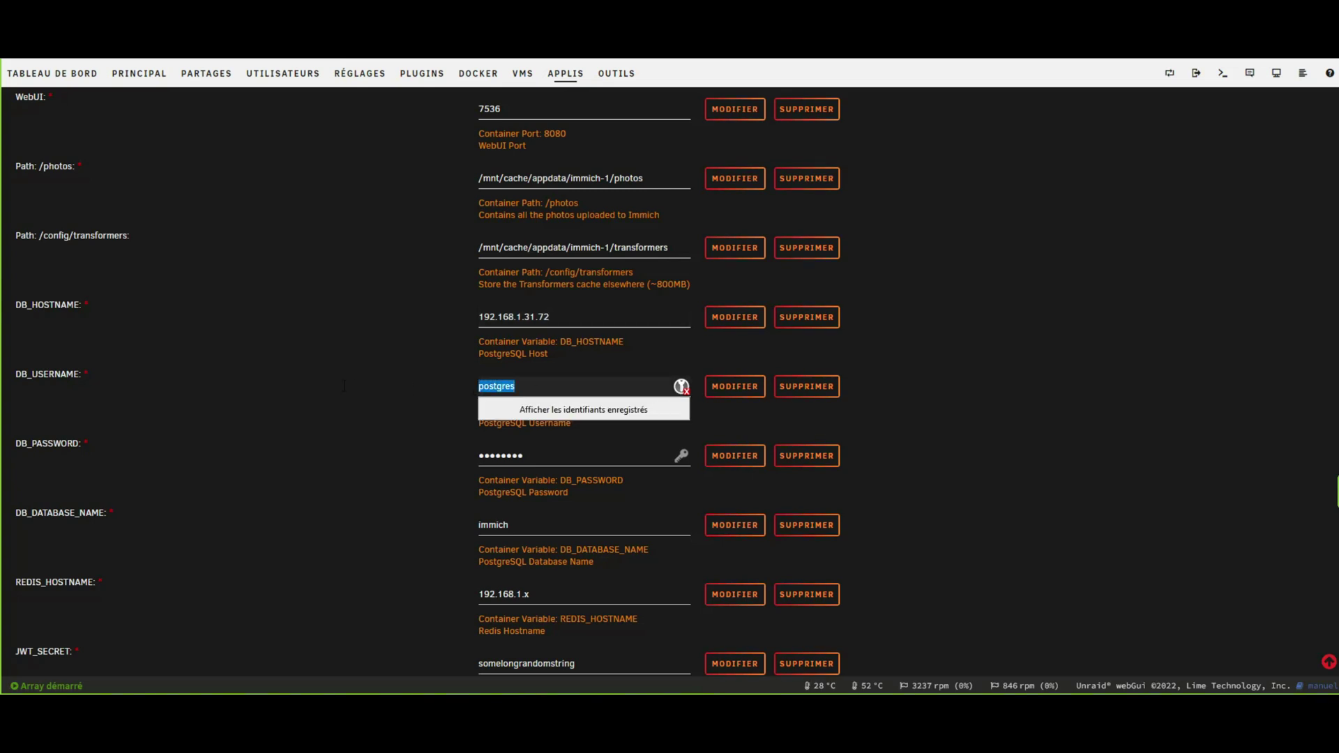
pyautogui.press('Tab')
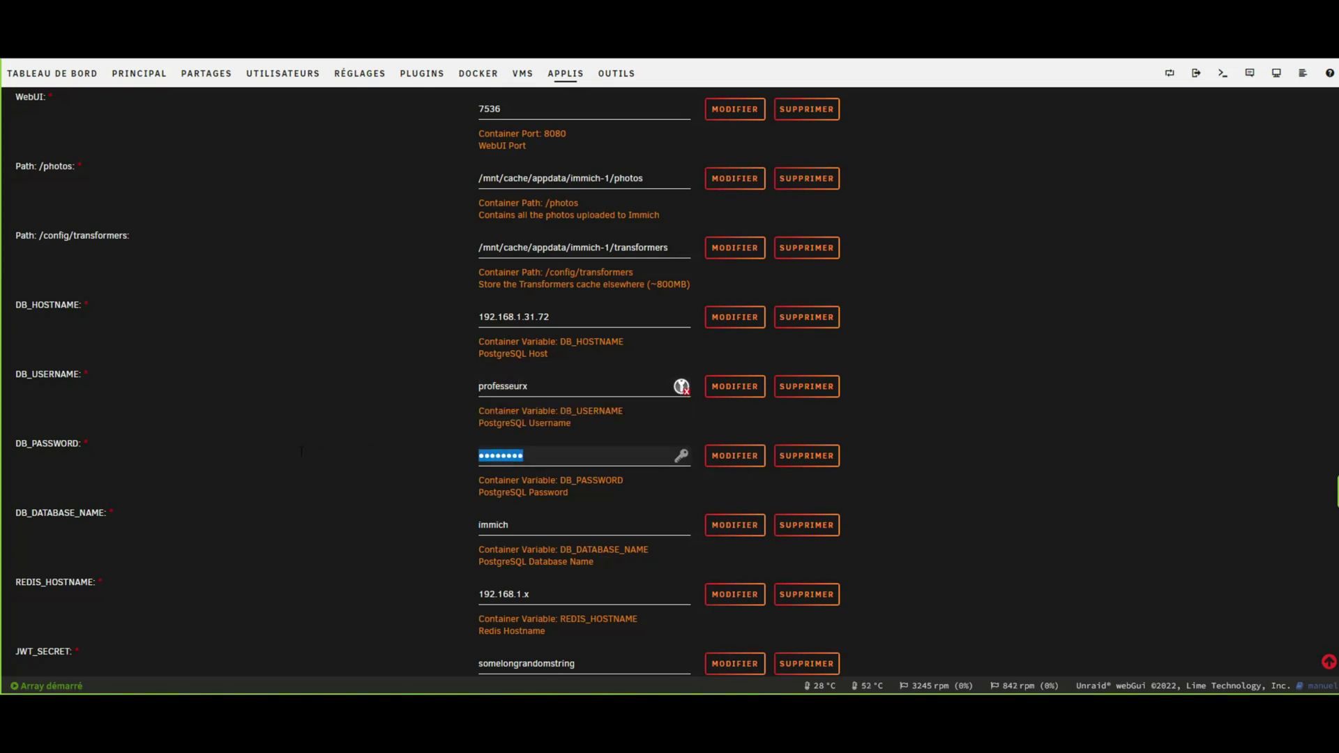
# Prefix the database name to make testimmich and set REDIS_HOSTNAME to 192.168.31.72.
pyautogui.click(526, 525)
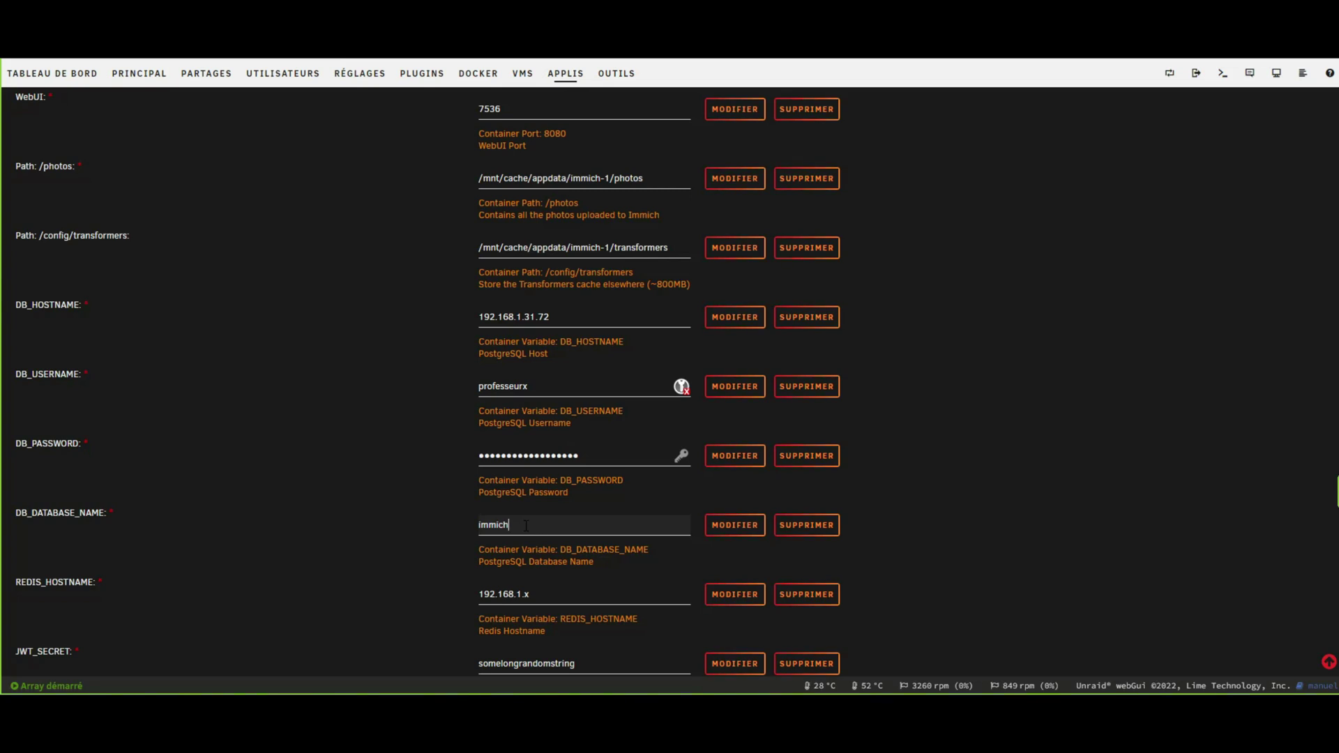
pyautogui.write('test')
pyautogui.click(539, 596)
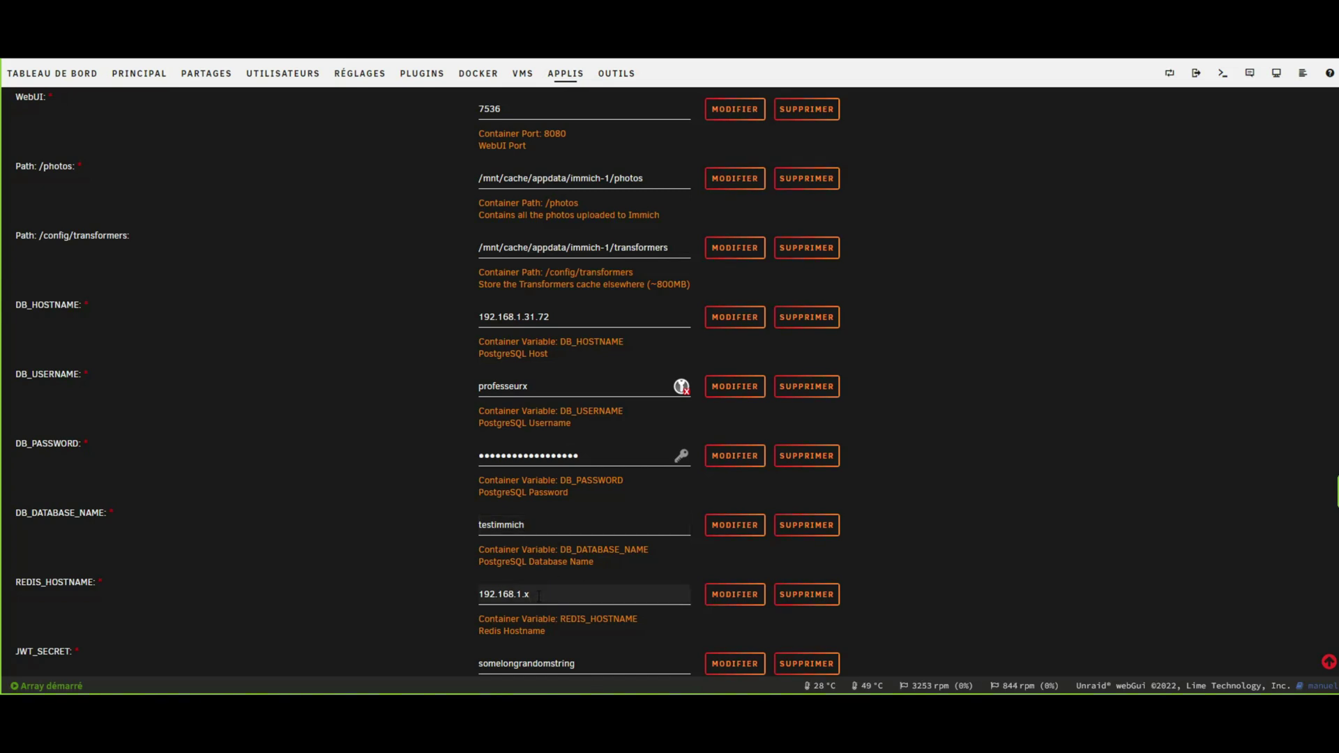
pyautogui.press('BackSpace')
pyautogui.write('3')
pyautogui.press('BackSpace')
pyautogui.press('BackSpace')
pyautogui.write('31.72')
# Enter the Redis password in the REDIS_PASSWORD field.
pyautogui.scroll(-2, 507, 653)
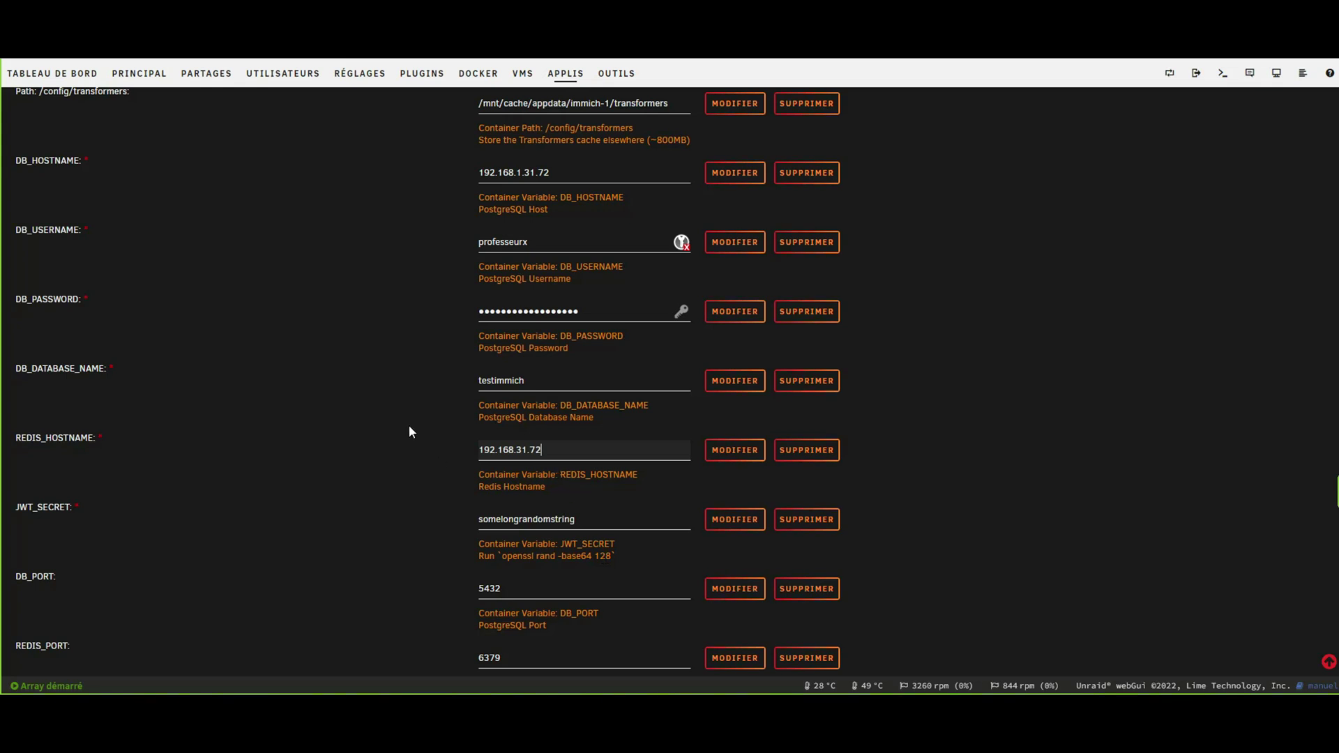
pyautogui.scroll(-1, 266, 608)
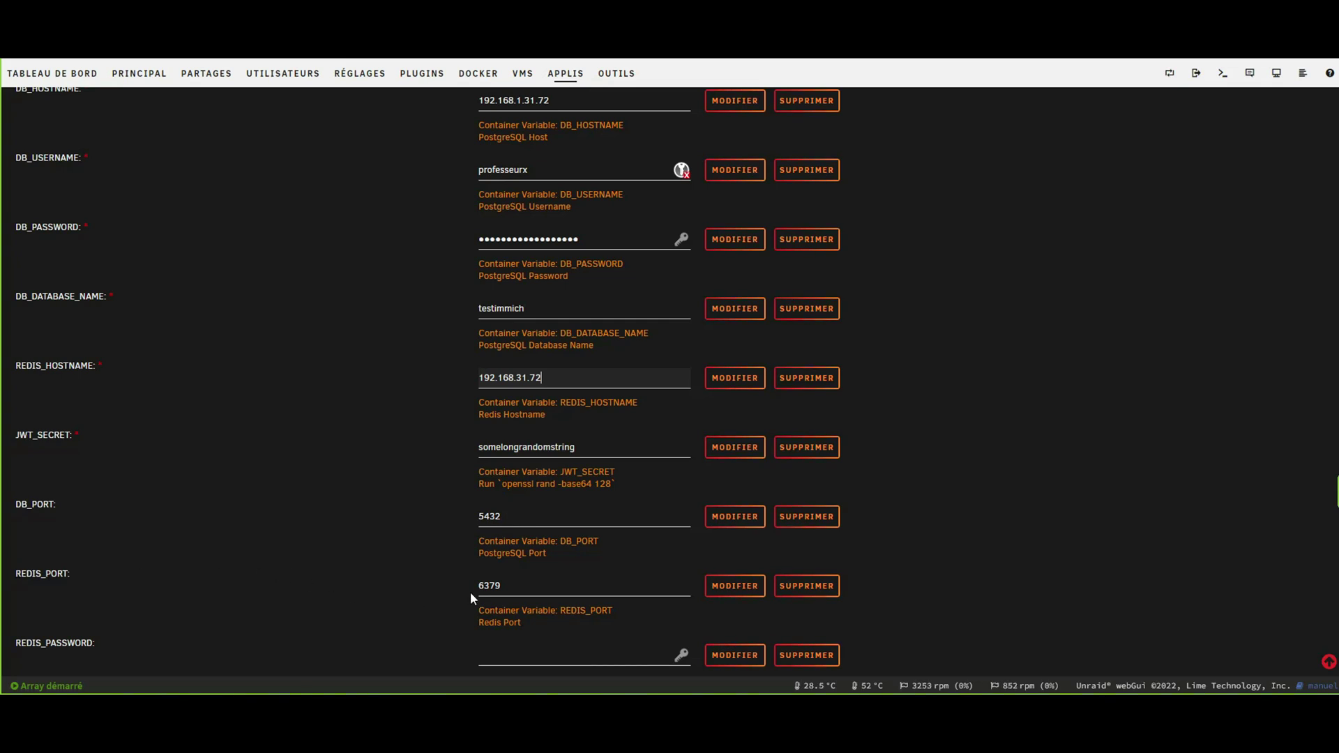
pyautogui.scroll(-2, 467, 592)
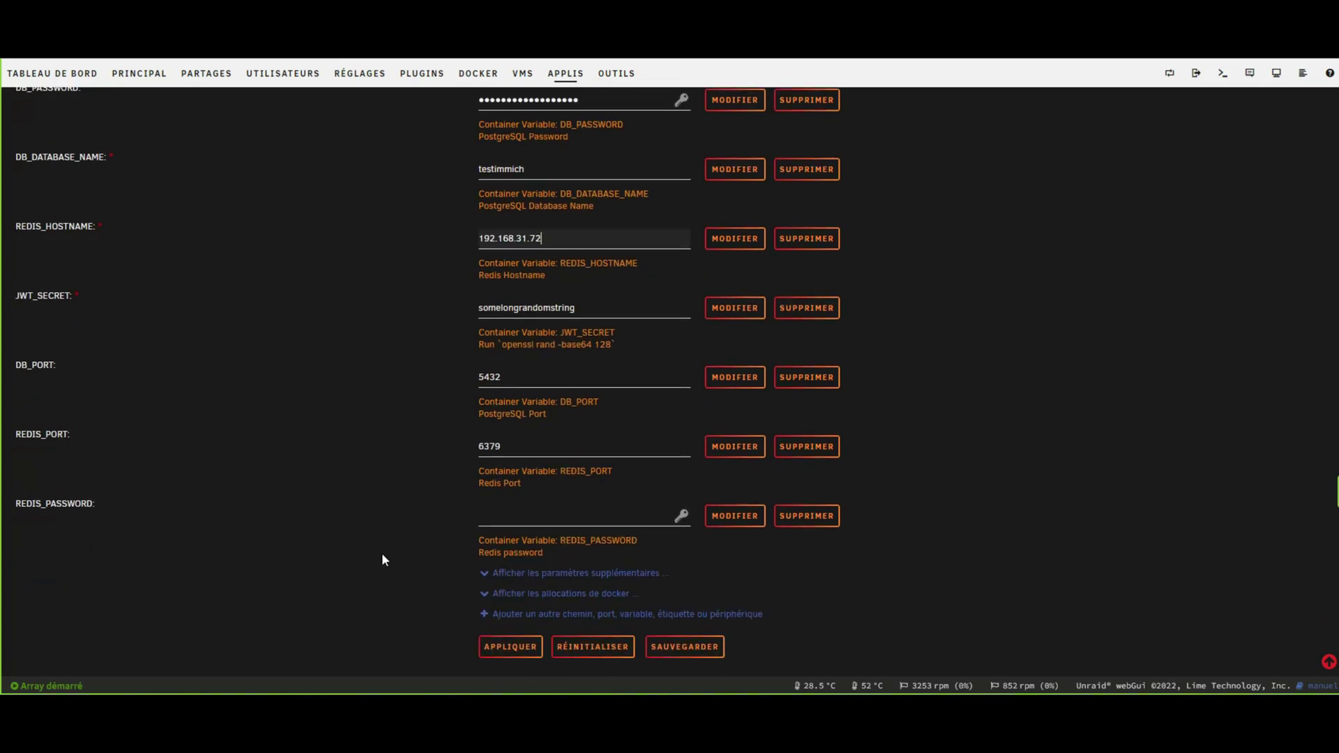
pyautogui.click(530, 518)
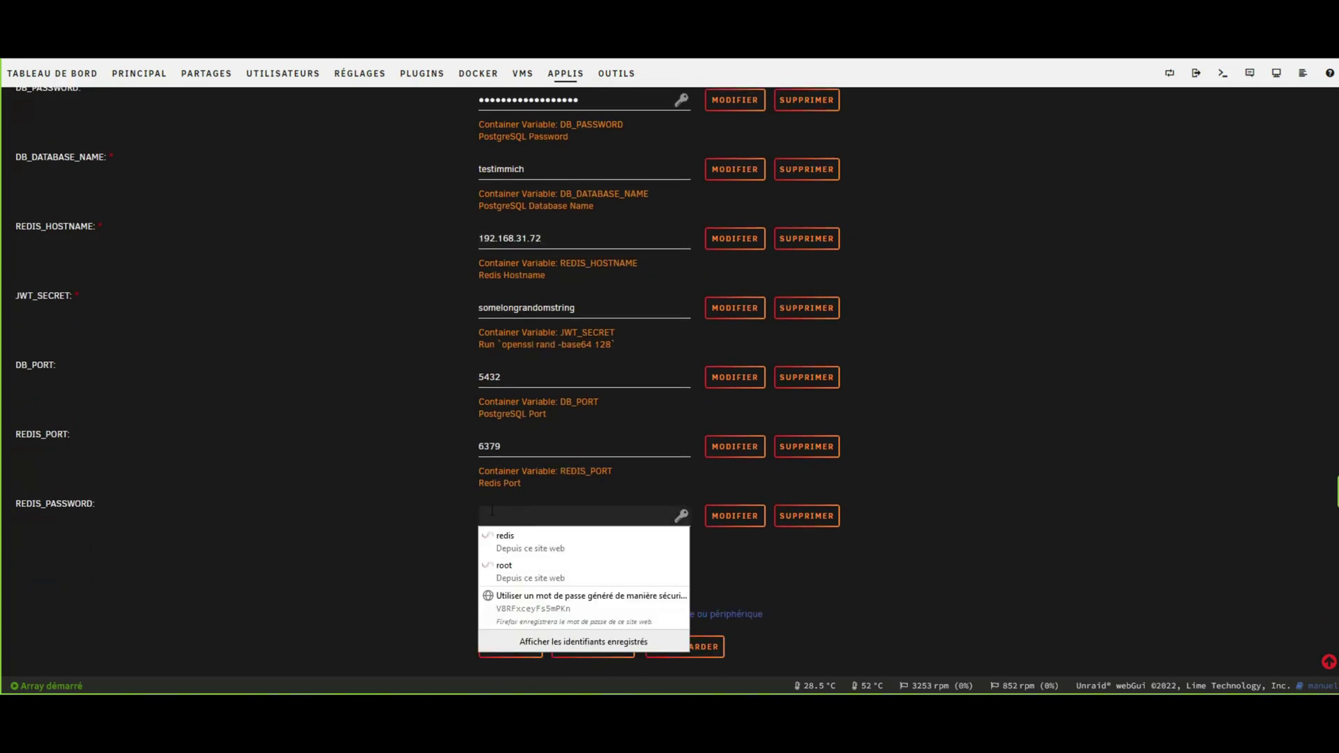
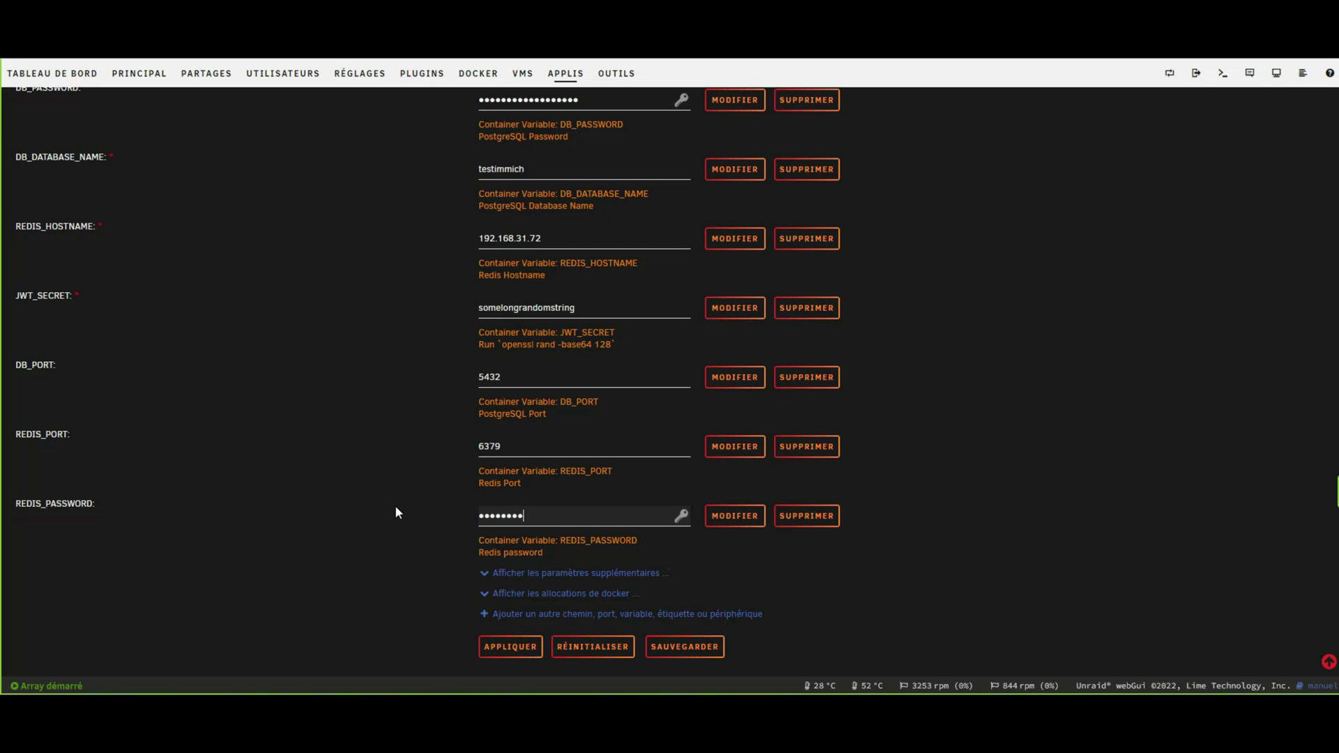
# Copy the database name testimmich and switch to Adminer's create-database page.
pyautogui.scroll(1, 377, 432)
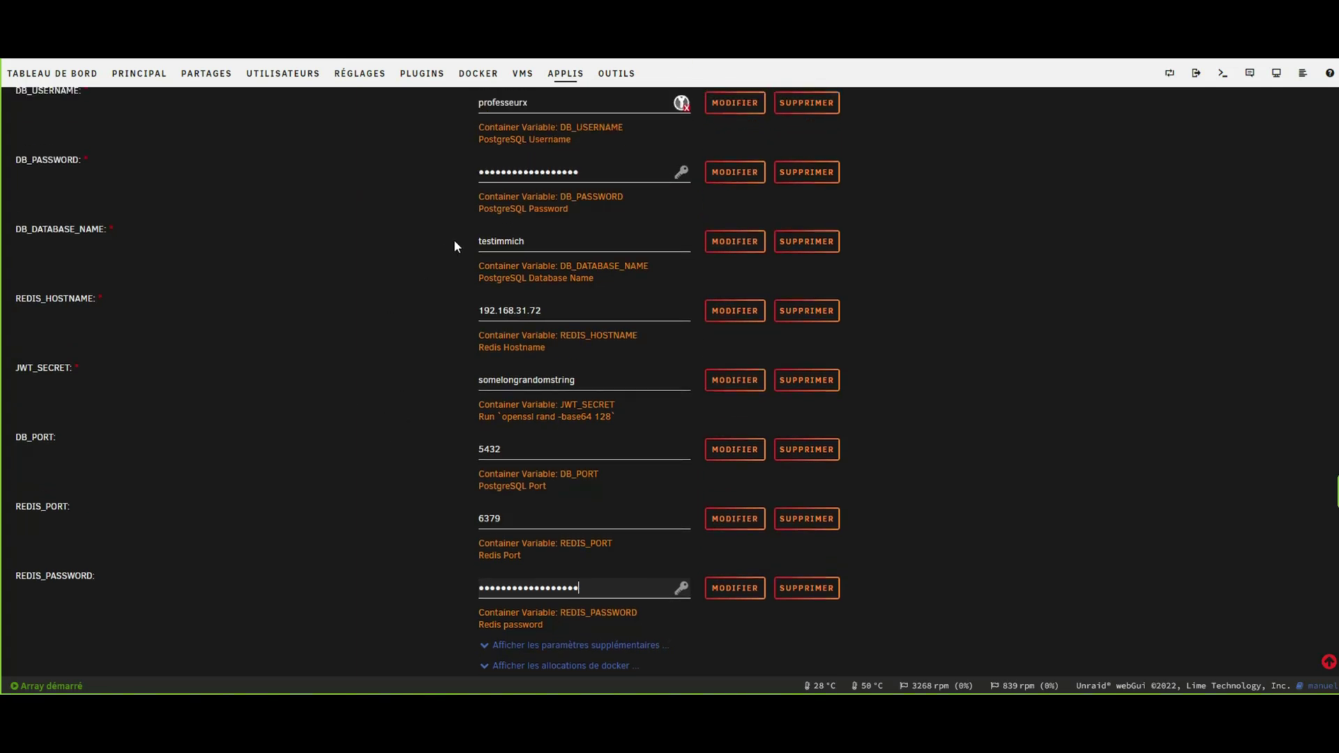
pyautogui.moveTo(544, 241); pyautogui.dragTo(428, 240)
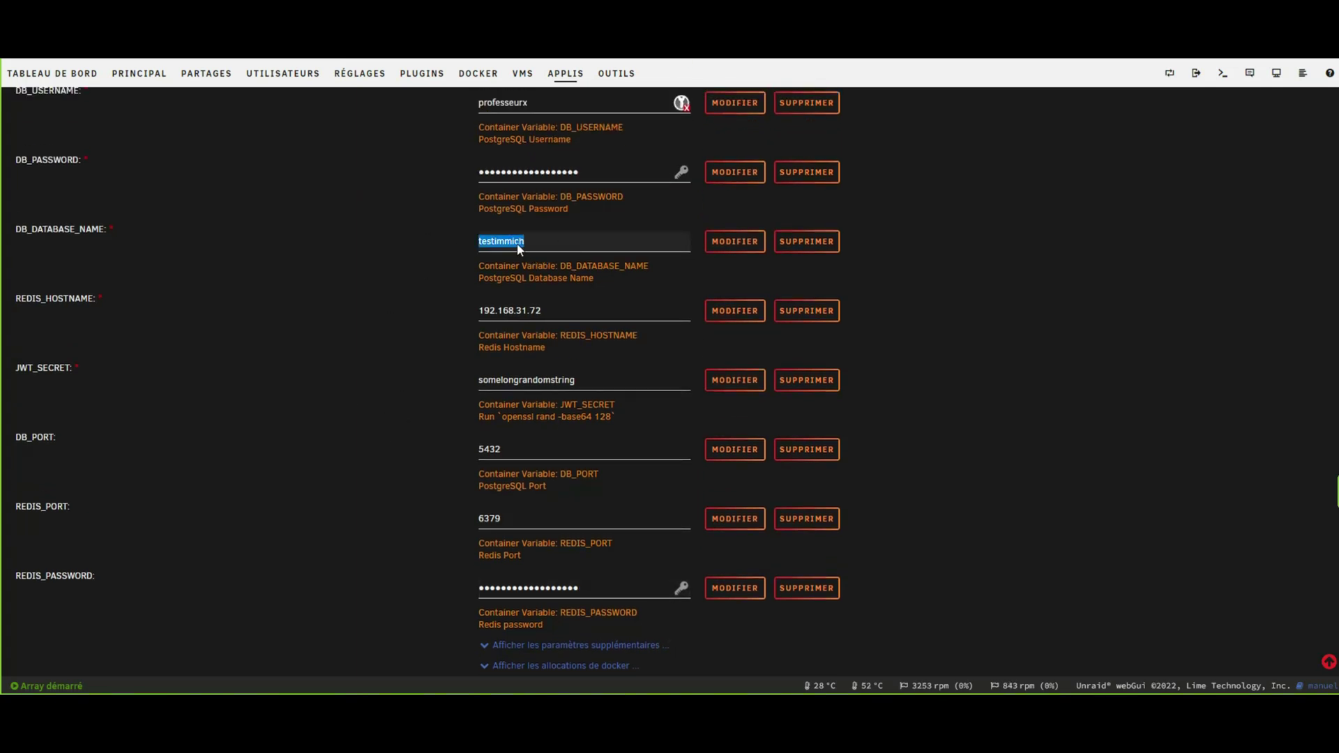
pyautogui.rightClick(518, 244)
pyautogui.click(556, 381)
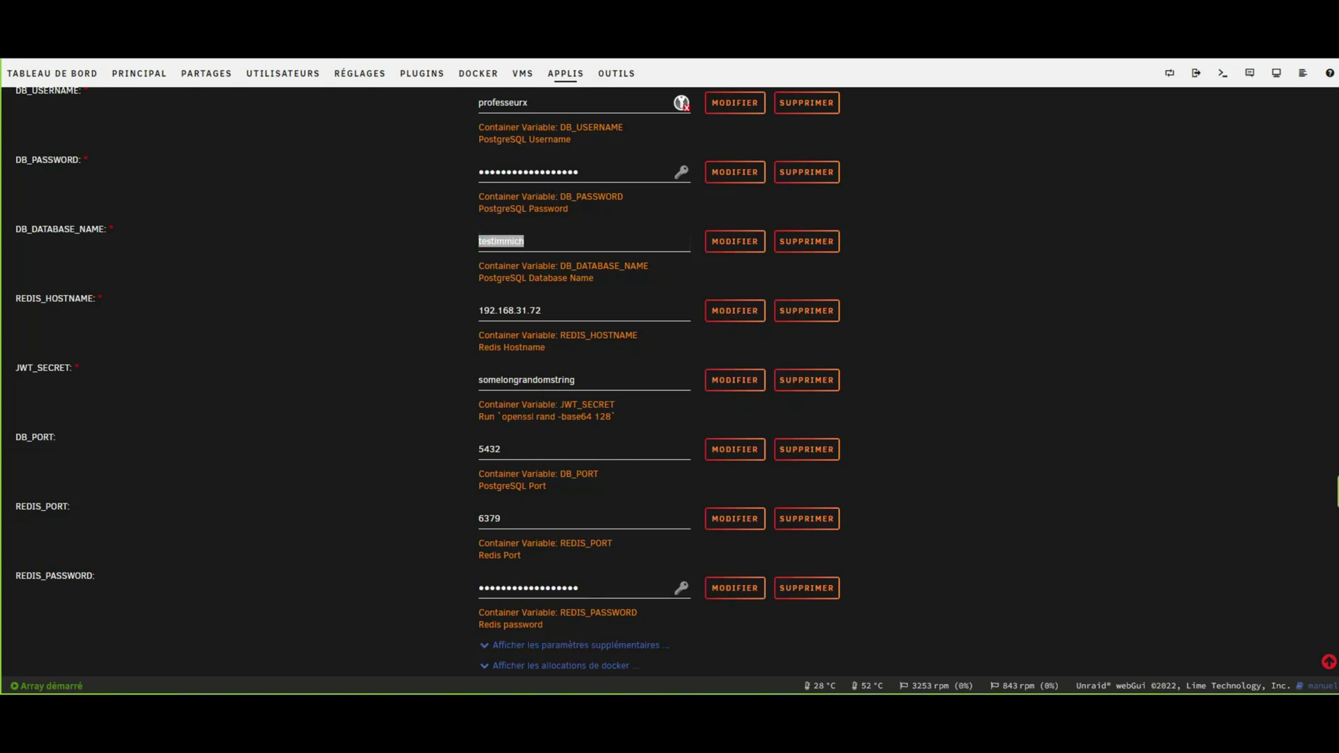
pyautogui.hotkey('alt', 'Tab')
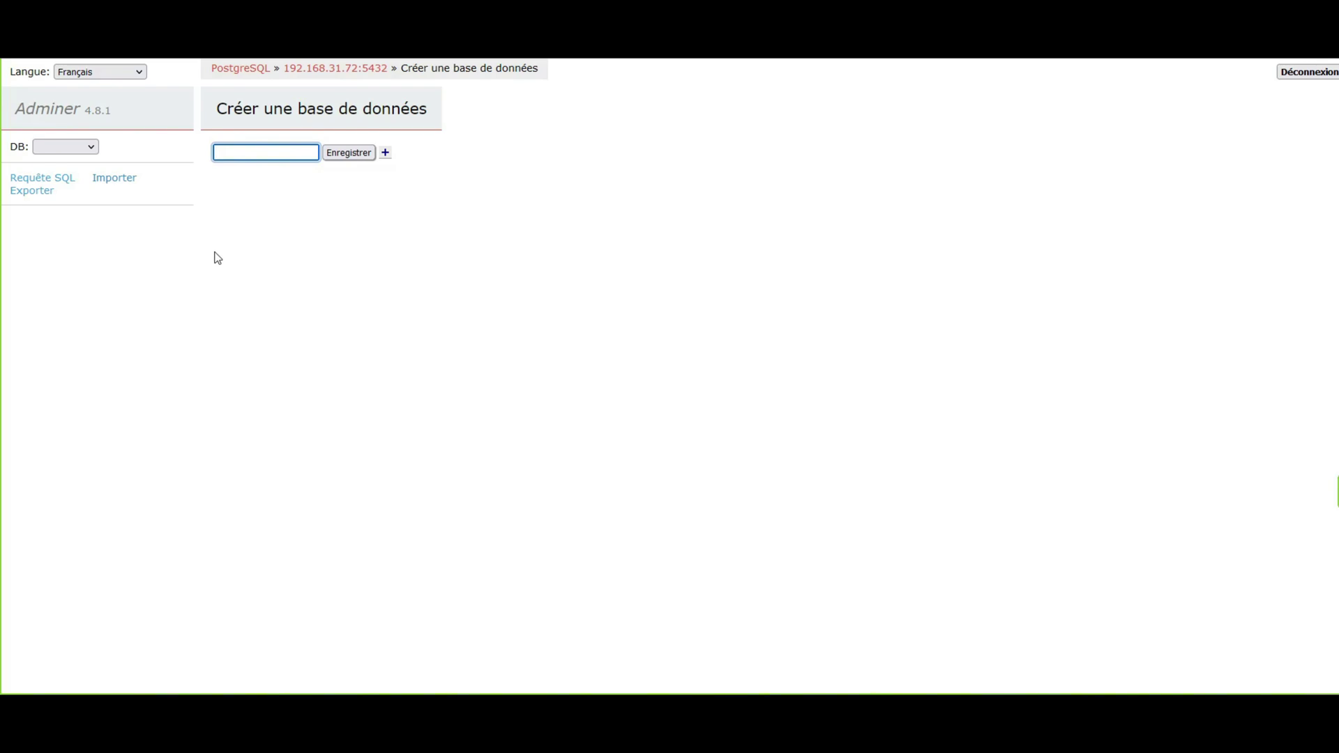
# Create the testimmich database in Adminer from the pasted name, then return to Unraid.
pyautogui.hotkey('ctrl', 'v')
pyautogui.click(347, 159)
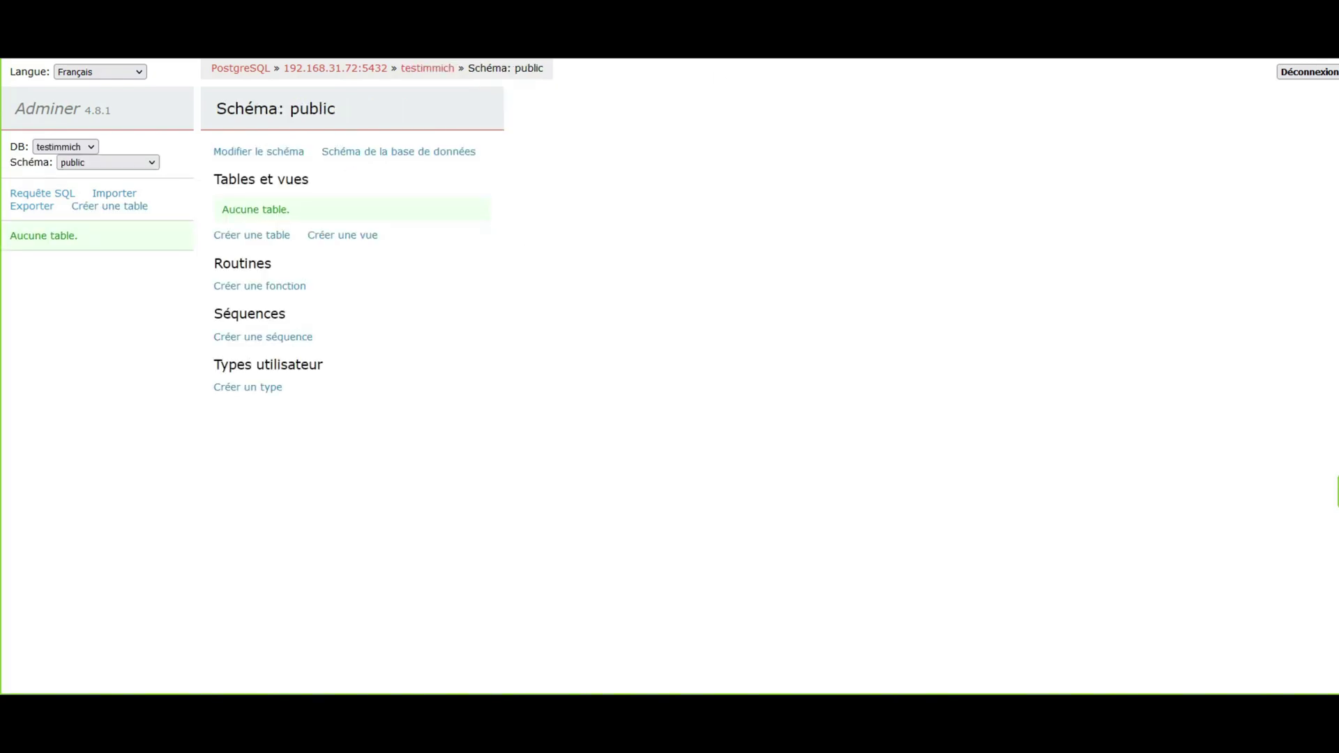
pyautogui.hotkey('ctrl', 'Tab')
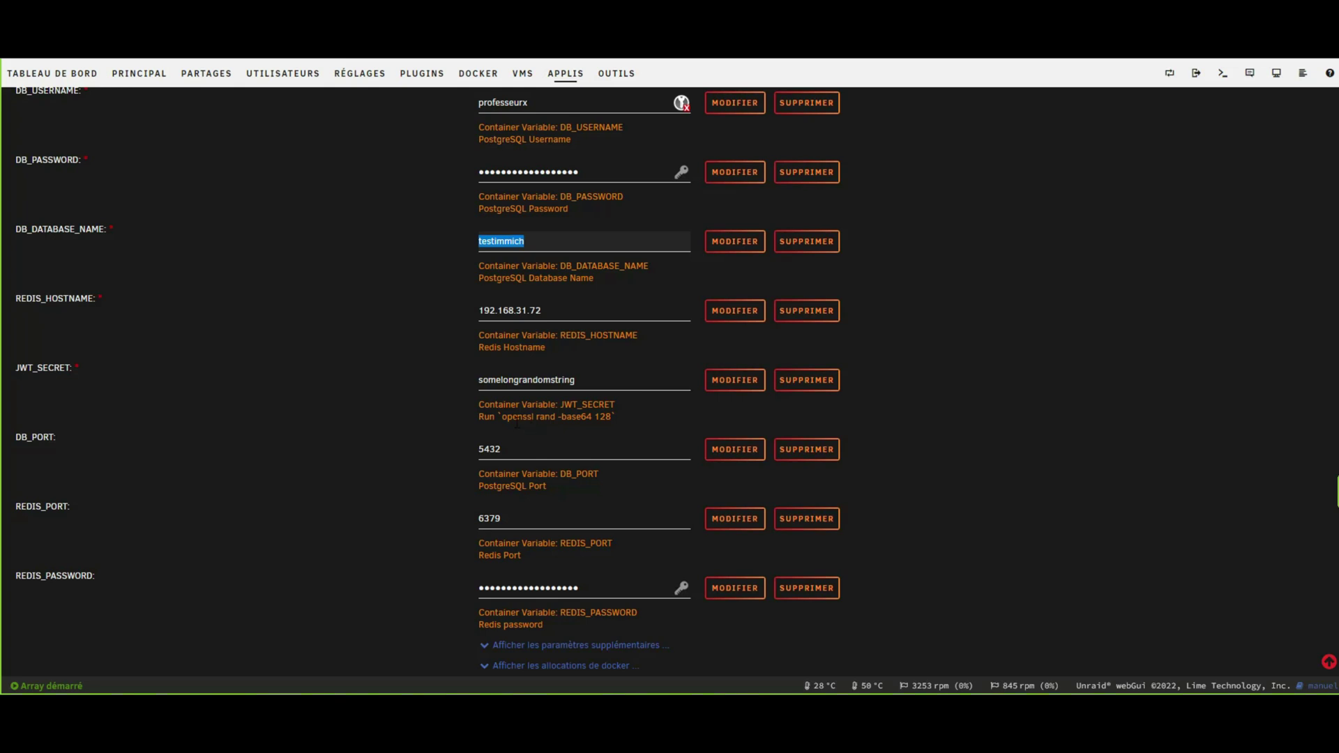
# Copy the 'openssl rand -base64 128' hint and open the server terminal to generate the JWT secret.
pyautogui.moveTo(502, 416); pyautogui.dragTo(613, 417)
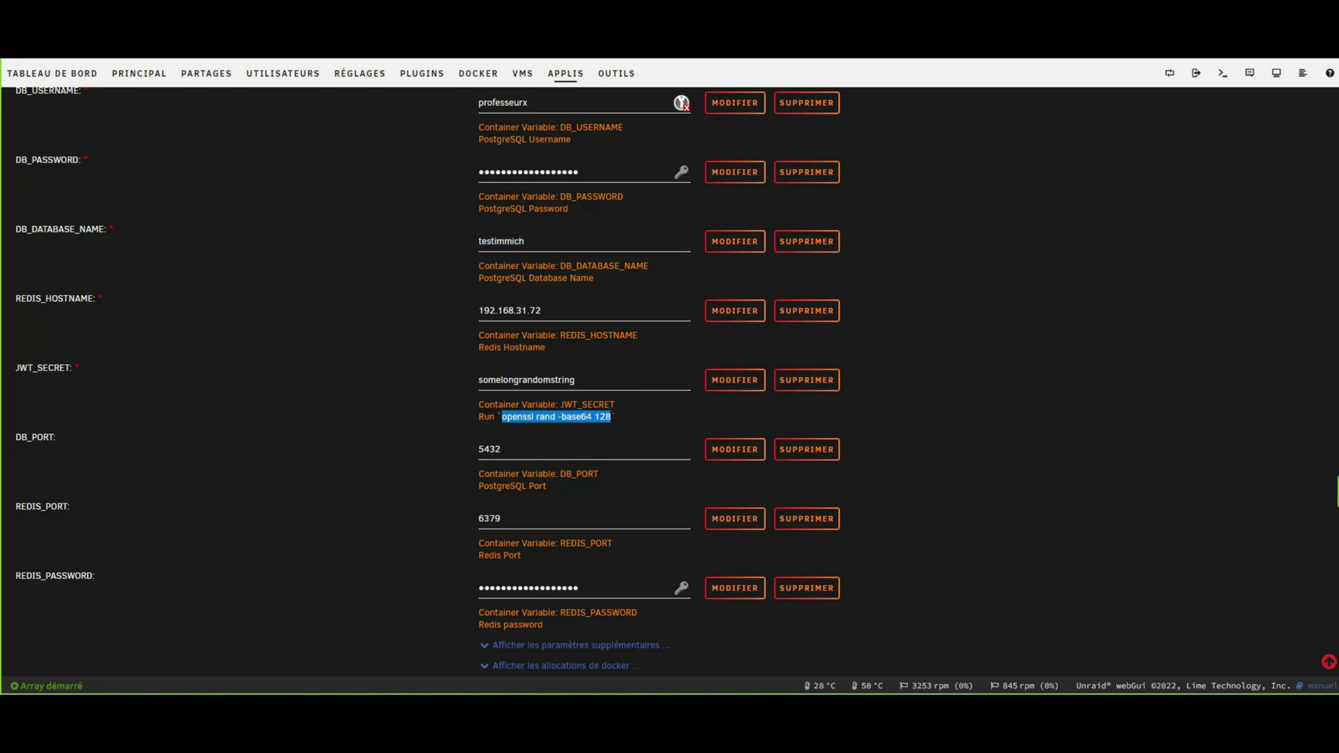
pyautogui.rightClick(588, 421)
pyautogui.click(613, 438)
pyautogui.click(1225, 74)
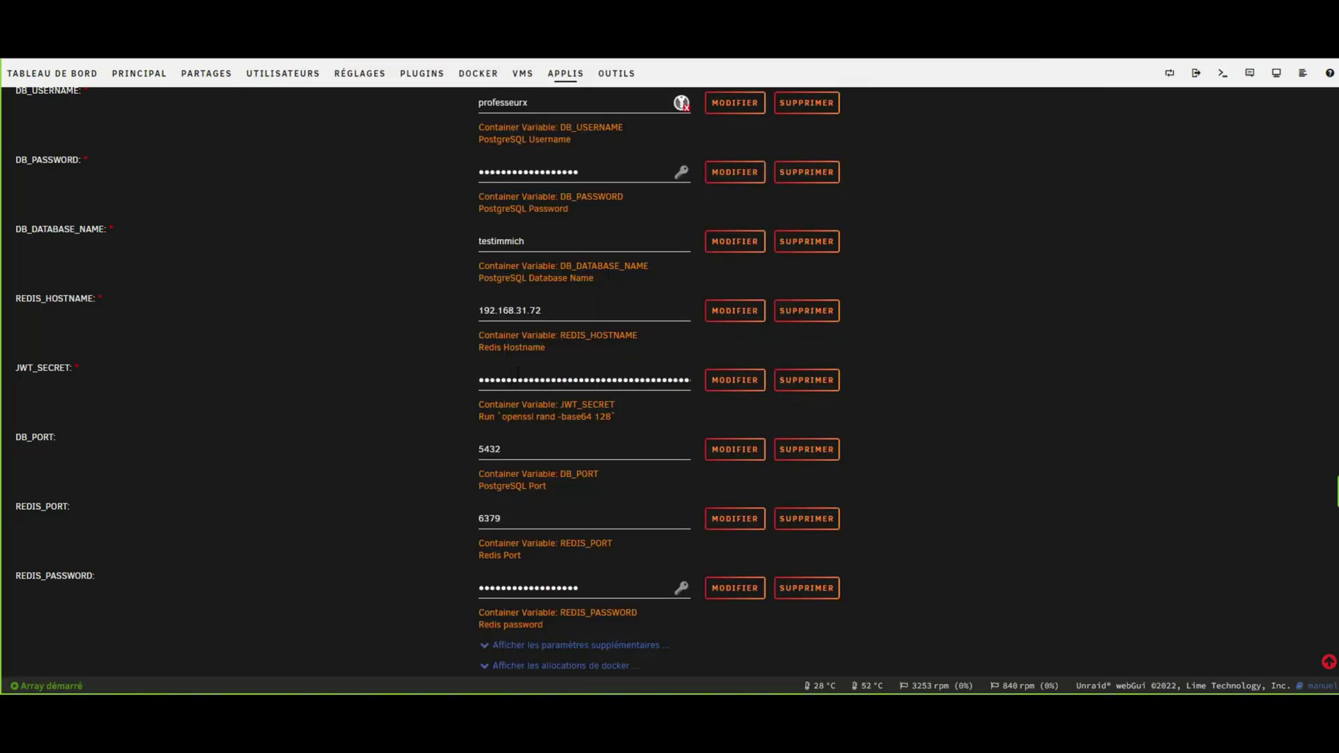
pyautogui.scroll(6, 433, 379)
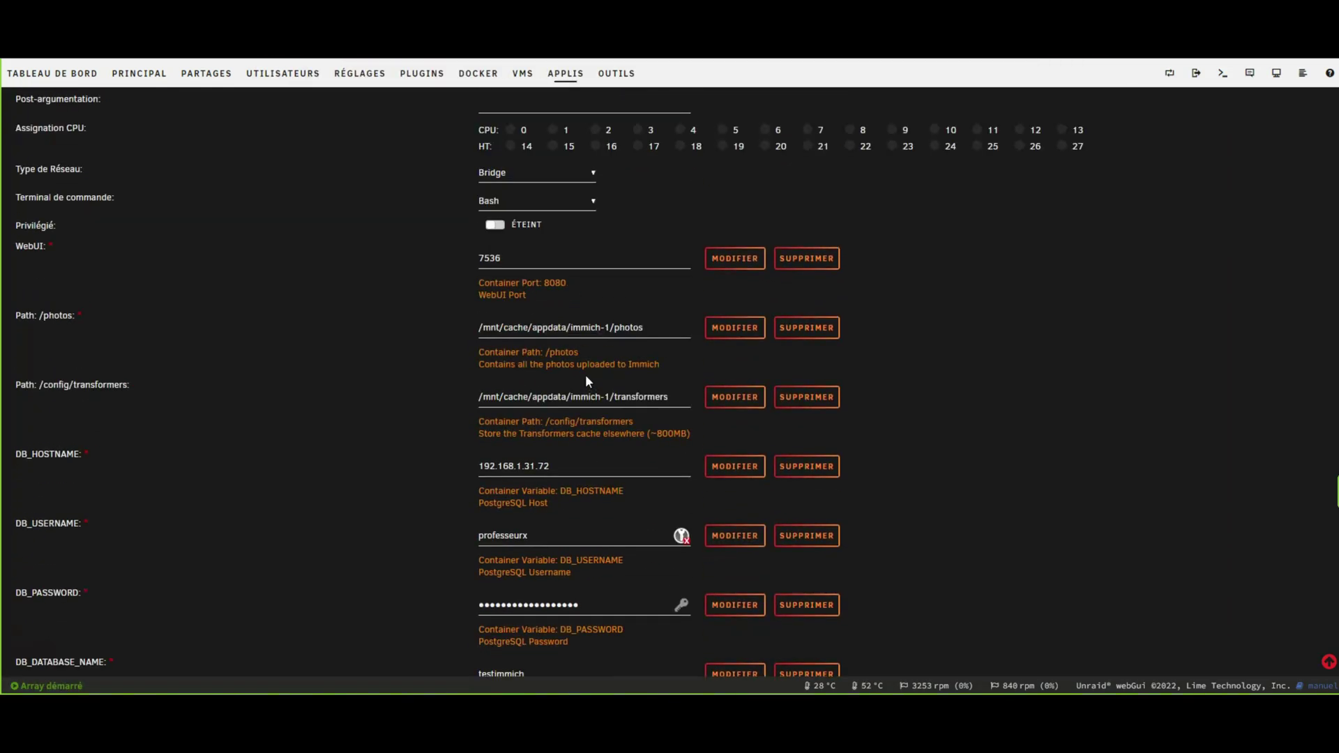
pyautogui.scroll(4, 548, 262)
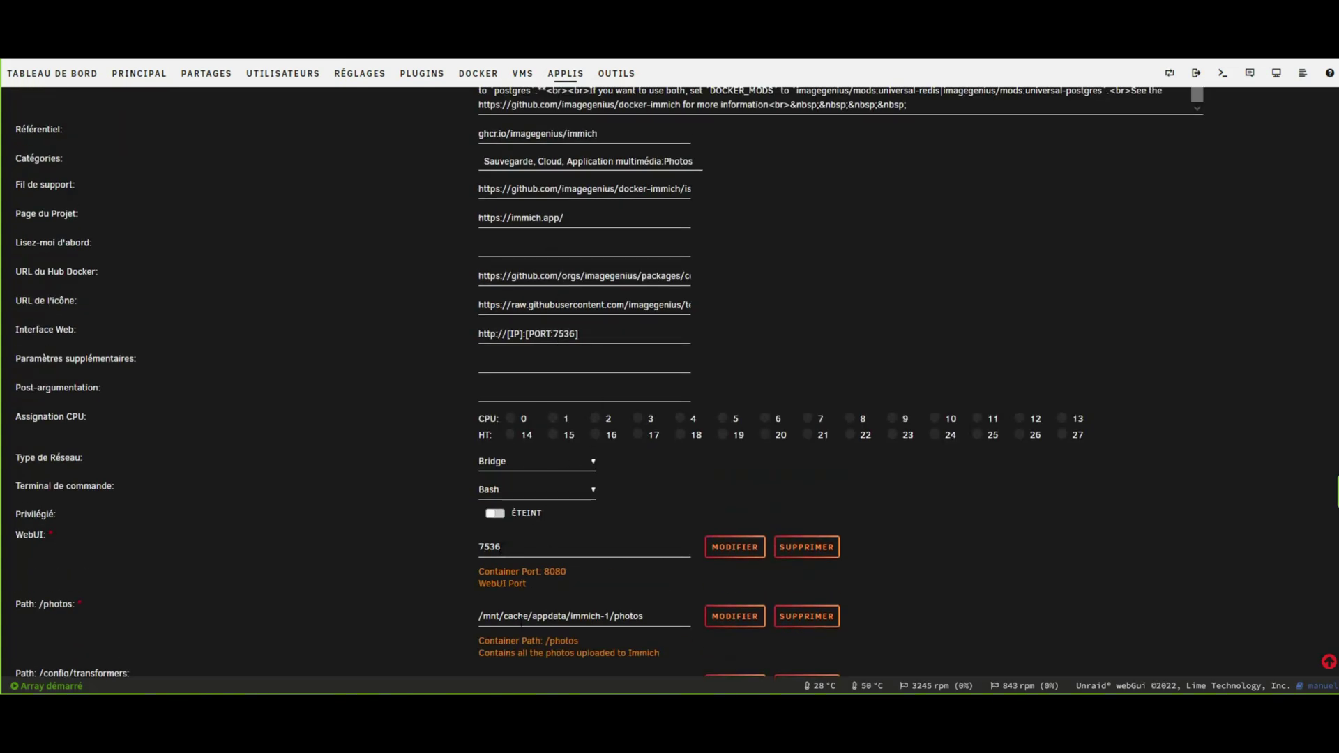
pyautogui.scroll(-2, 532, 465)
pyautogui.scroll(-2, 523, 601)
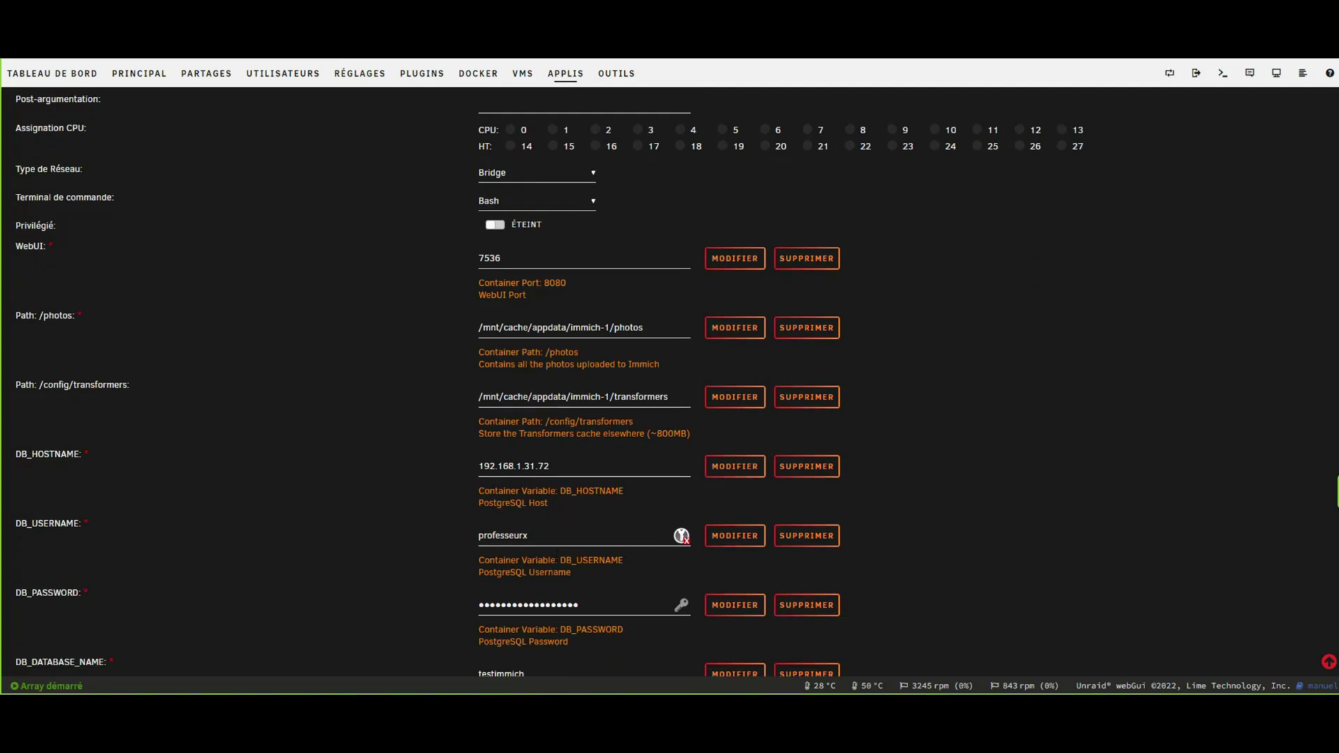
pyautogui.scroll(-2, 568, 540)
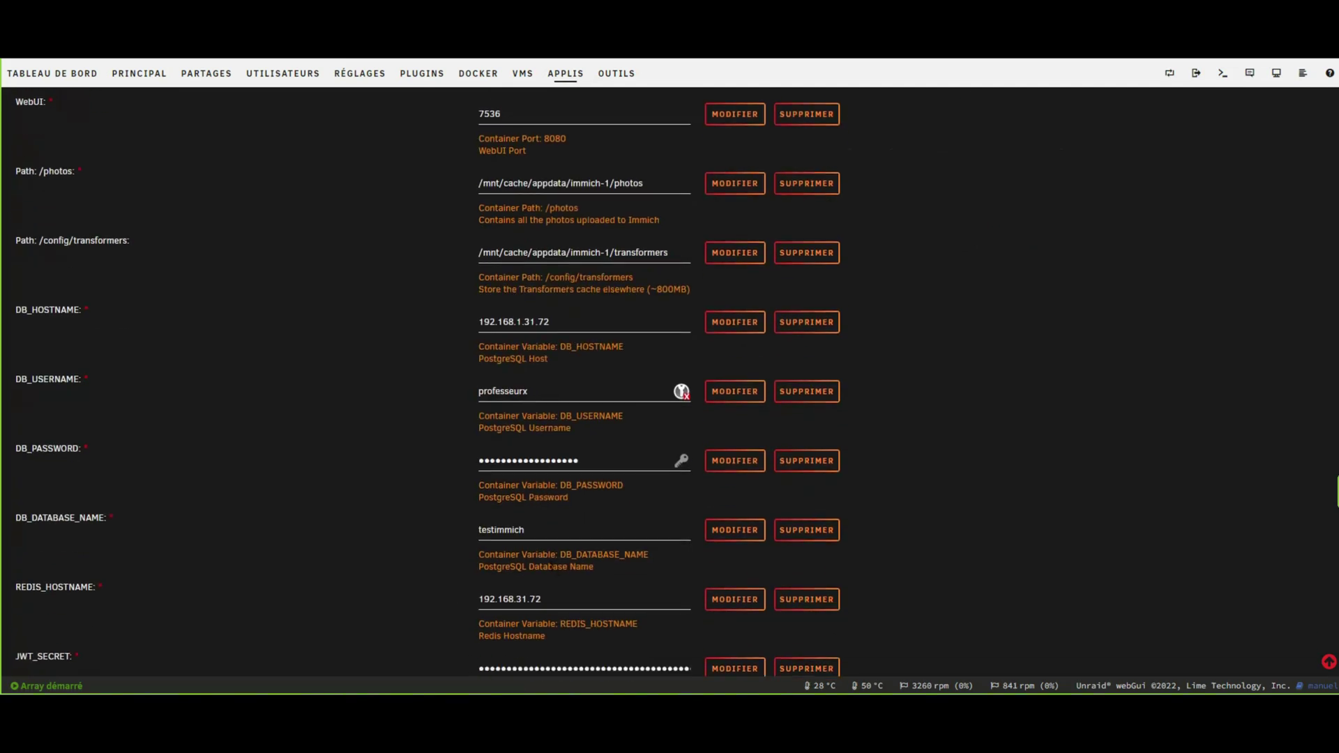
pyautogui.scroll(-2, 543, 507)
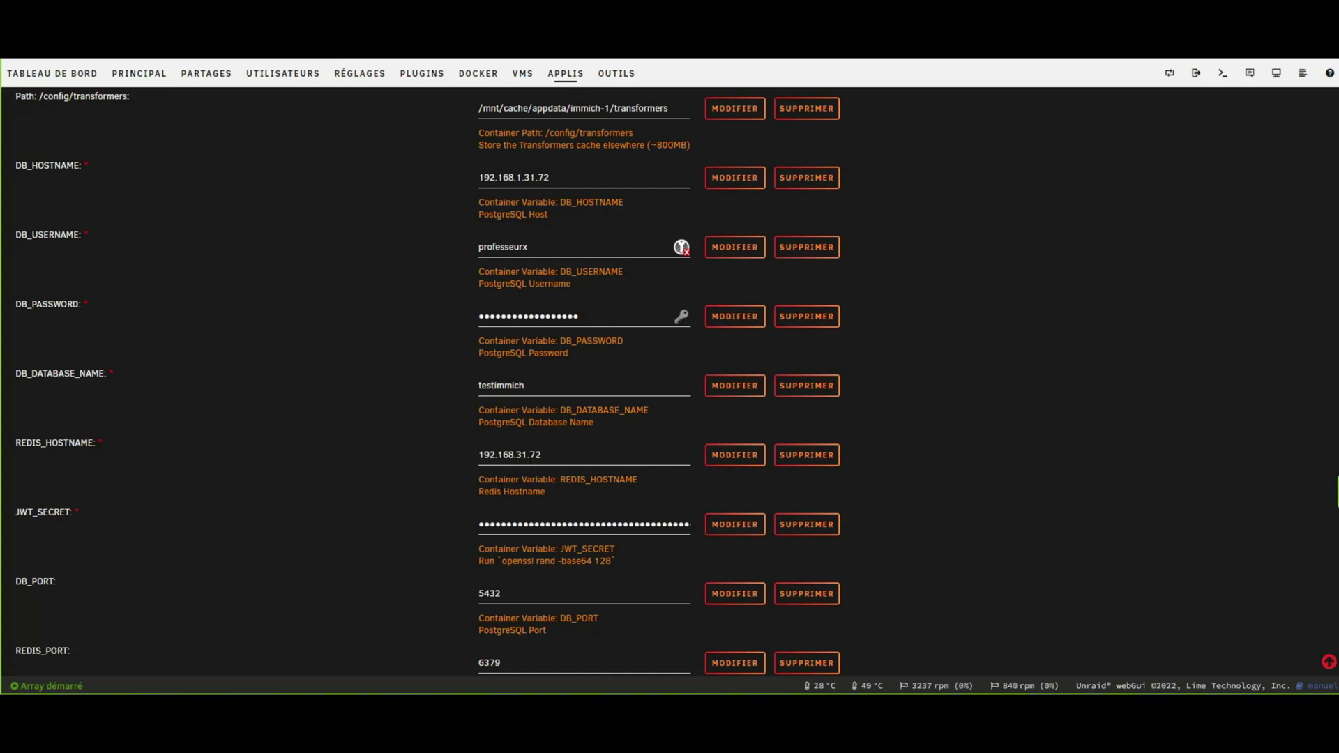
pyautogui.scroll(-2, 542, 462)
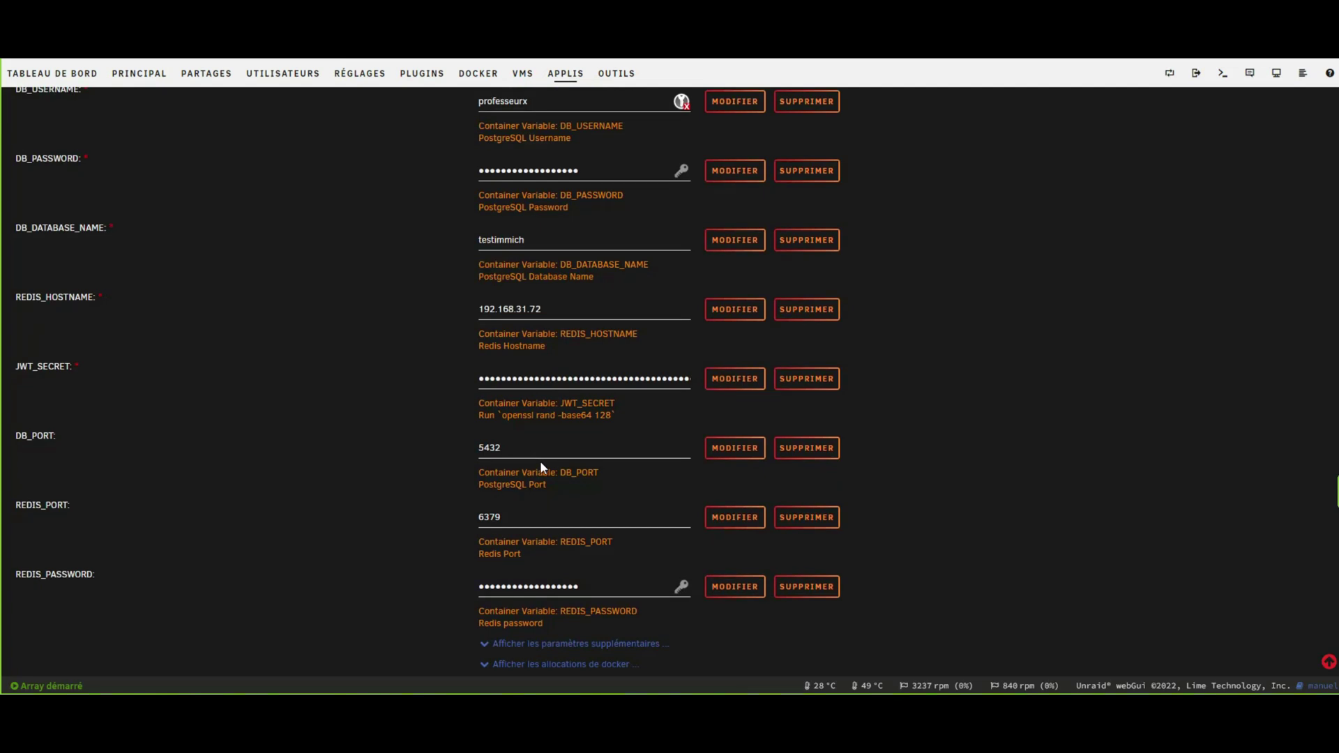
pyautogui.scroll(-1, 542, 461)
# Expand the additional settings showing Appdata, PUID 99, PGID 100 and UMASK 022.
pyautogui.click(593, 573)
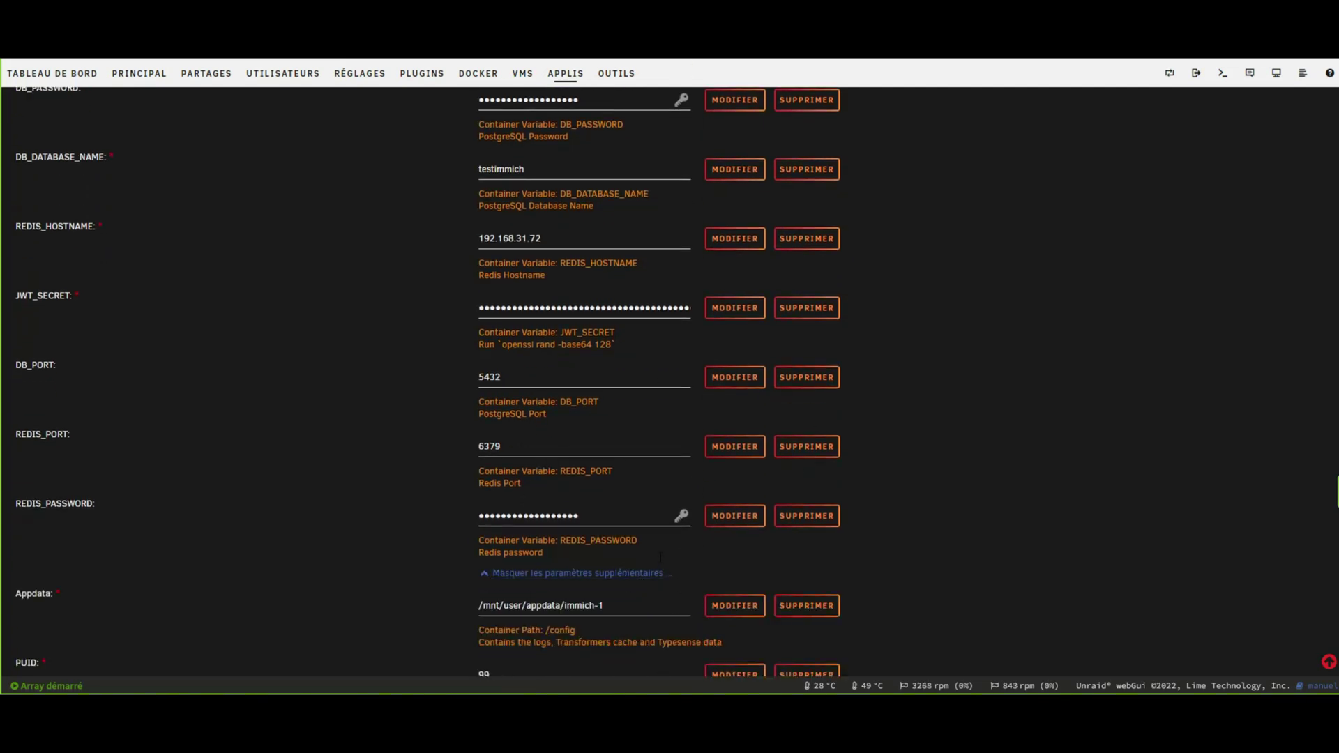
pyautogui.scroll(-3, 658, 555)
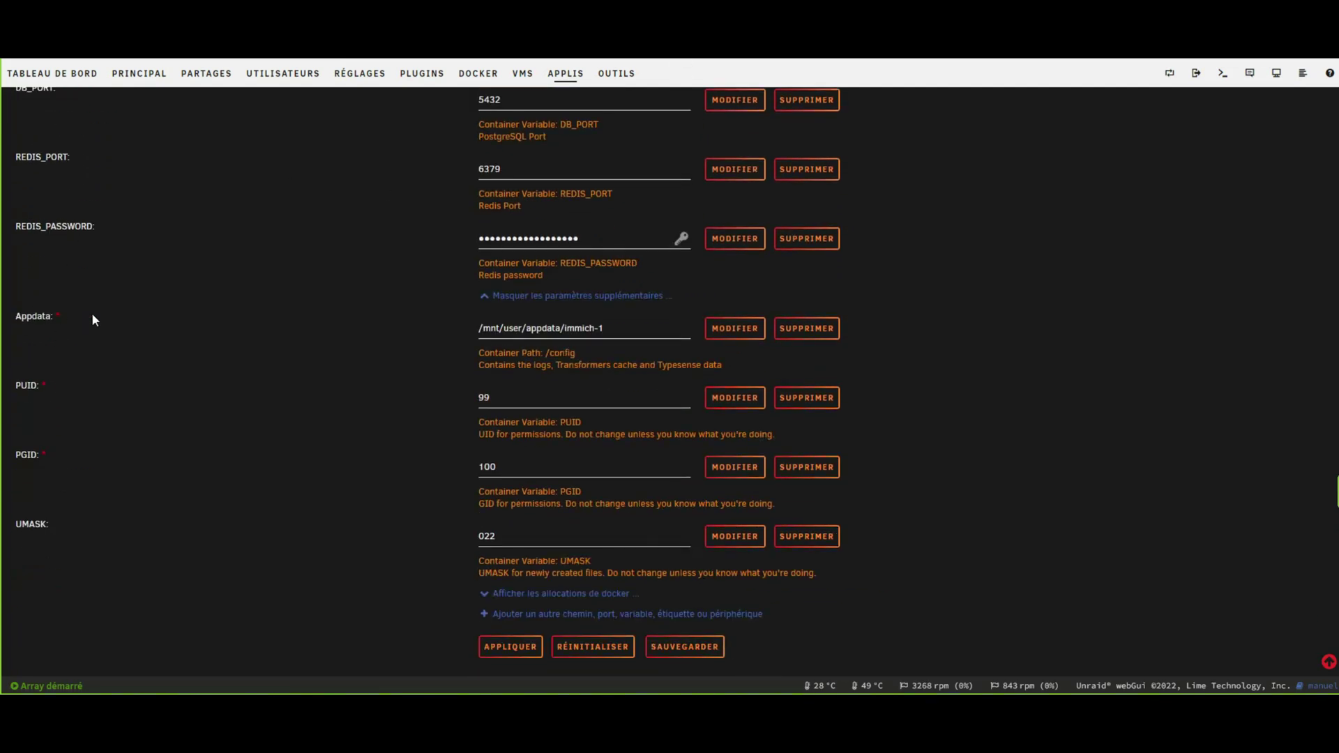
pyautogui.scroll(12, 339, 426)
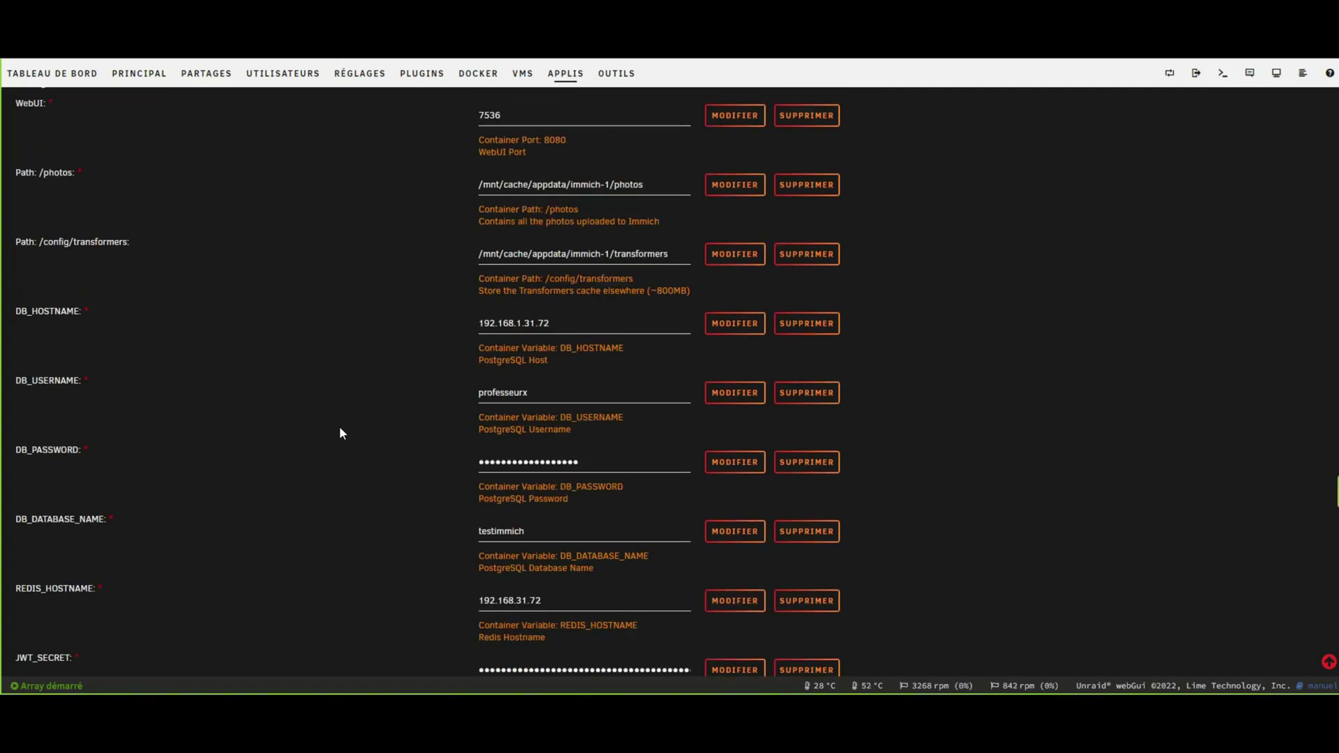
pyautogui.scroll(-5, 343, 425)
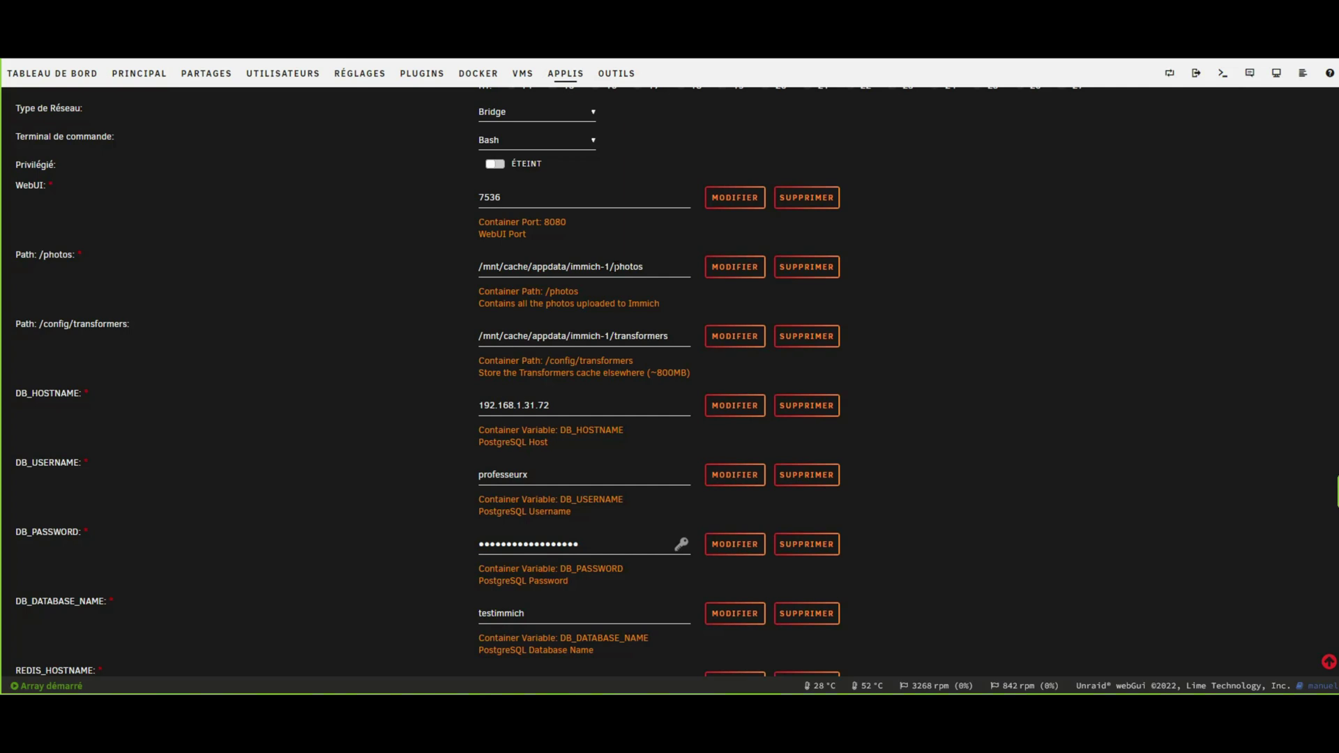
# Paste /mnt/cache/appdata/immich-1/ into Appdata, then undo back to the user share path.
pyautogui.moveTo(478, 267); pyautogui.dragTo(615, 266)
pyautogui.rightClick(514, 265)
pyautogui.click(545, 399)
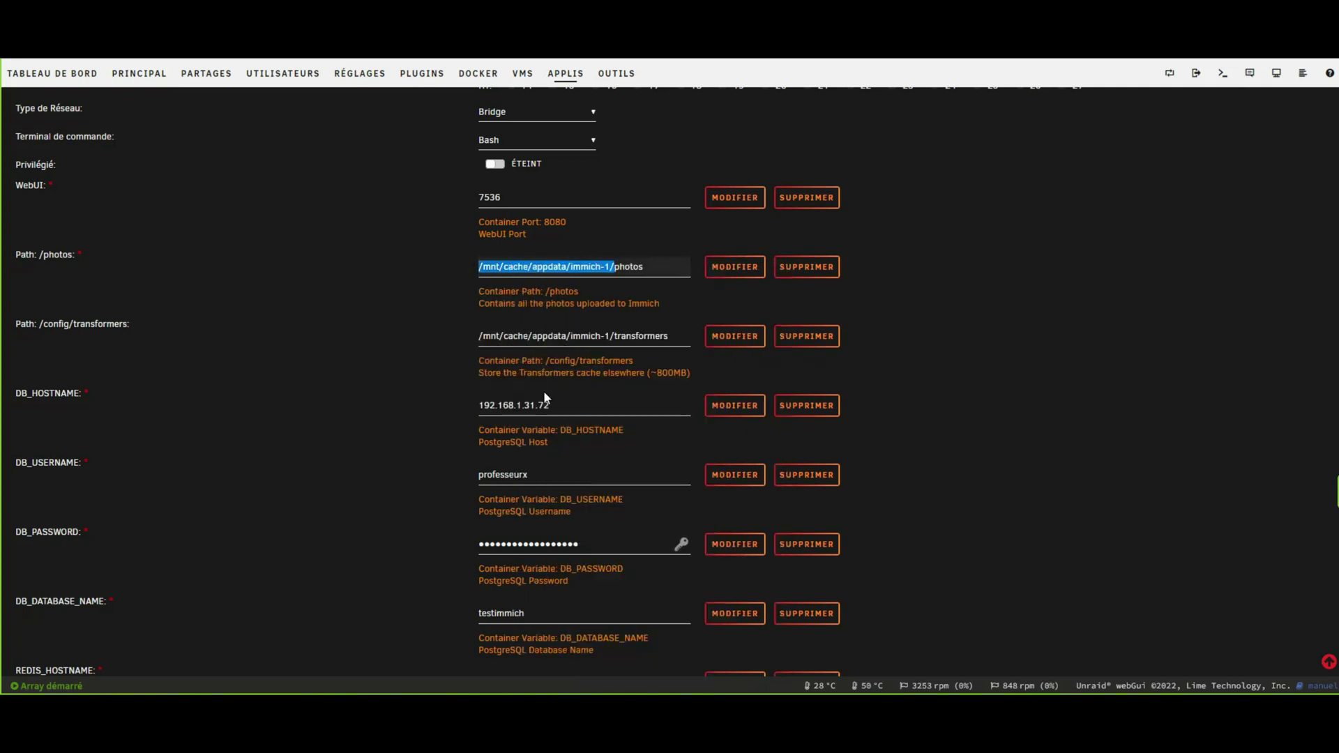
pyautogui.scroll(-10, 546, 398)
pyautogui.click(623, 322)
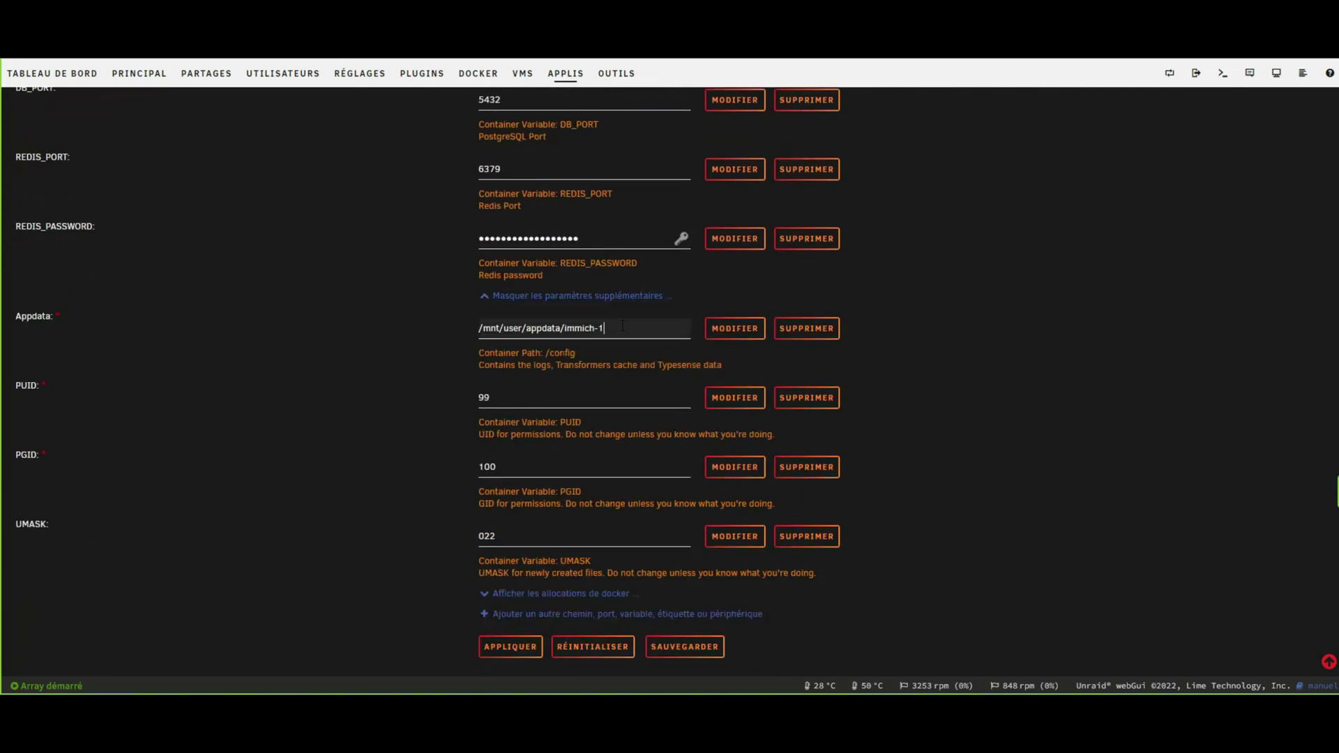
pyautogui.tripleClick(621, 326)
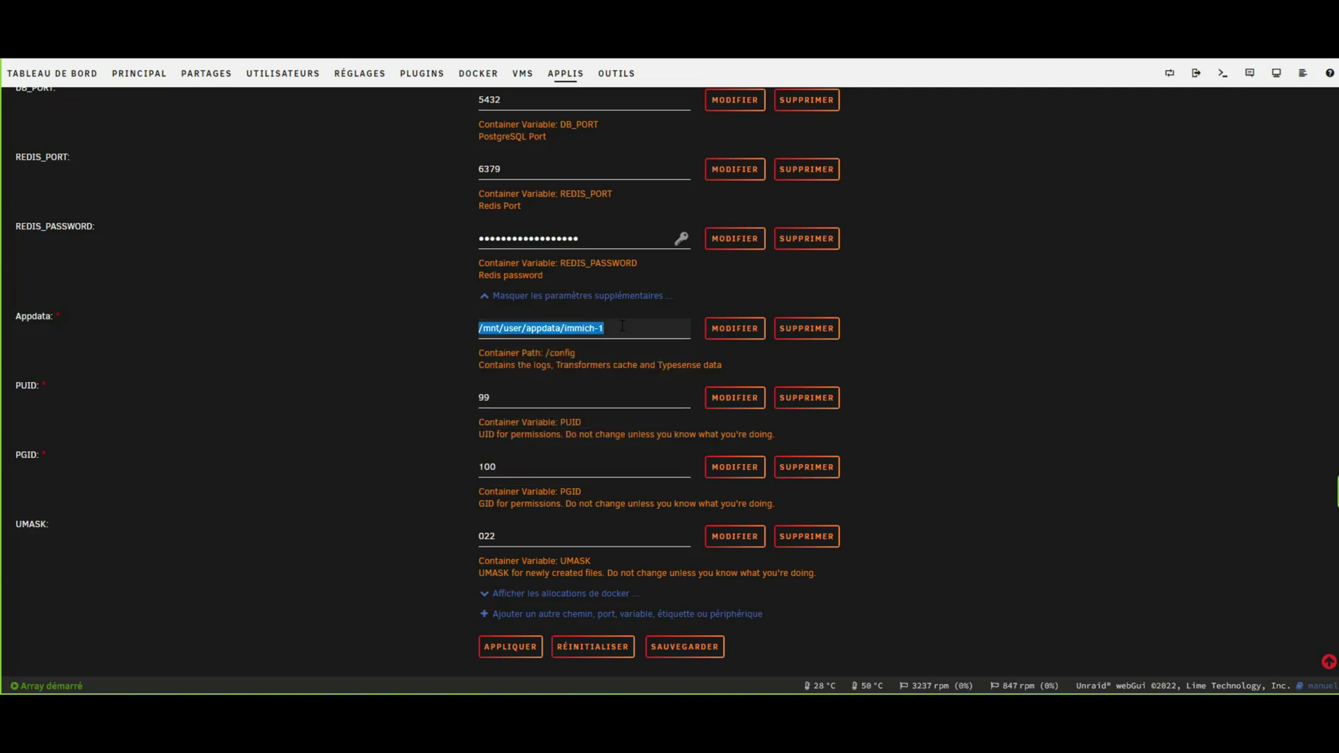
pyautogui.hotkey('ctrl', 'v')
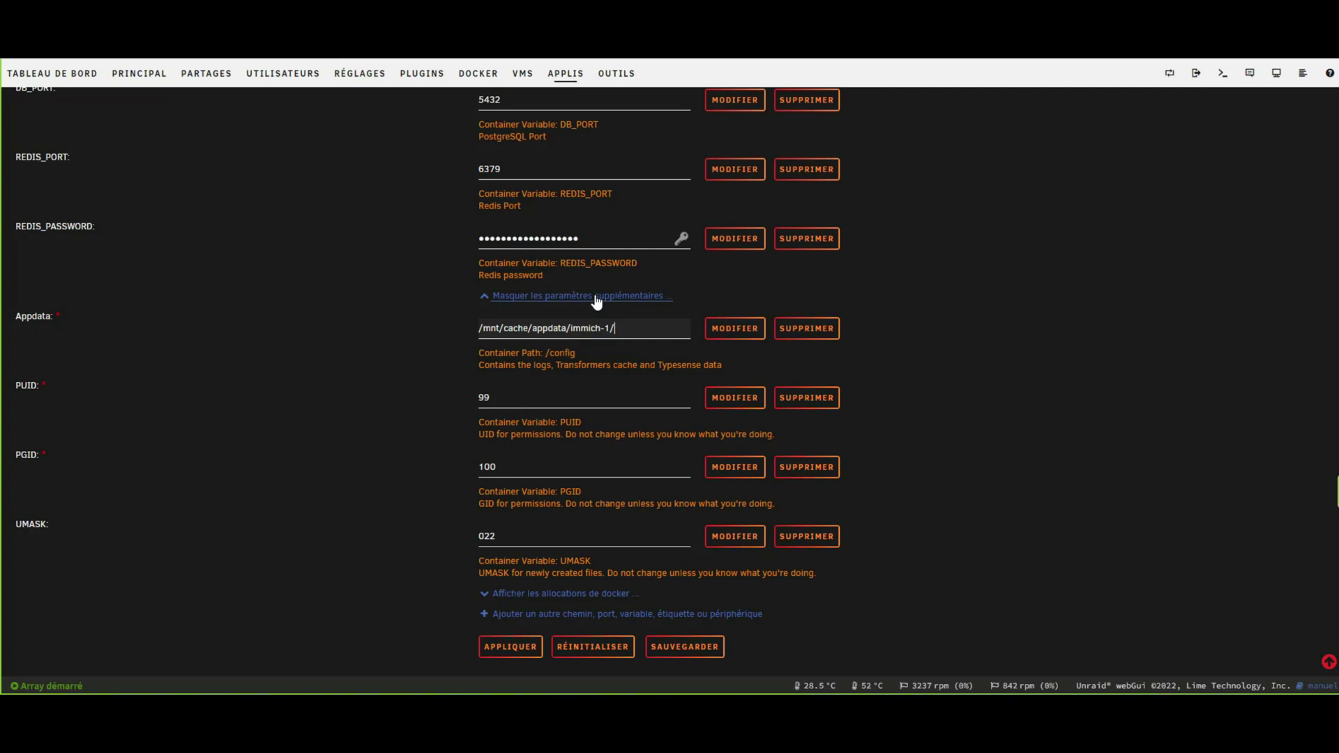
pyautogui.hotkey('ctrl', 'z')
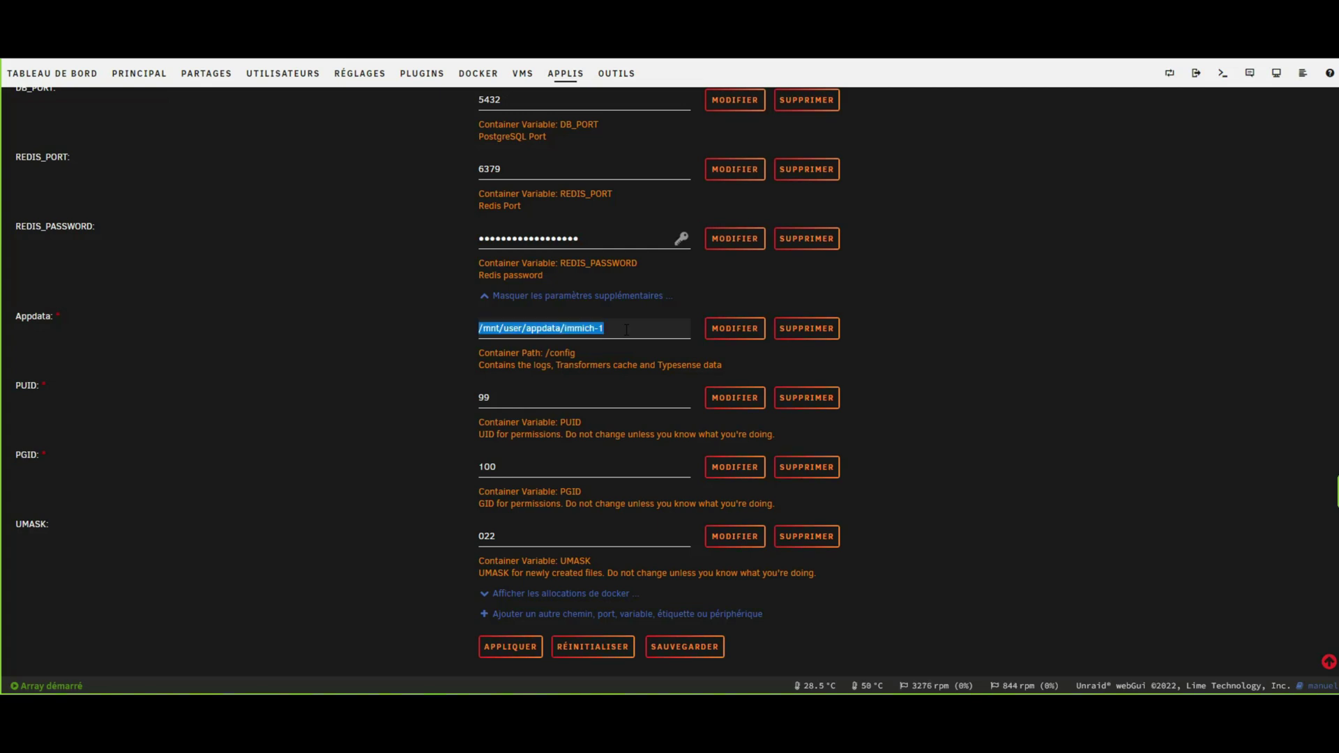
# Append /appdata so Appdata reads /mnt/user/appdata/immich-1/appdata.
pyautogui.click(617, 326)
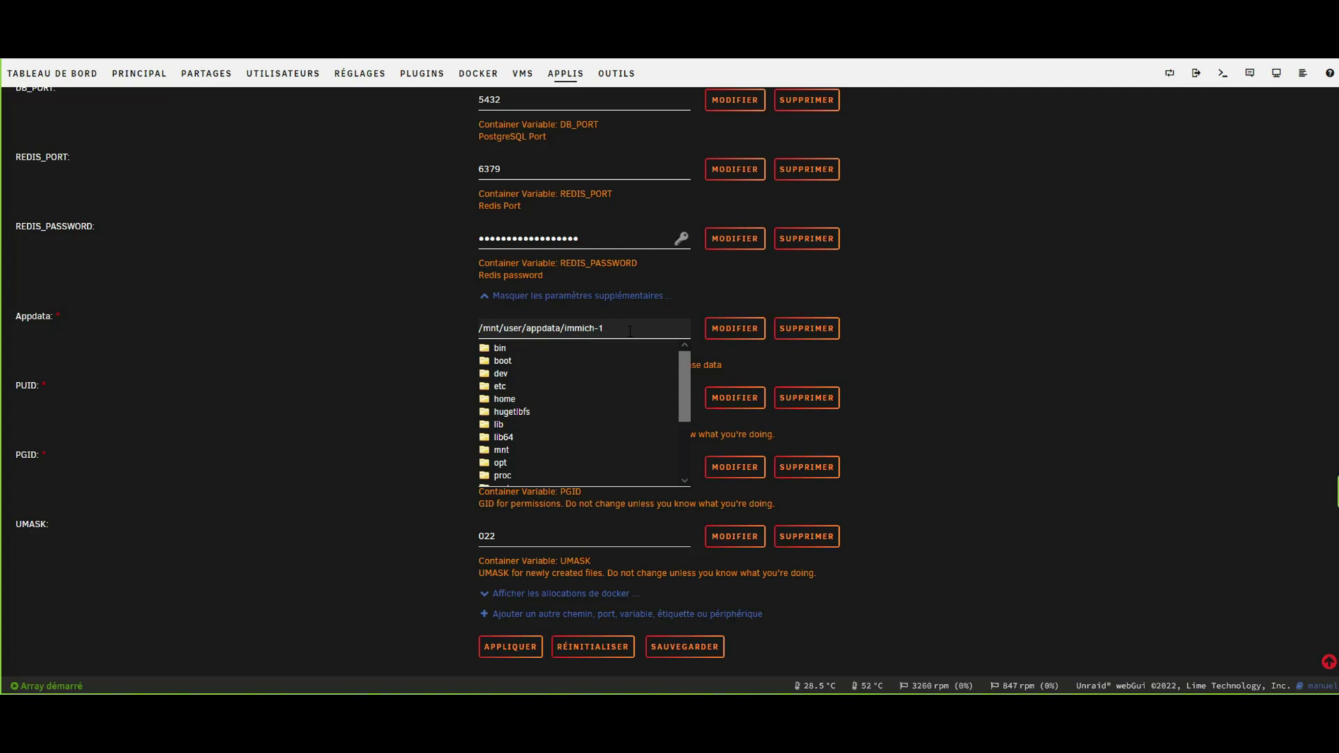
pyautogui.scroll(-3, 547, 397)
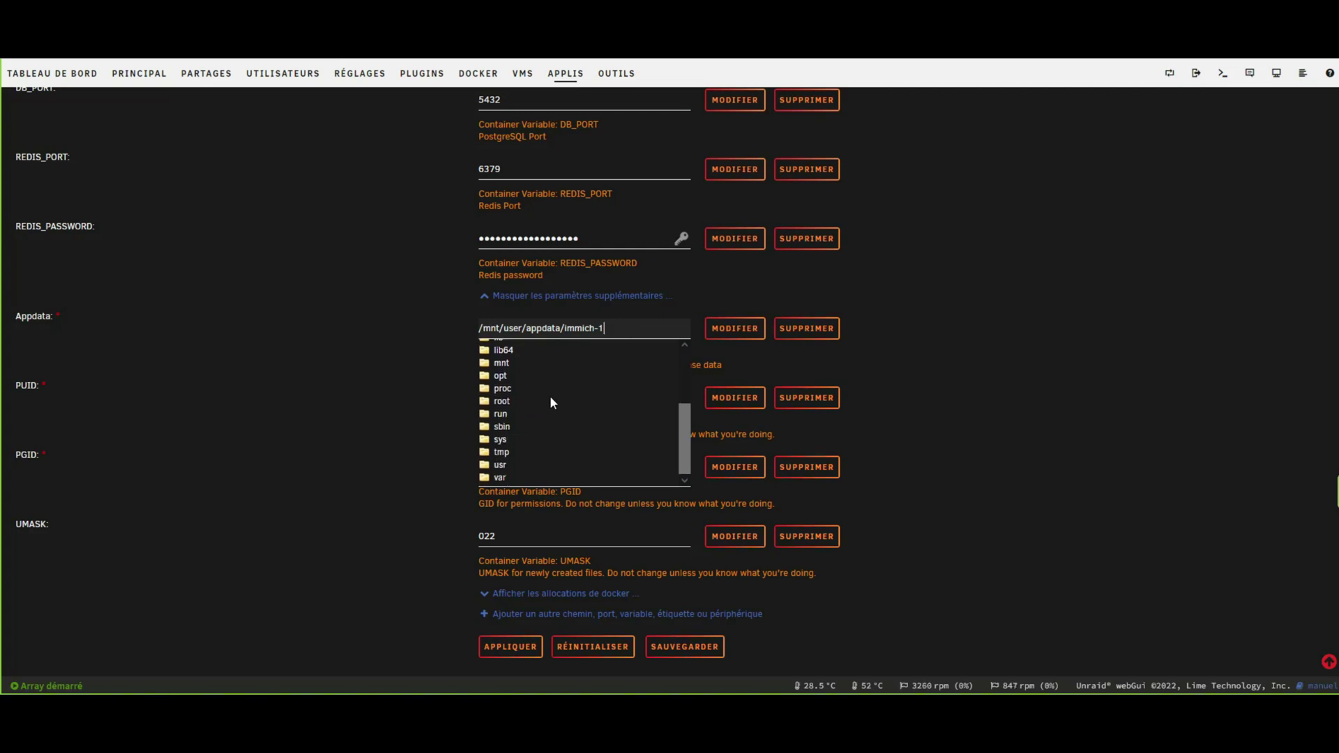
pyautogui.scroll(6, 549, 395)
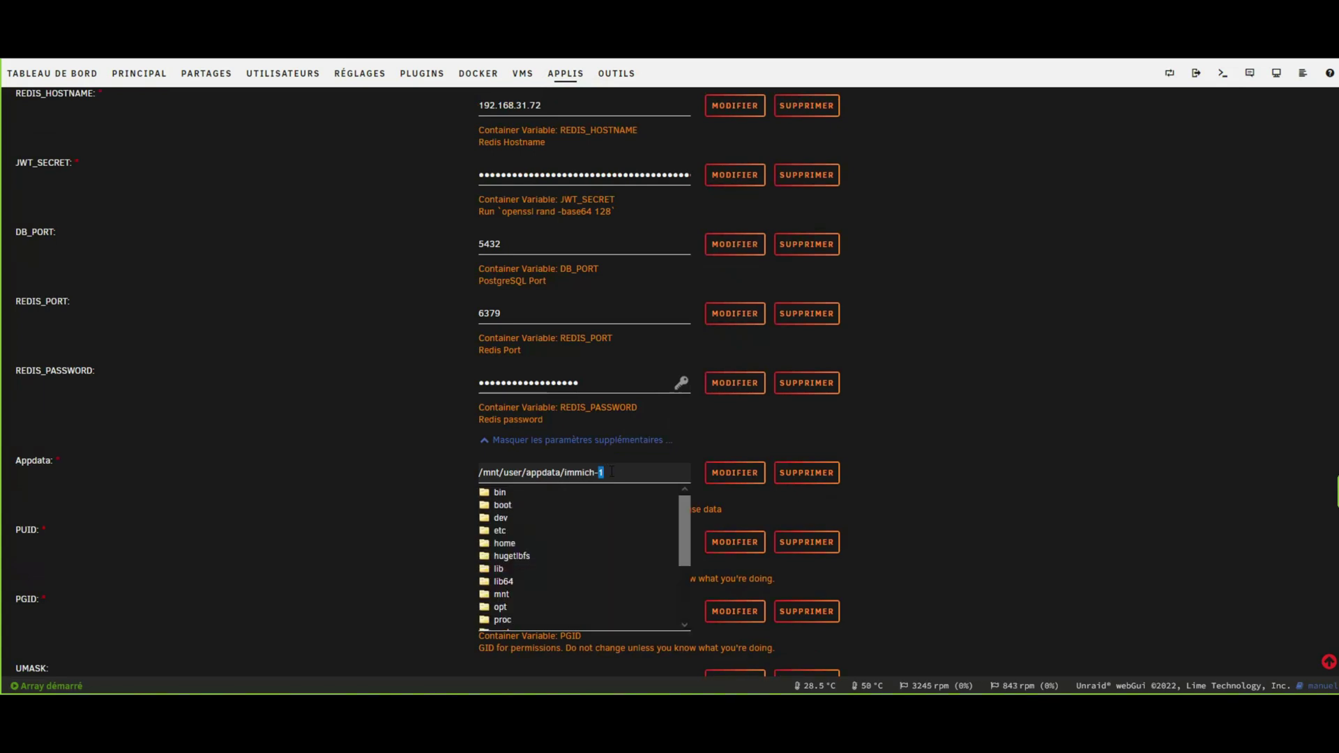
pyautogui.click(617, 461)
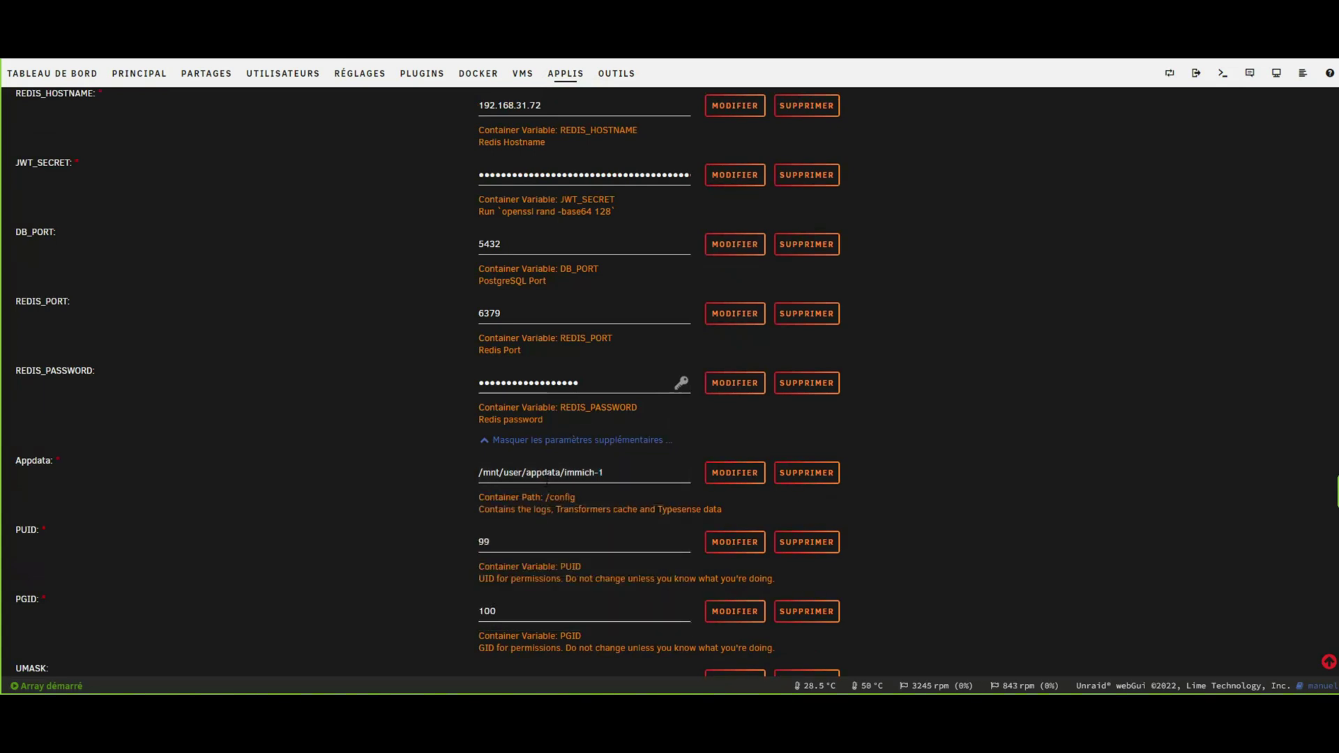
pyautogui.click(623, 472)
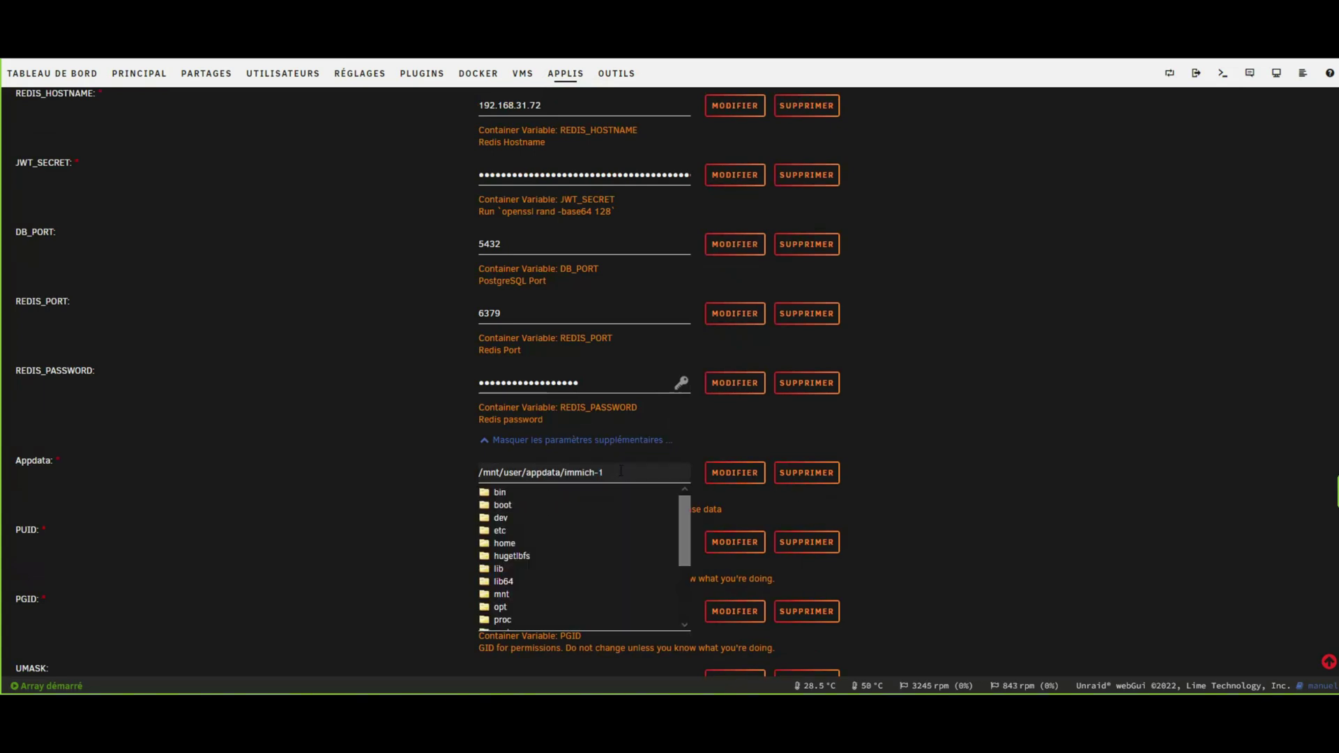
pyautogui.click(311, 459)
pyautogui.click(627, 471)
pyautogui.write('/appdata')
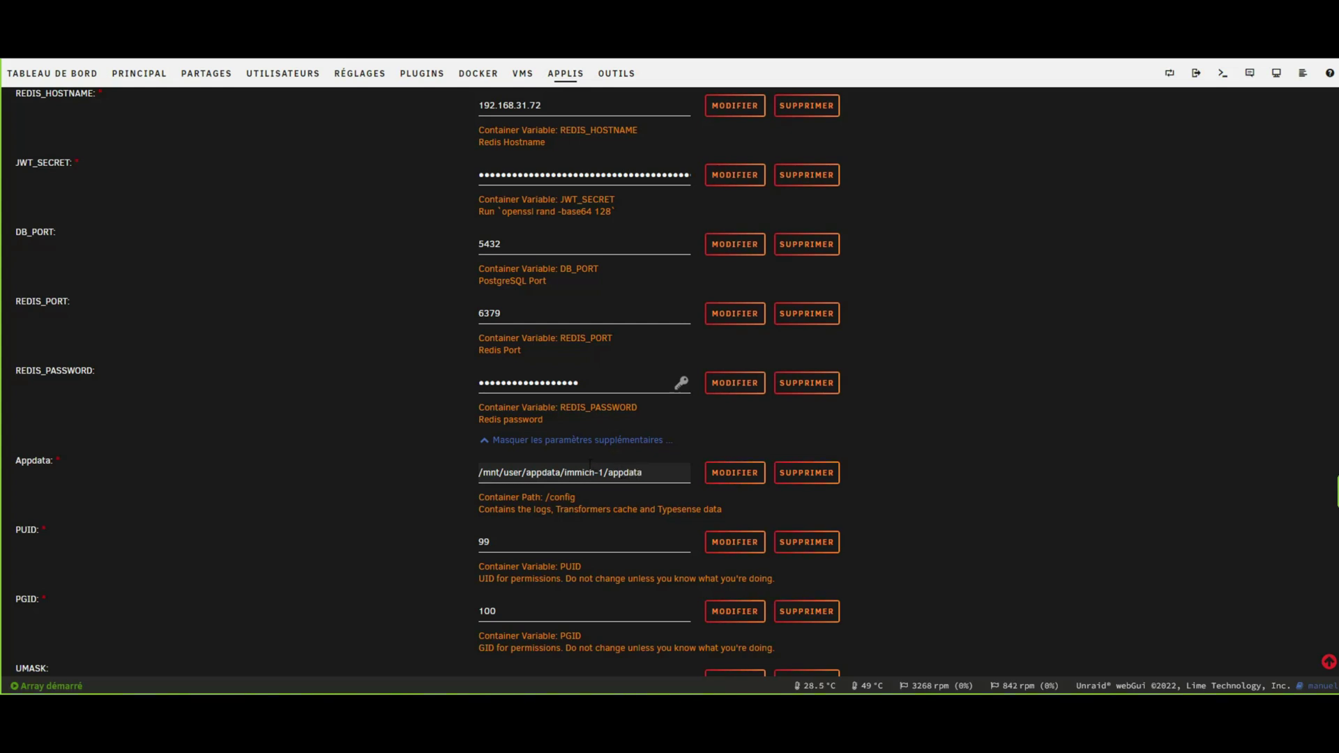
pyautogui.scroll(-2, 590, 464)
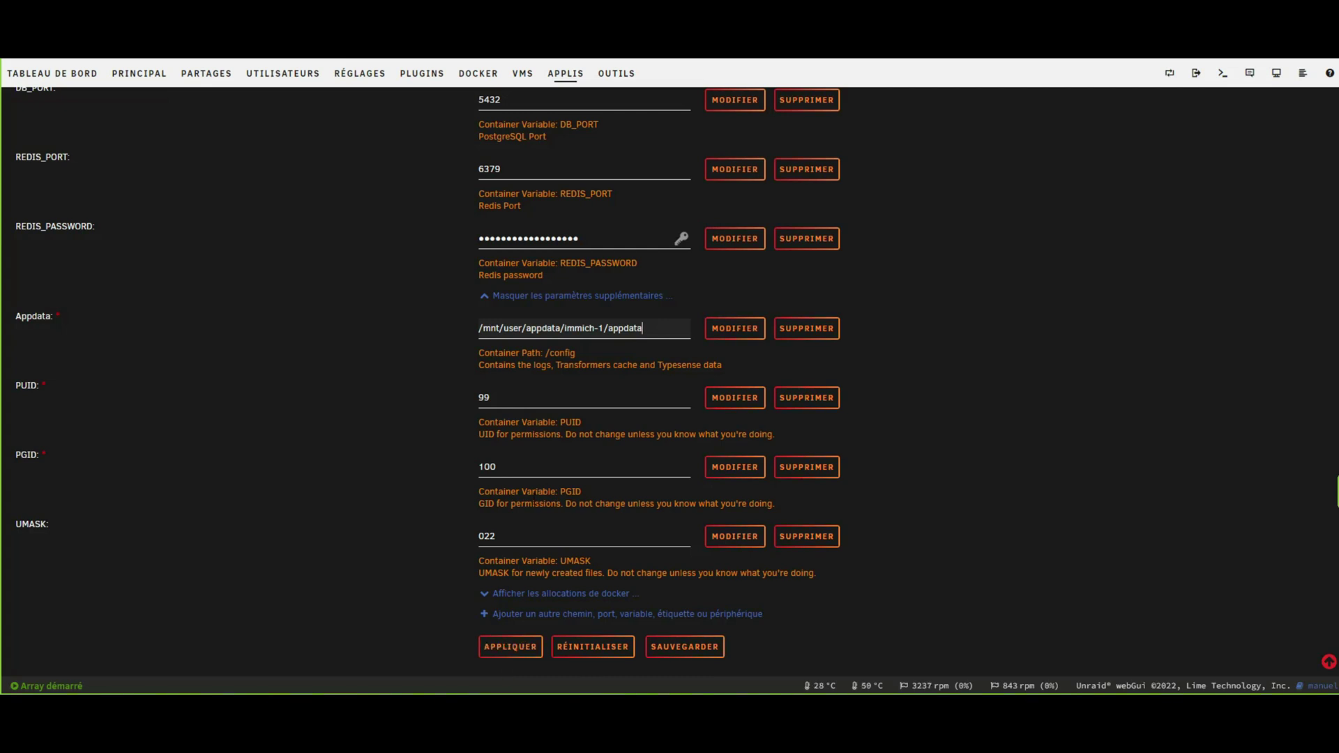
pyautogui.scroll(14, 590, 377)
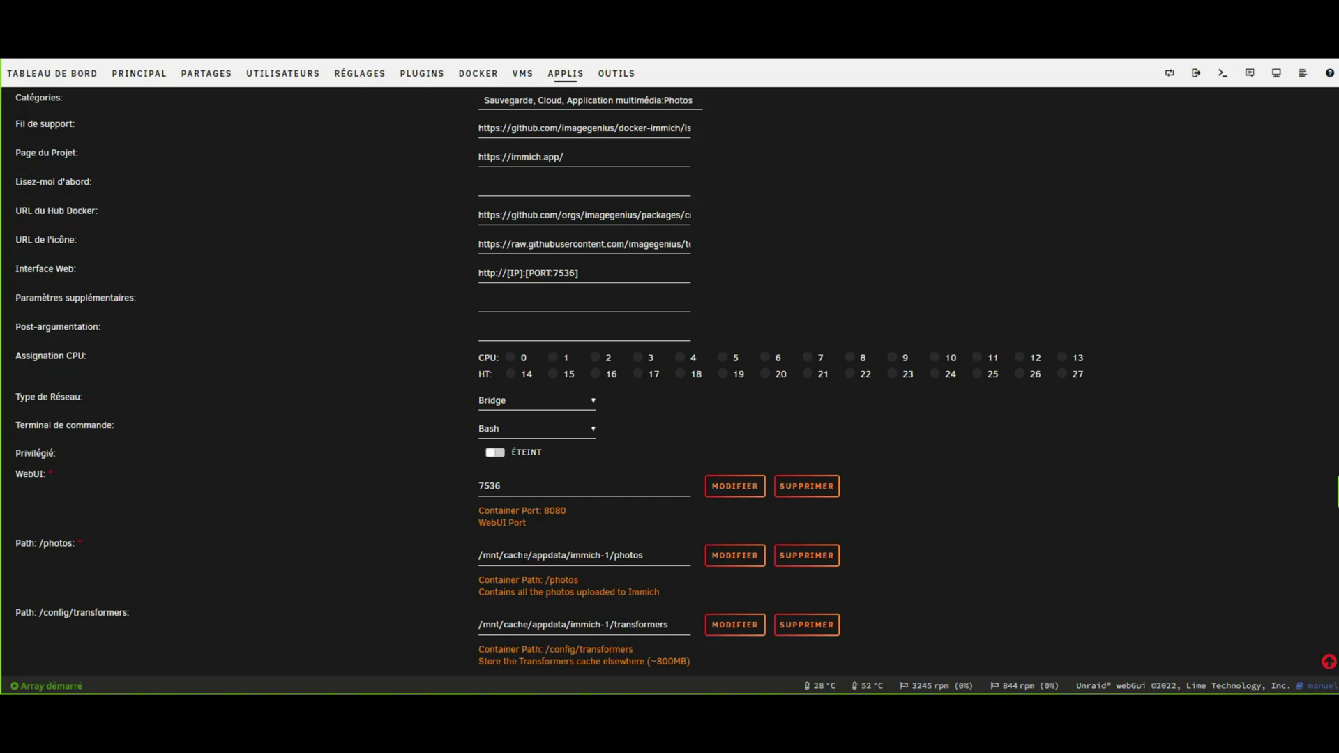
pyautogui.scroll(3, 523, 558)
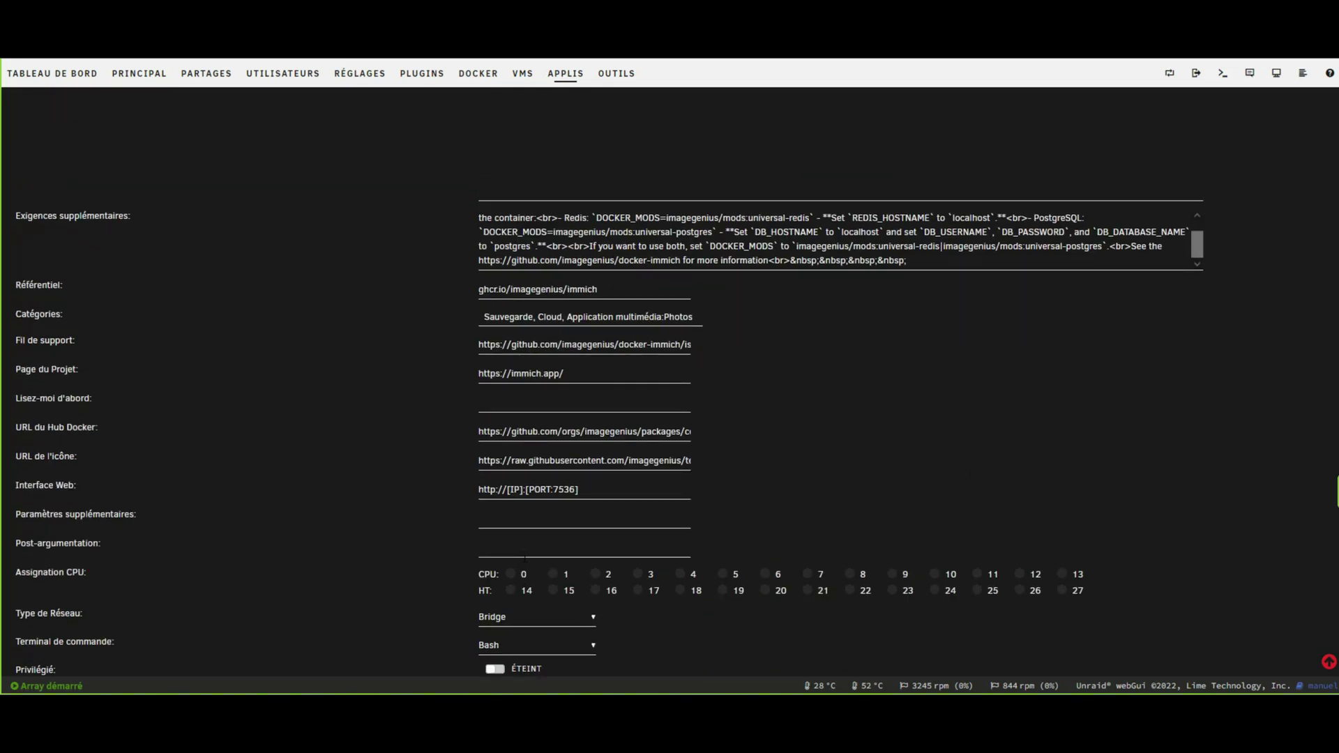
pyautogui.scroll(-17, 530, 547)
# Apply the settings to recreate immich-1, then open its WebUI on port 7536.
pyautogui.click(495, 654)
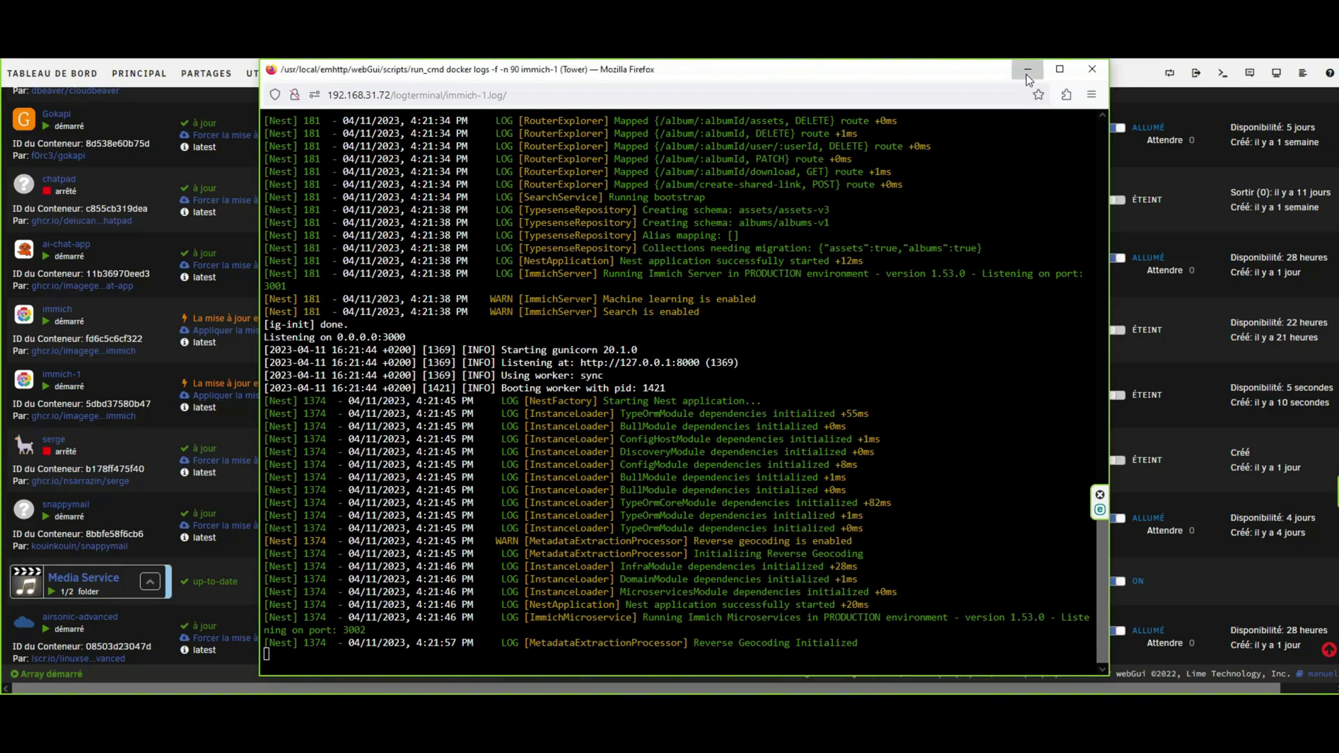
pyautogui.click(1026, 72)
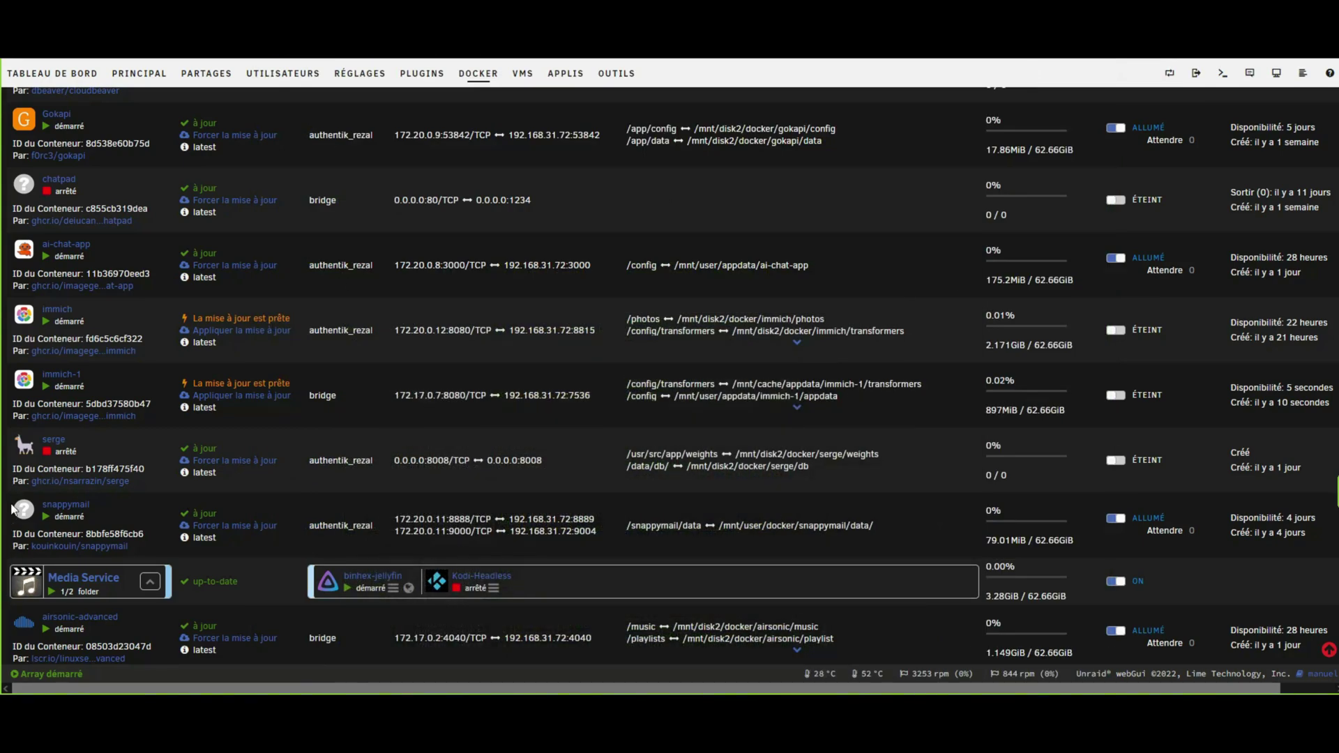
pyautogui.click(24, 379)
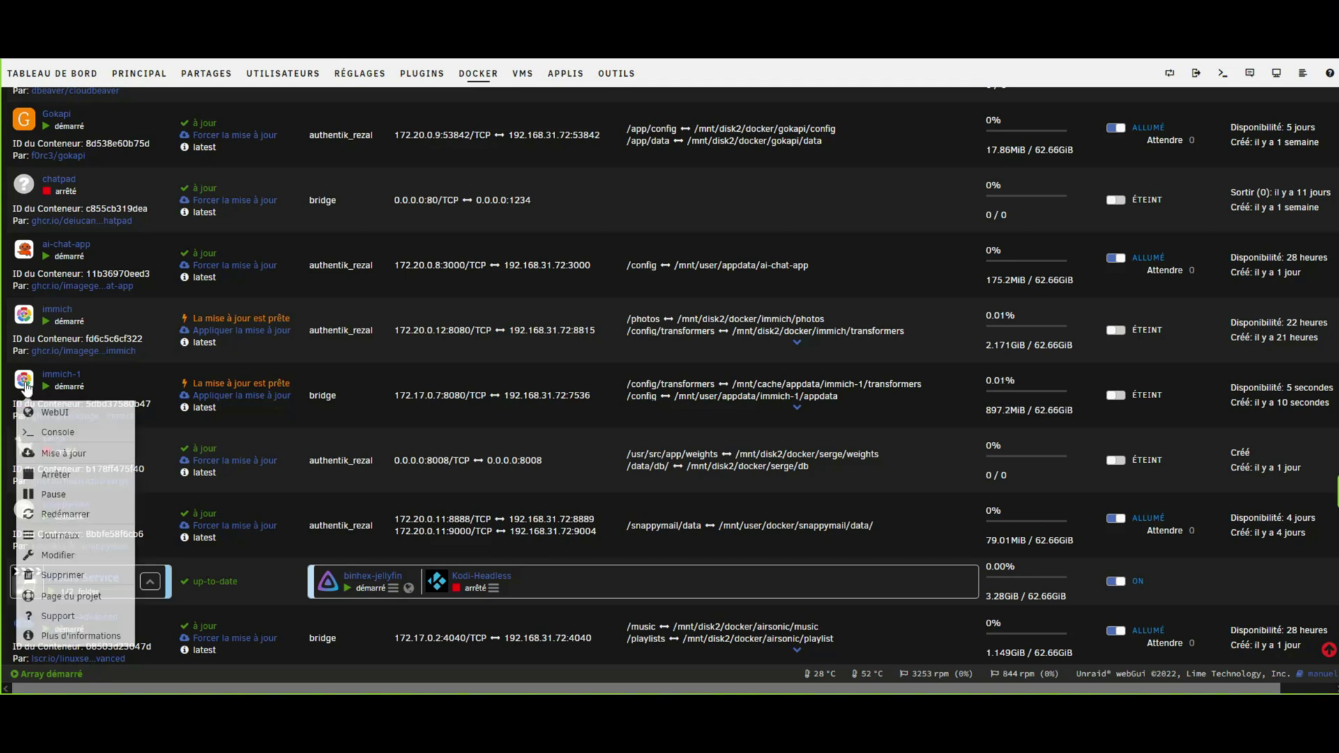
pyautogui.click(54, 413)
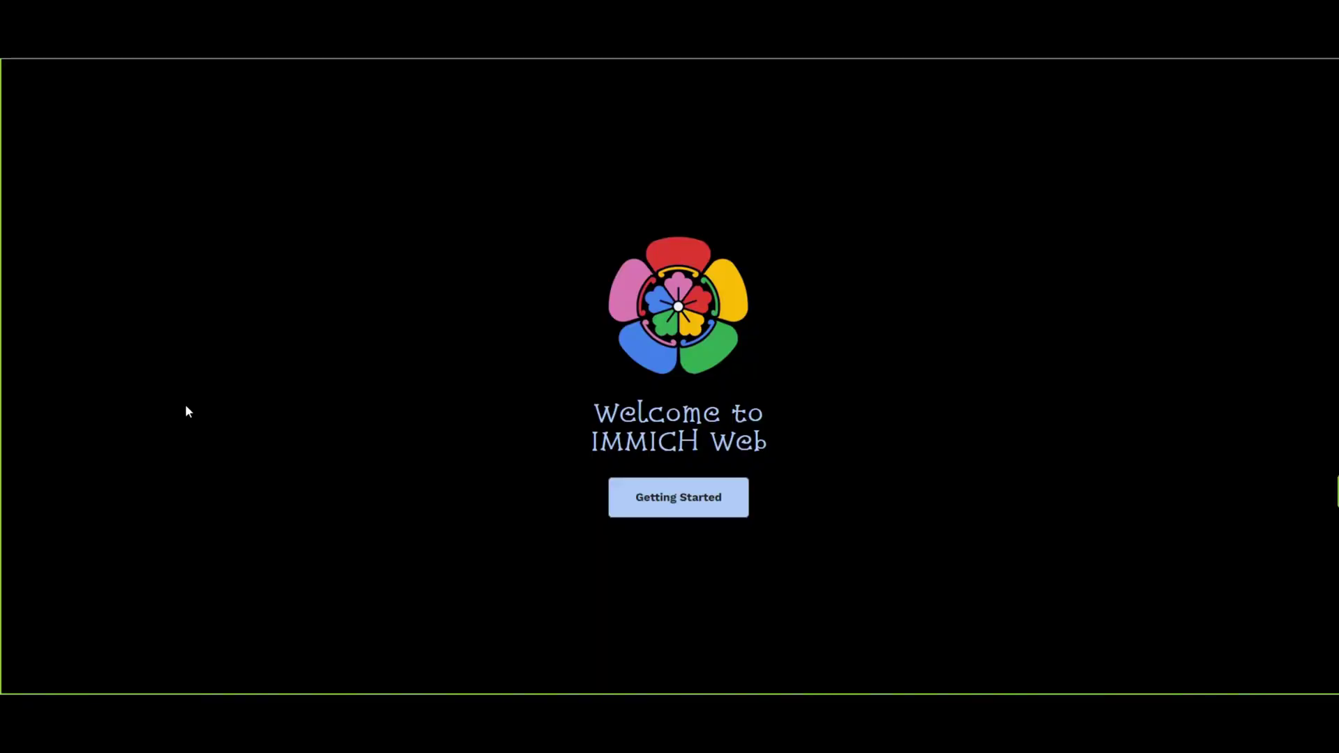
# Start the Immich first-time setup and enter the admin e-mail address.
pyautogui.click(657, 504)
pyautogui.scroll(-2, 512, 504)
pyautogui.scroll(2, 512, 504)
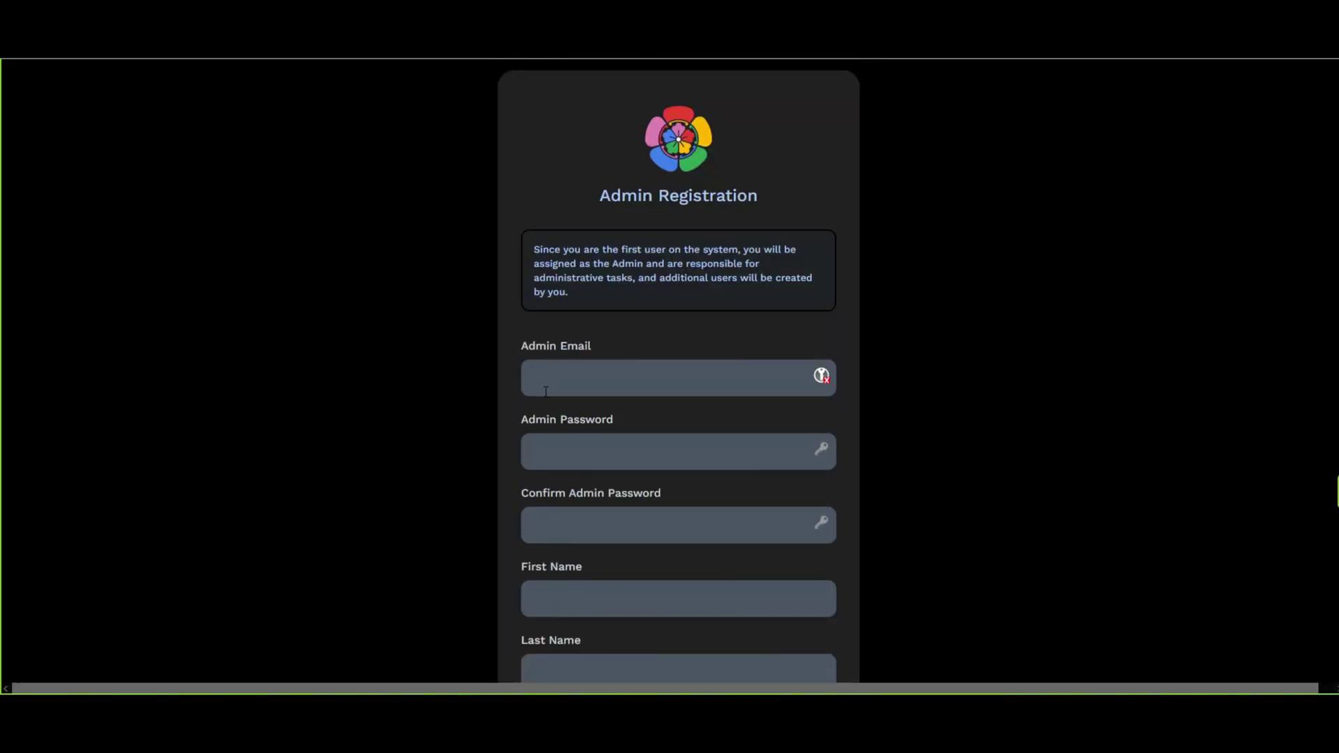
pyautogui.scroll(-2, 439, 518)
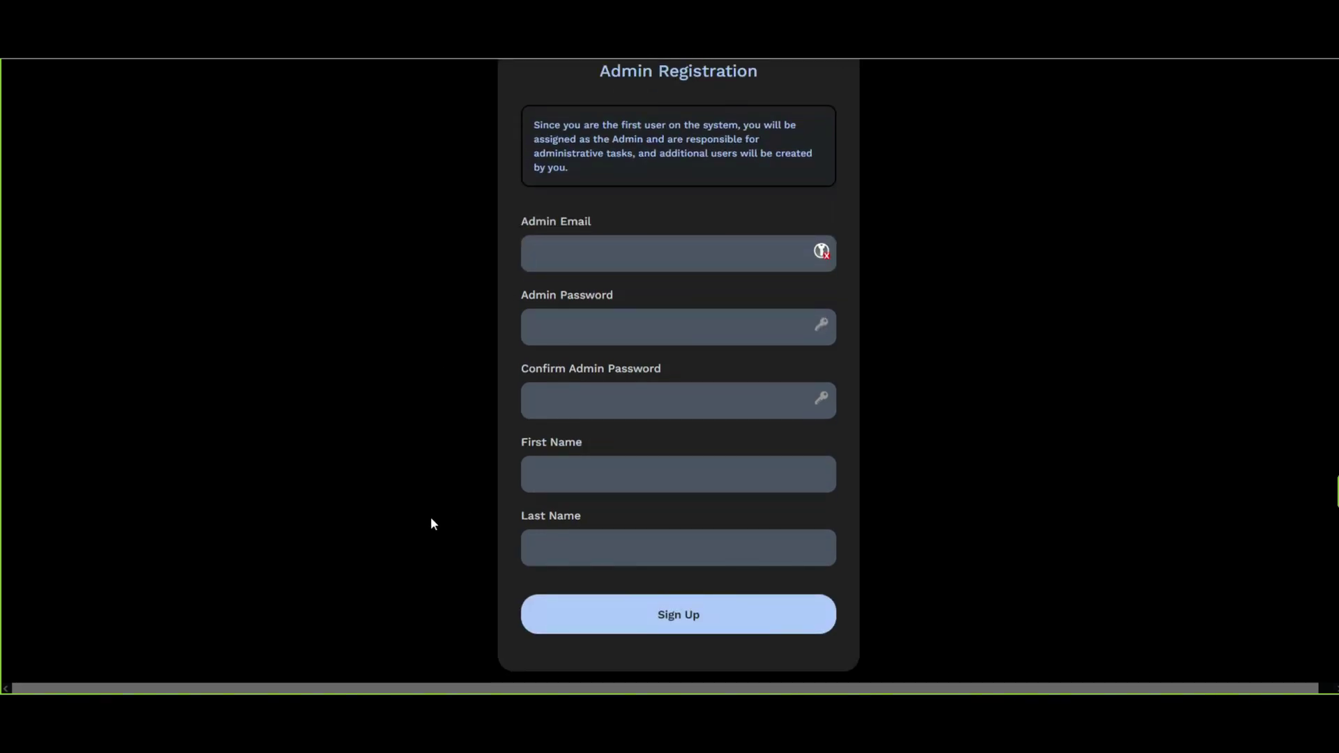
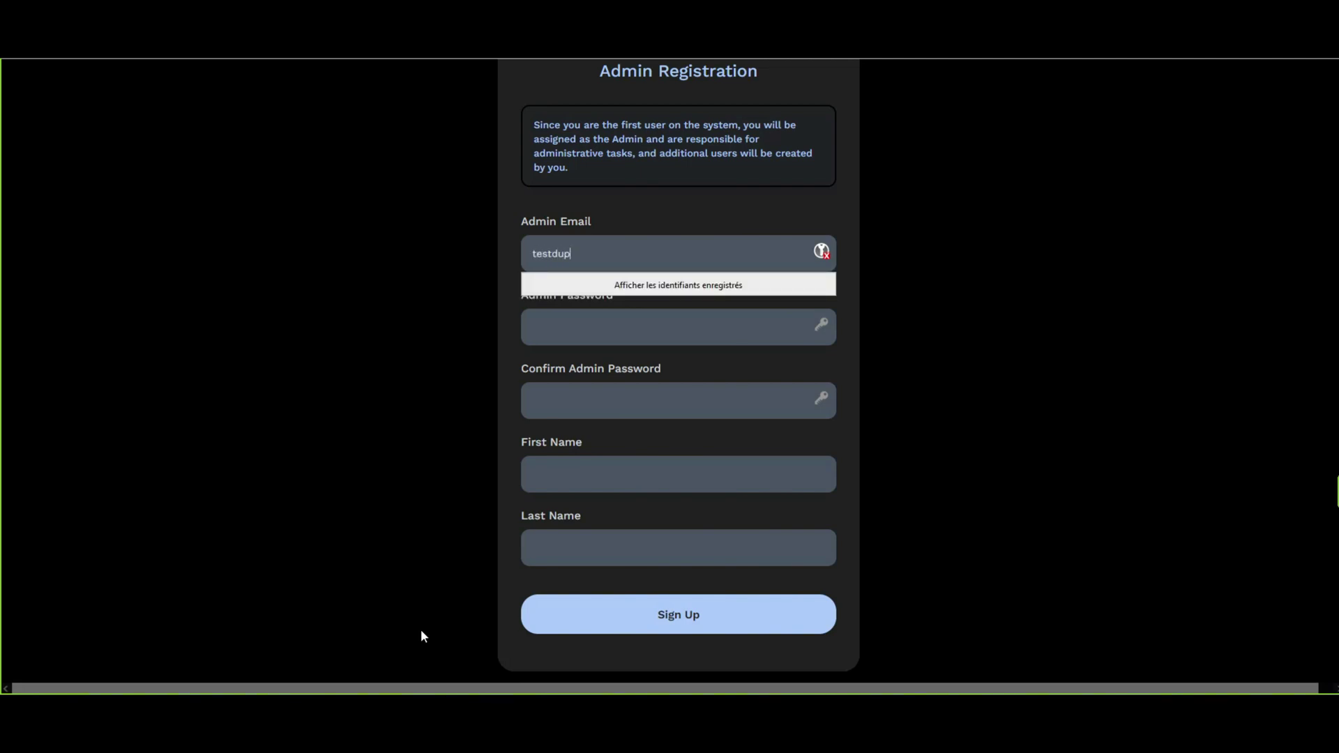
# Fill in the admin password and confirm it.
pyautogui.press('Tab')
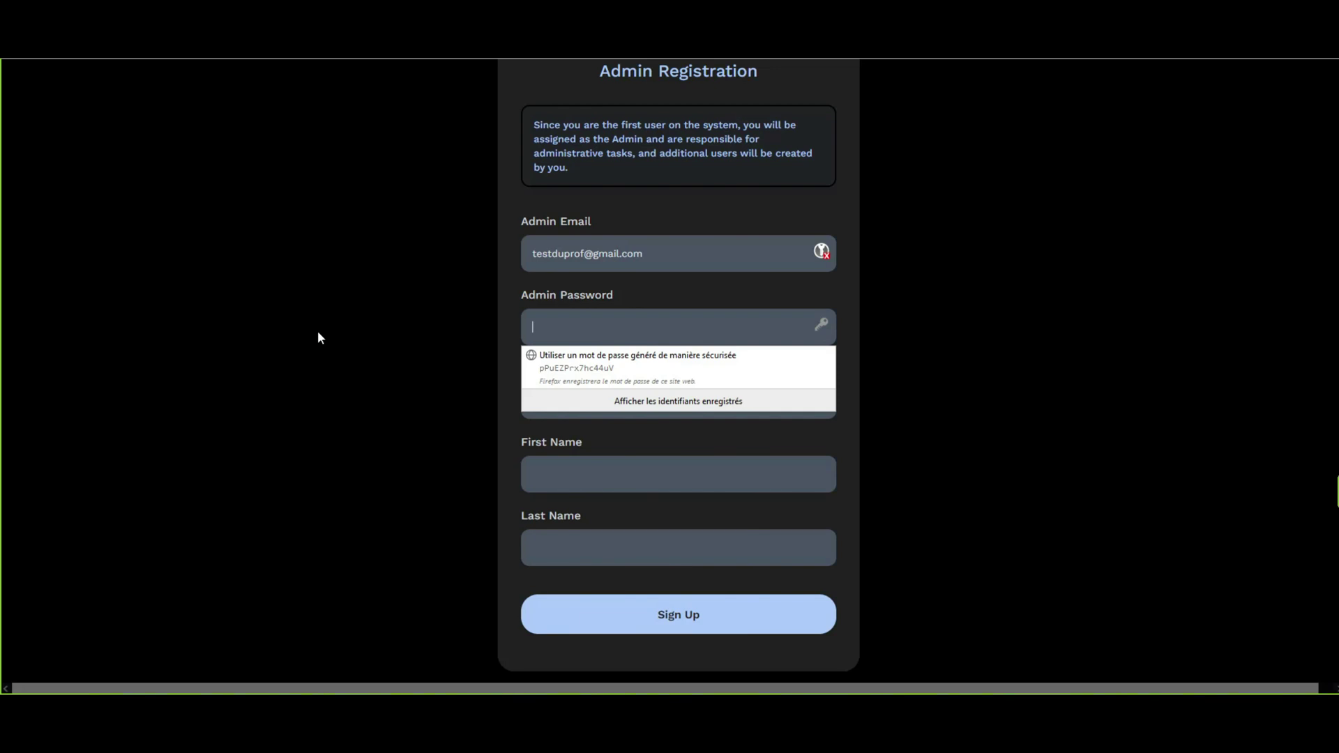
pyautogui.write('ad')
pyautogui.press('BackSpace')
pyautogui.press('BackSpace')
pyautogui.click(701, 250)
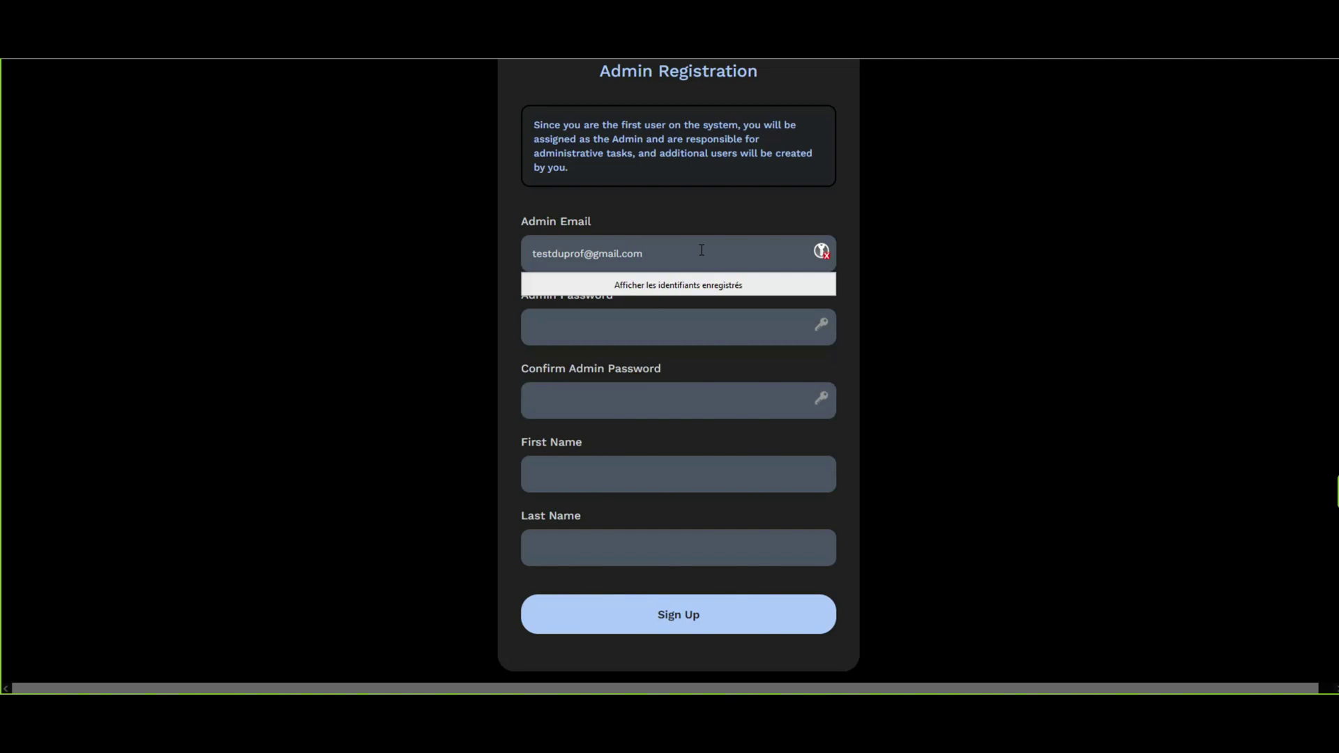
pyautogui.hotkey('ctrl', 'a')
pyautogui.hotkey('ctrl', 'v')
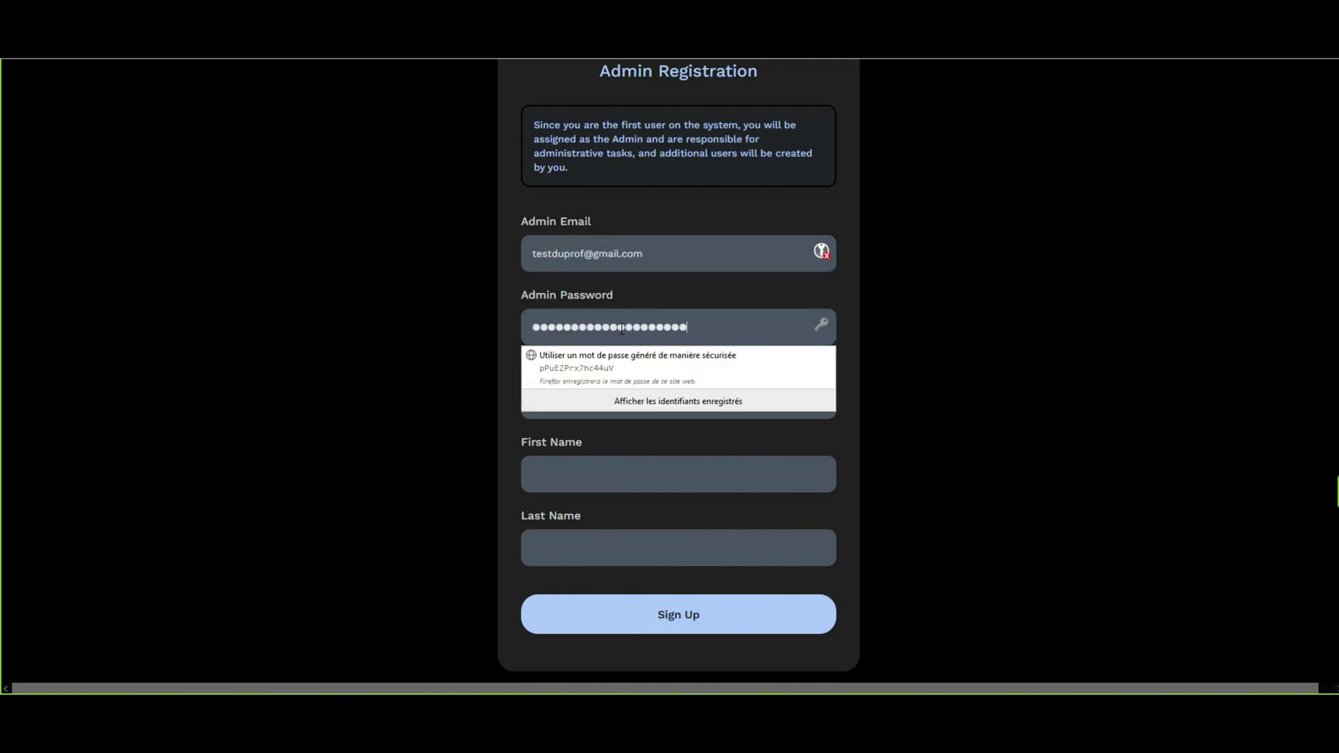
pyautogui.click(690, 389)
pyautogui.hotkey('ctrl', 'v')
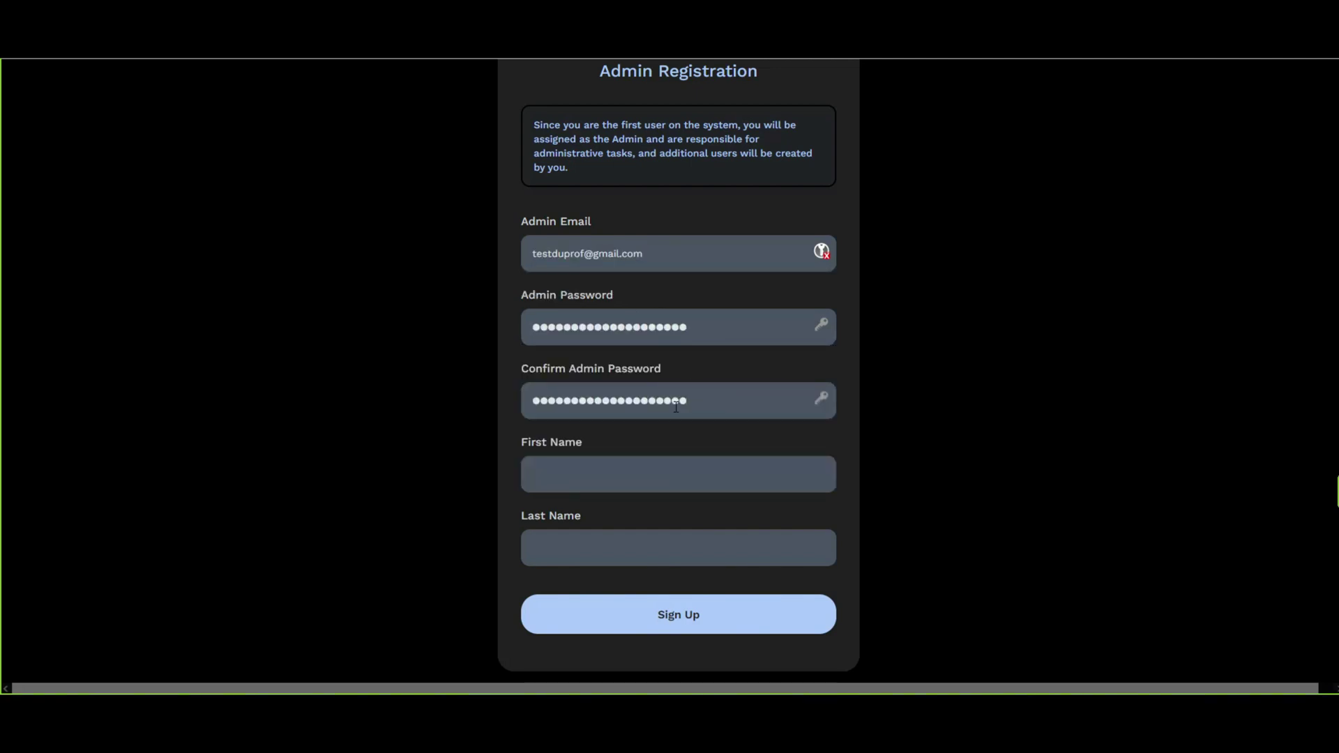
# Enter the admin's first and last name and submit the registration.
pyautogui.click(595, 468)
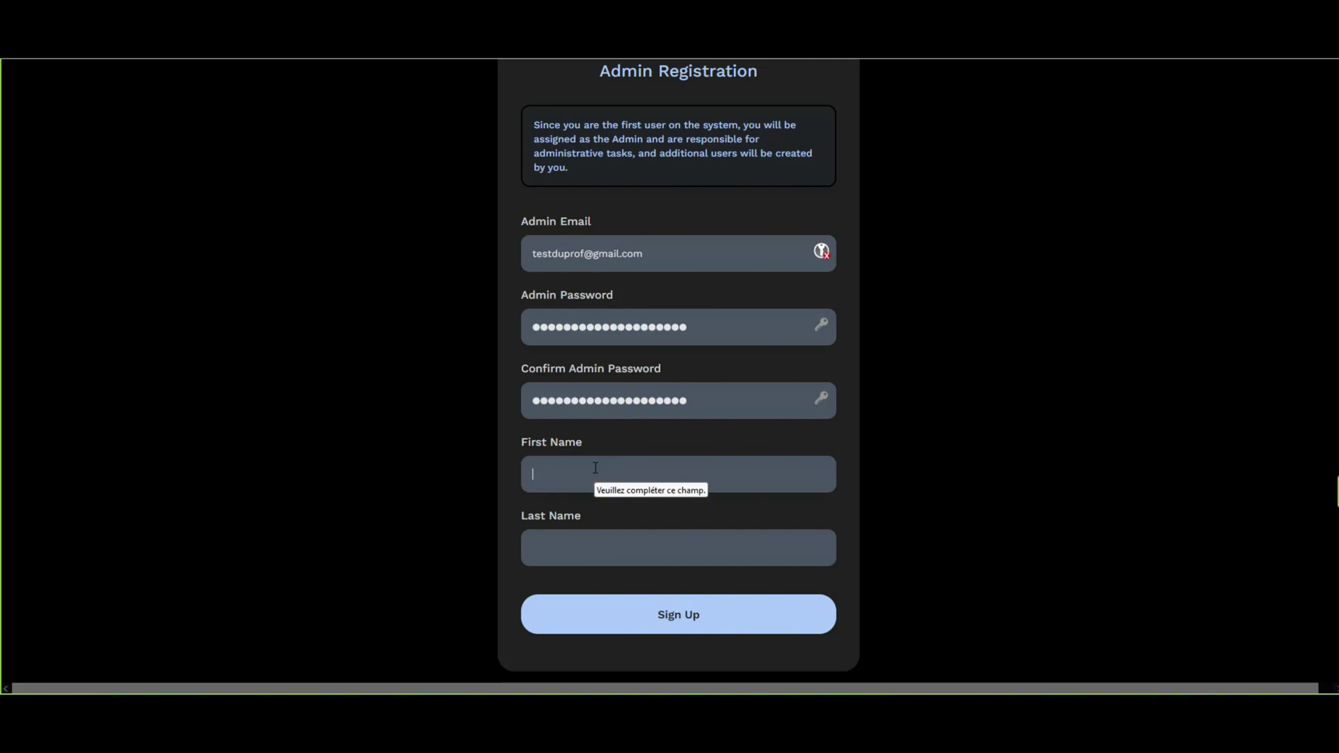
pyautogui.write('test')
pyautogui.write('dup')
pyautogui.write('rof')
pyautogui.click(668, 617)
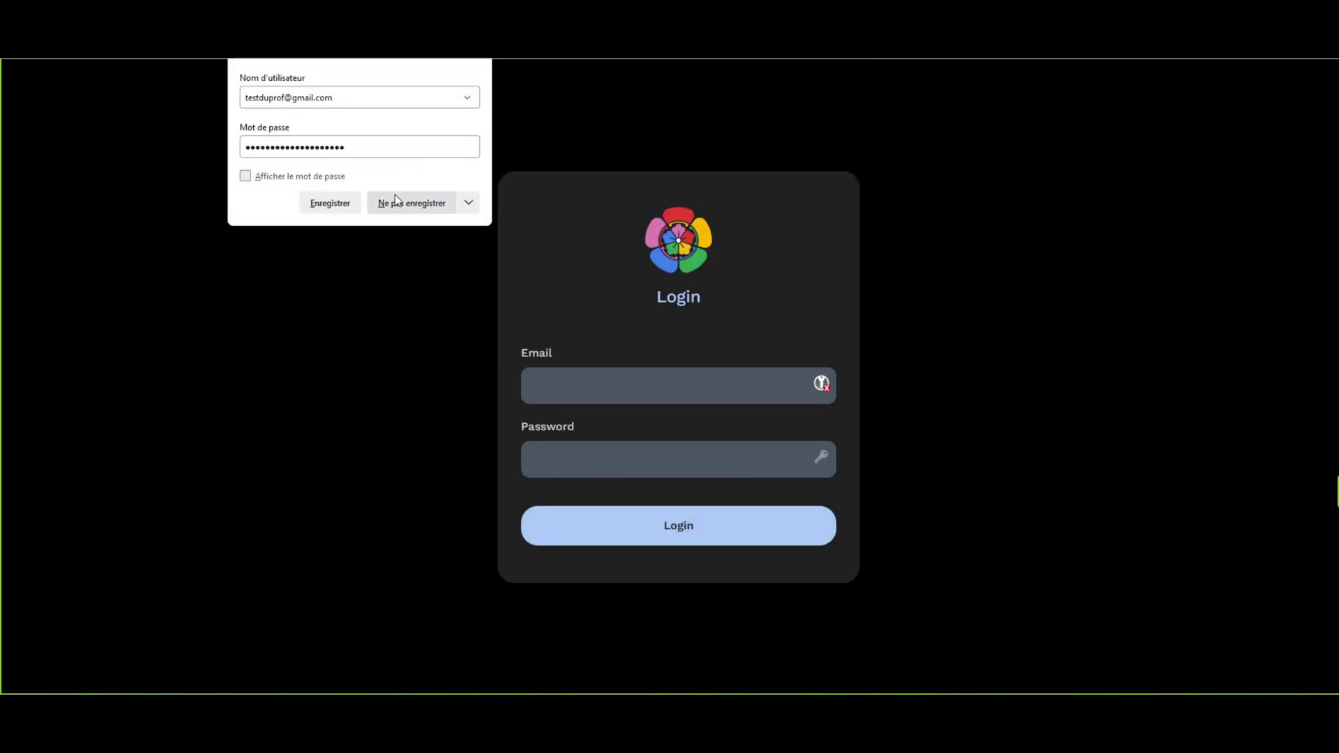
# Log in as admin with the saved e-mail and password, then switch Immich to dark theme.
pyautogui.click(401, 212)
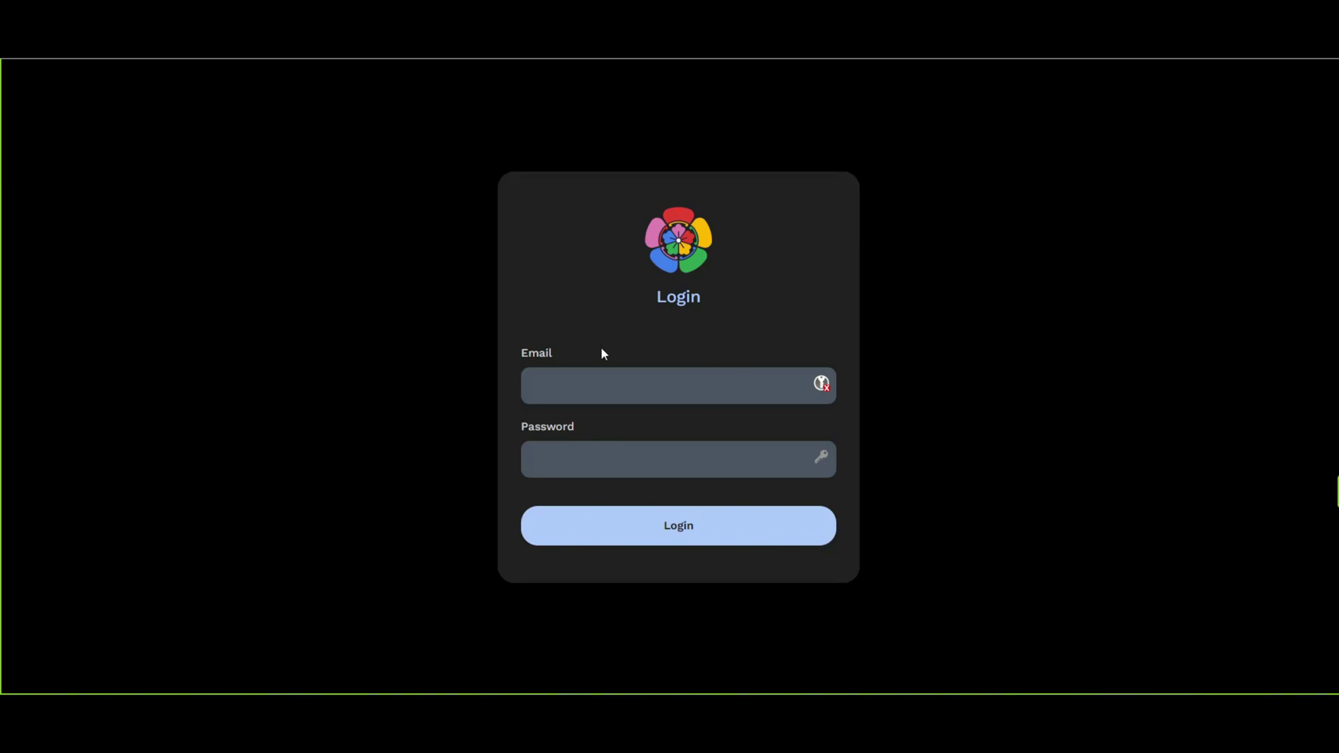
pyautogui.click(575, 368)
pyautogui.press('Down')
pyautogui.press('Return')
pyautogui.click(608, 454)
pyautogui.hotkey('ctrl', 'v')
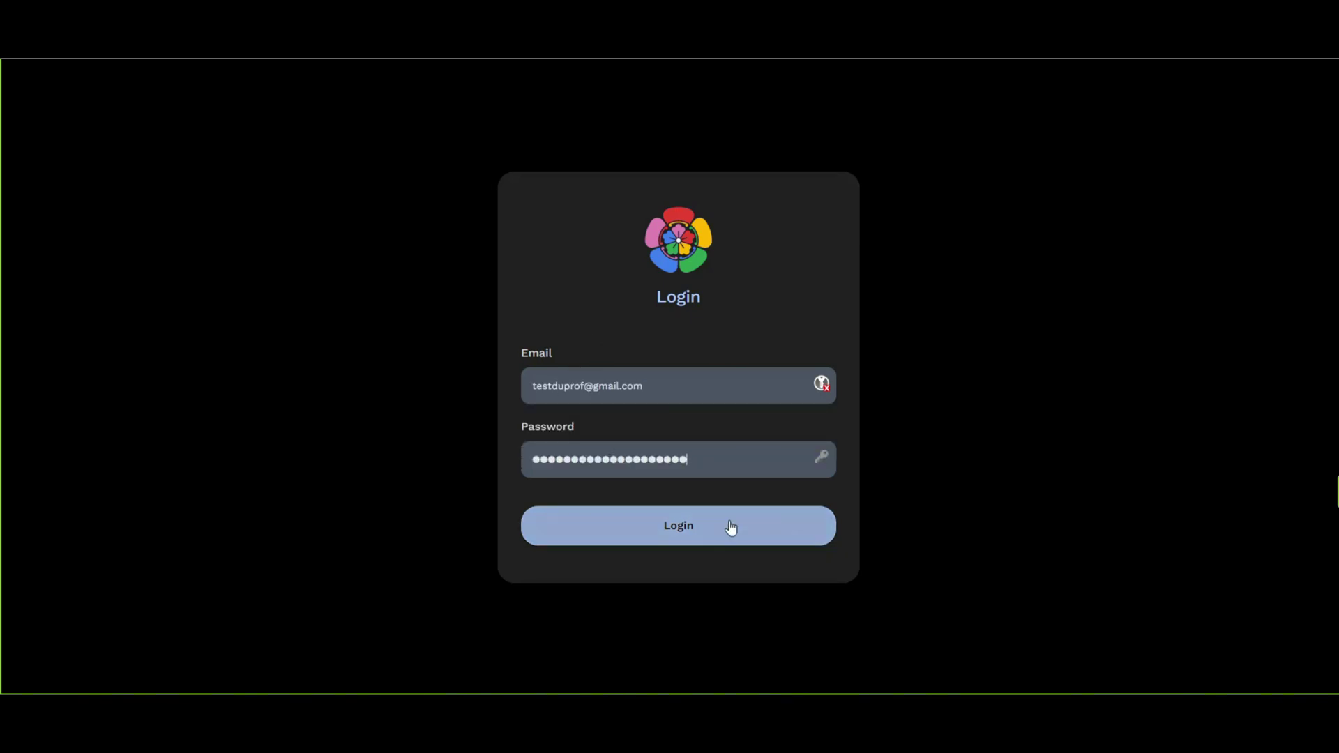
pyautogui.click(681, 520)
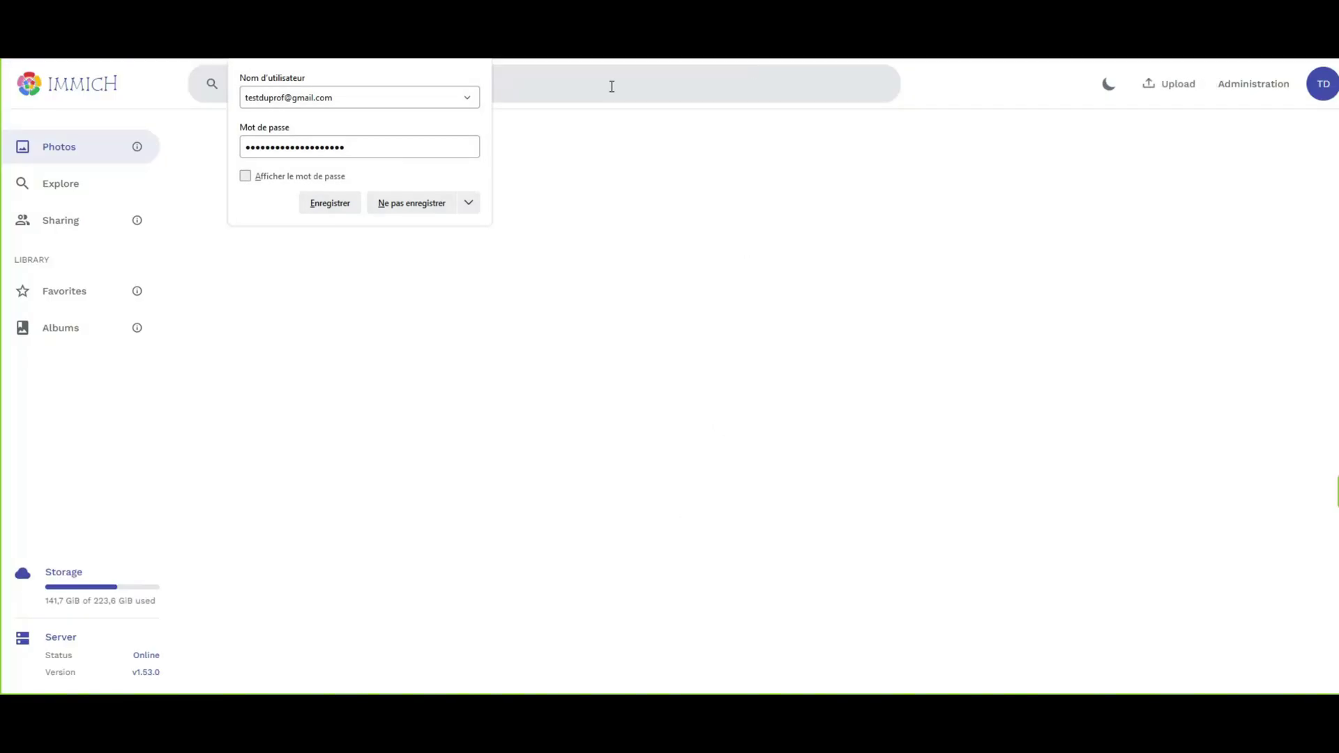
pyautogui.click(407, 207)
pyautogui.click(1111, 86)
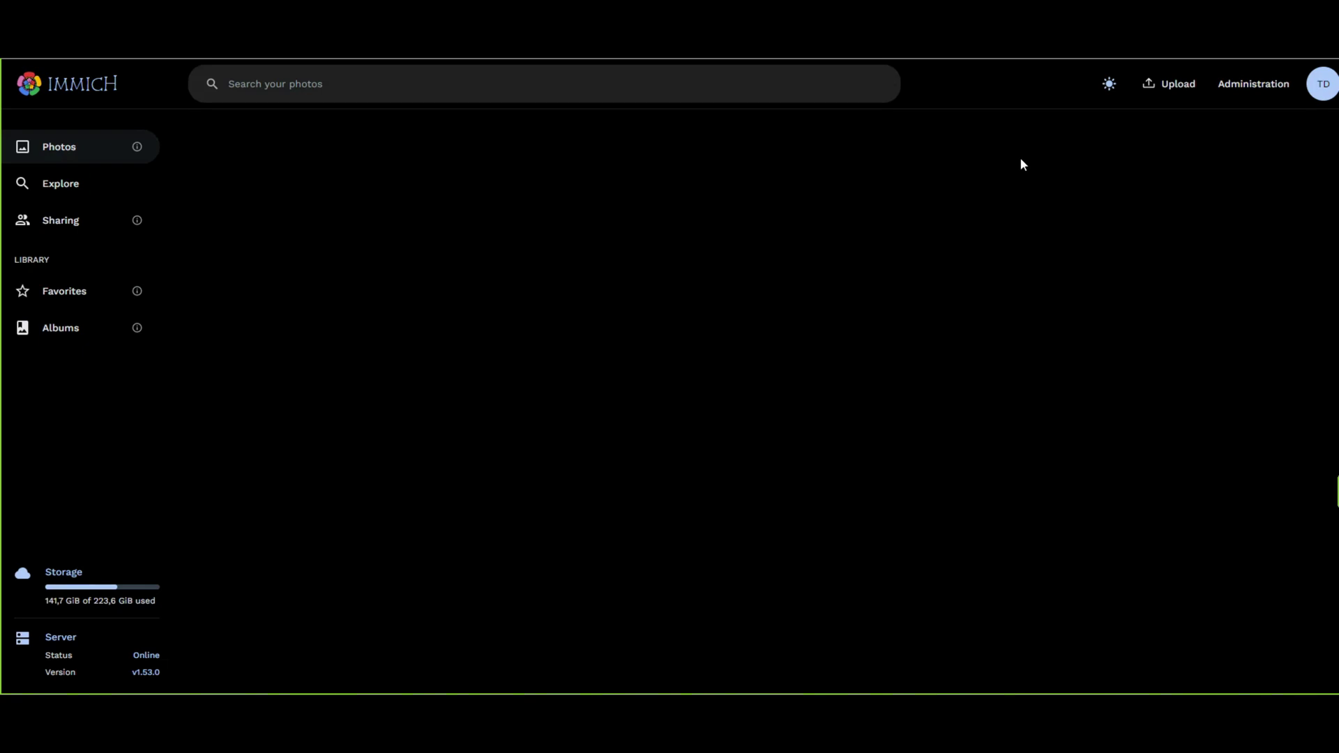
# Start a new user in Administration and enter the new user's e-mail address.
pyautogui.click(1276, 86)
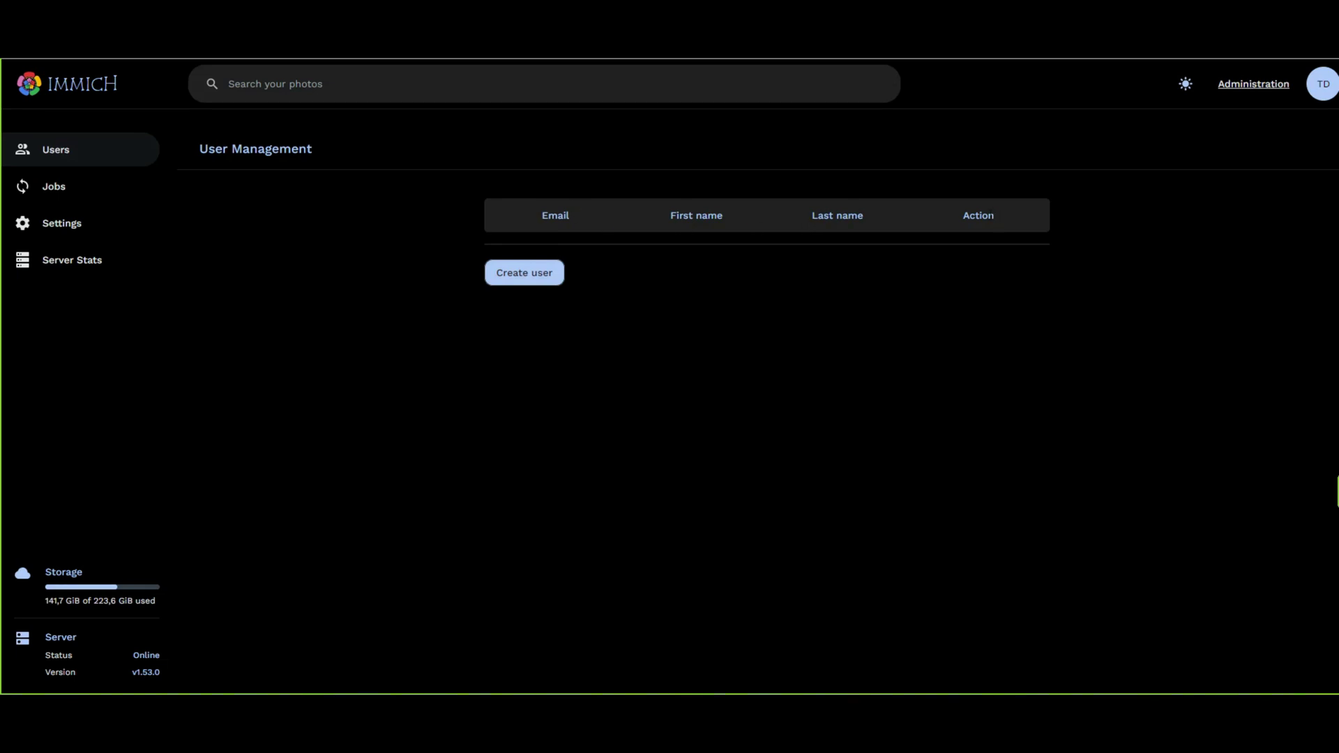
pyautogui.click(540, 278)
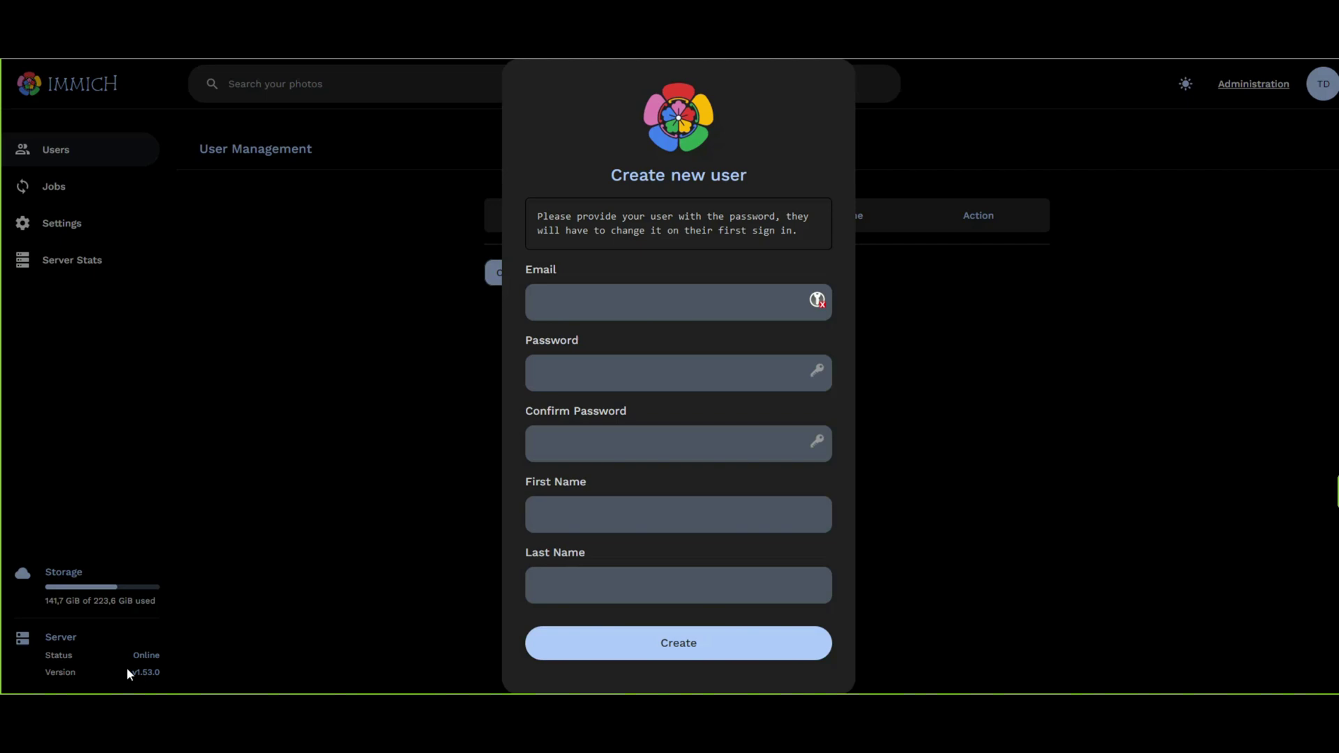
pyautogui.write('testdelapro')
pyautogui.hotkey('ctrl', 'a')
pyautogui.hotkey('ctrl', 'v')
pyautogui.moveTo(570, 304); pyautogui.dragTo(561, 301)
pyautogui.press('BackSpace')
pyautogui.write('ela')
pyautogui.hotkey('ctrl', 'a')
pyautogui.hotkey('ctrl', 'c')
# Enter and confirm the new user's password, with first name 'test' and a last name.
pyautogui.click(597, 368)
pyautogui.hotkey('ctrl', 'v')
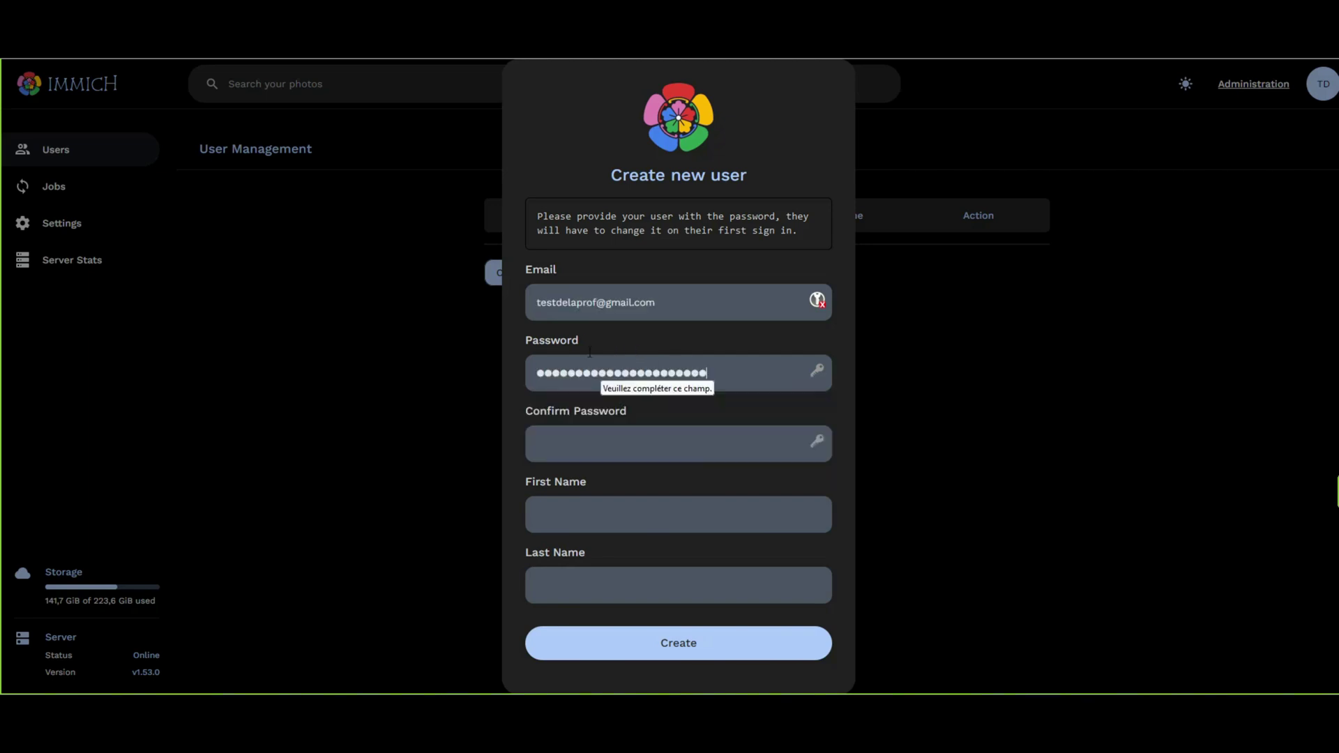
pyautogui.click(548, 436)
pyautogui.hotkey('ctrl', 'v')
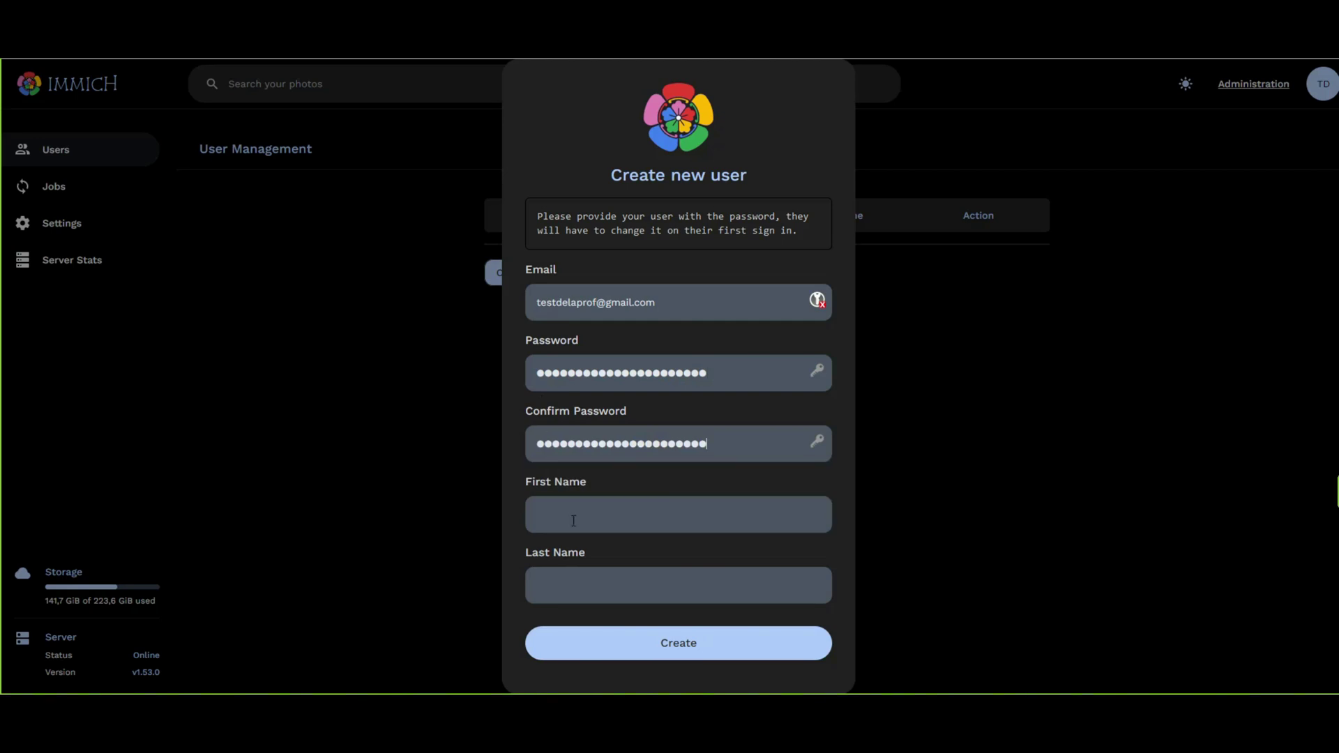
pyautogui.write('tes')
pyautogui.press('Tab')
pyautogui.write('delapro')
# Create the user account, then confirm its details unchanged via Edit.
pyautogui.click(630, 635)
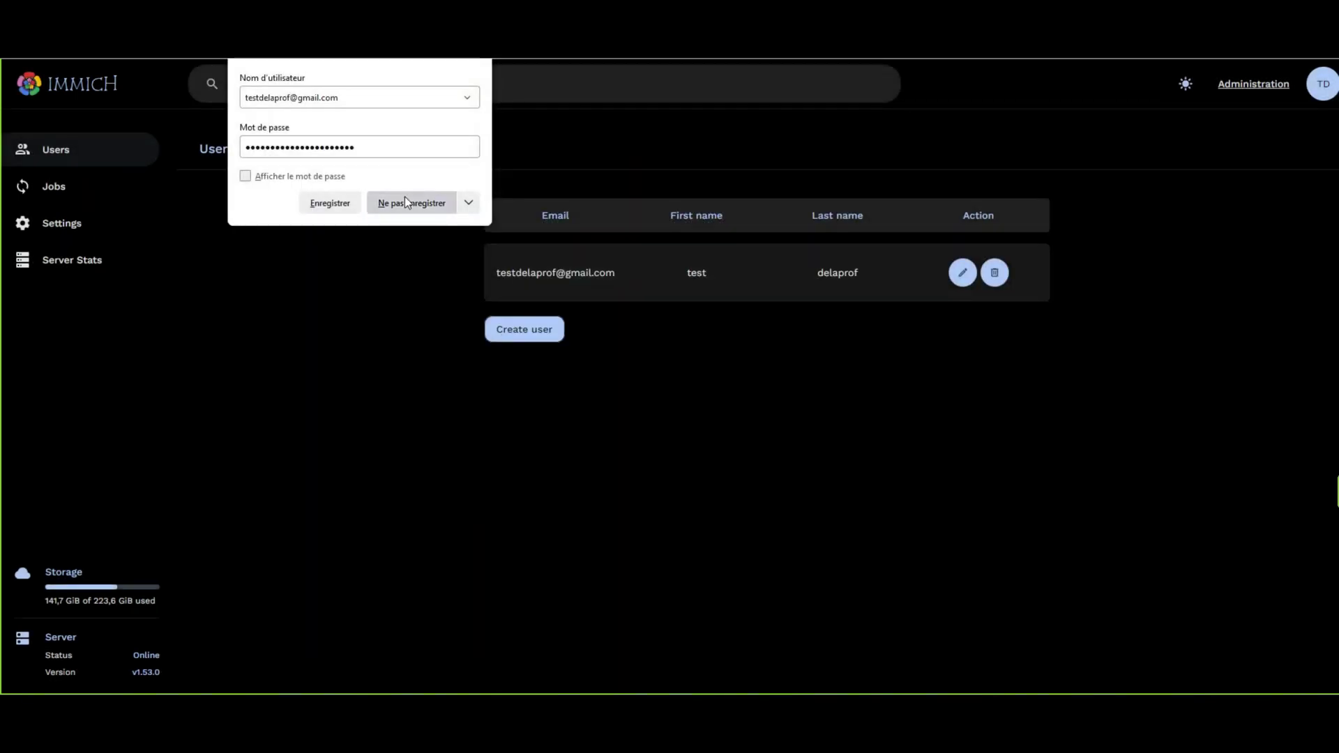
pyautogui.click(408, 202)
pyautogui.click(963, 274)
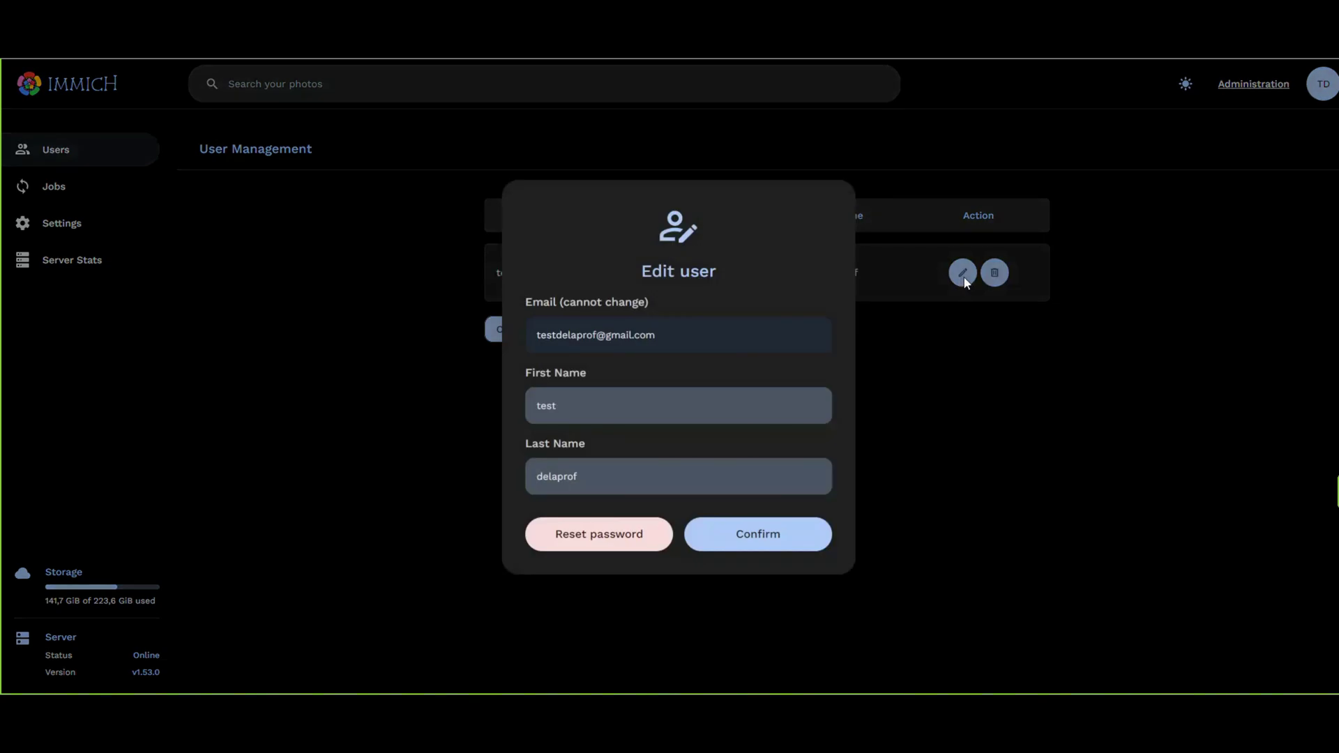
pyautogui.click(749, 551)
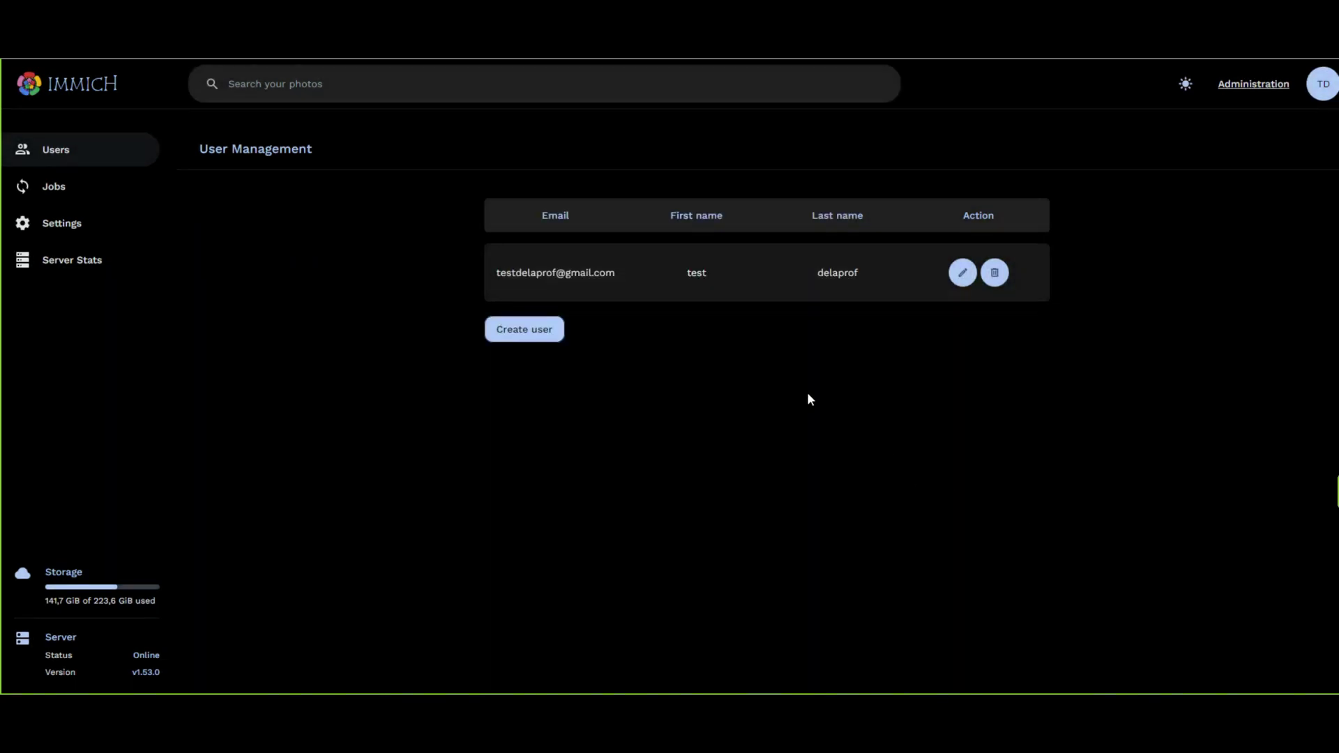
# Review the background Jobs overview.
pyautogui.click(65, 200)
pyautogui.scroll(-5, 471, 317)
pyautogui.scroll(5, 472, 317)
pyautogui.scroll(-10, 708, 537)
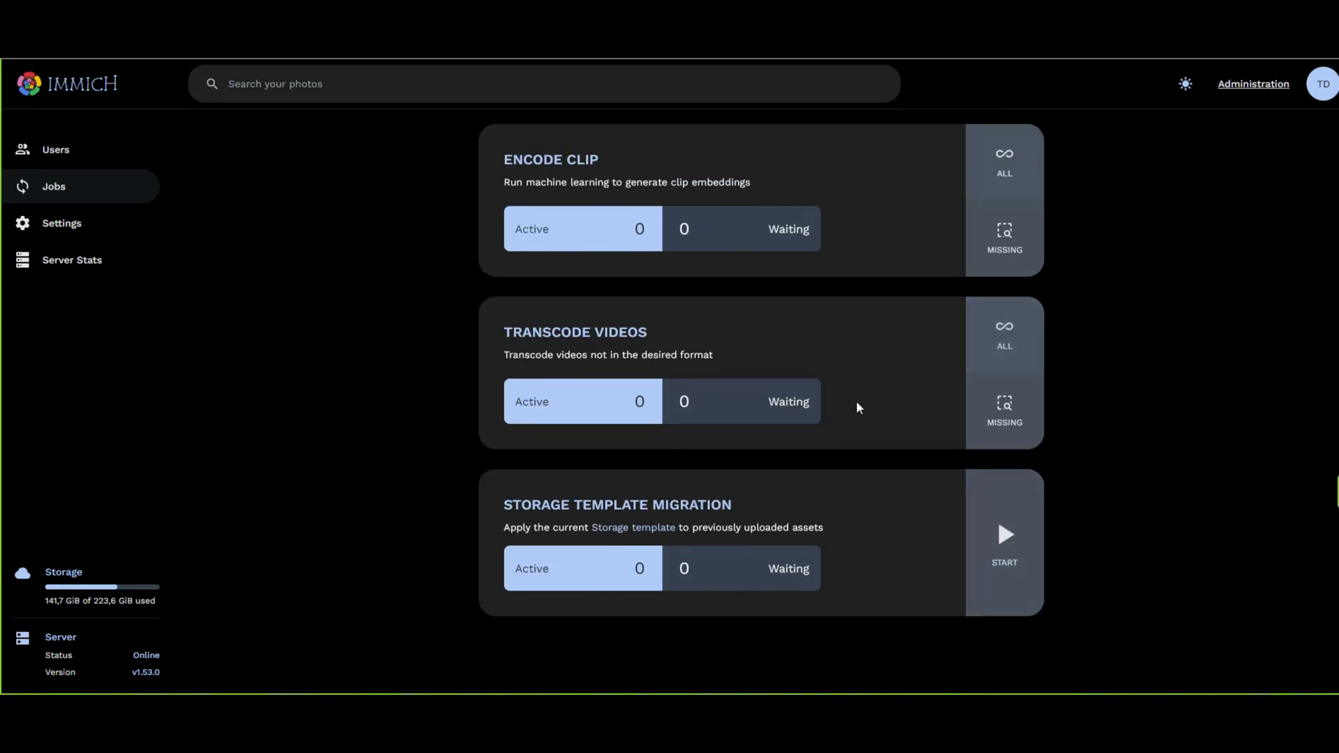
pyautogui.scroll(2, 675, 509)
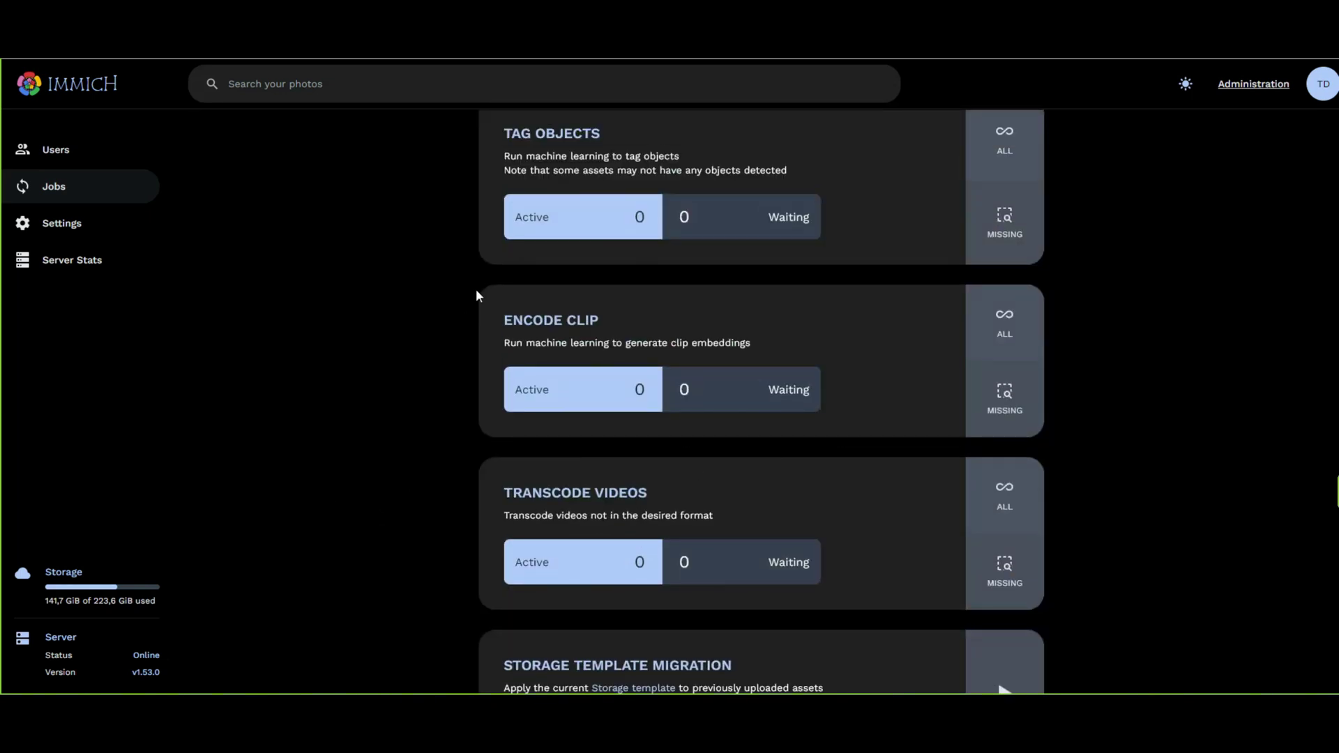
pyautogui.scroll(5, 502, 277)
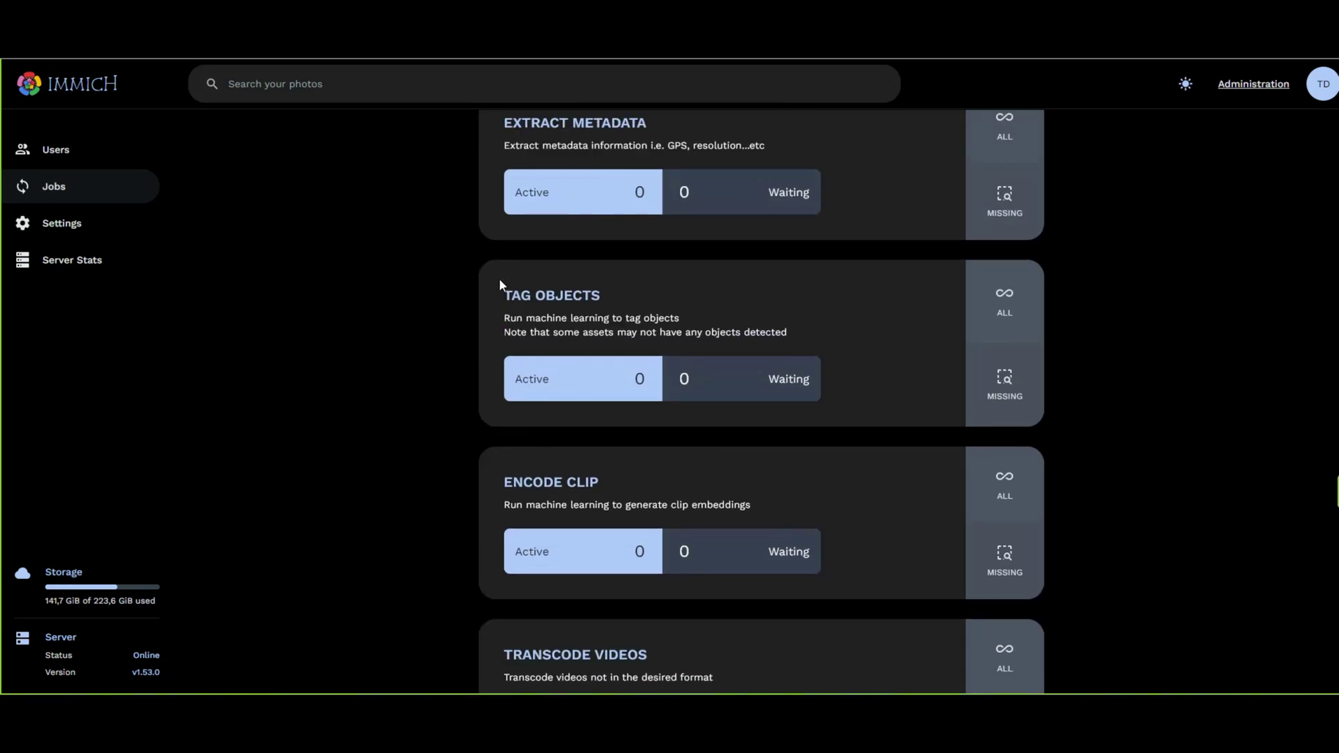
pyautogui.scroll(1, 488, 272)
# Save FFmpeg settings with 4k target resolution and All videos transcoding, then view Server Stats.
pyautogui.click(77, 226)
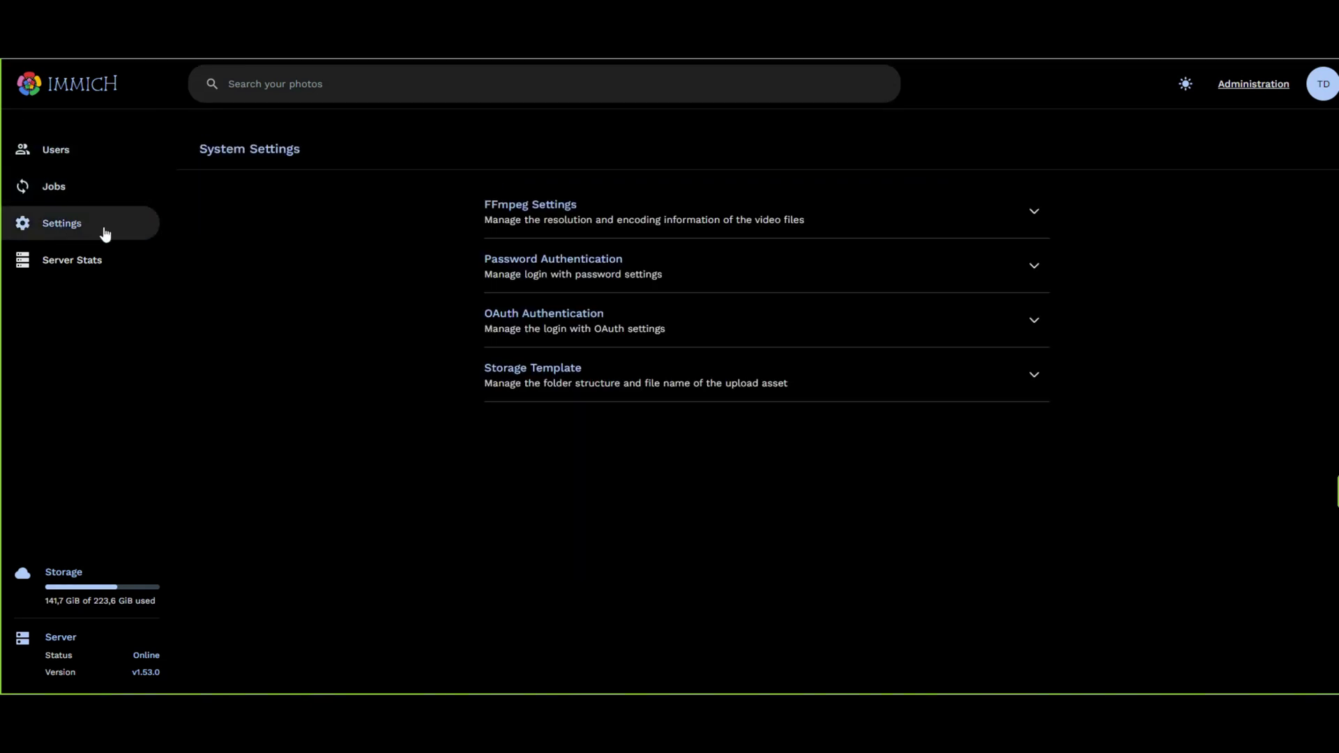
pyautogui.click(1035, 212)
pyautogui.scroll(-3, 814, 389)
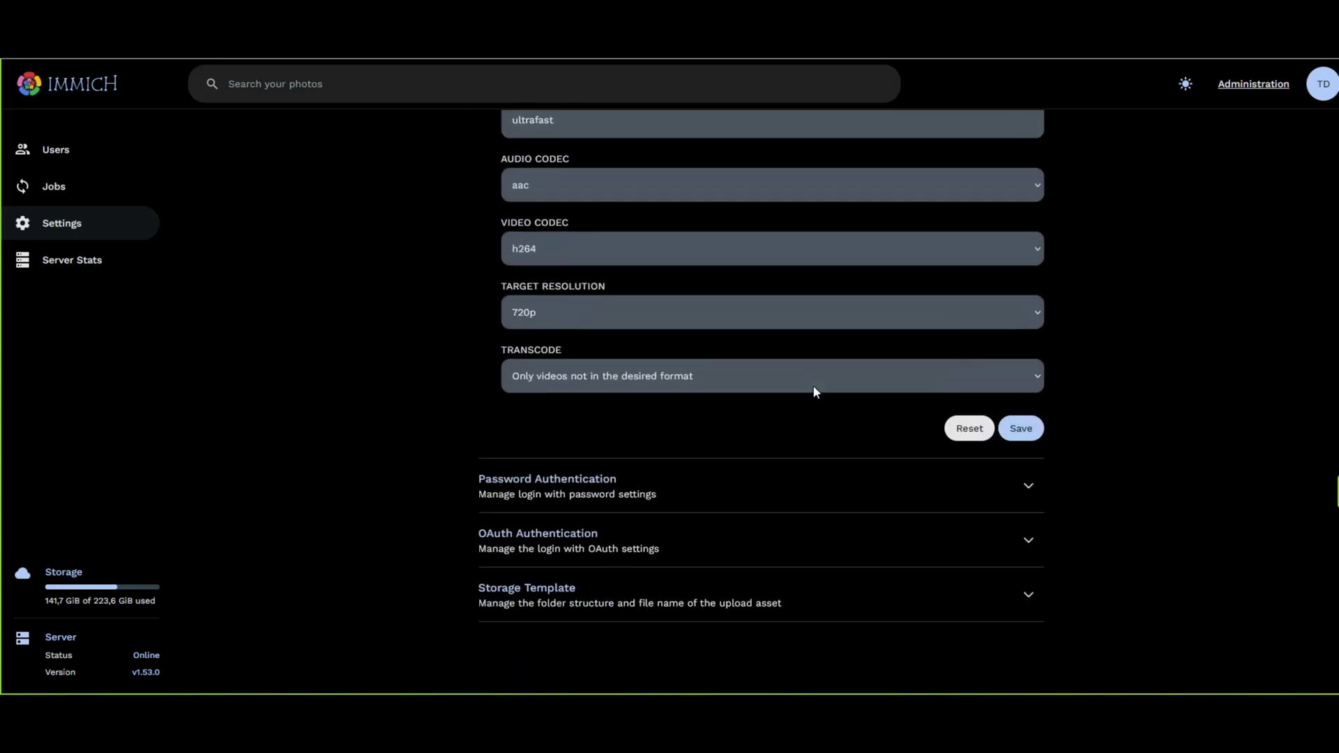
pyautogui.click(1020, 308)
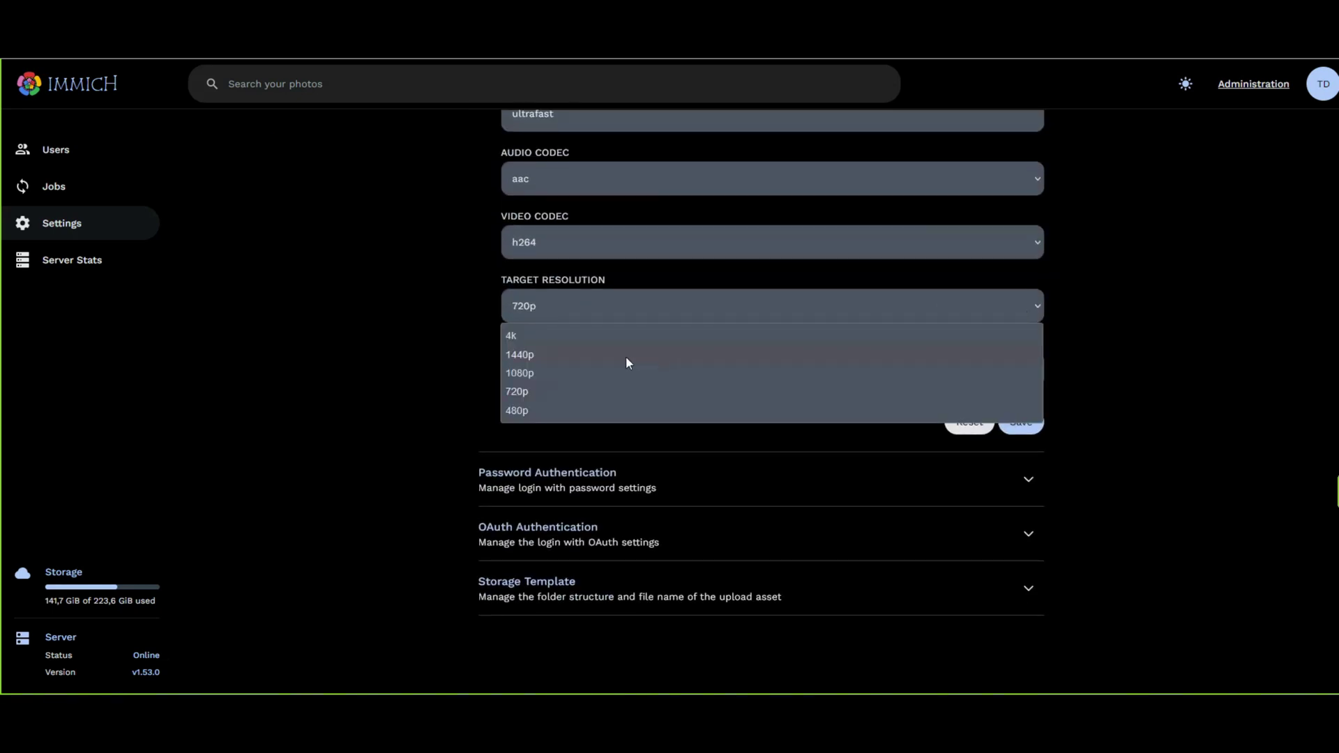
pyautogui.click(531, 337)
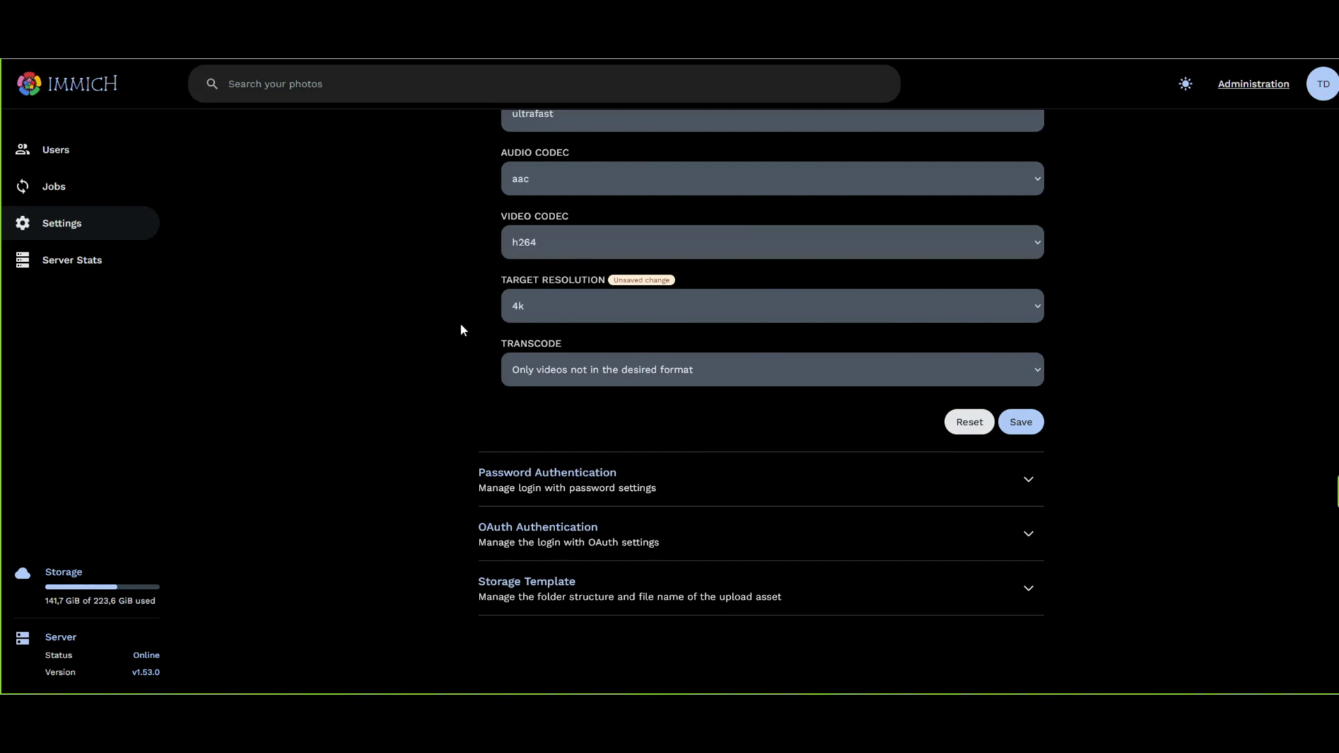
pyautogui.click(630, 370)
pyautogui.click(597, 399)
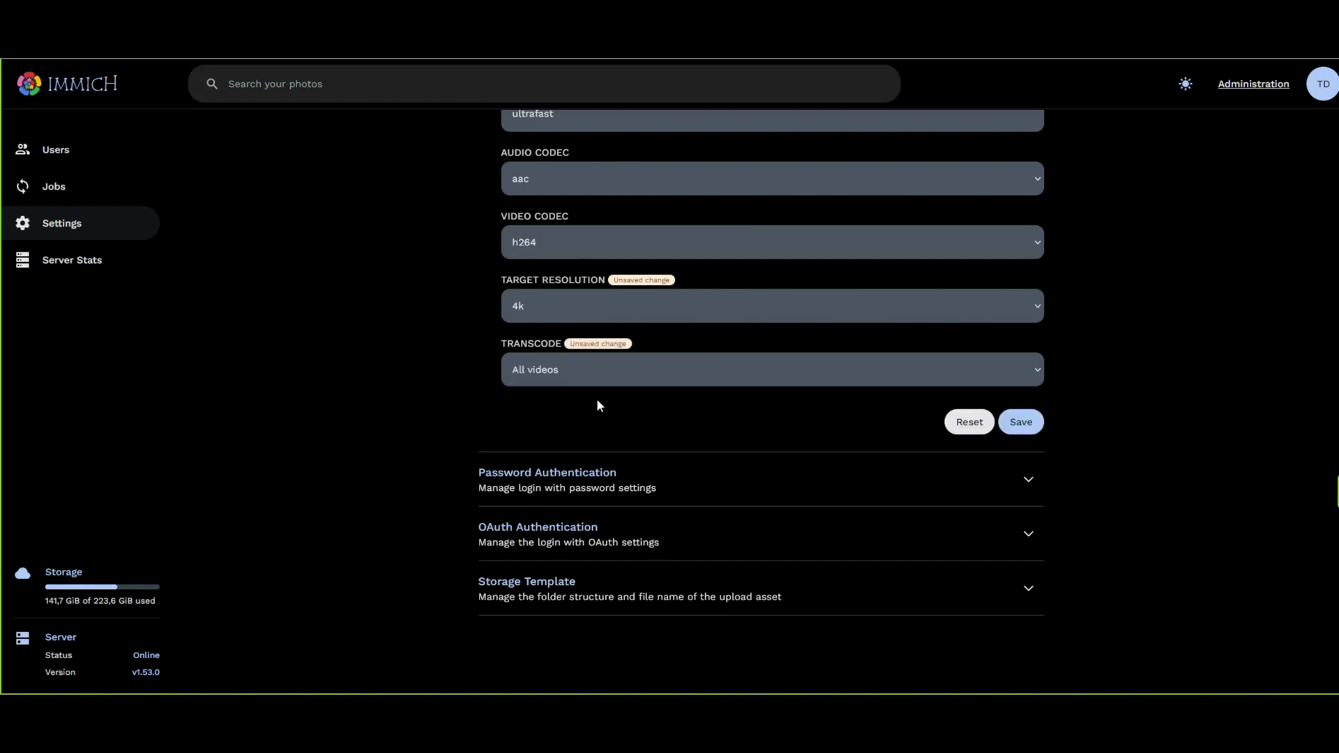
pyautogui.click(1018, 429)
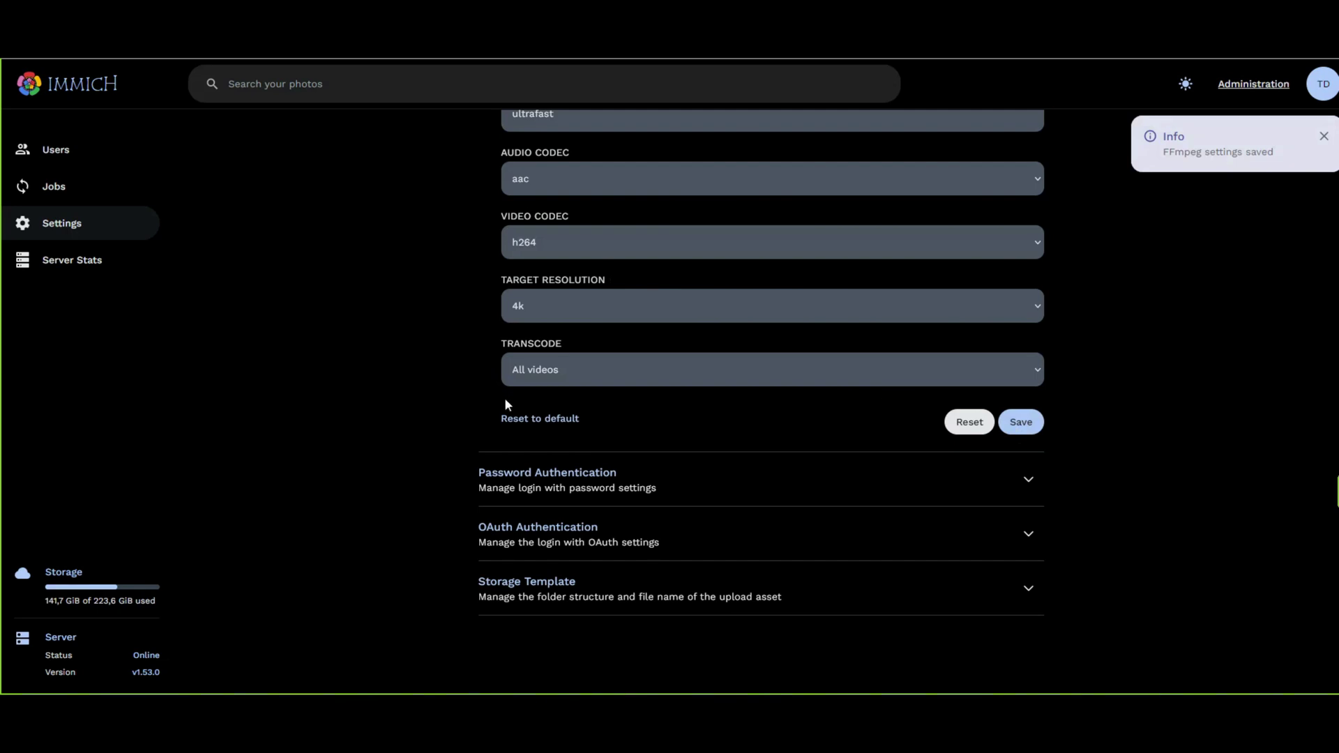
pyautogui.click(102, 262)
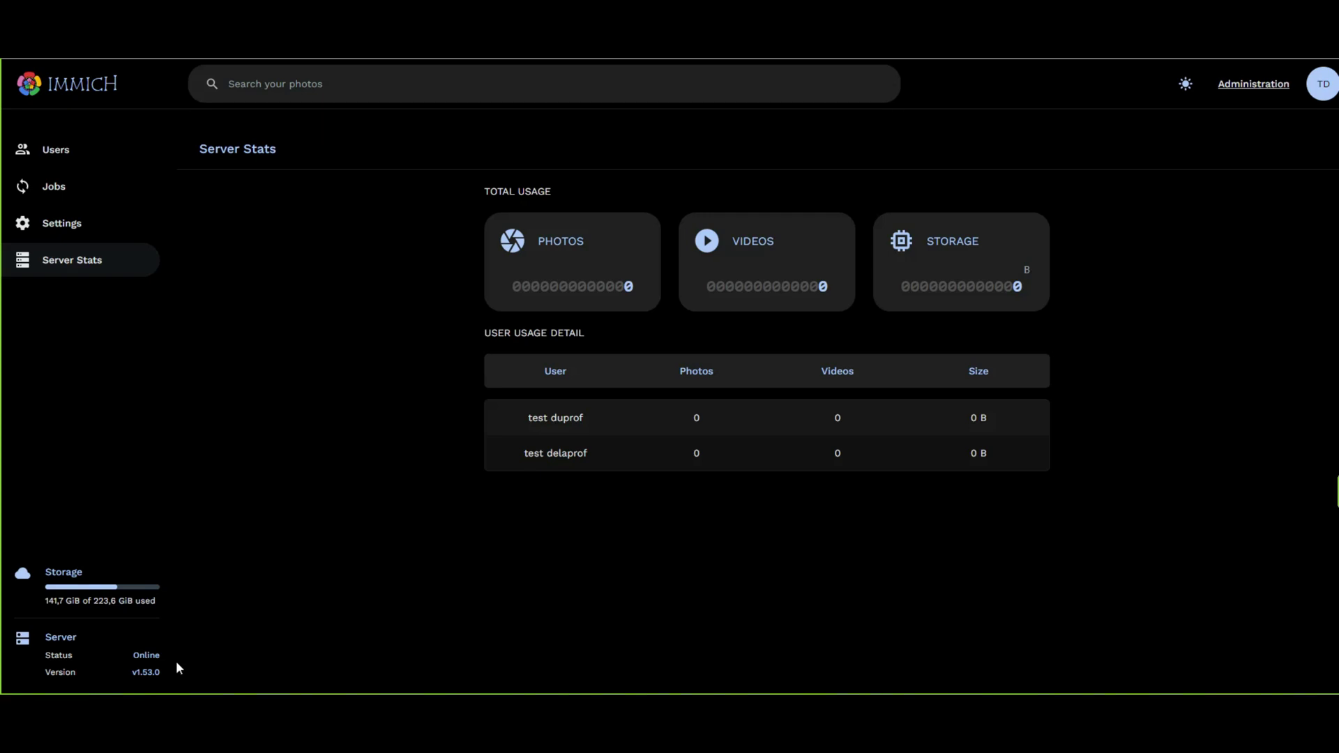
# Check the Users list and Account Settings user profile, then return to the Photos timeline.
pyautogui.click(58, 162)
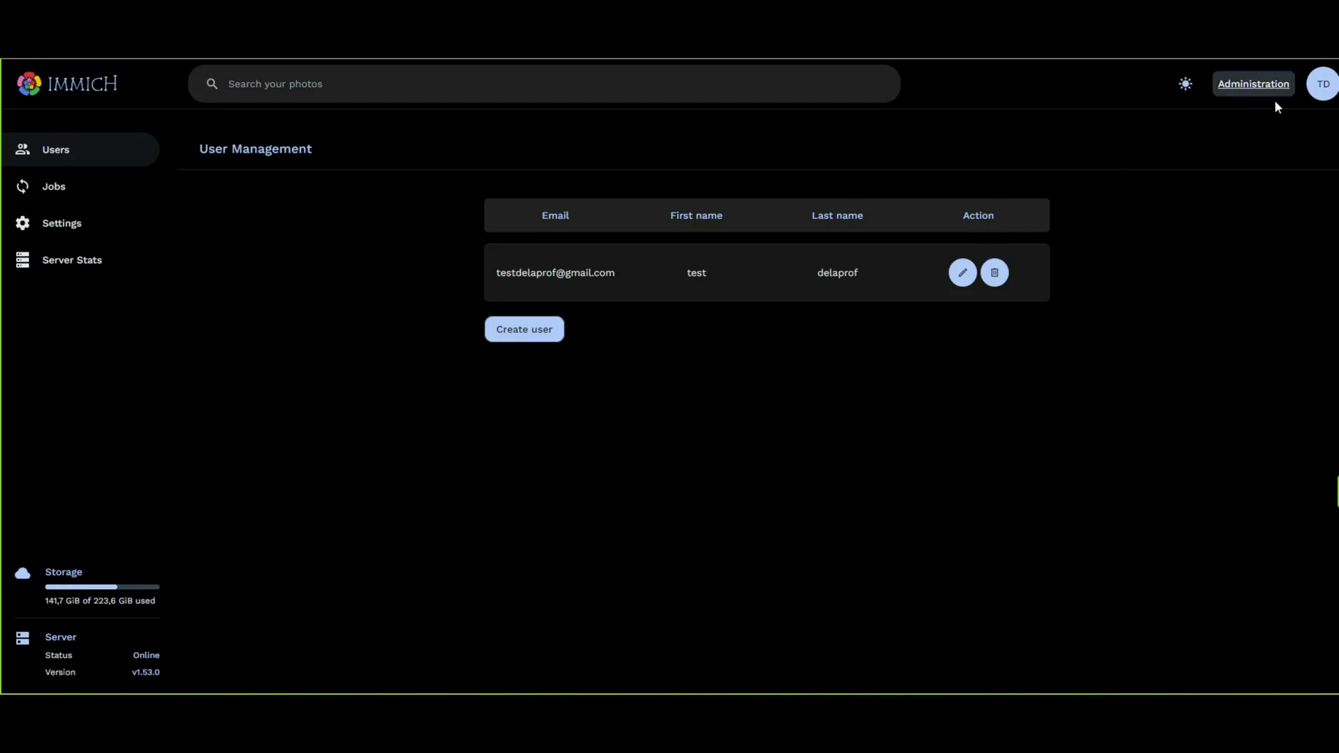
pyautogui.click(1325, 87)
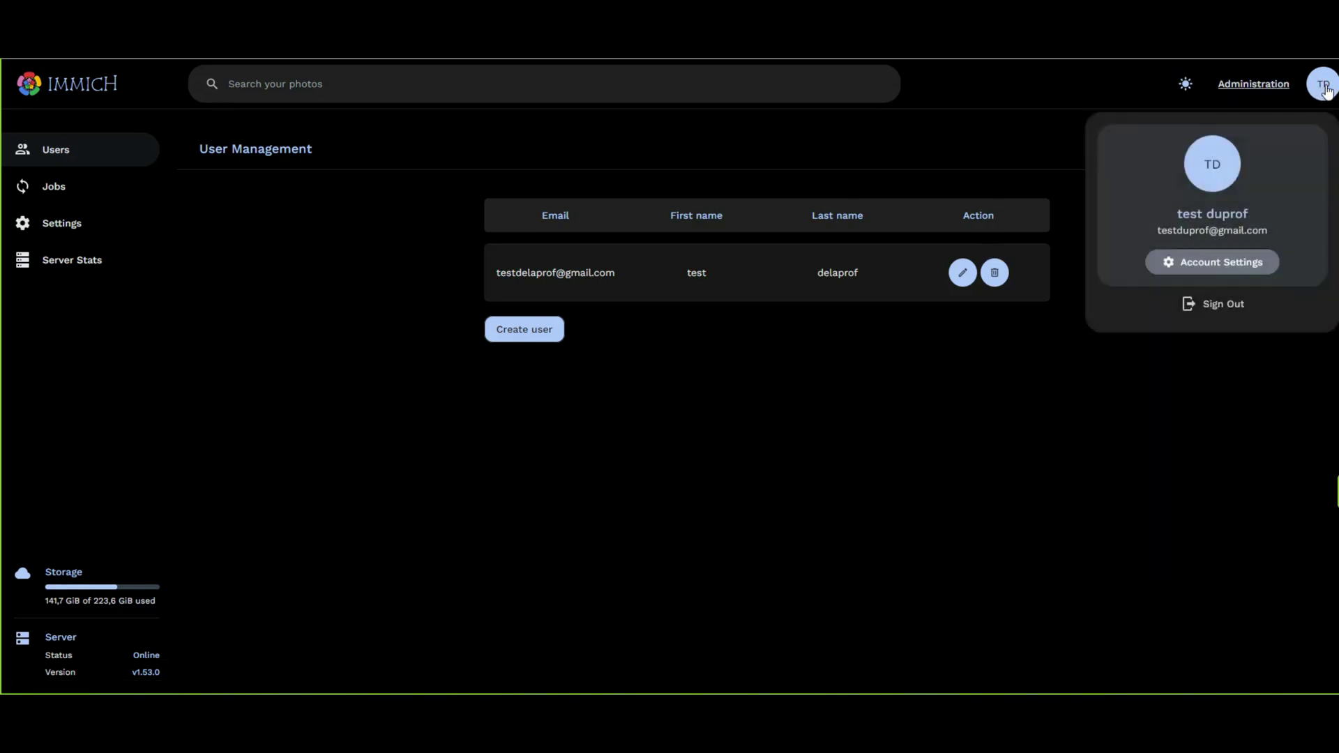
pyautogui.click(1219, 262)
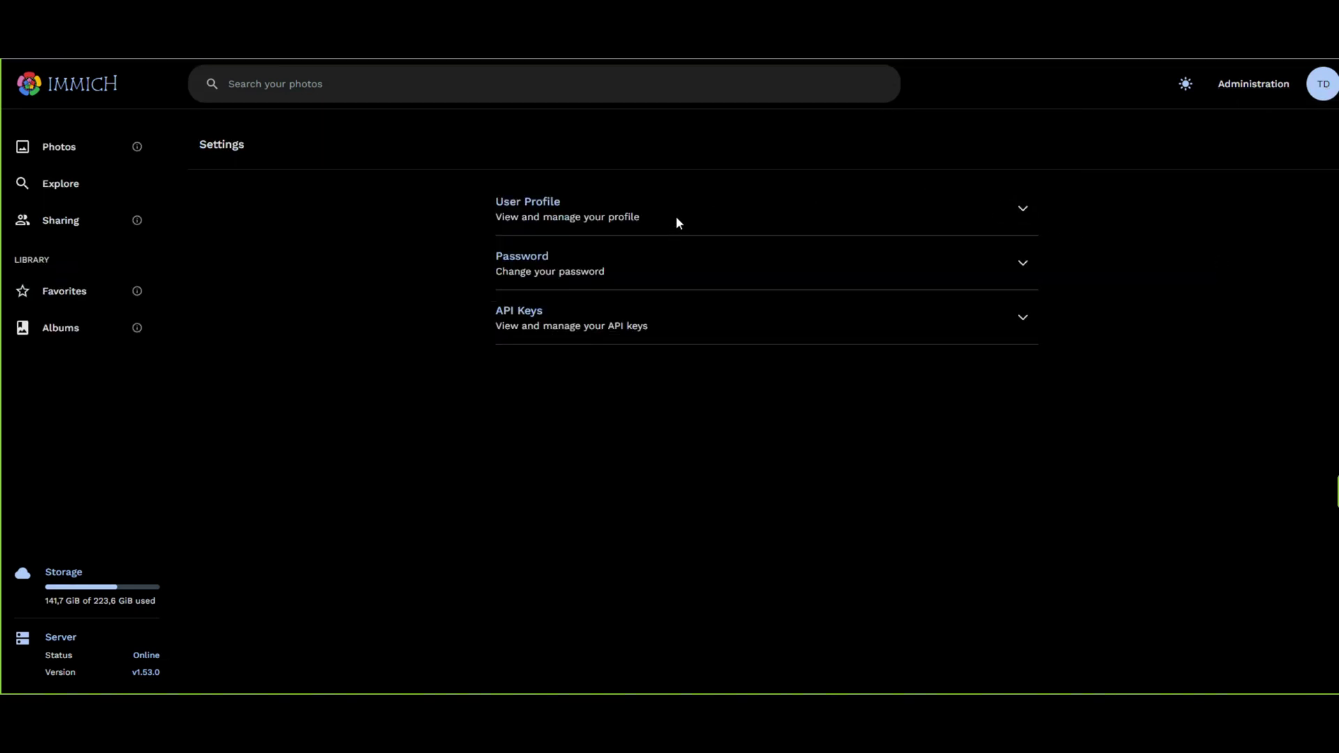
pyautogui.click(1019, 208)
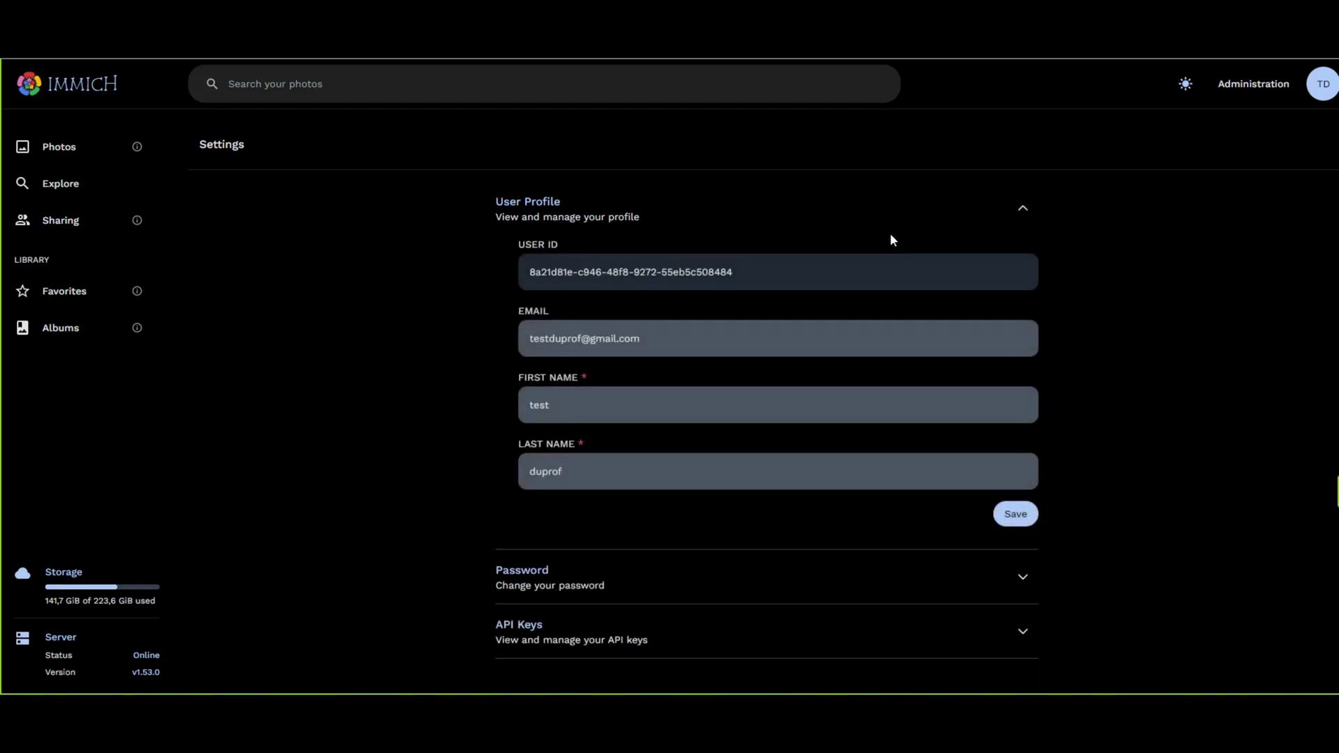
pyautogui.click(1023, 209)
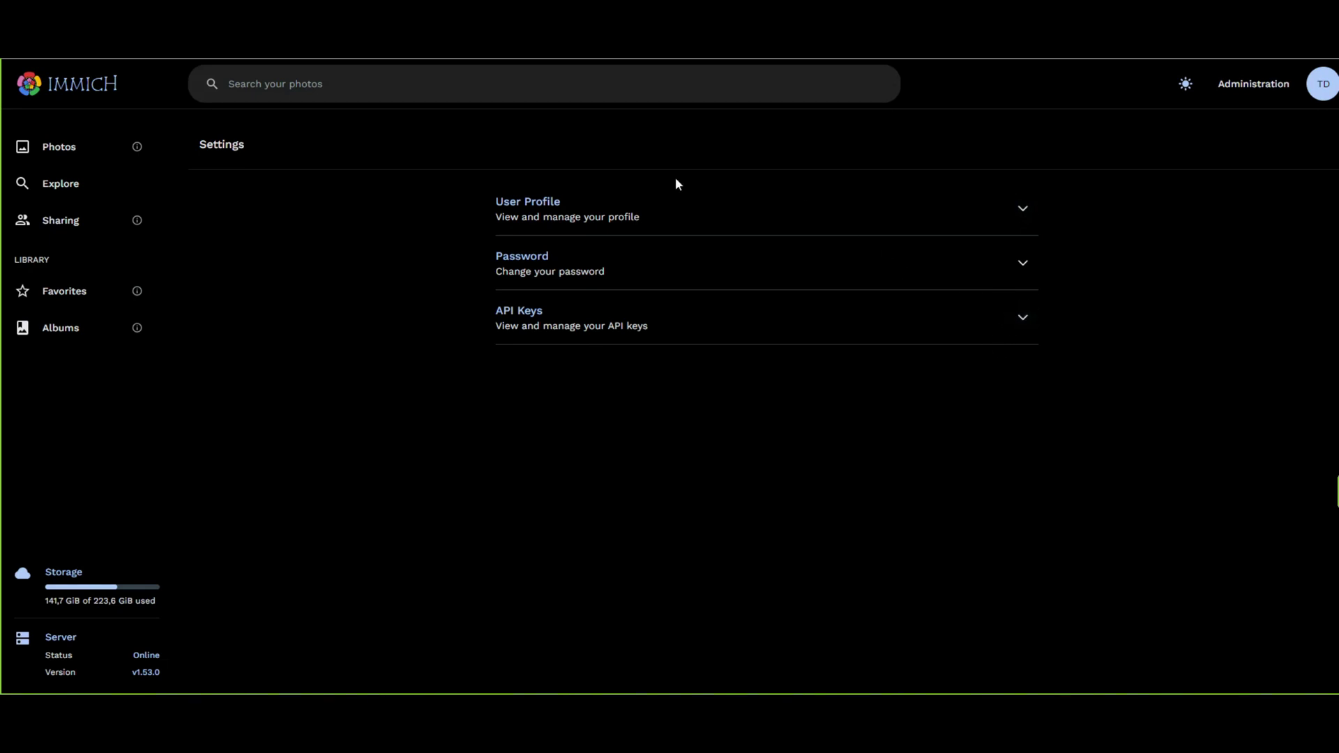
pyautogui.click(67, 148)
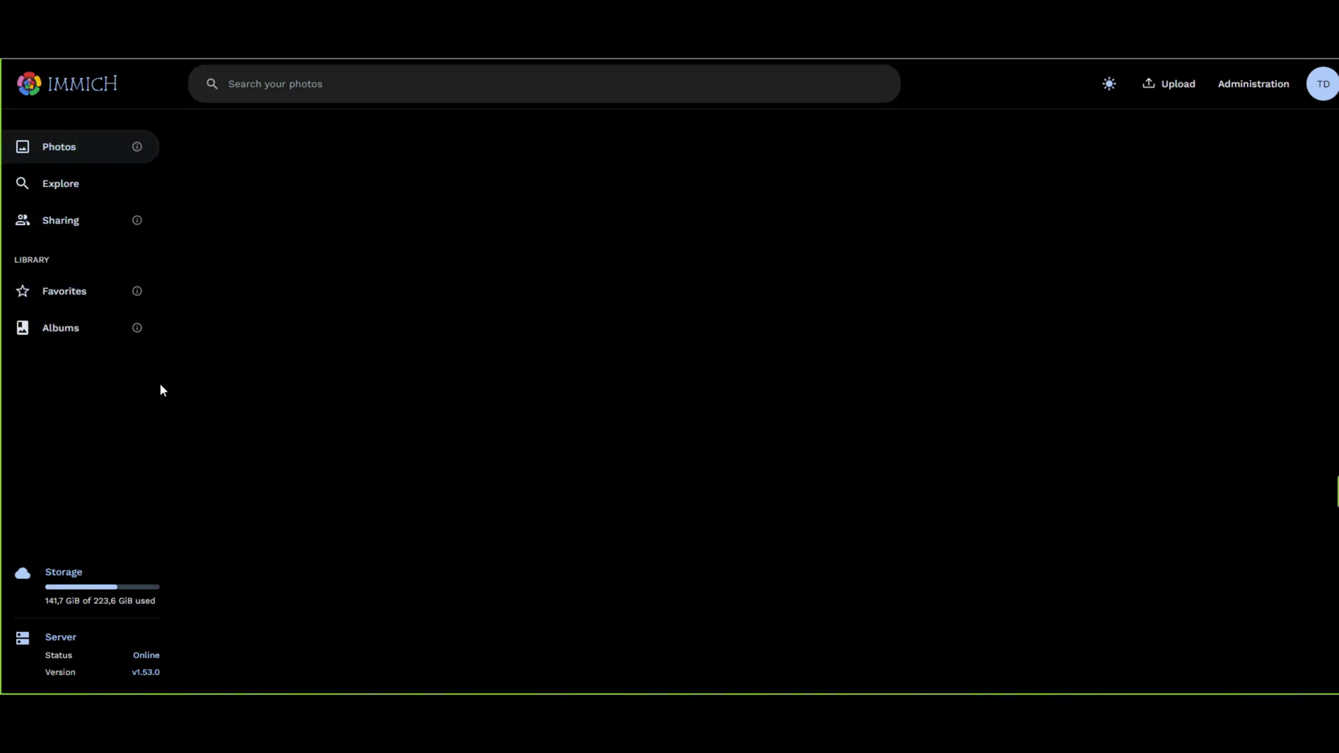
# Upload the hooded portrait image, refresh, and view it full-screen under 11 April 2023.
pyautogui.moveTo(130, 151)
pyautogui.click(1171, 84)
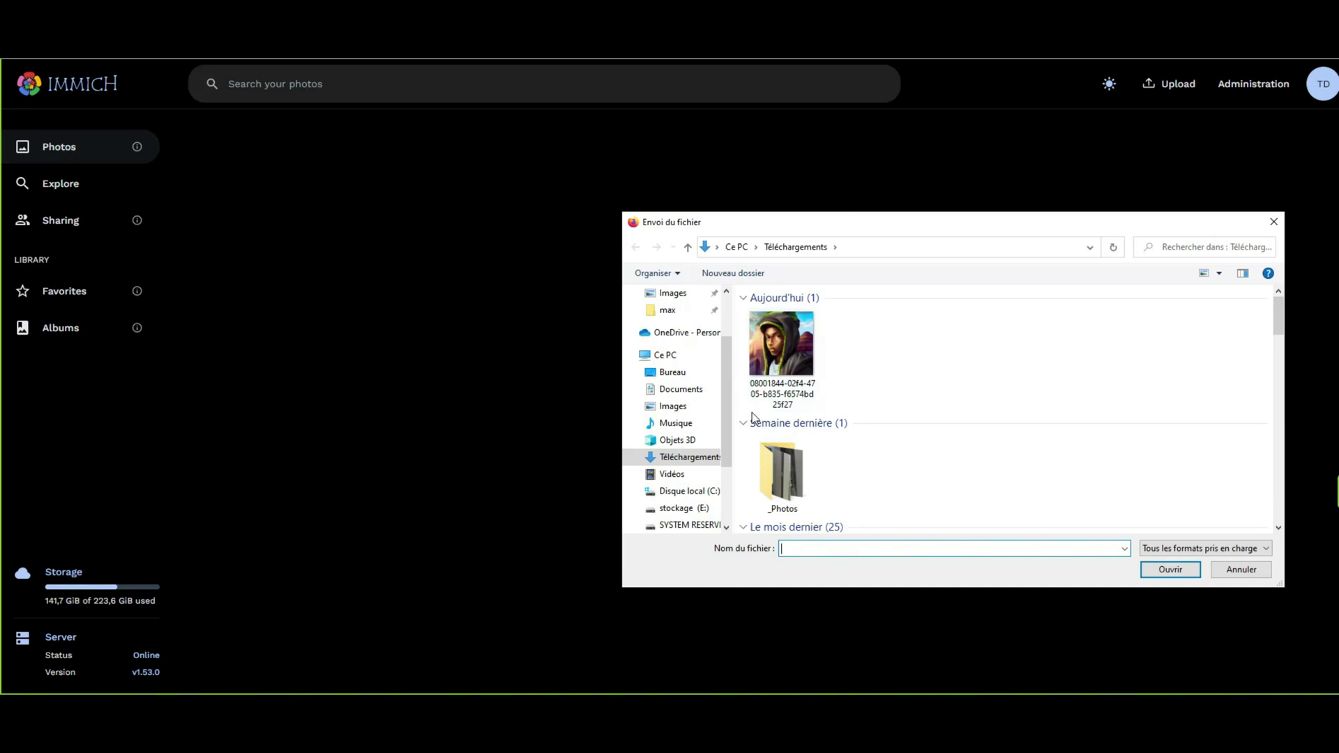
pyautogui.doubleClick(790, 371)
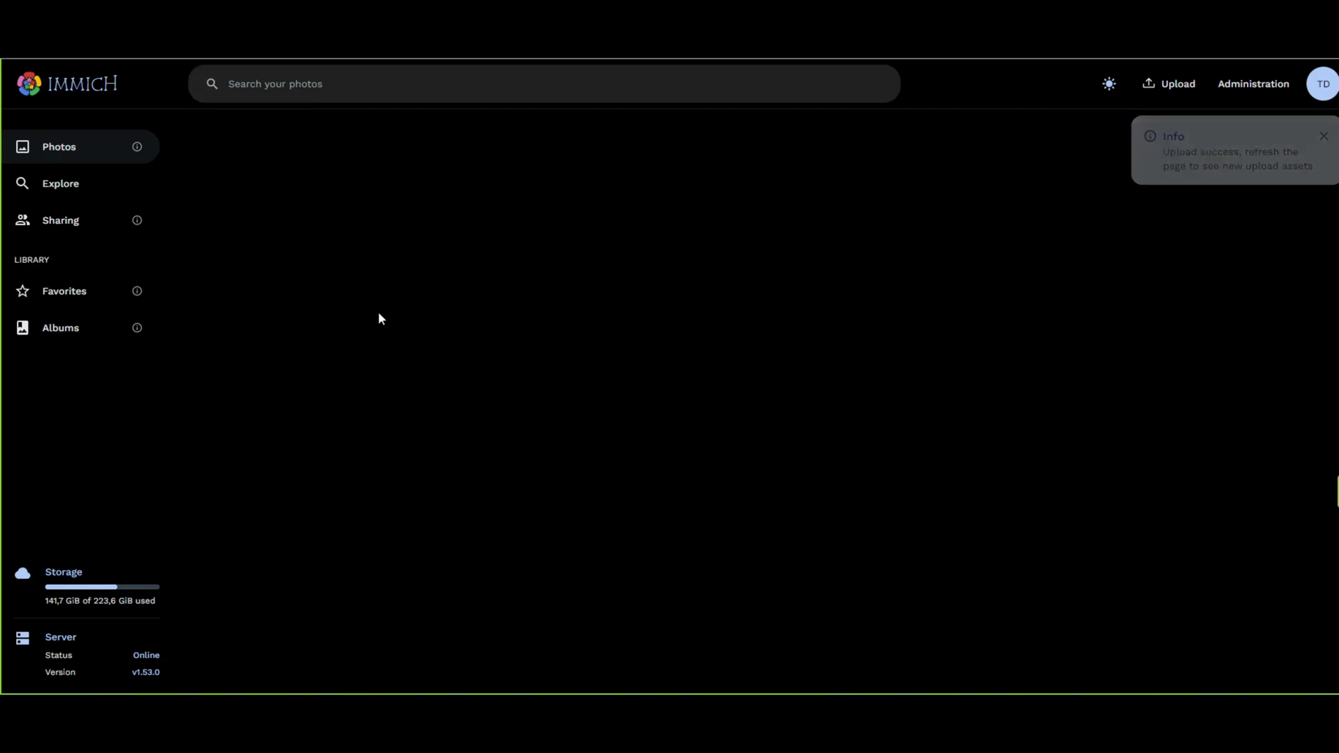
pyautogui.press('F5')
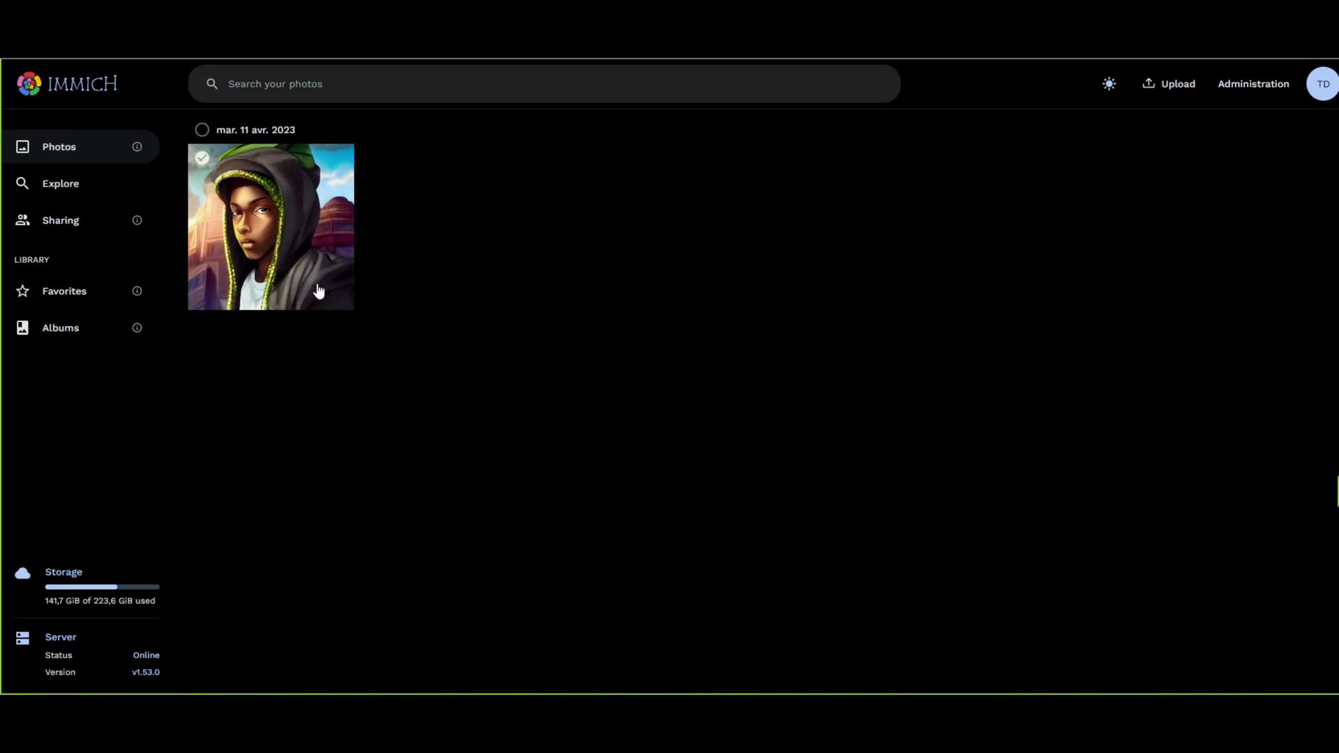
pyautogui.click(258, 232)
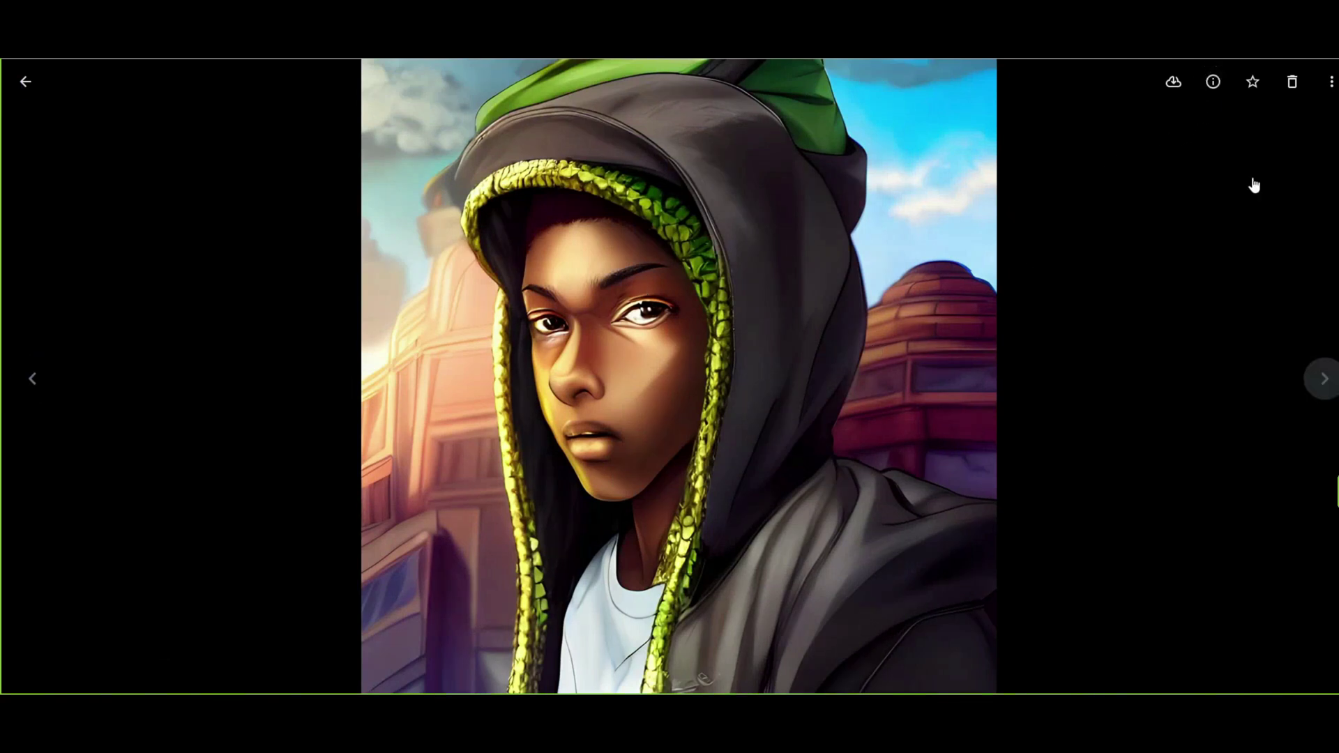
pyautogui.click(1213, 82)
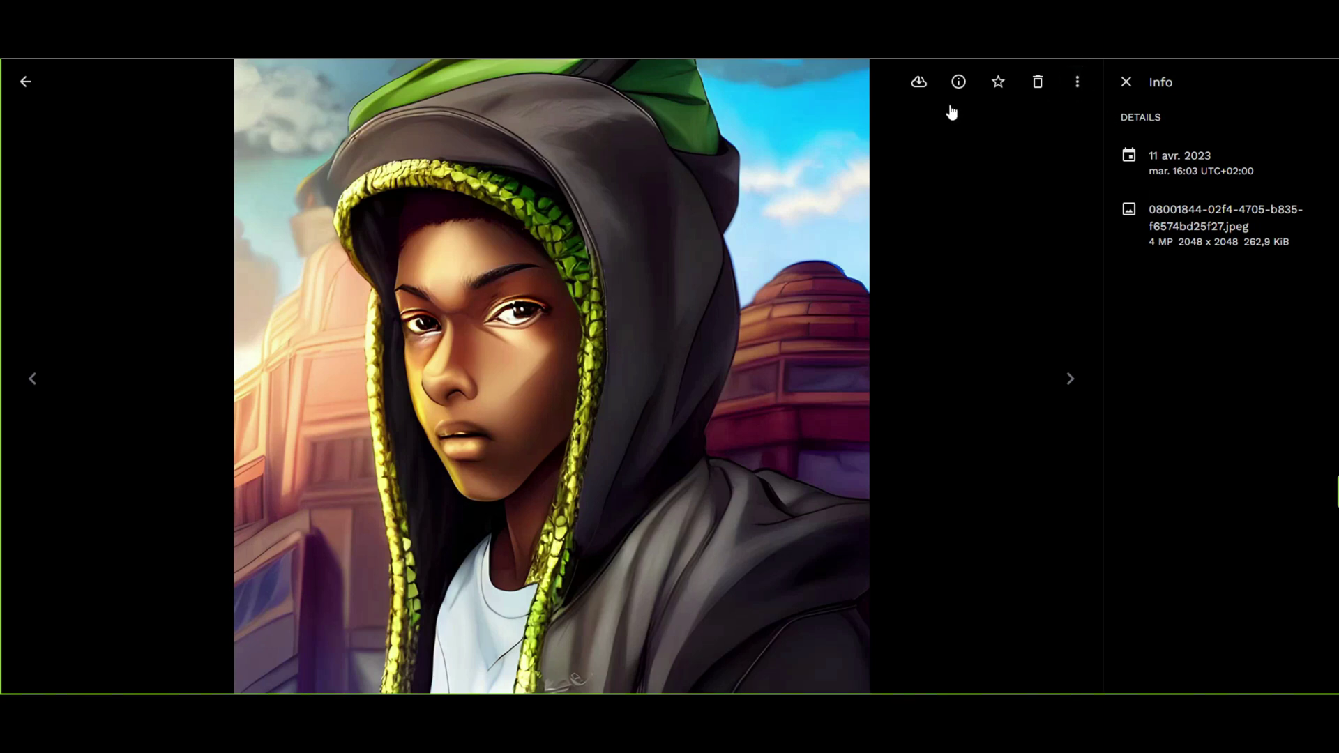
pyautogui.click(21, 86)
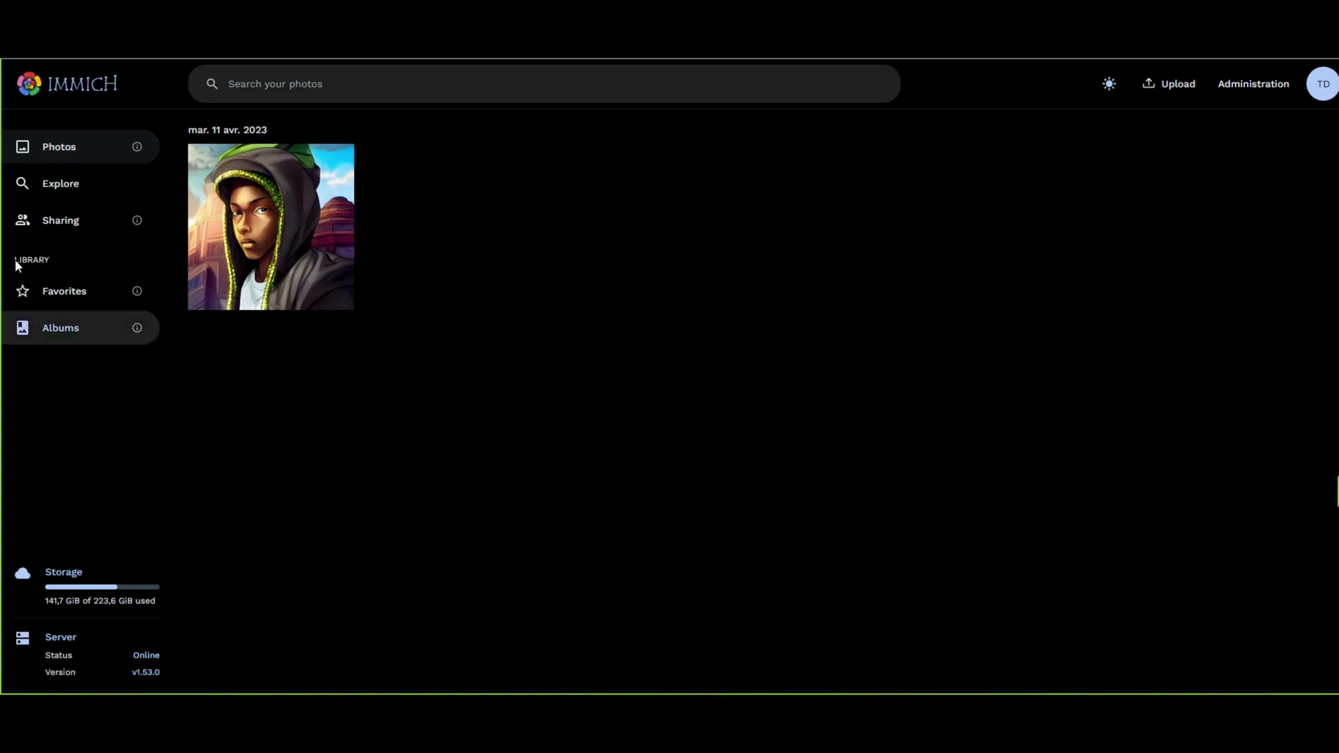
# Create an album titled 'prof' containing the uploaded portrait photo.
pyautogui.click(70, 329)
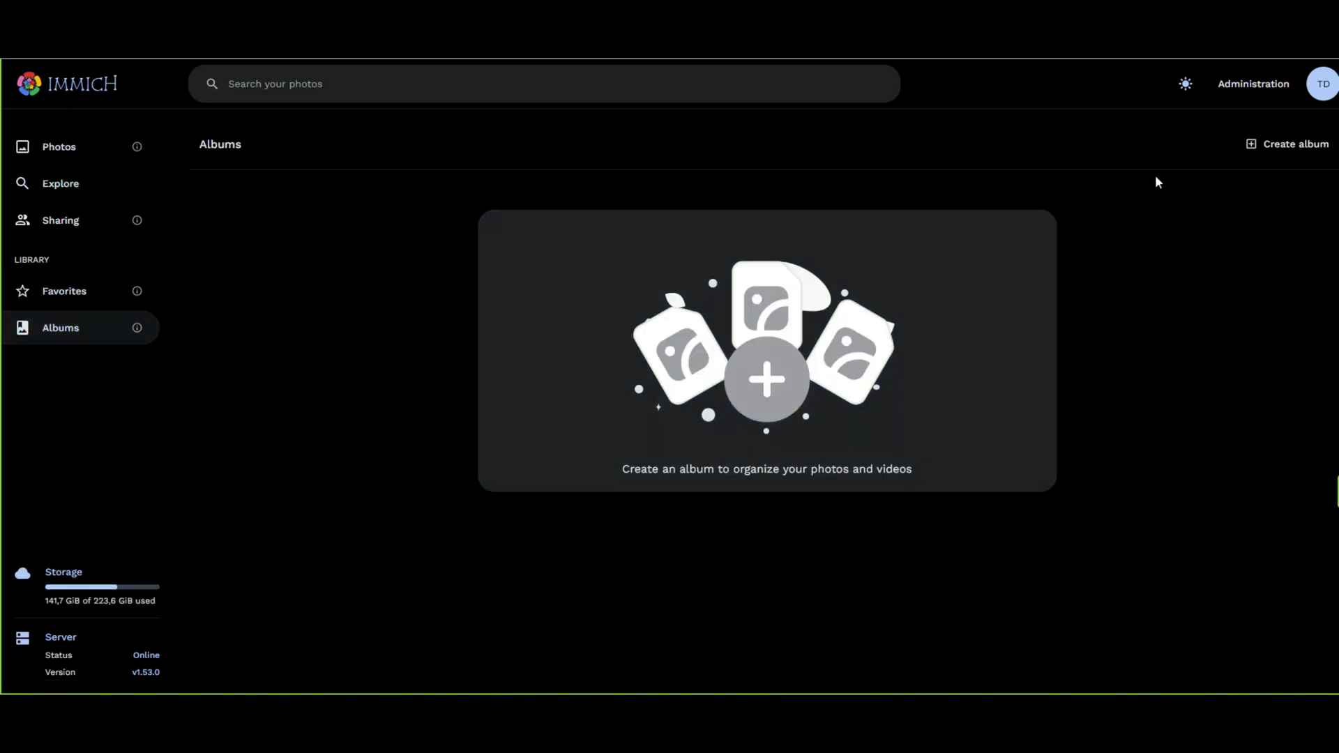
pyautogui.click(1247, 155)
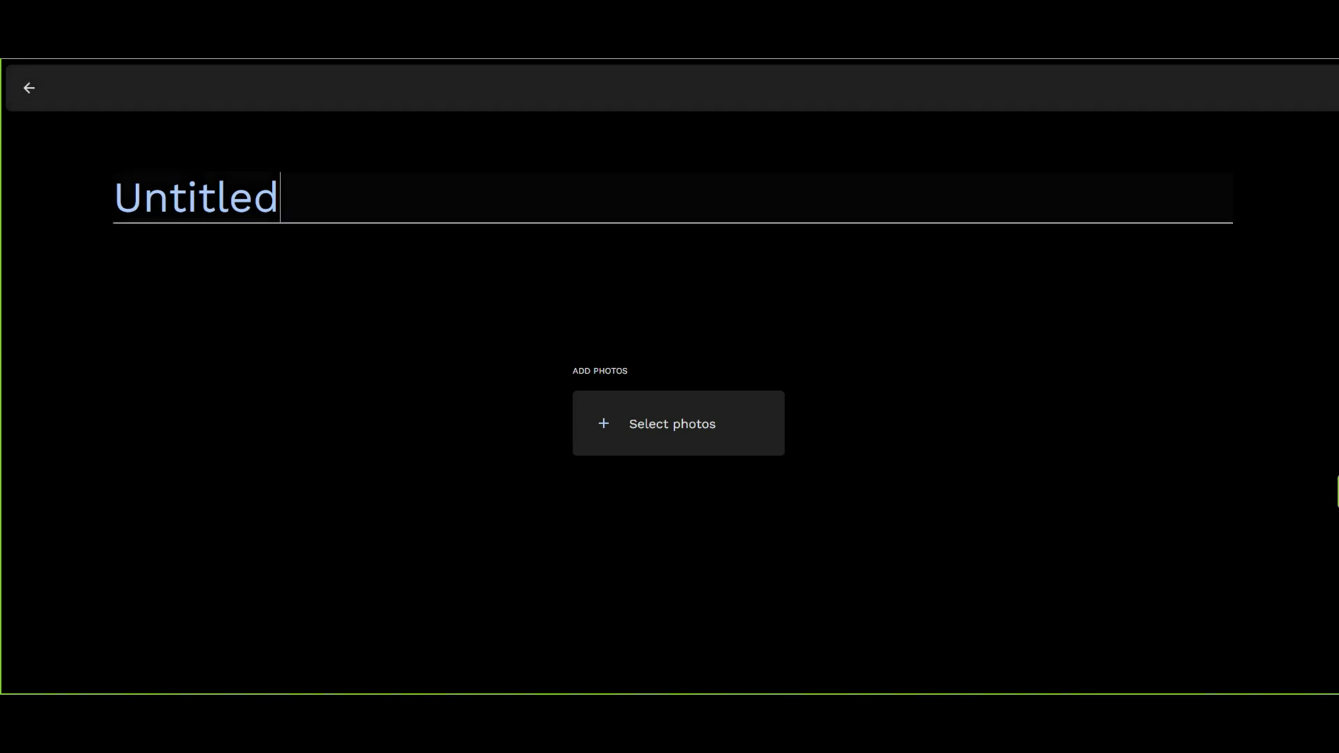
pyautogui.click(210, 197)
pyautogui.write('prof')
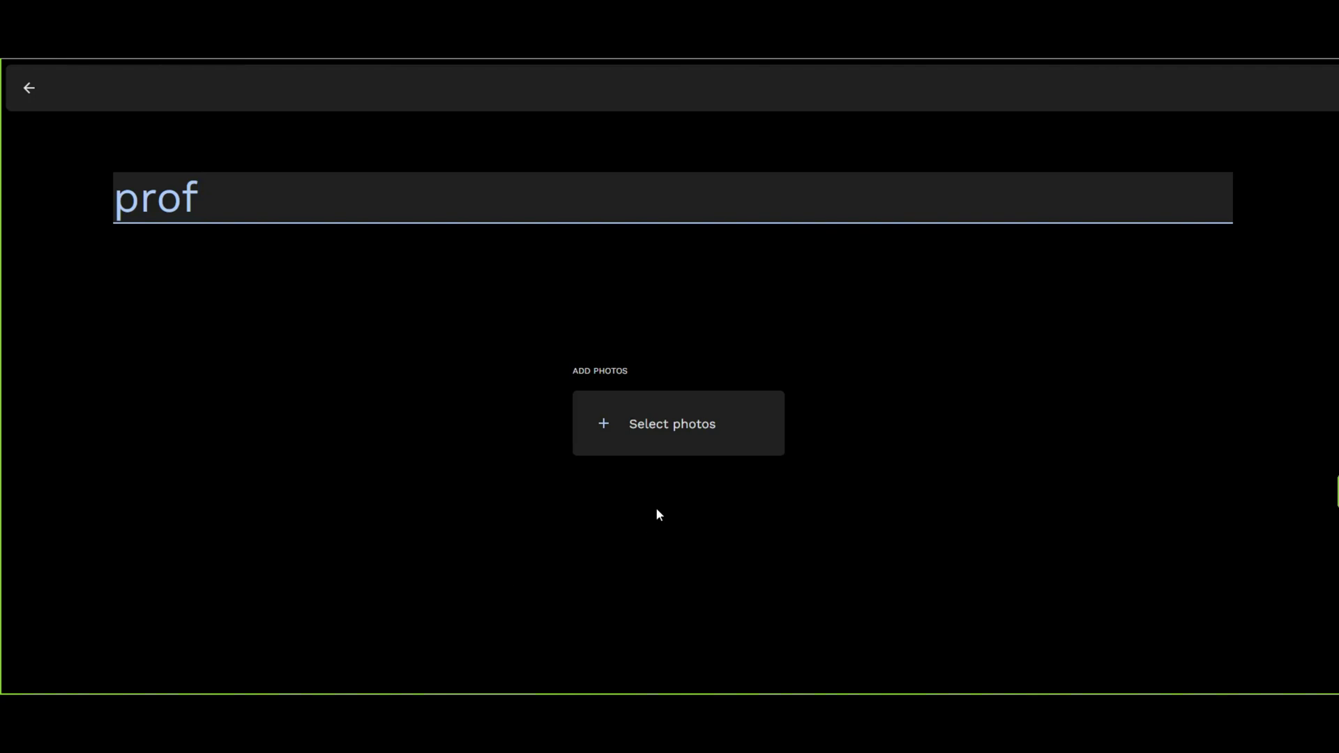
pyautogui.click(667, 438)
pyautogui.click(74, 181)
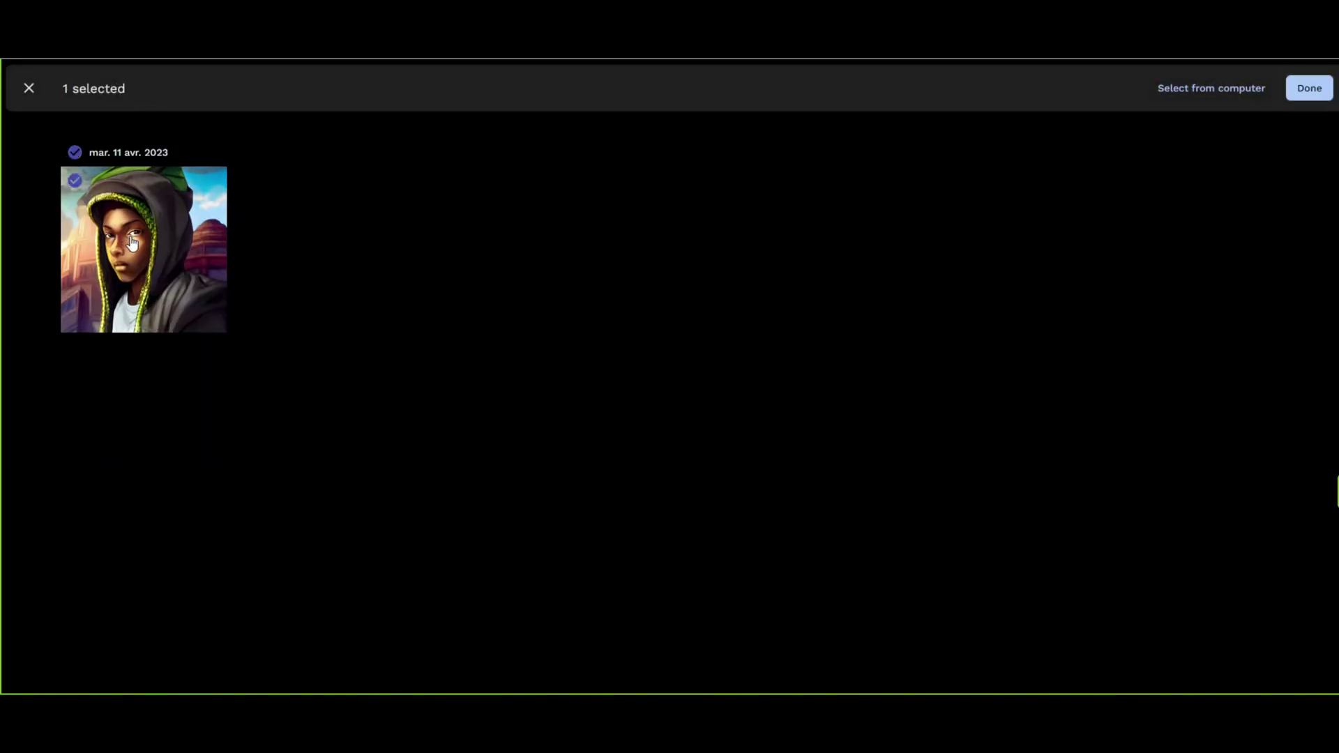
pyautogui.click(1316, 95)
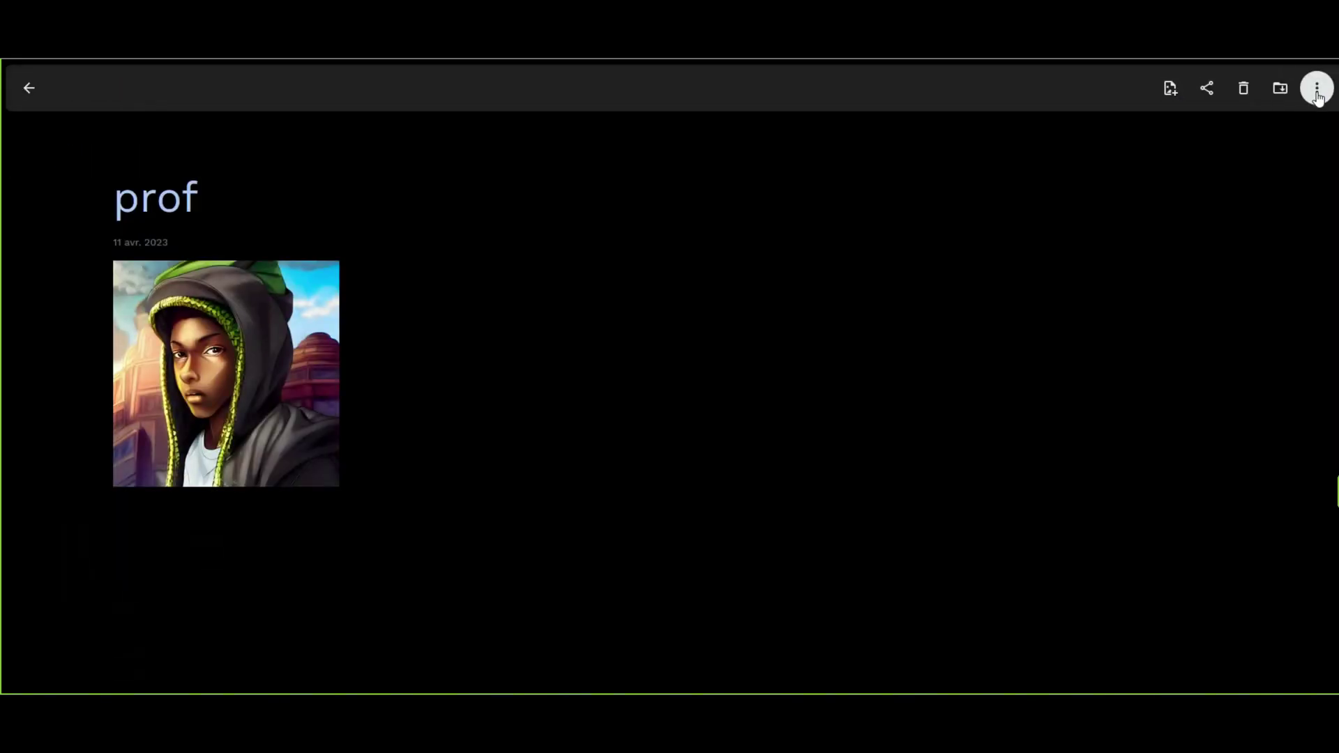
# Return to the Albums list and dismiss the prof album's options menu.
pyautogui.click(29, 88)
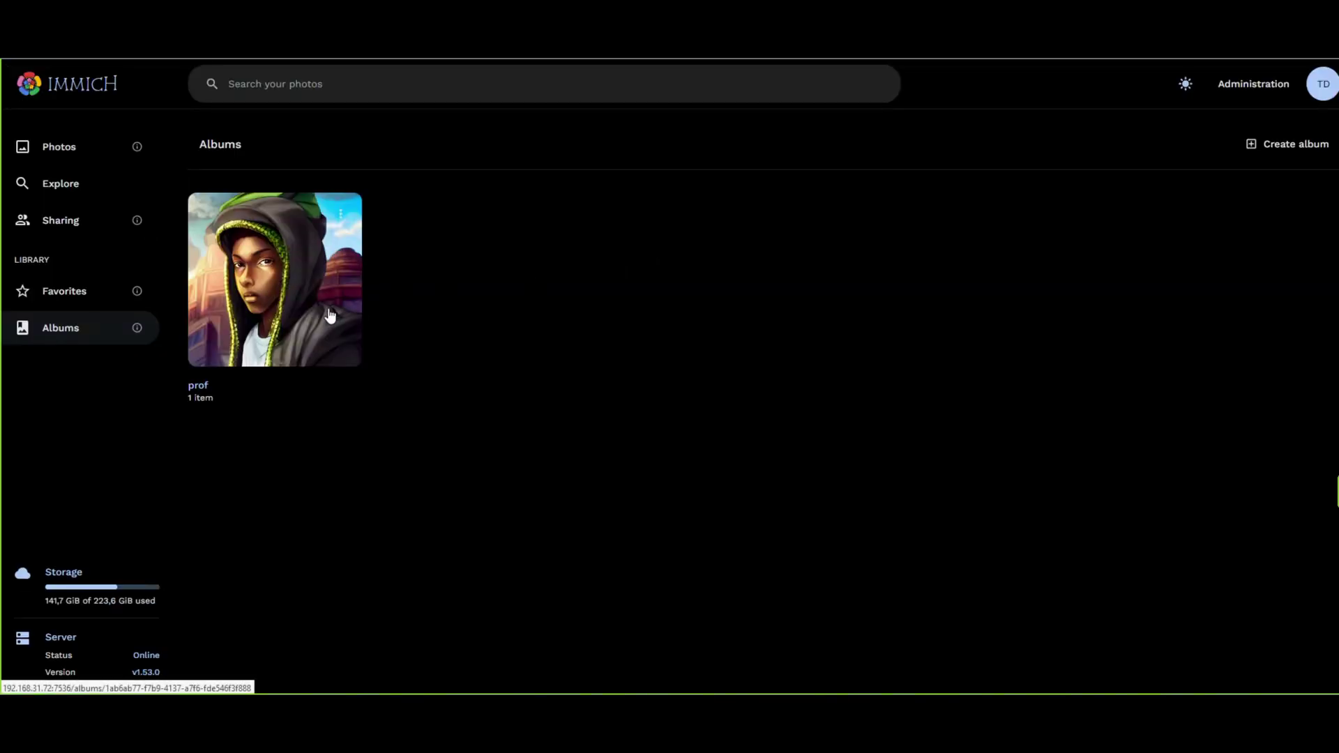
pyautogui.click(341, 214)
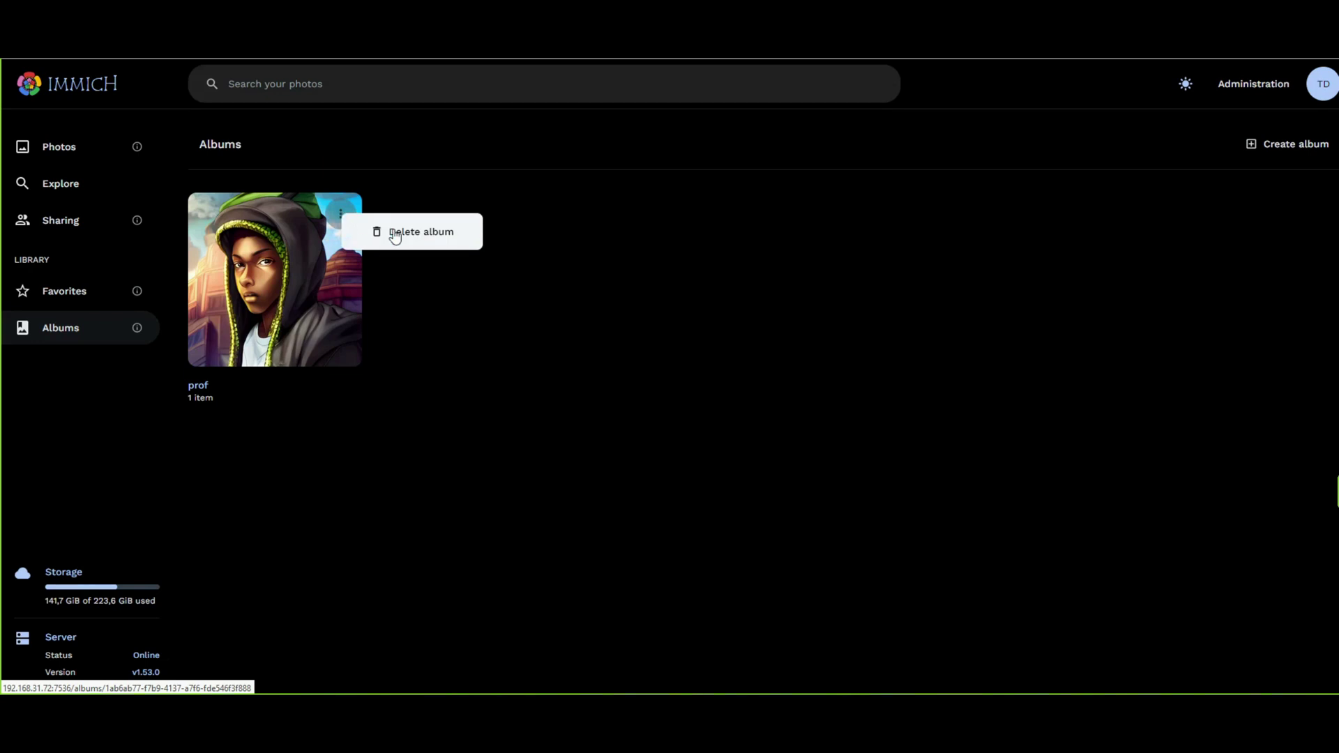
pyautogui.click(433, 417)
# Create a shared album titled 'test' containing the uploaded portrait.
pyautogui.click(54, 213)
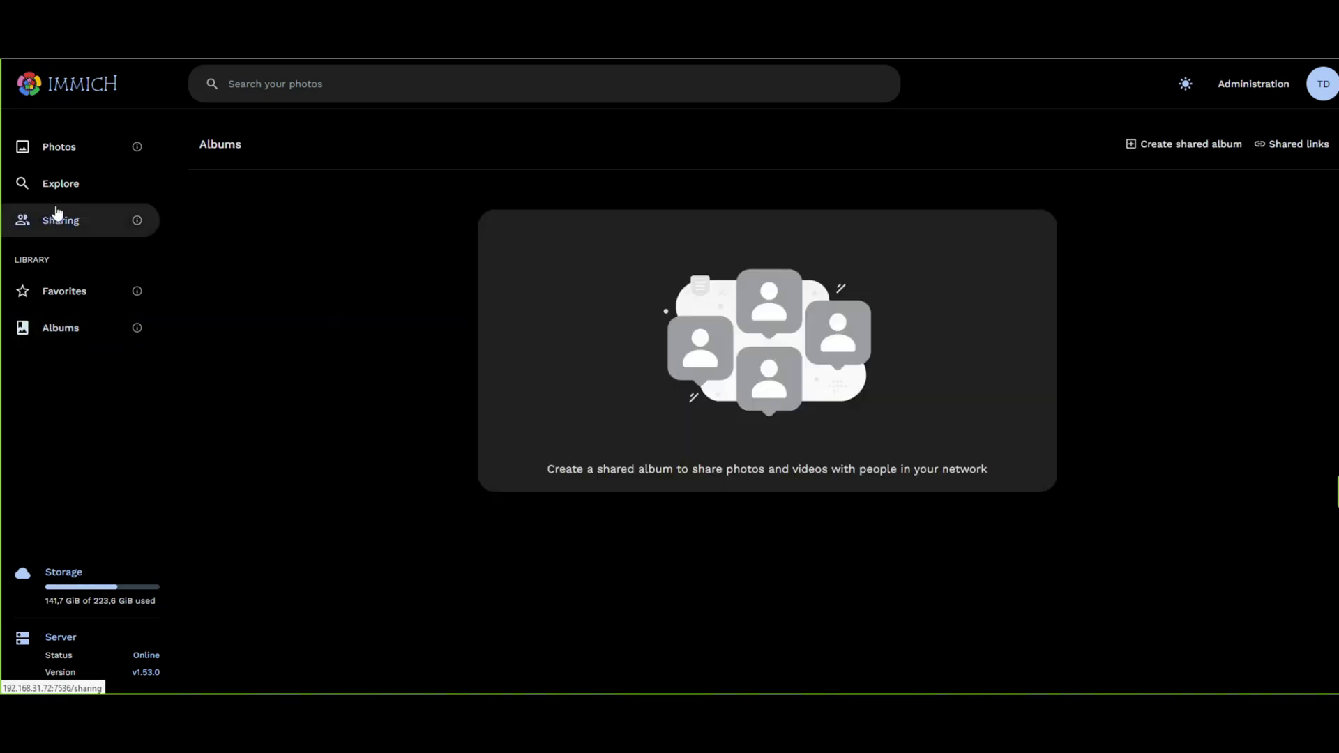
pyautogui.click(1211, 149)
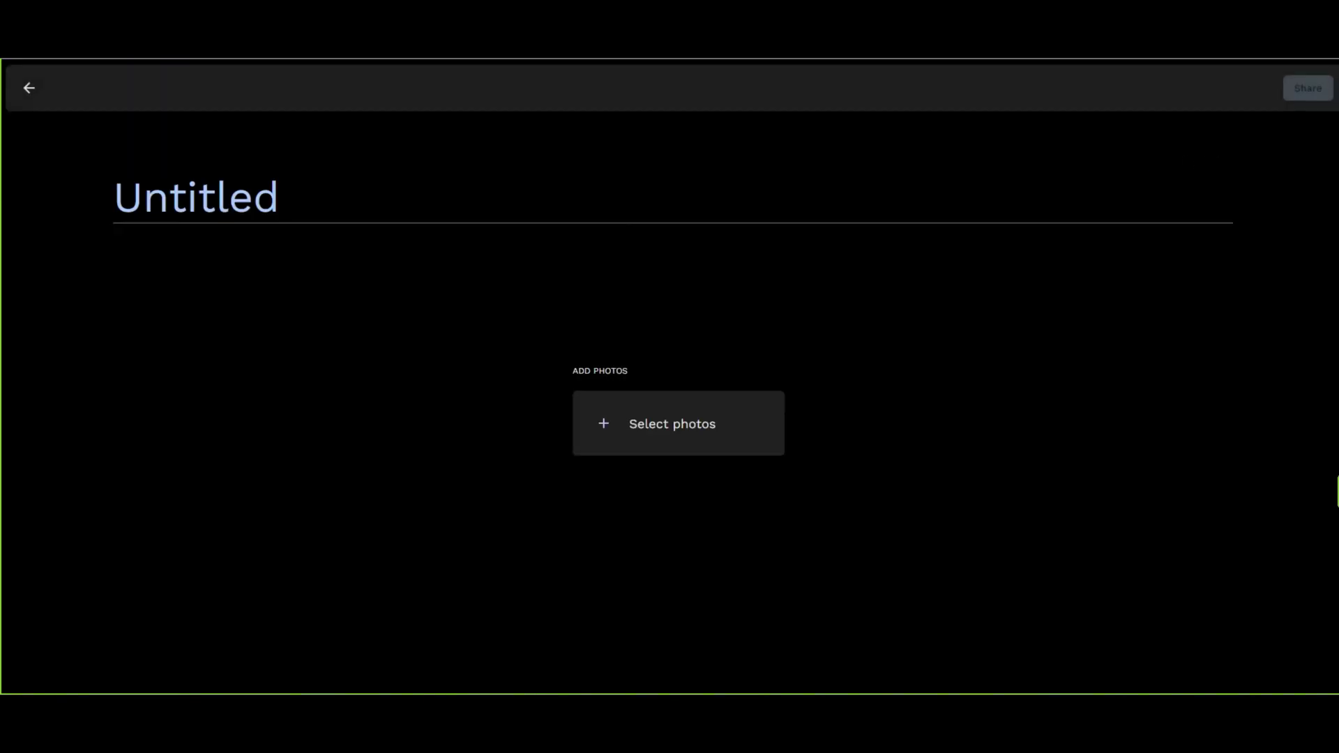
pyautogui.write('test')
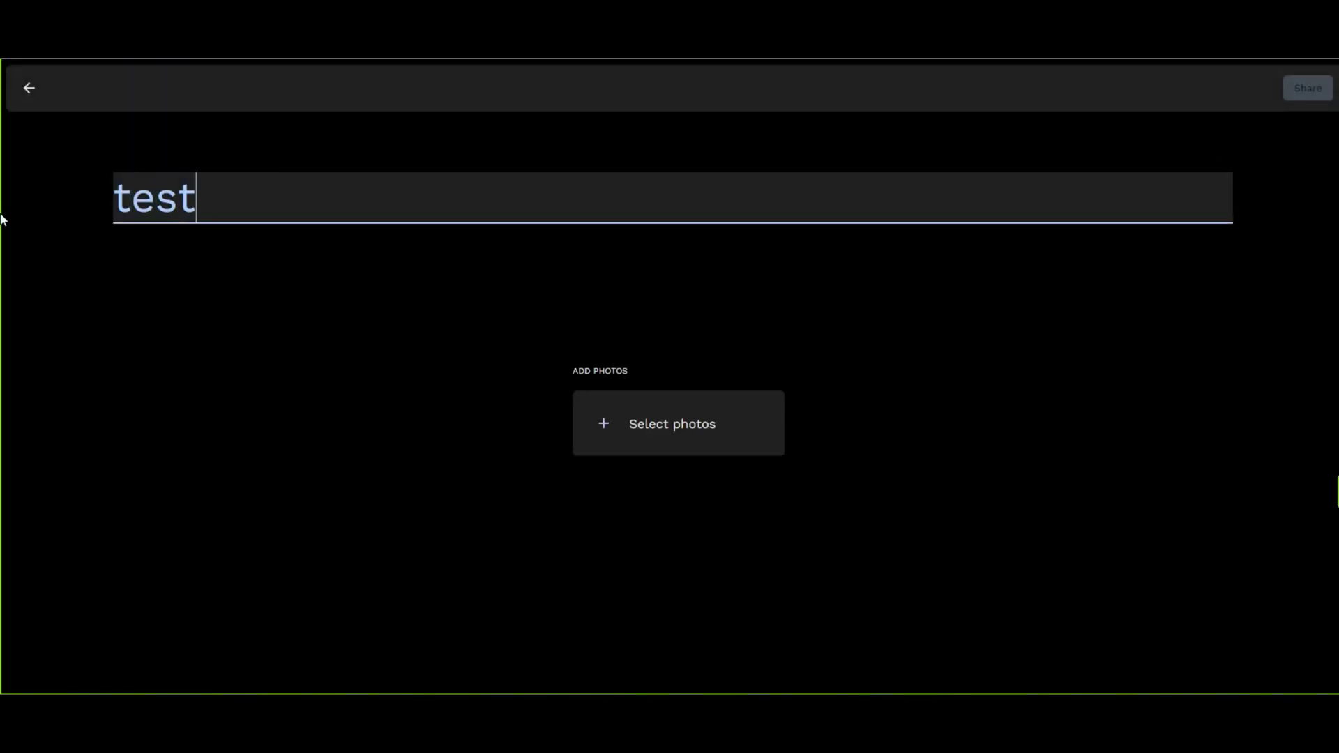
pyautogui.click(731, 462)
pyautogui.click(739, 440)
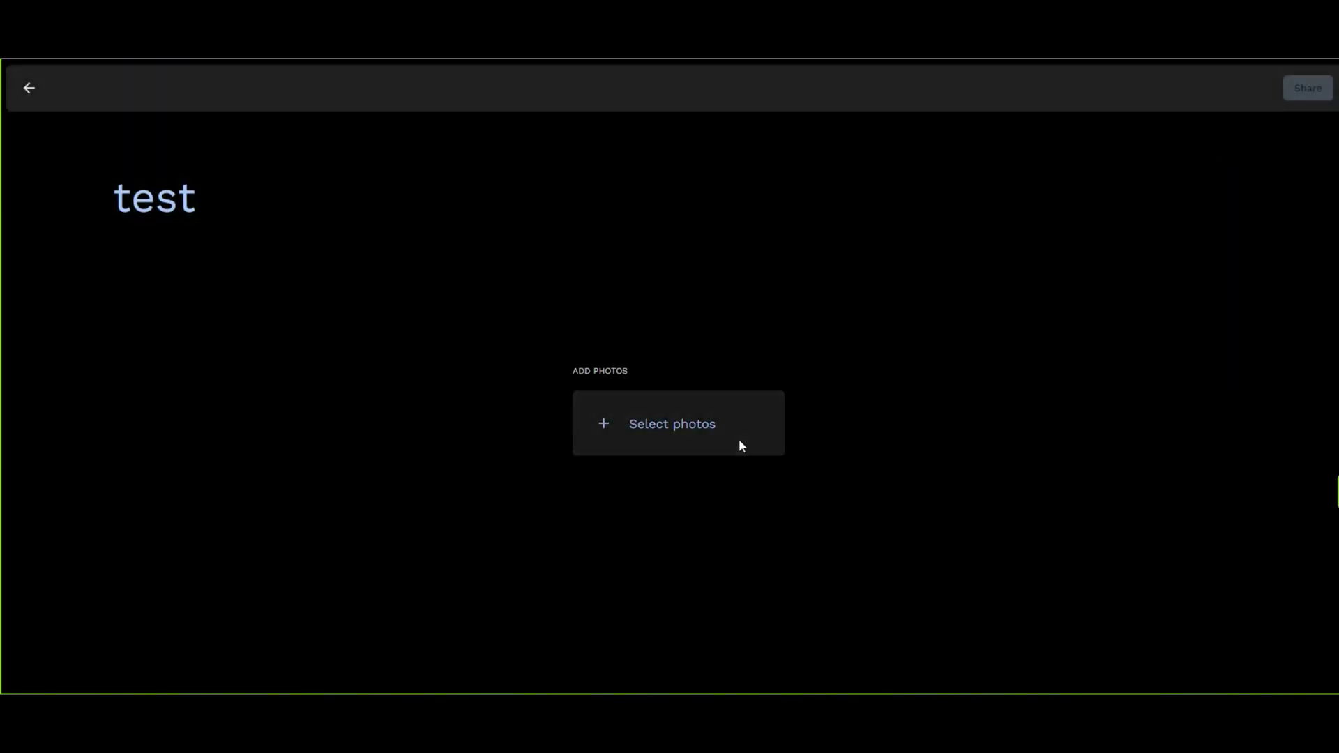
pyautogui.click(85, 217)
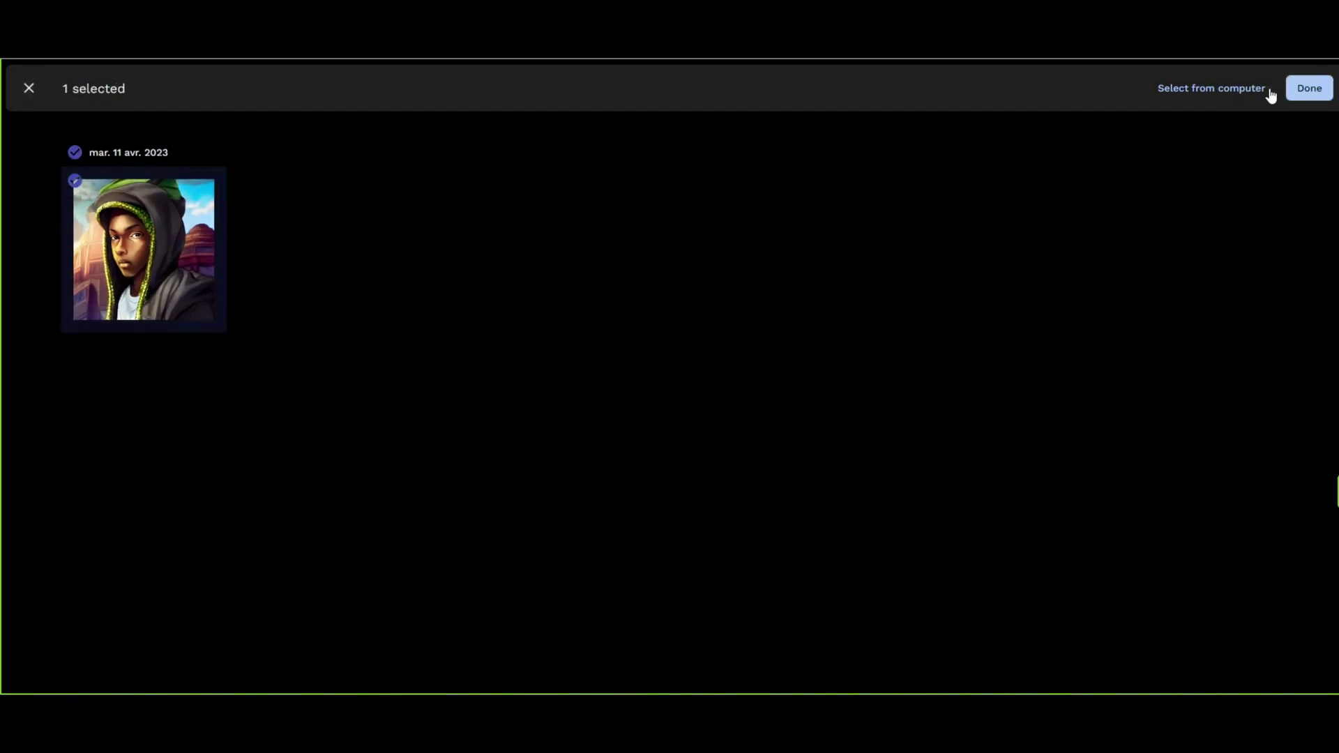
pyautogui.click(1306, 89)
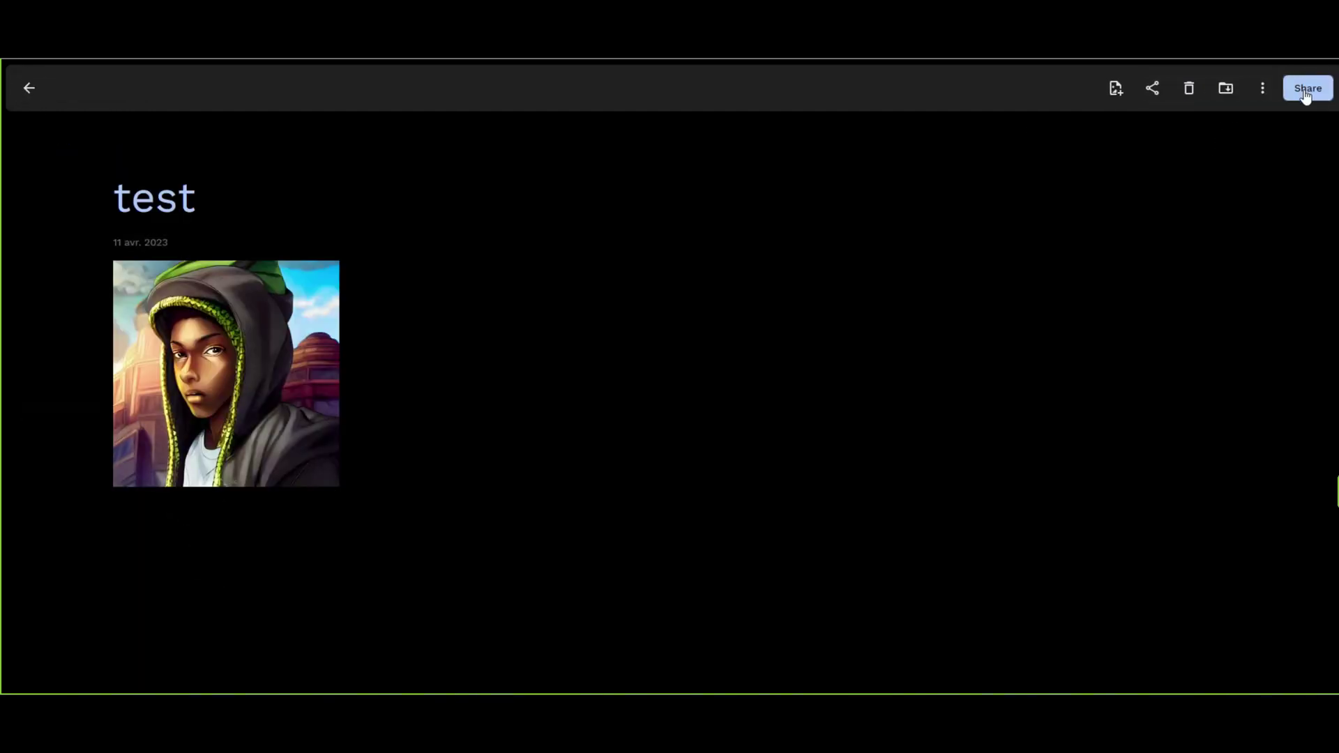
# Share the test album with the suggested new user.
pyautogui.click(1301, 85)
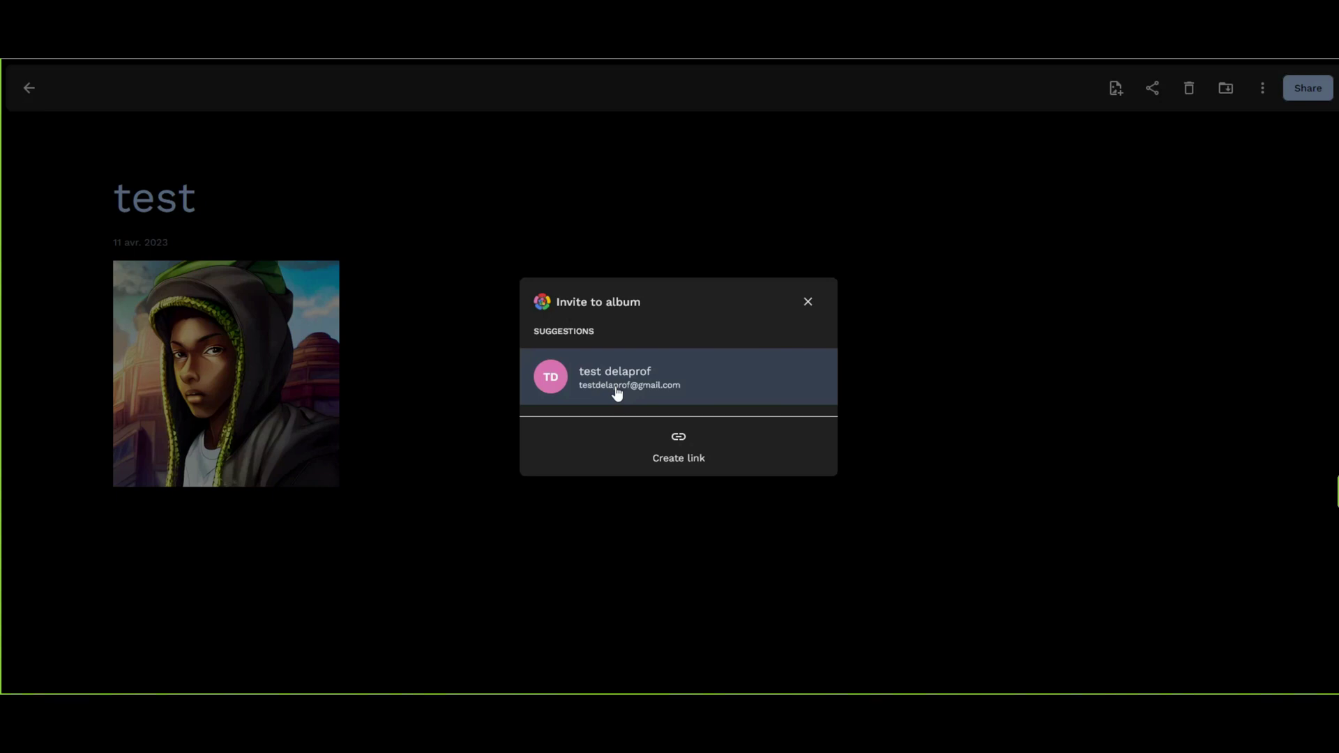
pyautogui.click(615, 389)
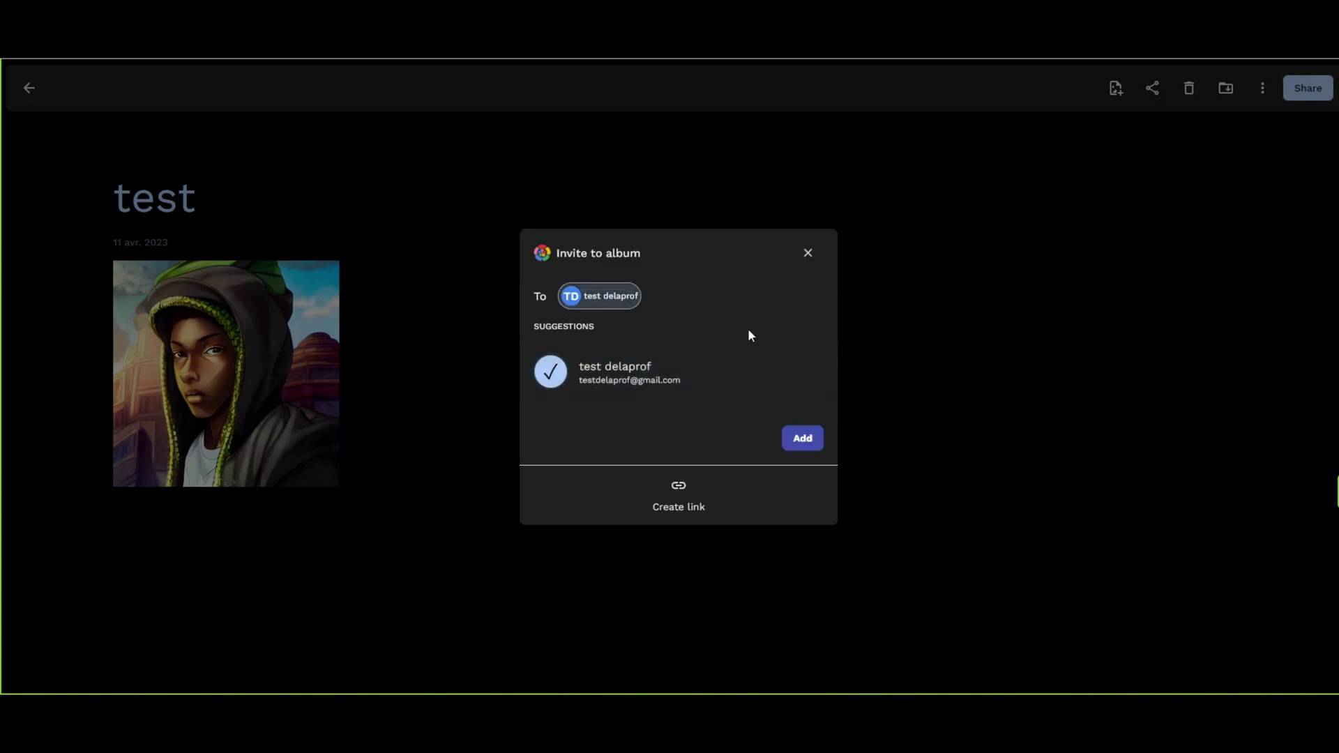
pyautogui.click(802, 438)
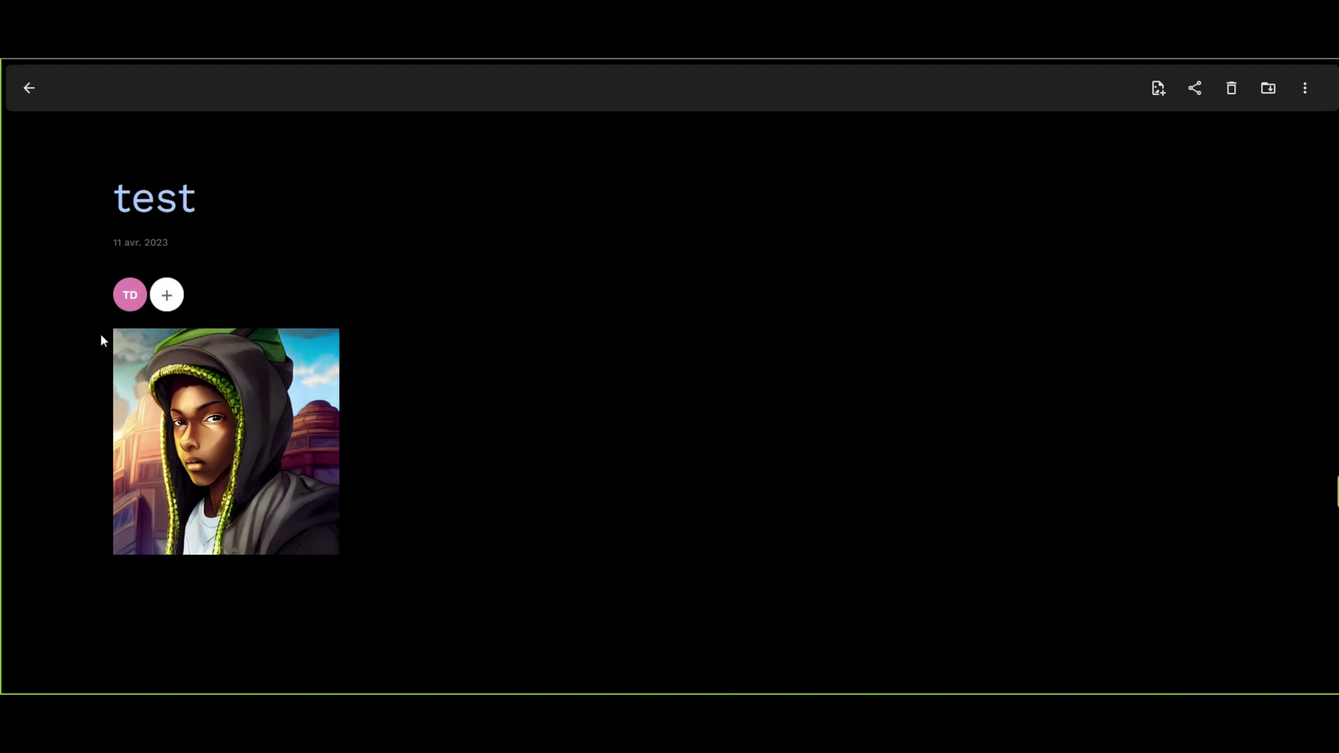
pyautogui.click(133, 204)
pyautogui.click(331, 241)
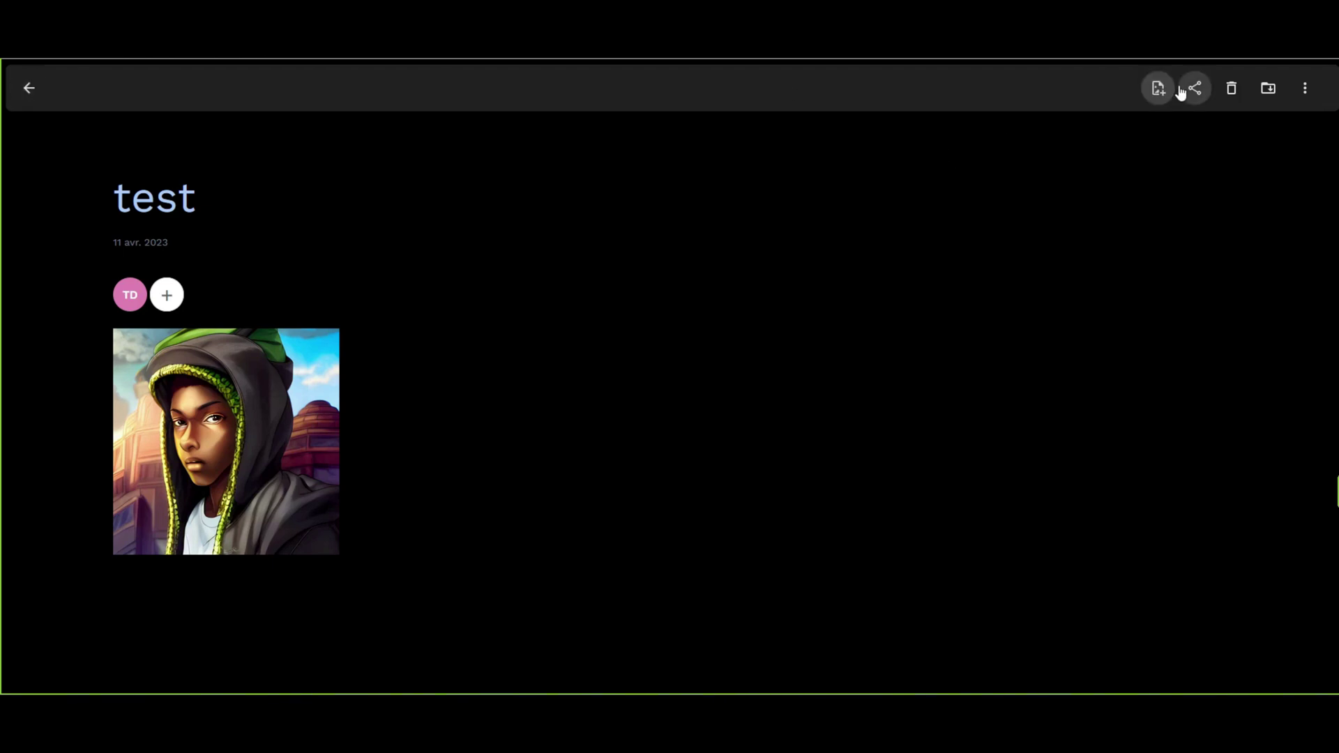
pyautogui.click(39, 93)
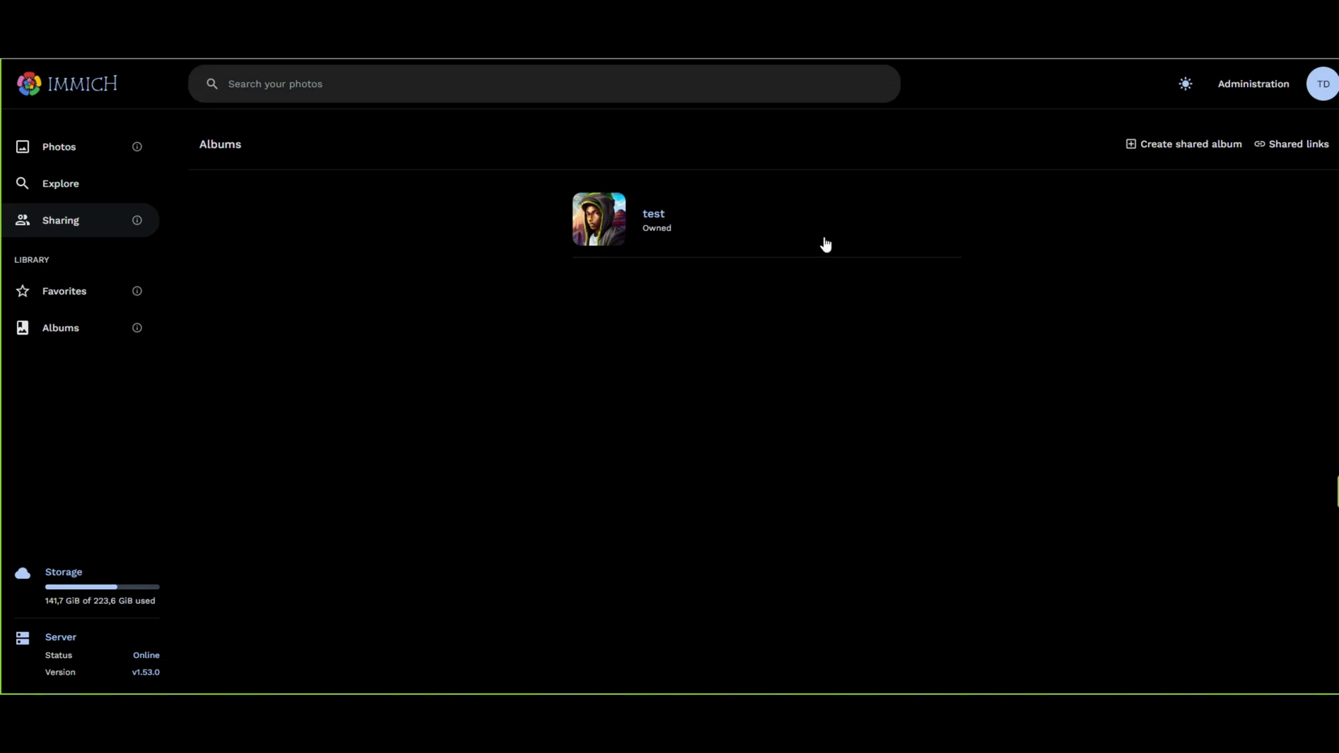
pyautogui.click(1316, 90)
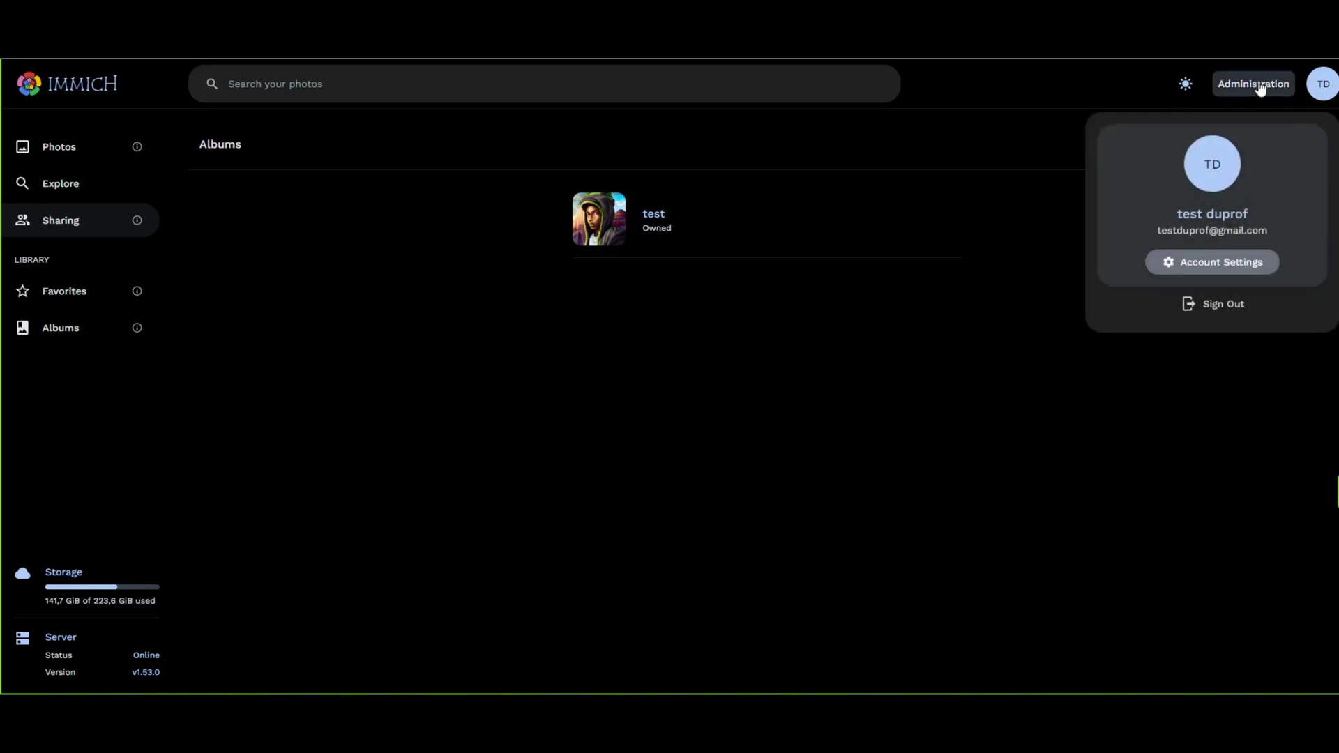
pyautogui.click(1256, 84)
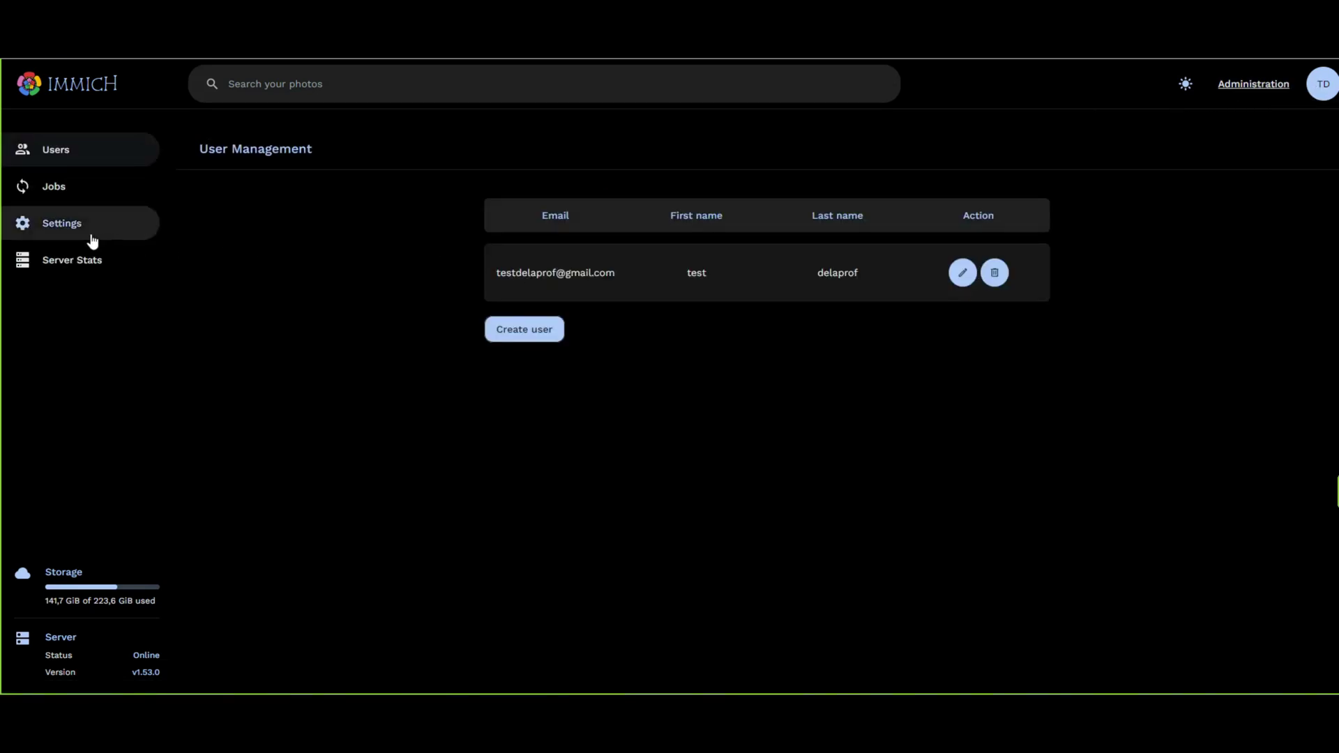
pyautogui.click(75, 183)
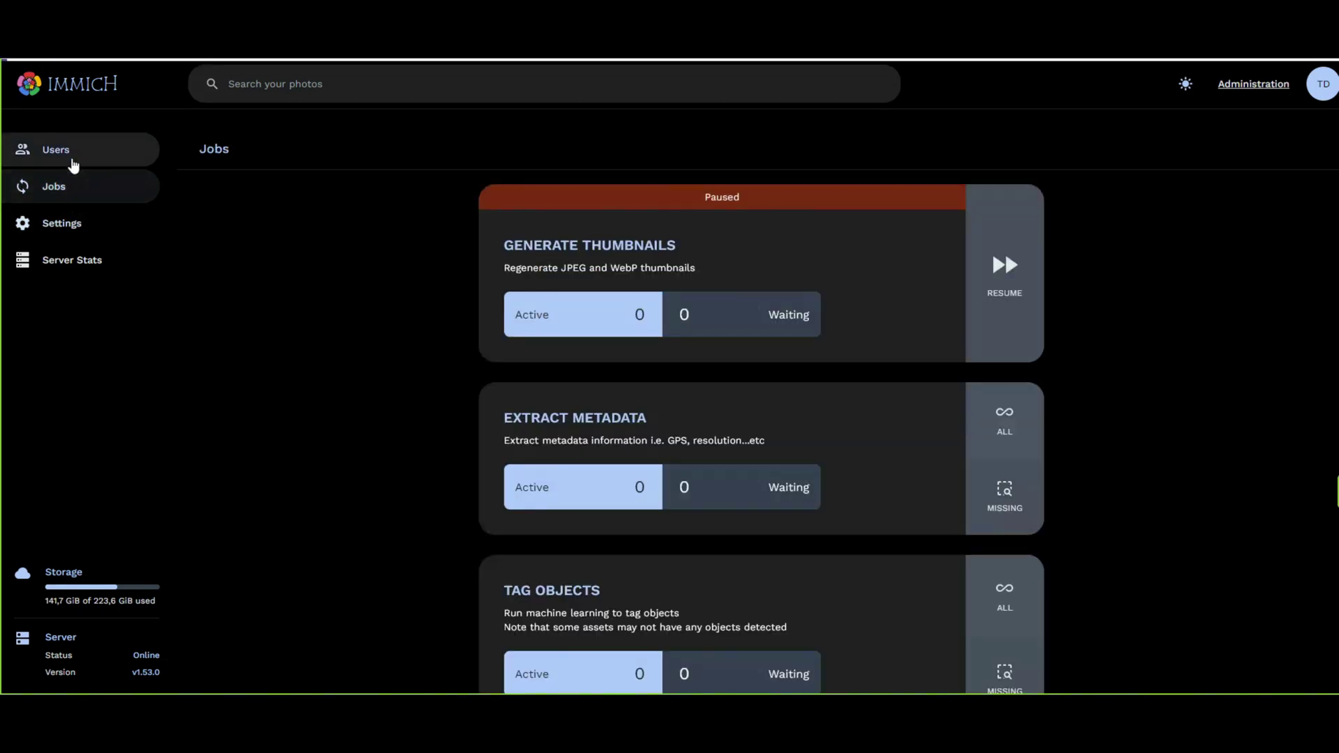
pyautogui.click(74, 162)
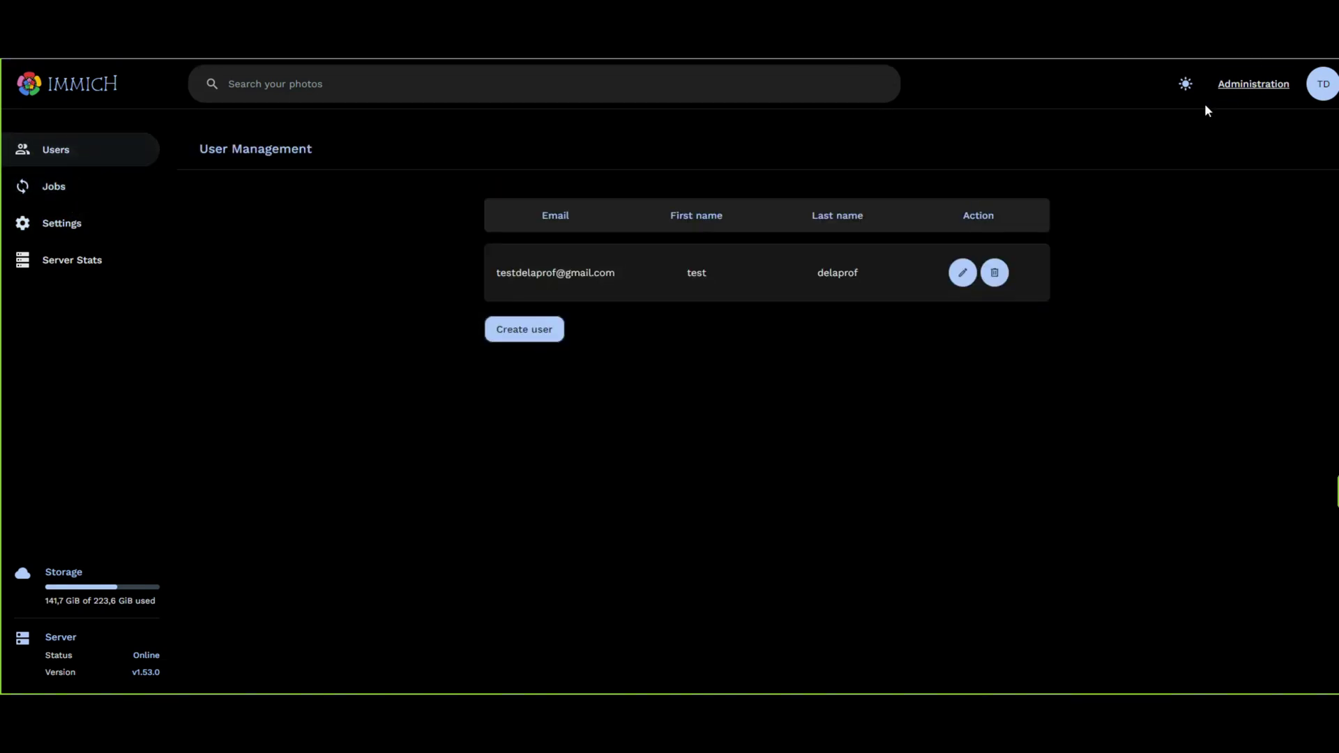
pyautogui.click(1317, 89)
pyautogui.click(1200, 259)
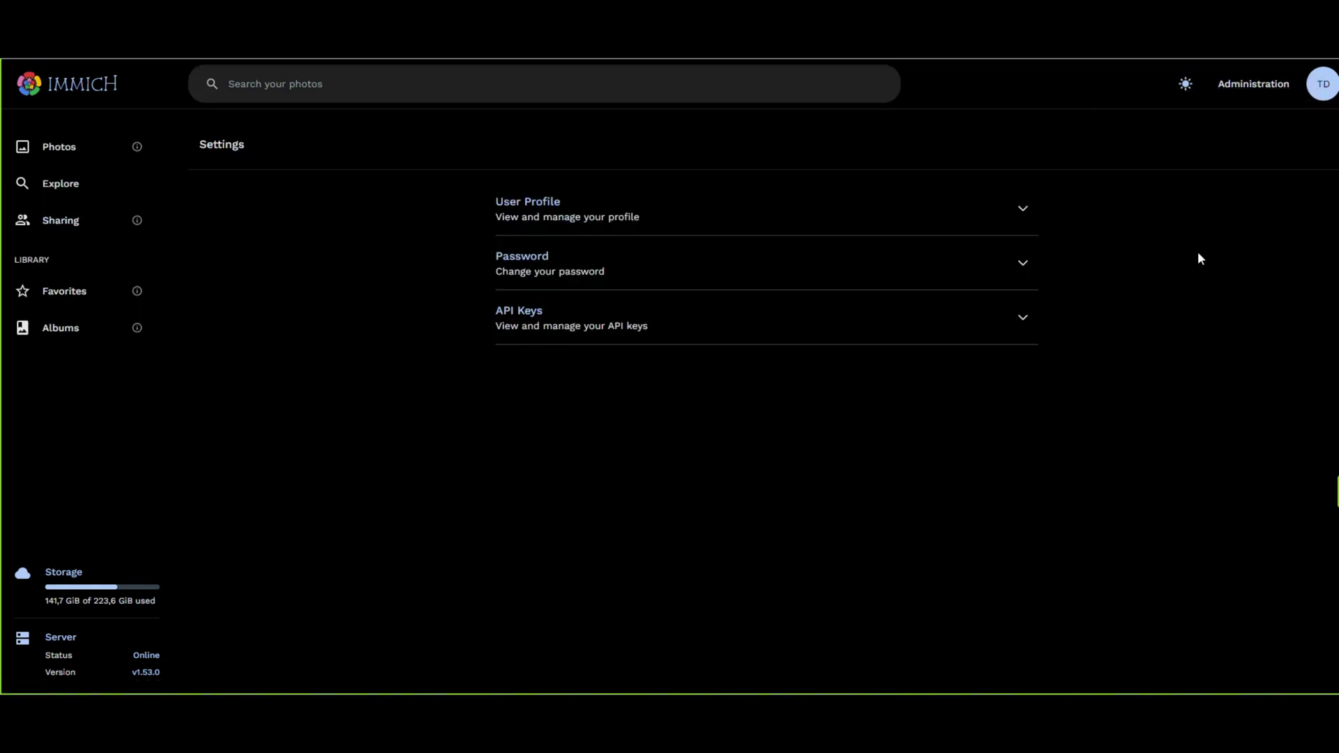
pyautogui.click(61, 220)
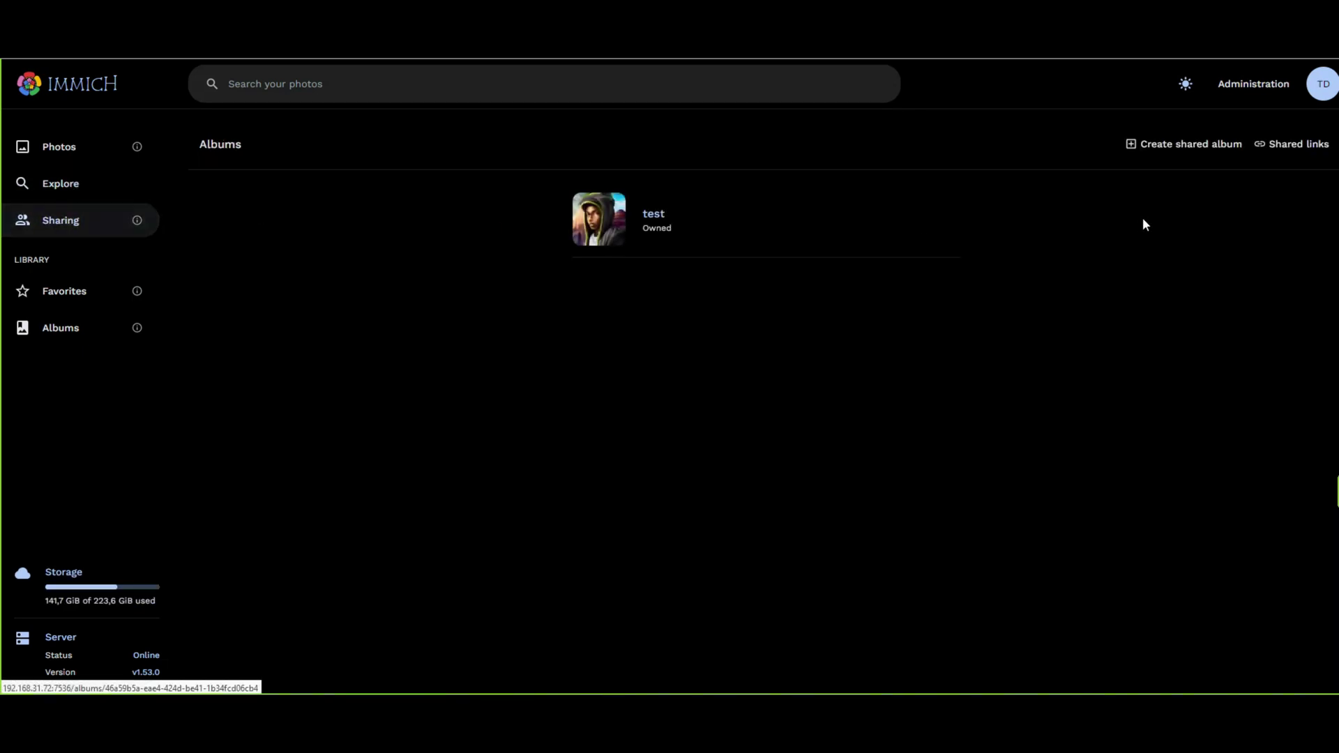
pyautogui.click(1272, 156)
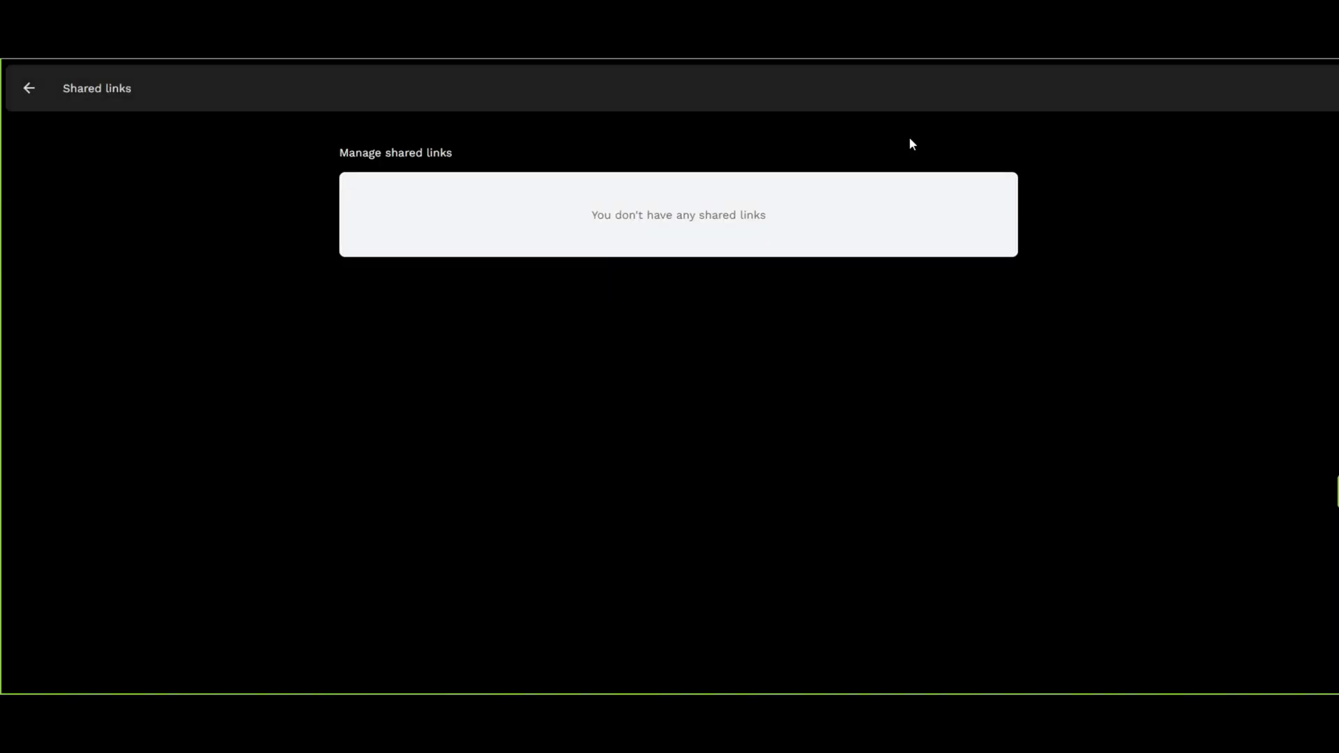
pyautogui.click(29, 88)
pyautogui.click(668, 237)
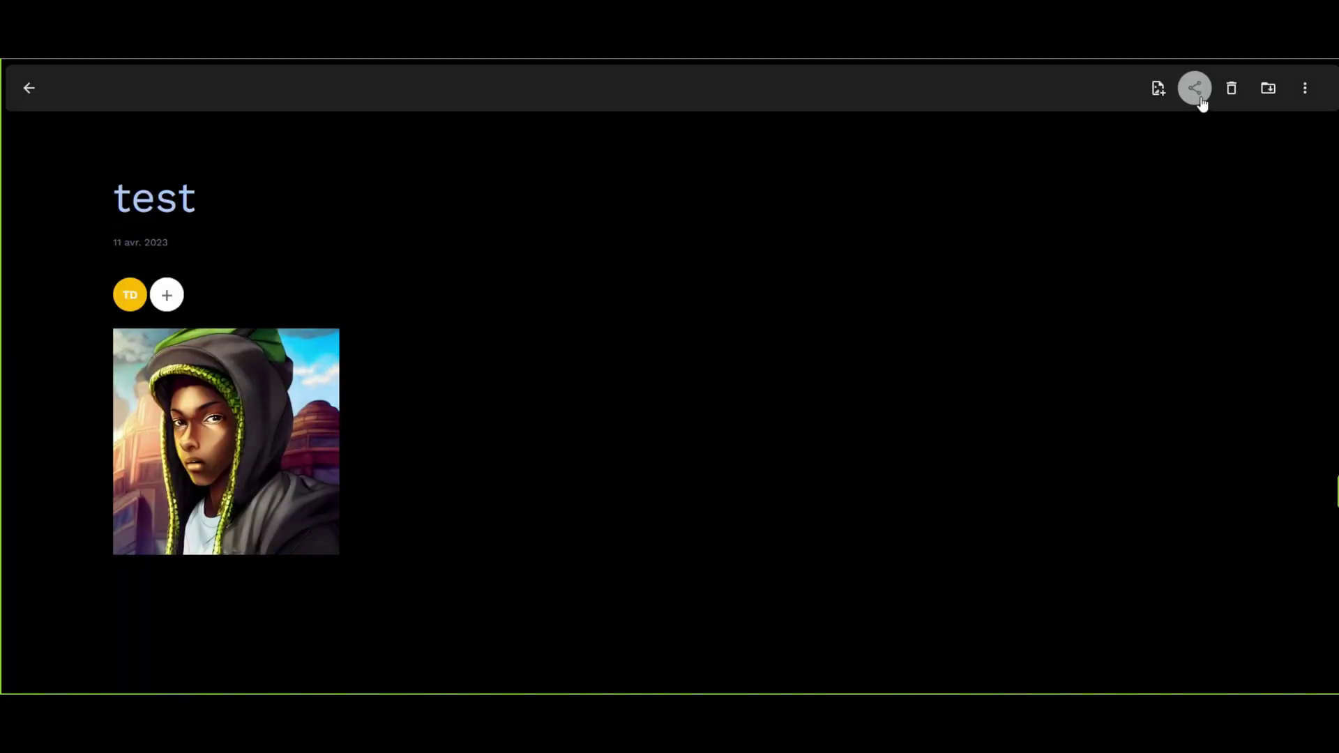
# Create a public link described 'test' with metadata hidden and uploads allowed.
pyautogui.click(1195, 90)
pyautogui.click(675, 439)
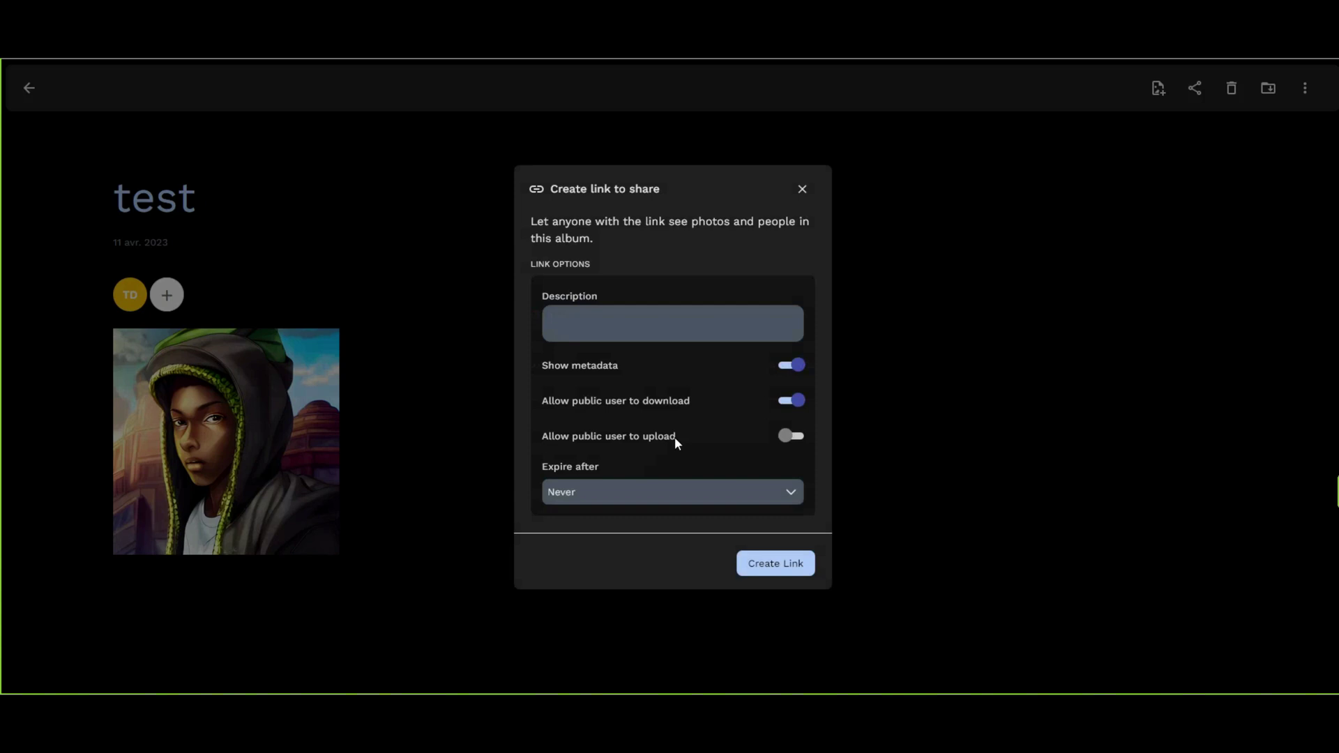
pyautogui.write('test')
pyautogui.click(785, 366)
pyautogui.click(791, 439)
pyautogui.click(750, 565)
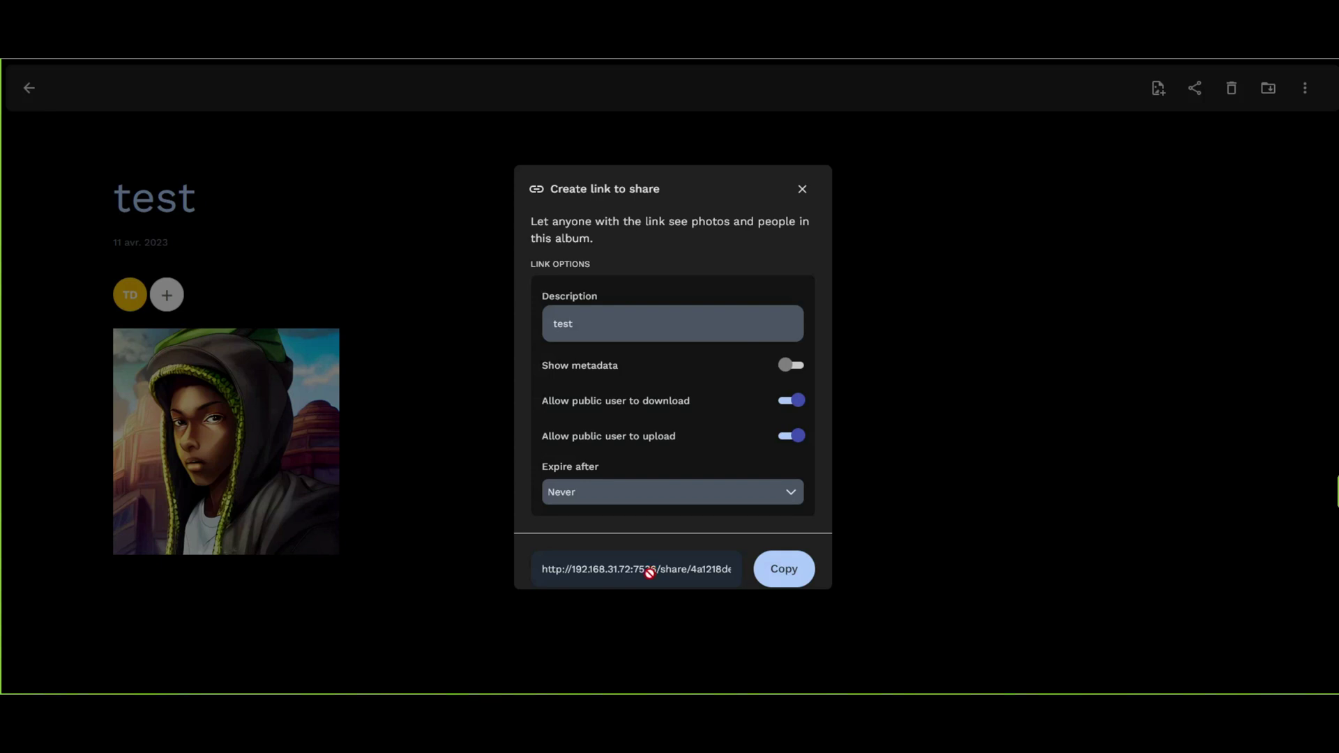
pyautogui.click(225, 202)
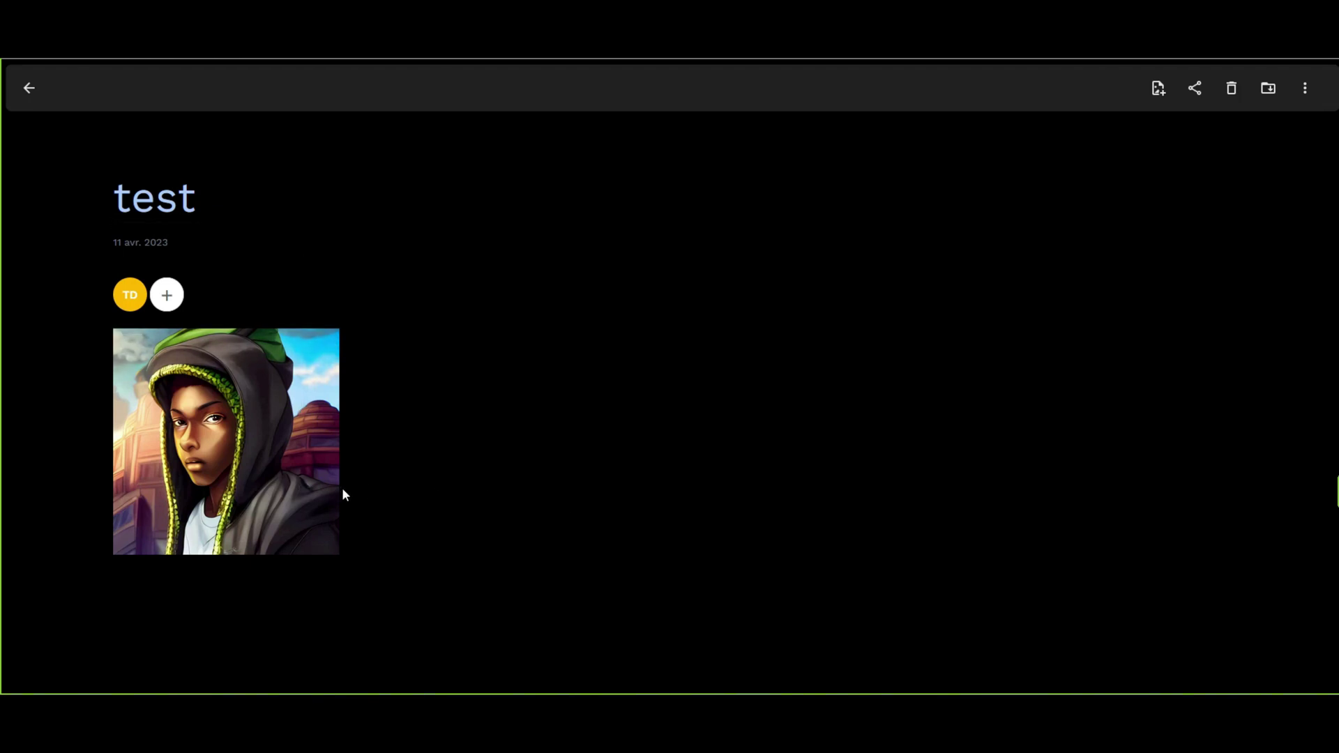
# Leave the 'test' album page and go back to Immich's Sharing page.
pyautogui.click(29, 88)
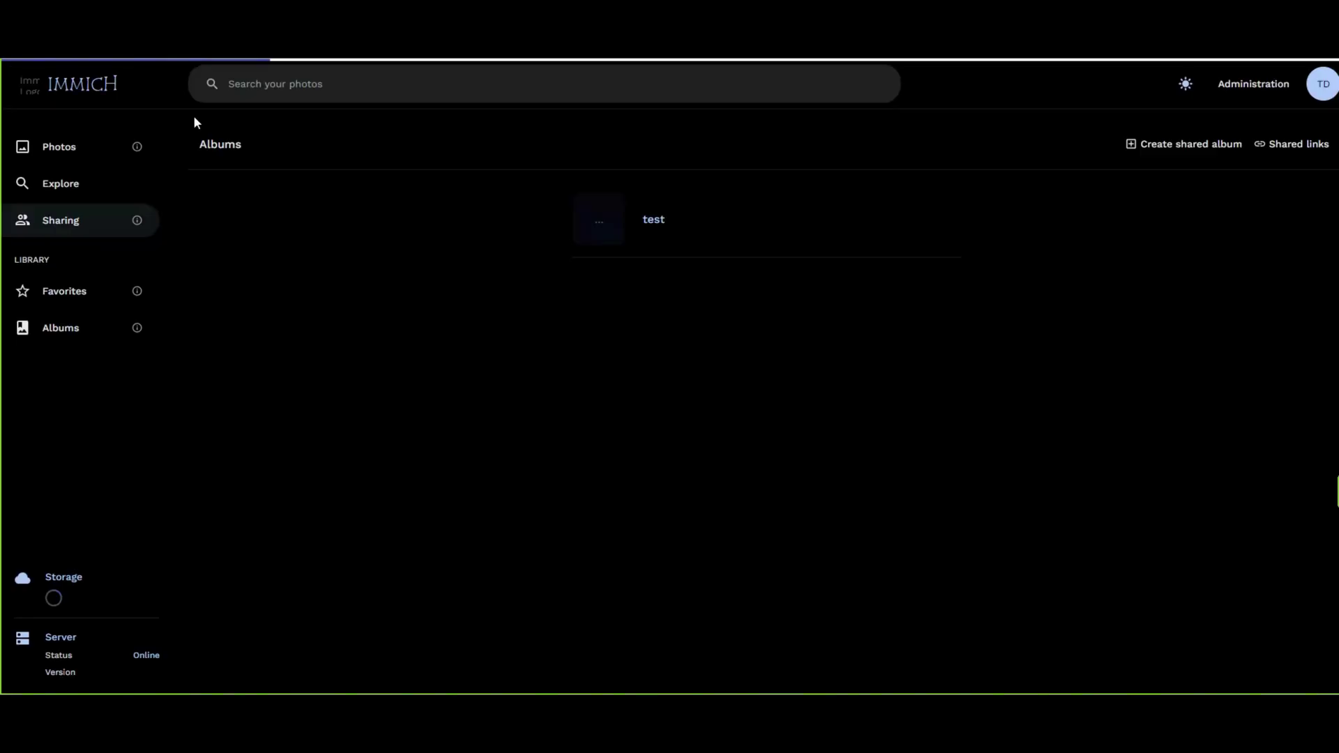